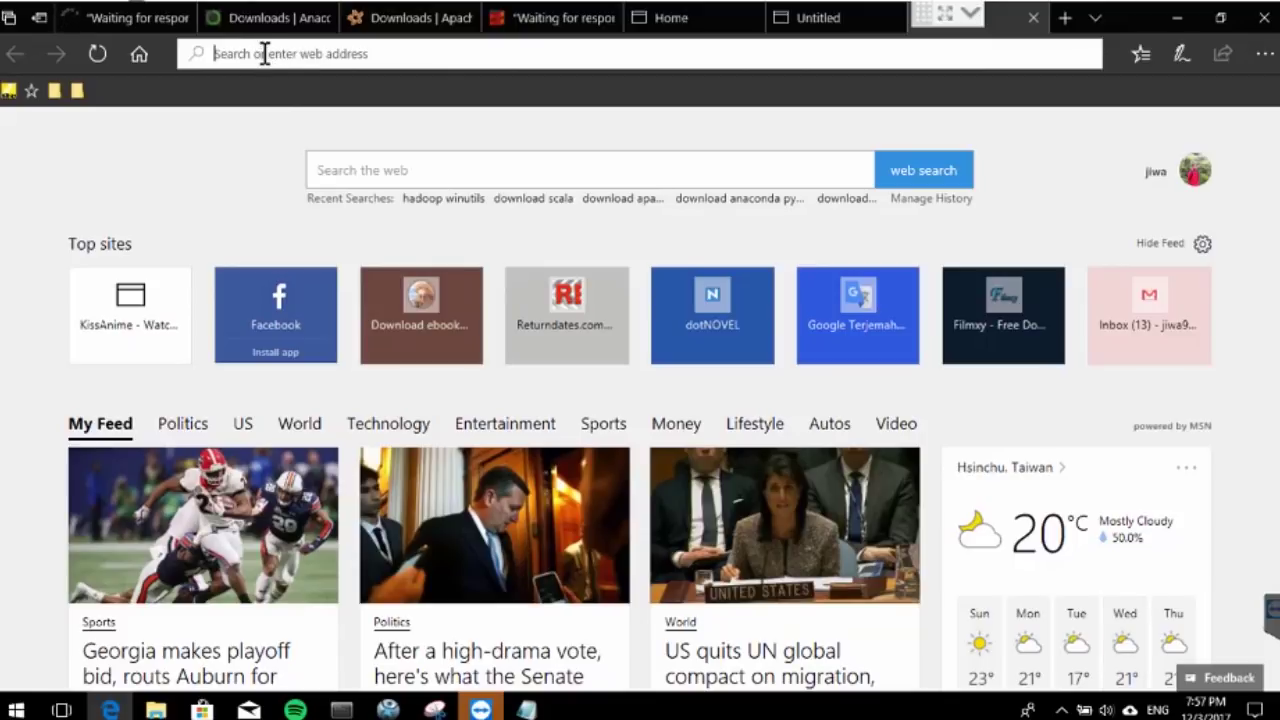
Search the web for "download jdk 8 download" and open Oracle's Java SE Development Kit 8 Downloads page.
text(downl)
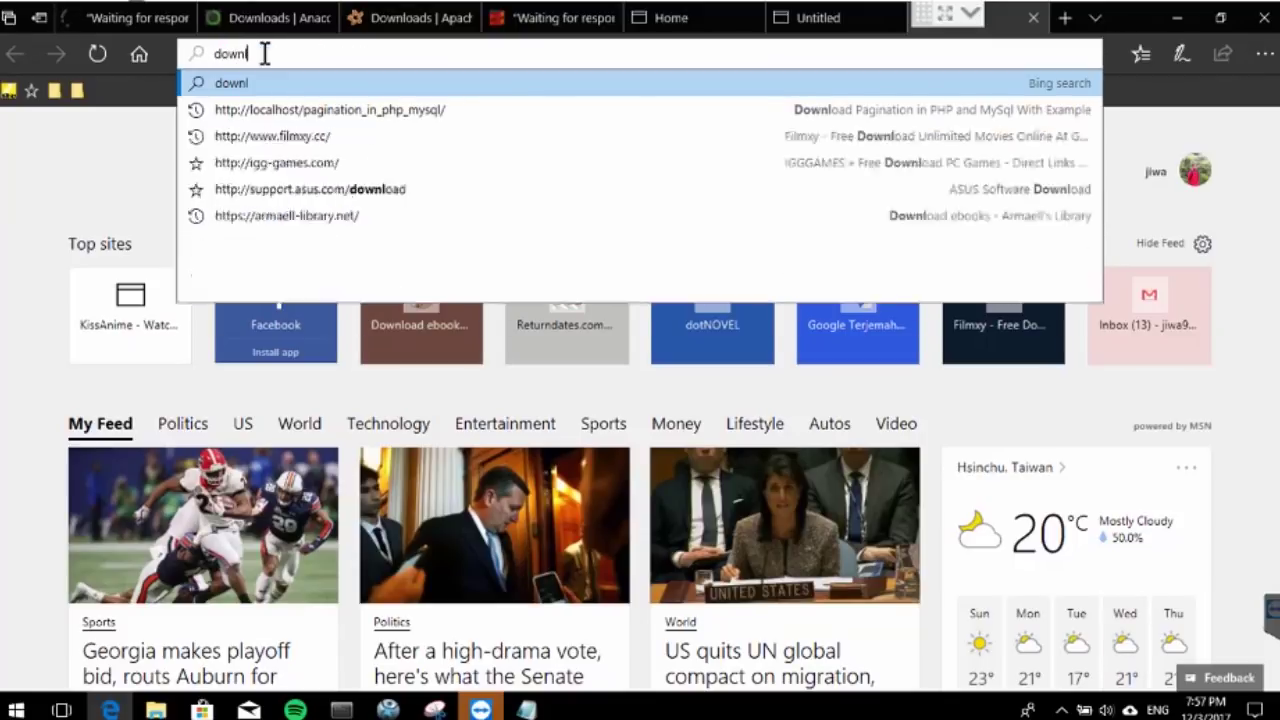
text(oad jdk)
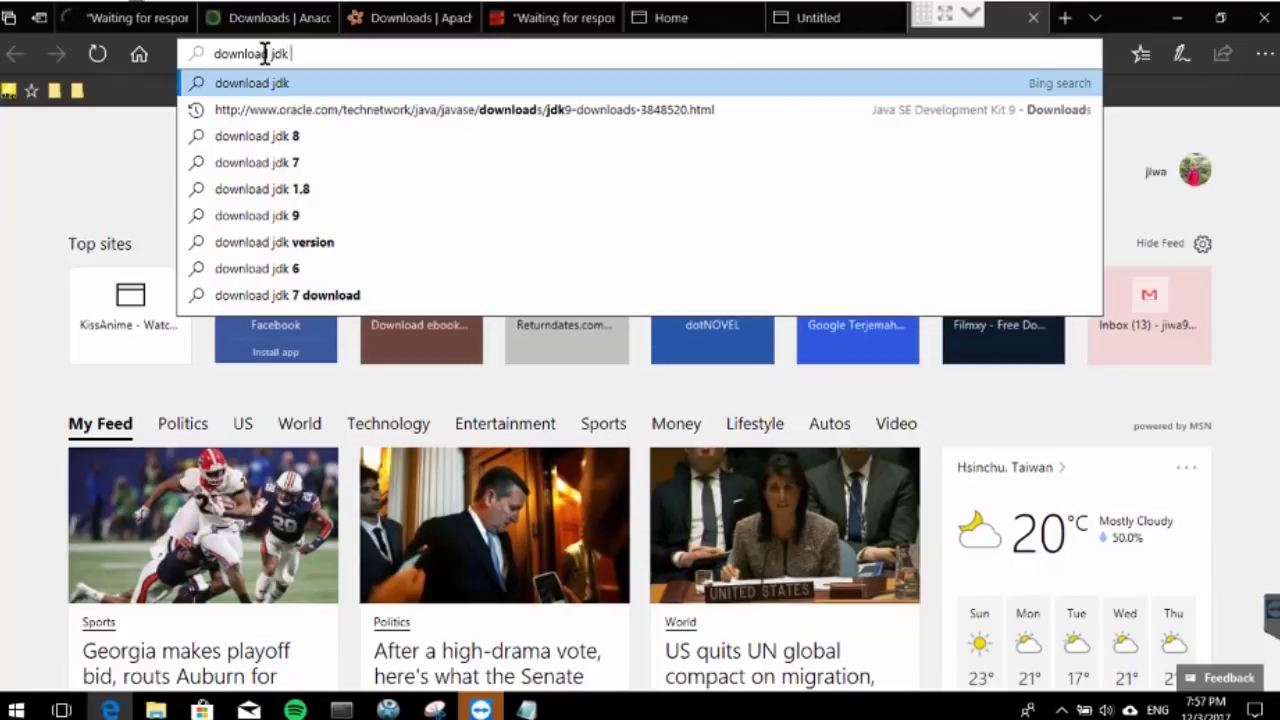
text( 8)
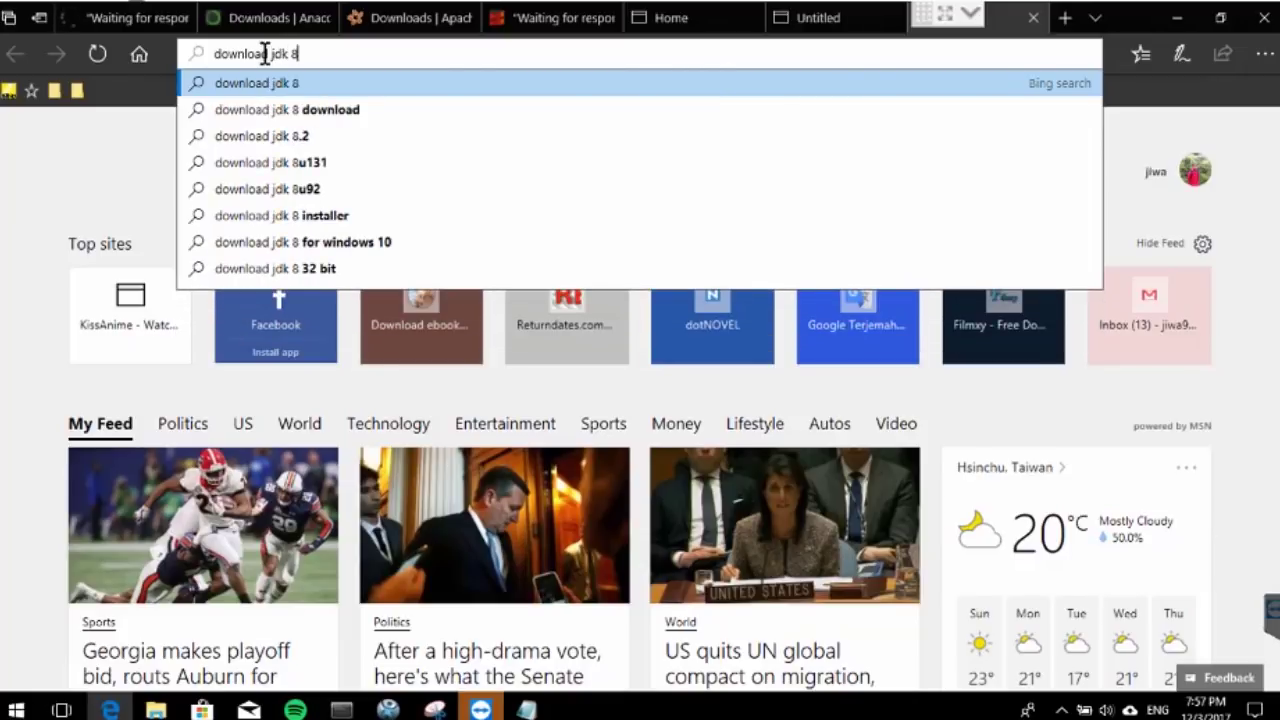
key(Down)
key(Return)
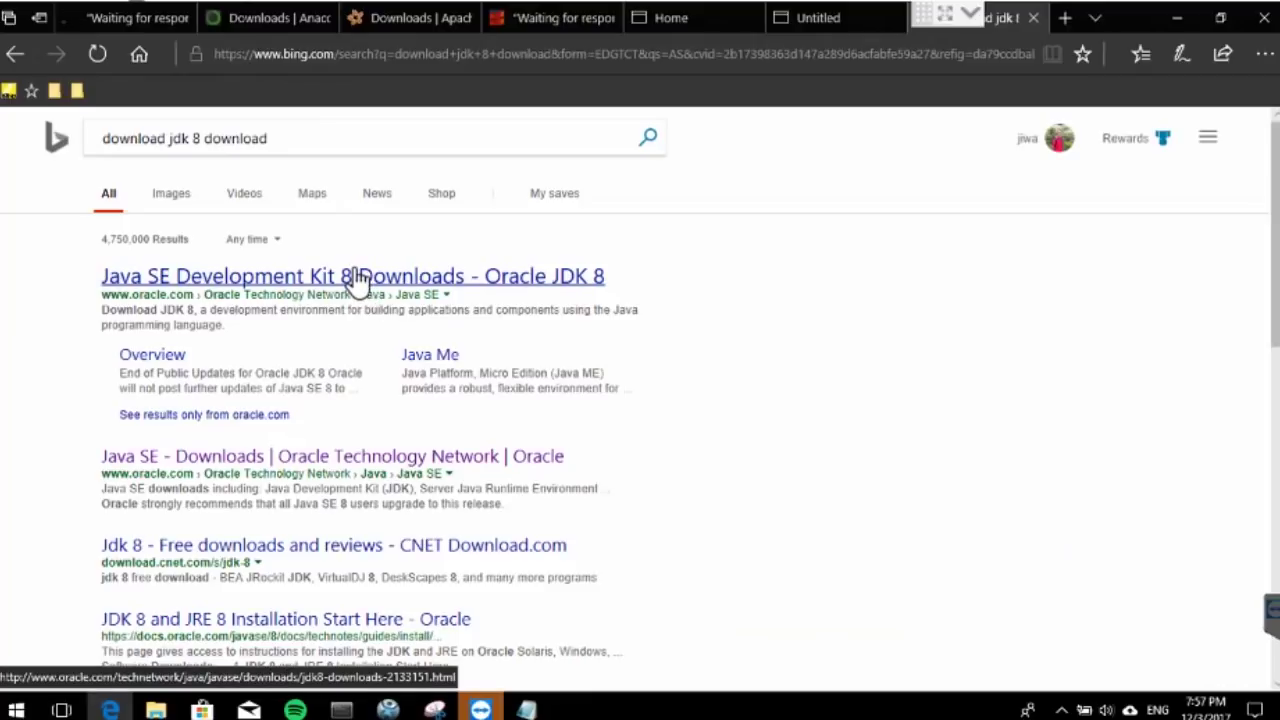
click(358, 278)
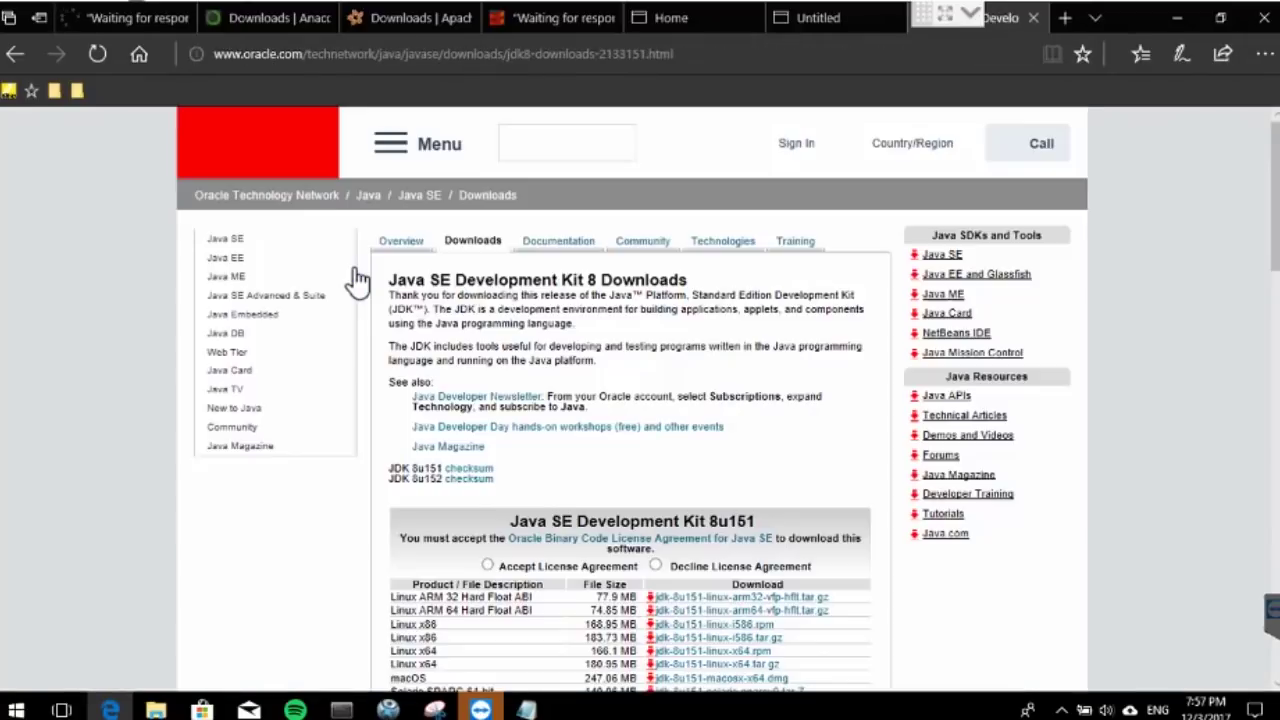
Accept the license agreement for Java SE Development Kit 8u151 and download the Windows x64 installer, jdk-8u151-windows-x64.exe.
scroll(620, 436, down, 3)
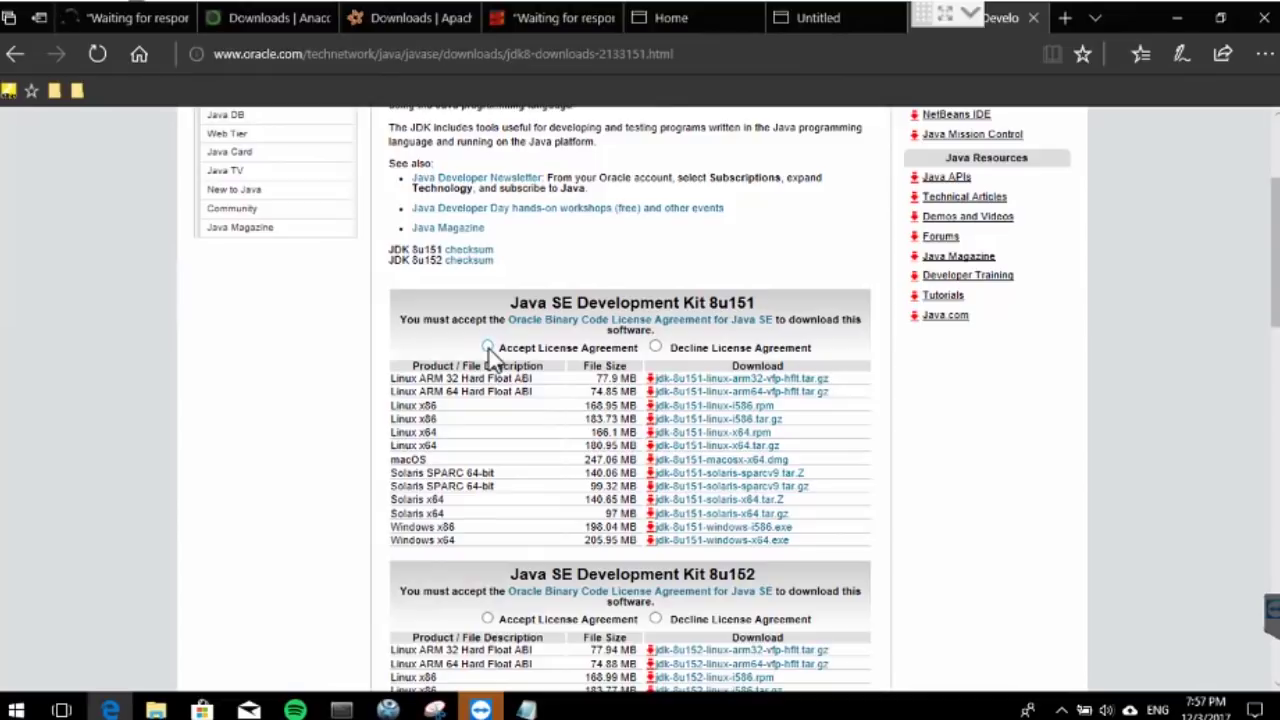
click(488, 347)
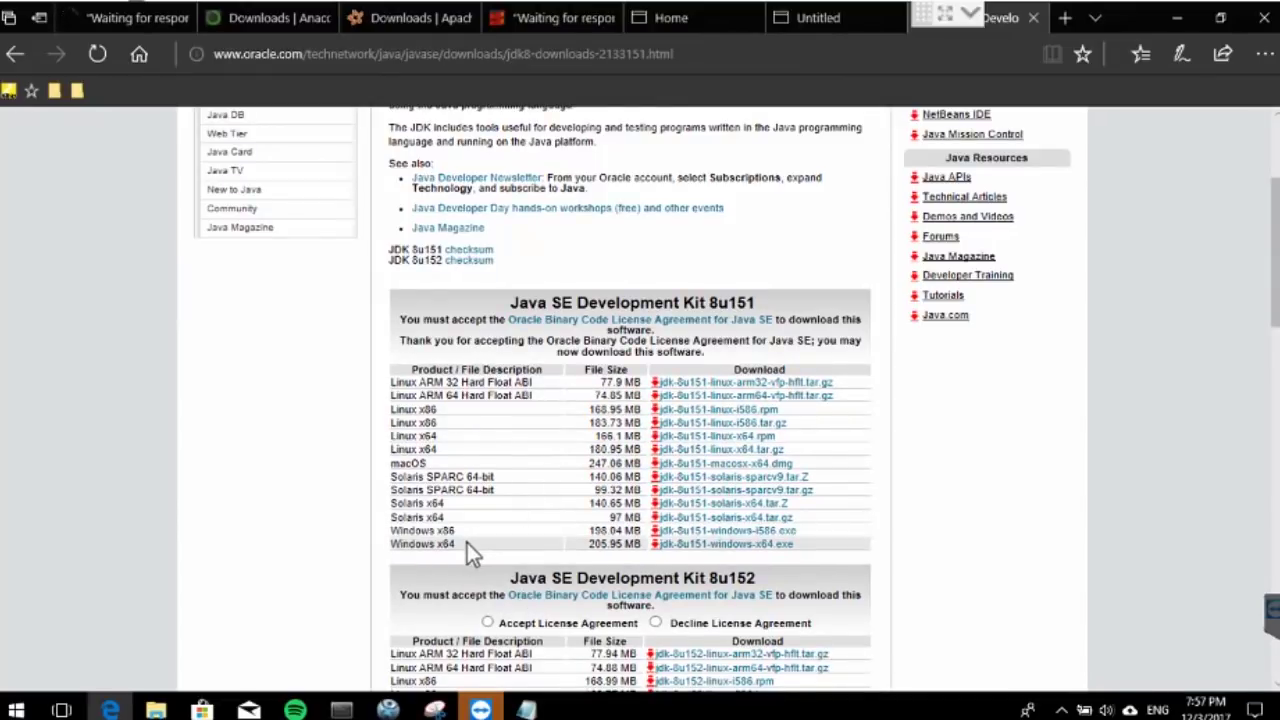
click(725, 545)
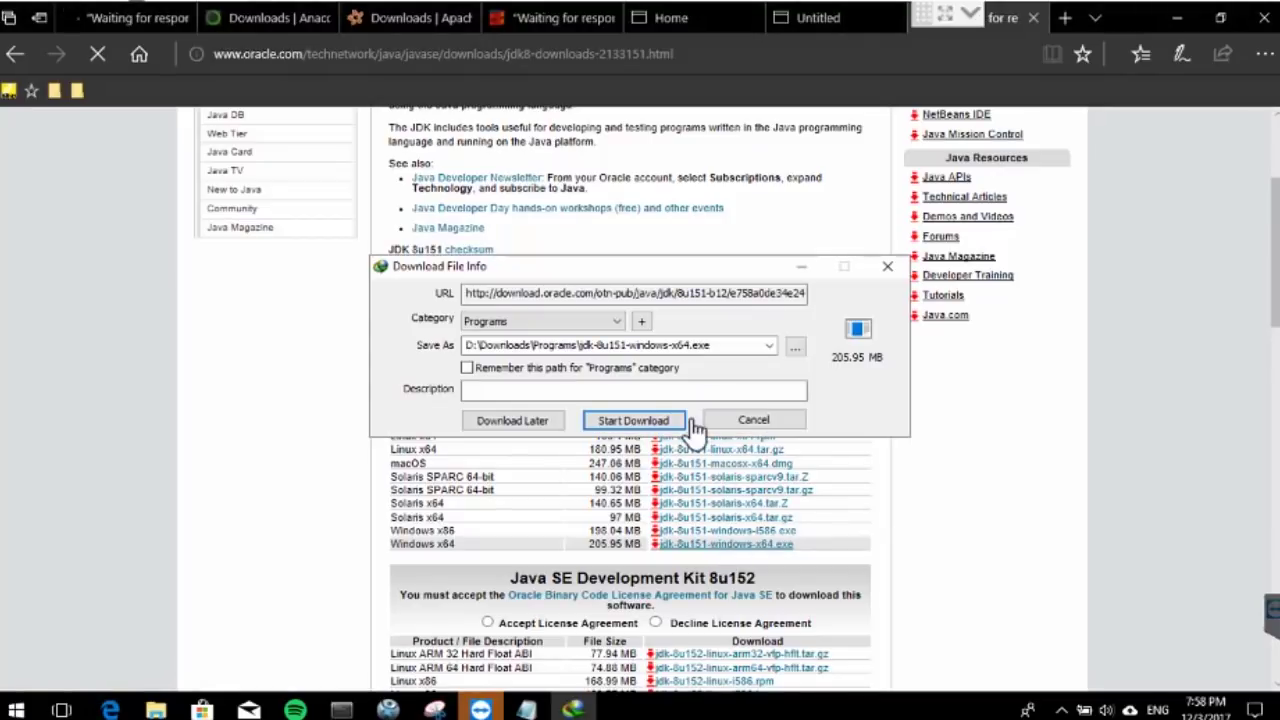
click(650, 421)
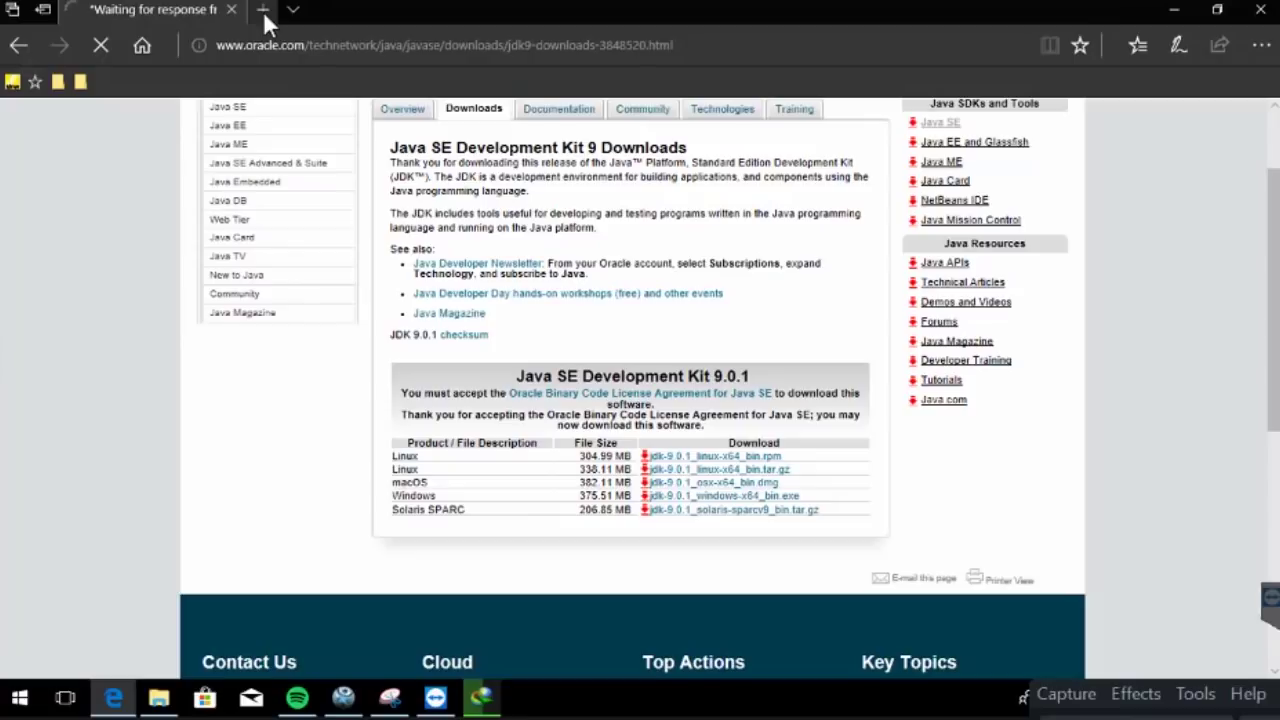
Search for "download anaconda python windows" in a new browser tab and open the Anaconda download page.
click(263, 11)
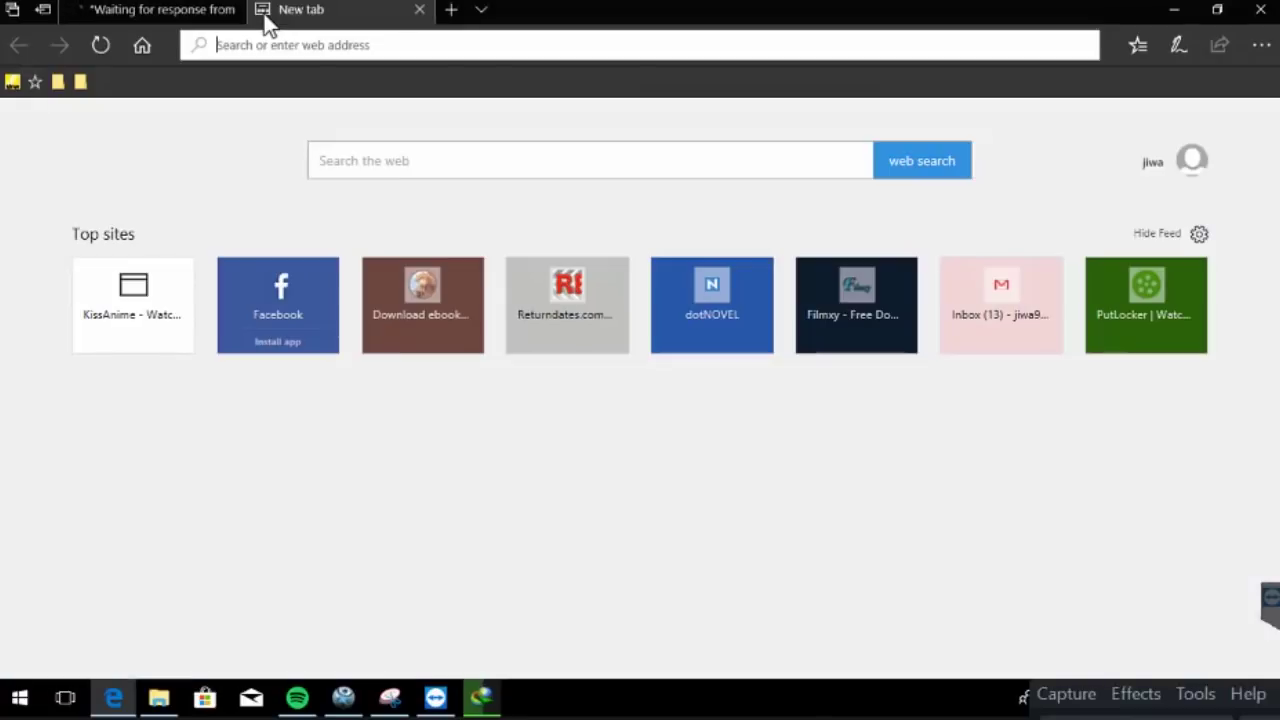
text(download a)
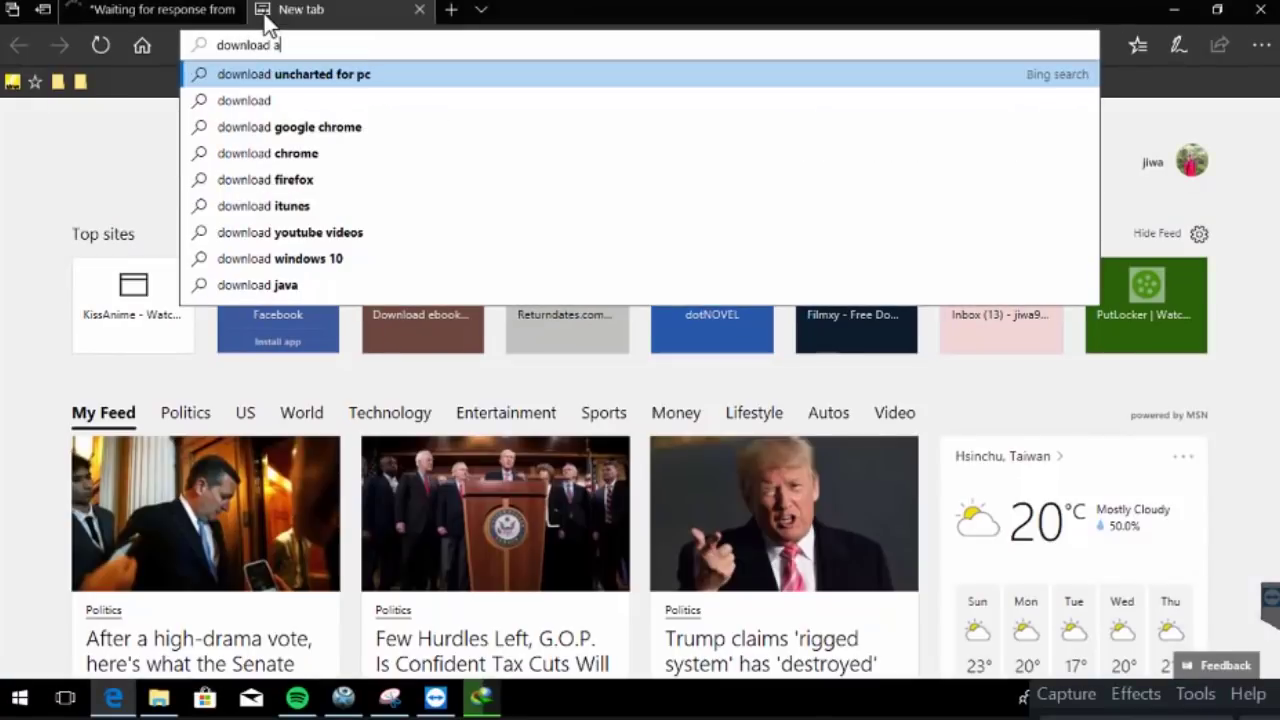
text(naconda pyth)
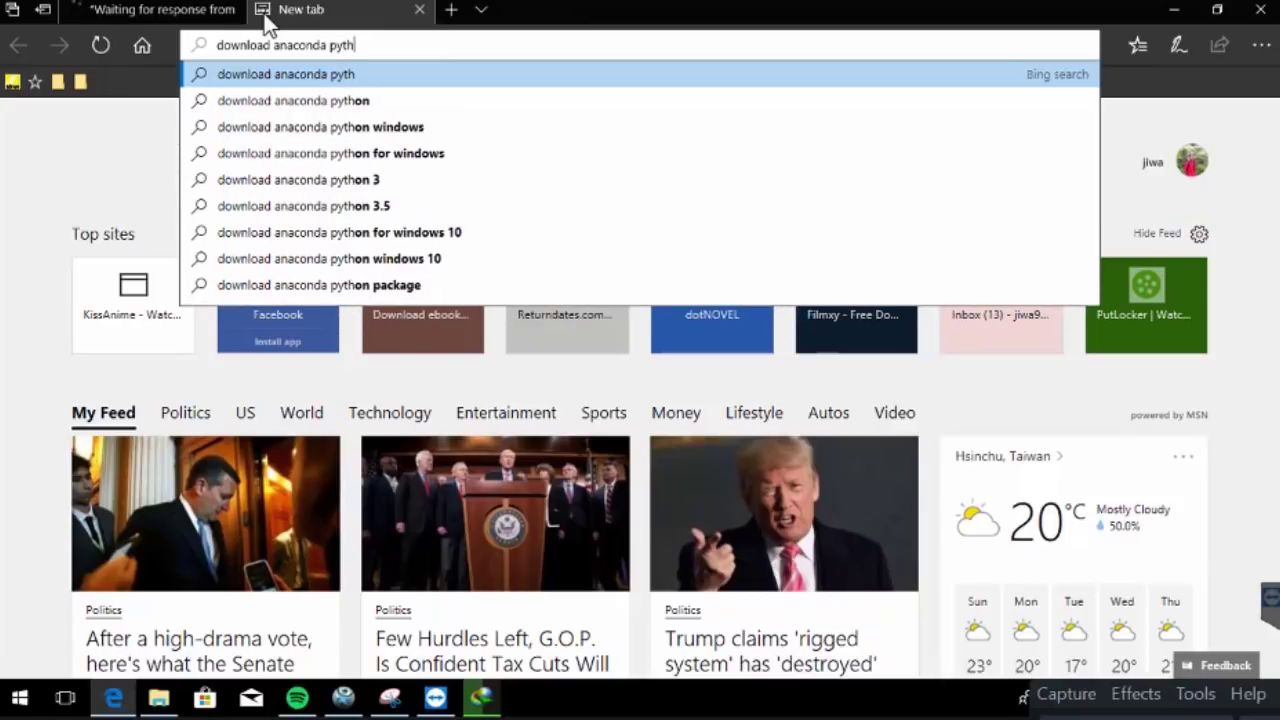
key(Down)
key(Down)
key(Return)
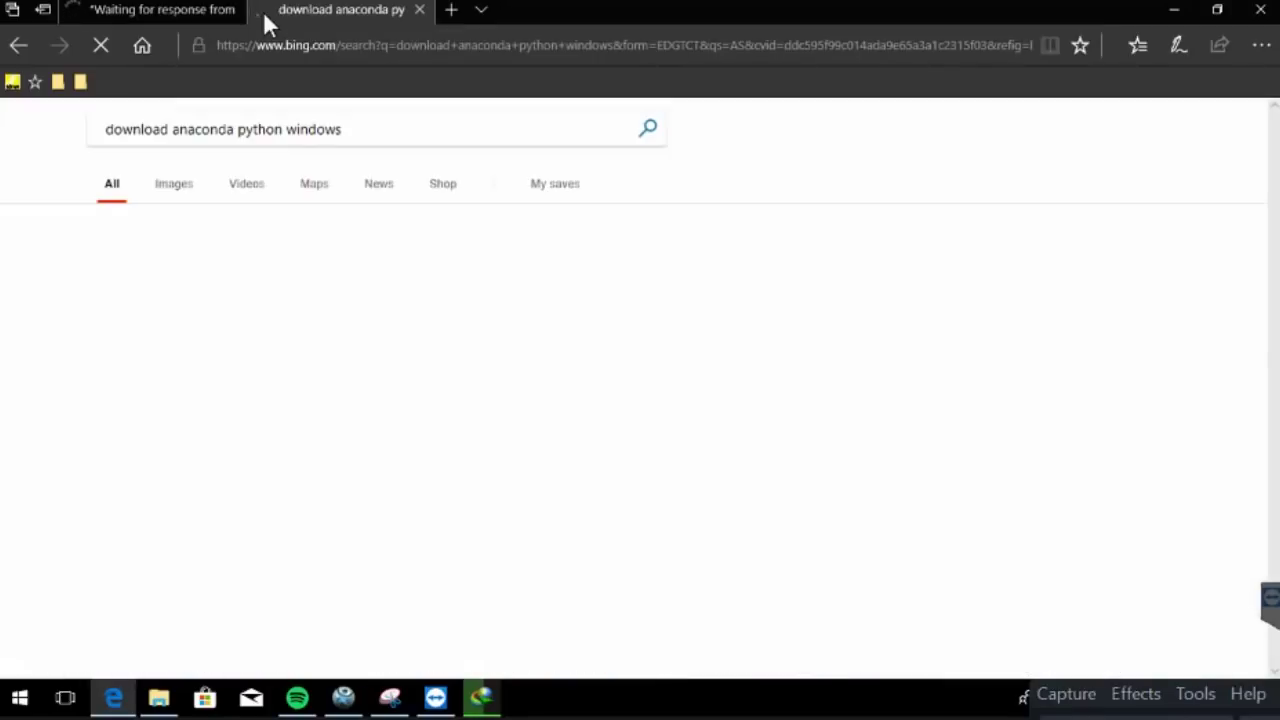
click(212, 266)
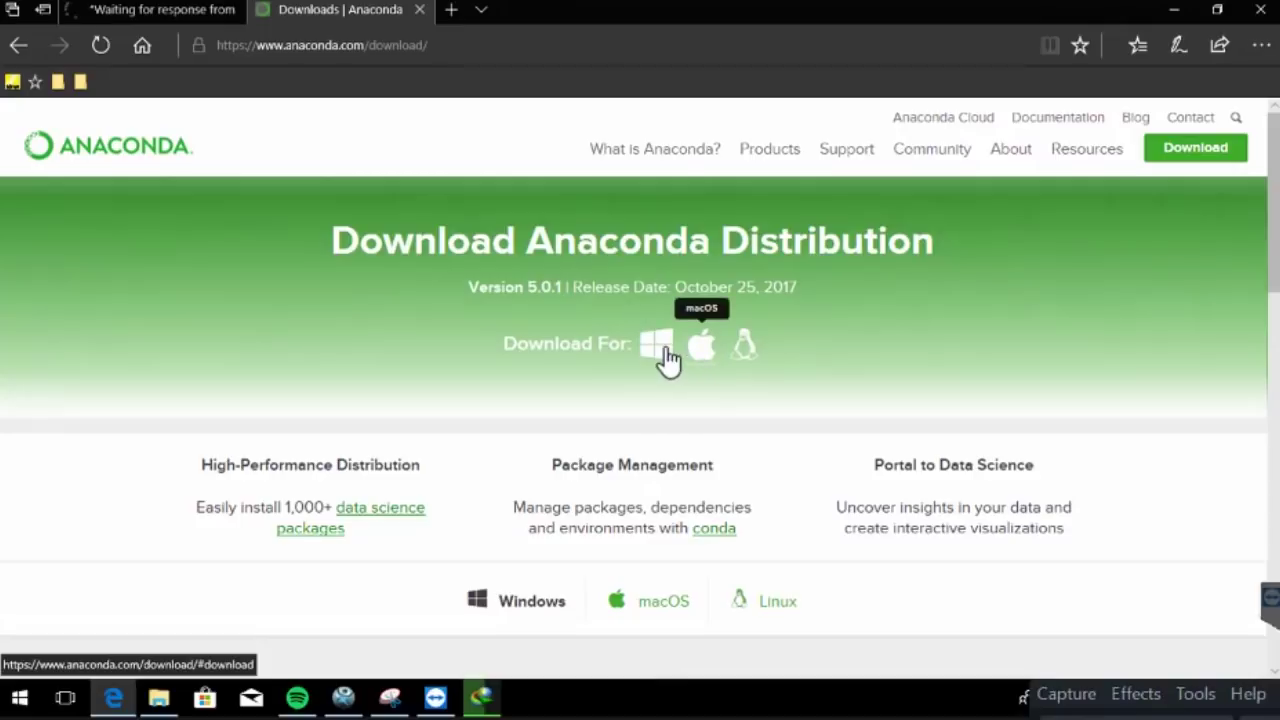
Download and save the 64-bit Windows graphical installer of Anaconda 5.0.1 for Python 3.6, declining the starter guide offer.
click(663, 355)
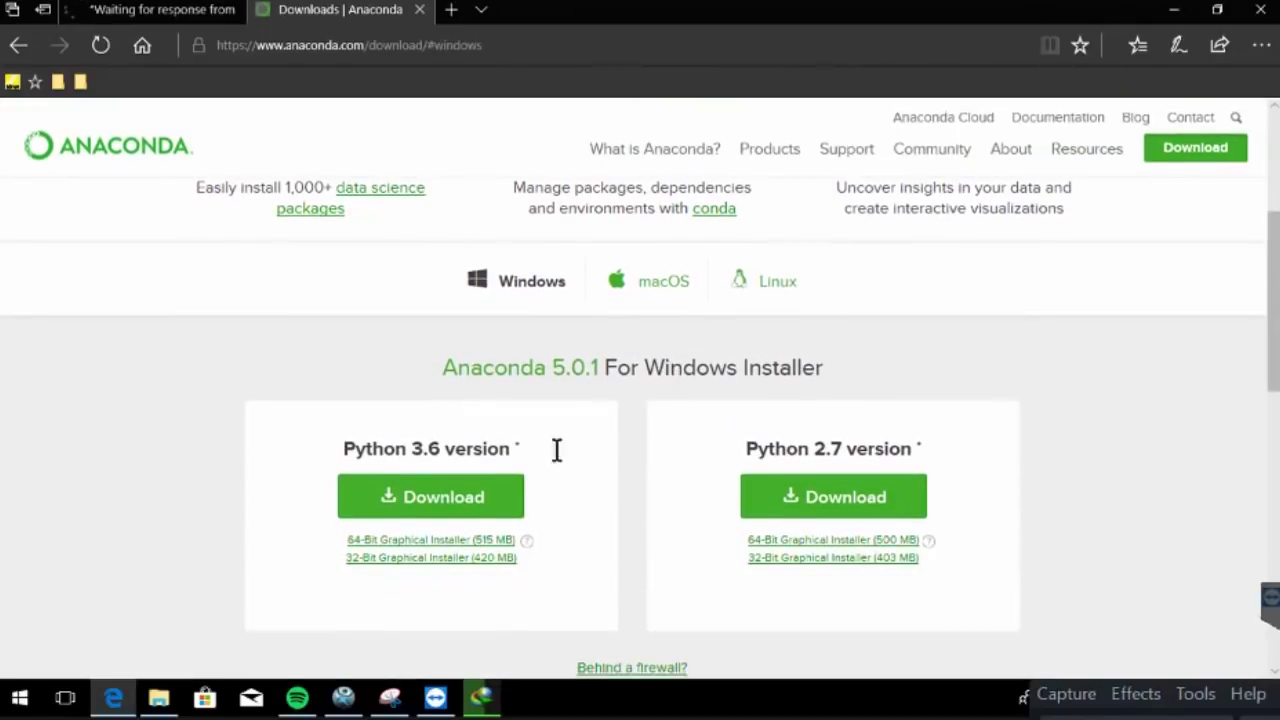
click(455, 540)
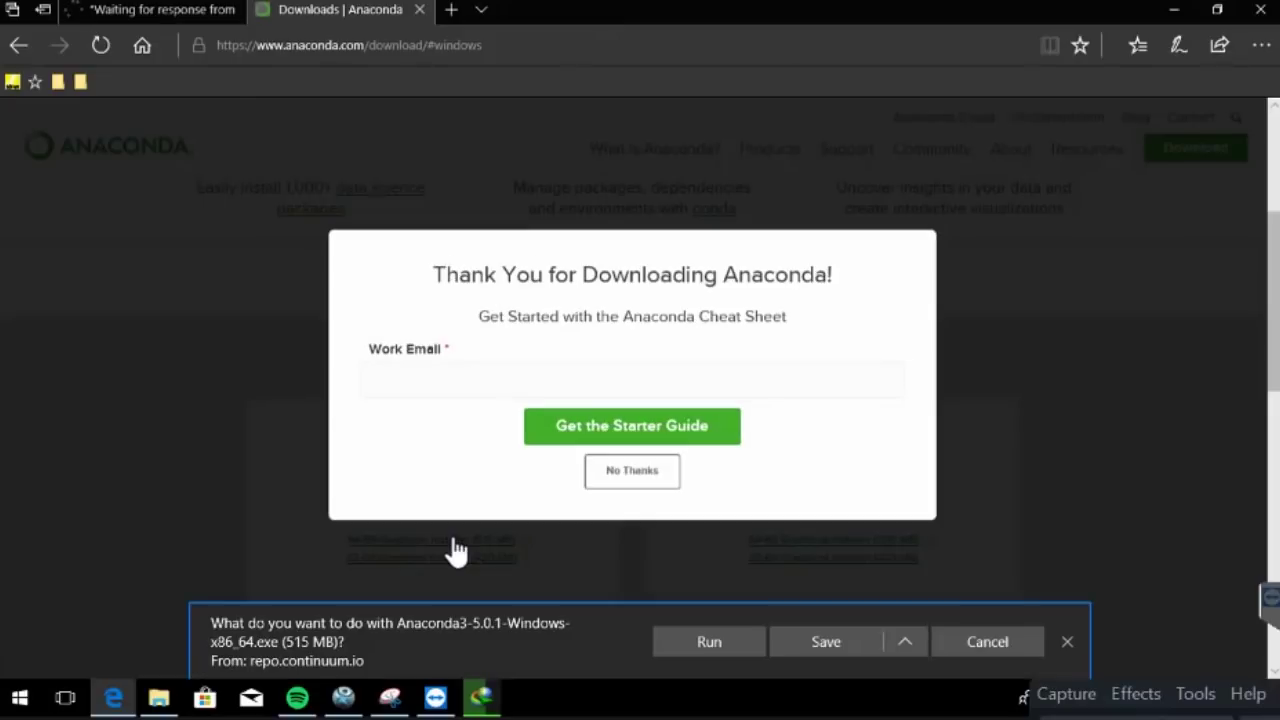
click(631, 483)
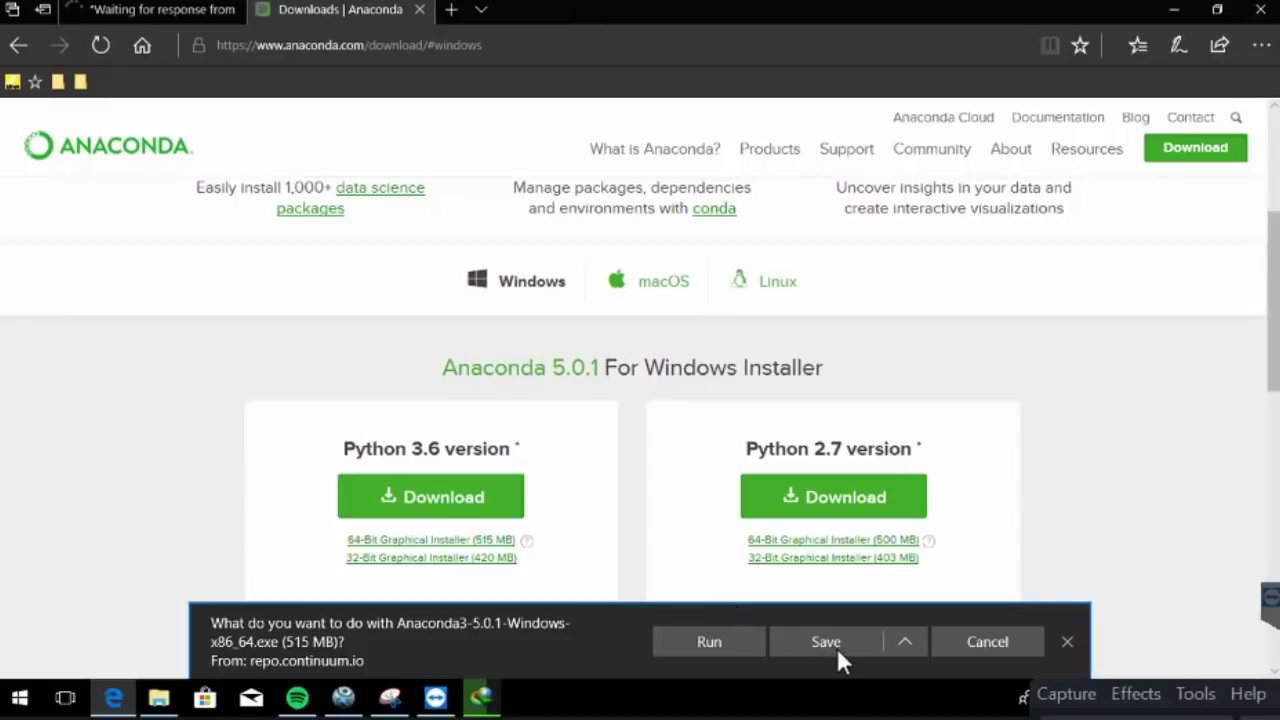
click(837, 644)
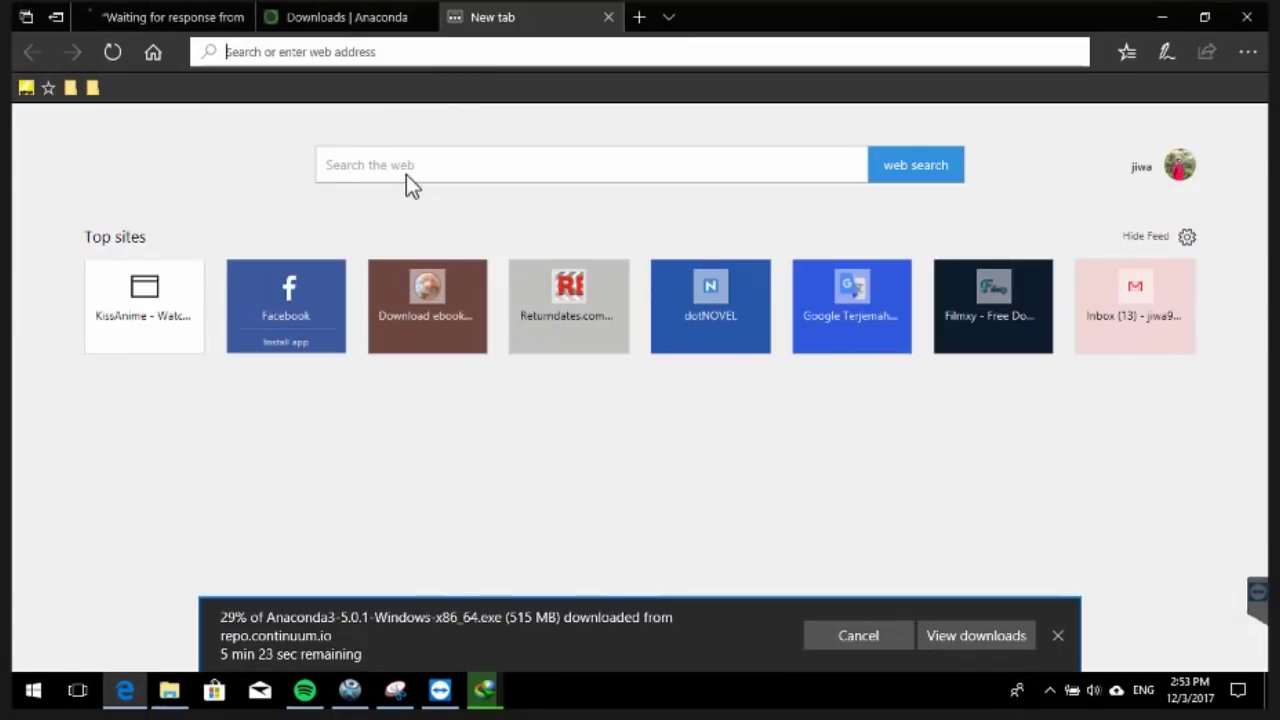
Search the web for "download apache spark" and open the Downloads page on spark.apache.org.
text(download )
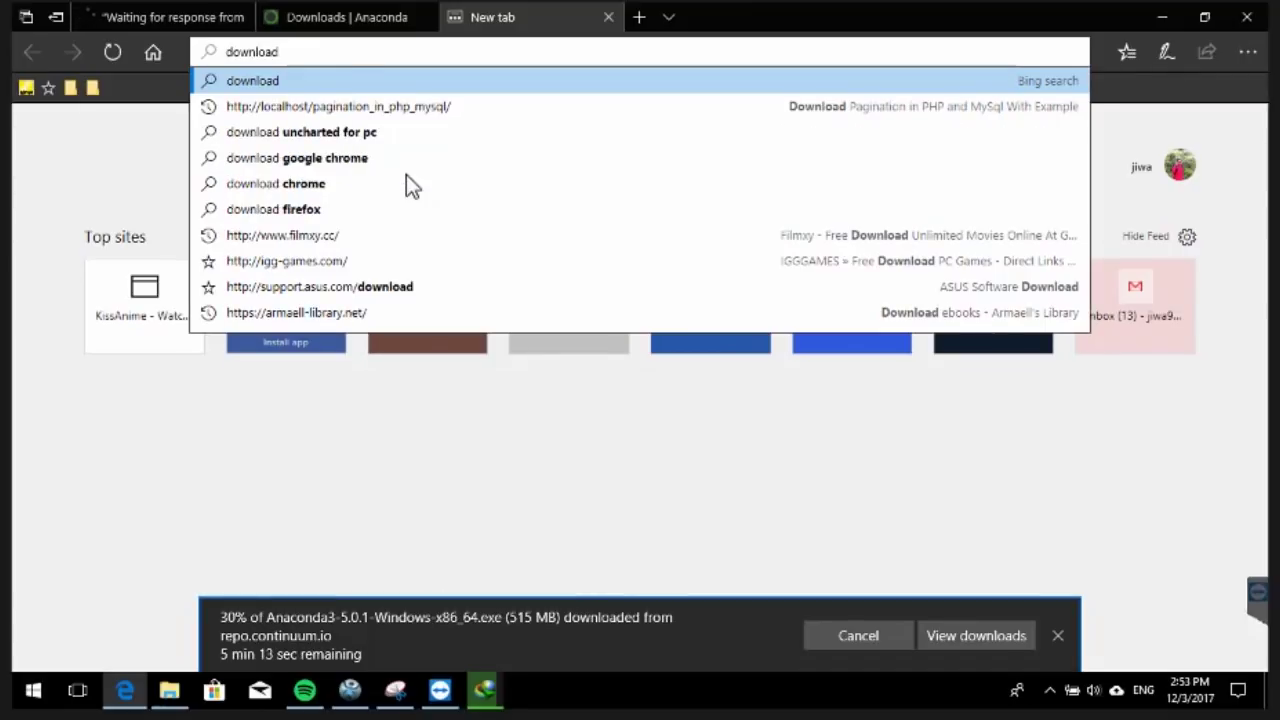
text(apache spark)
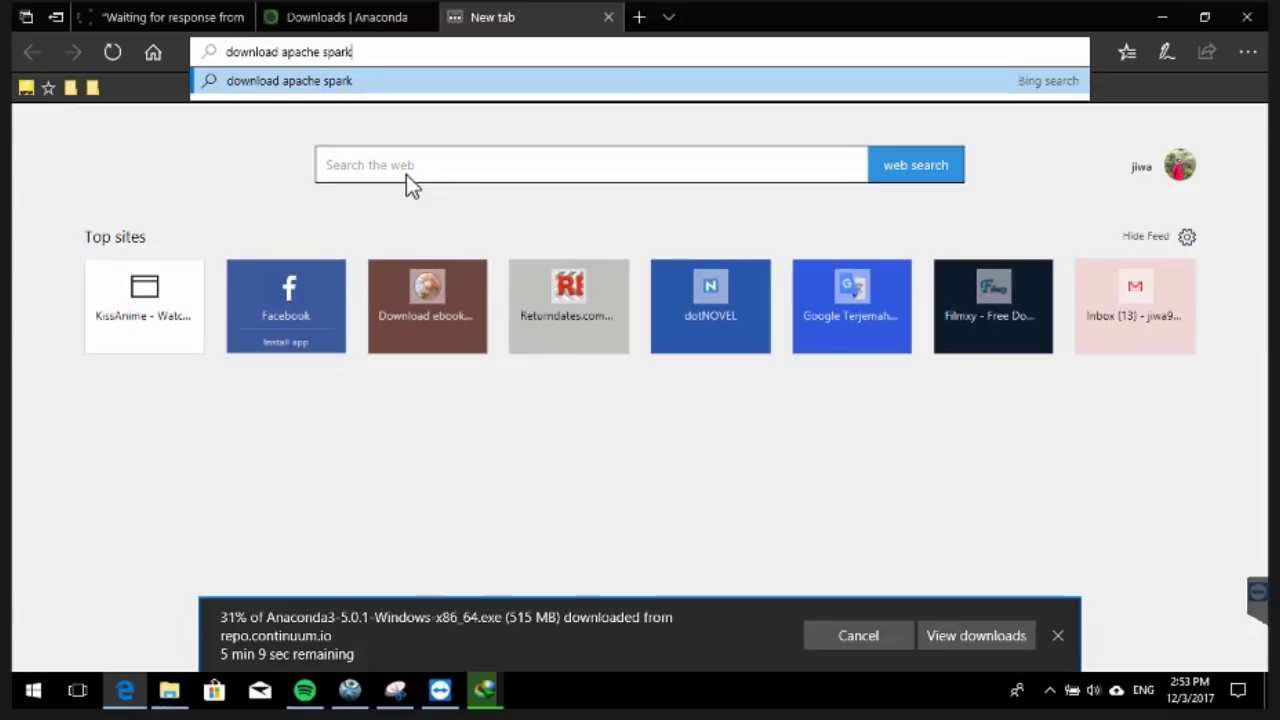
key(Return)
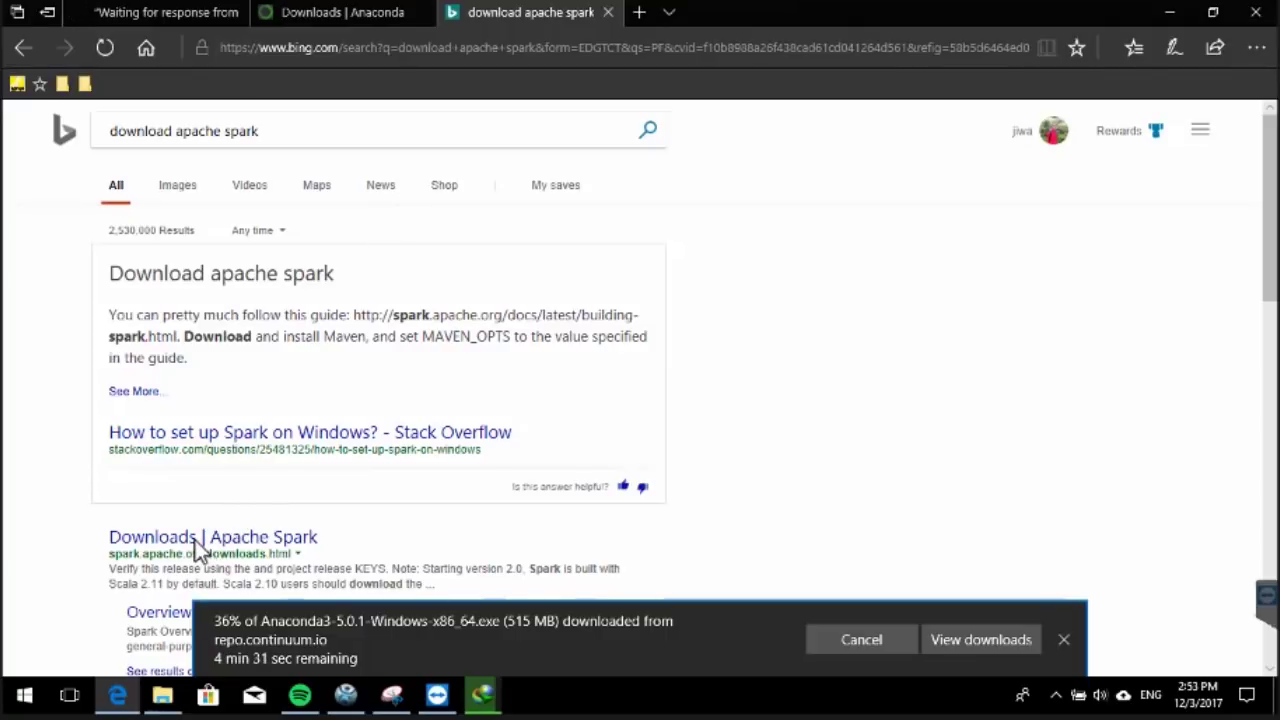
click(312, 541)
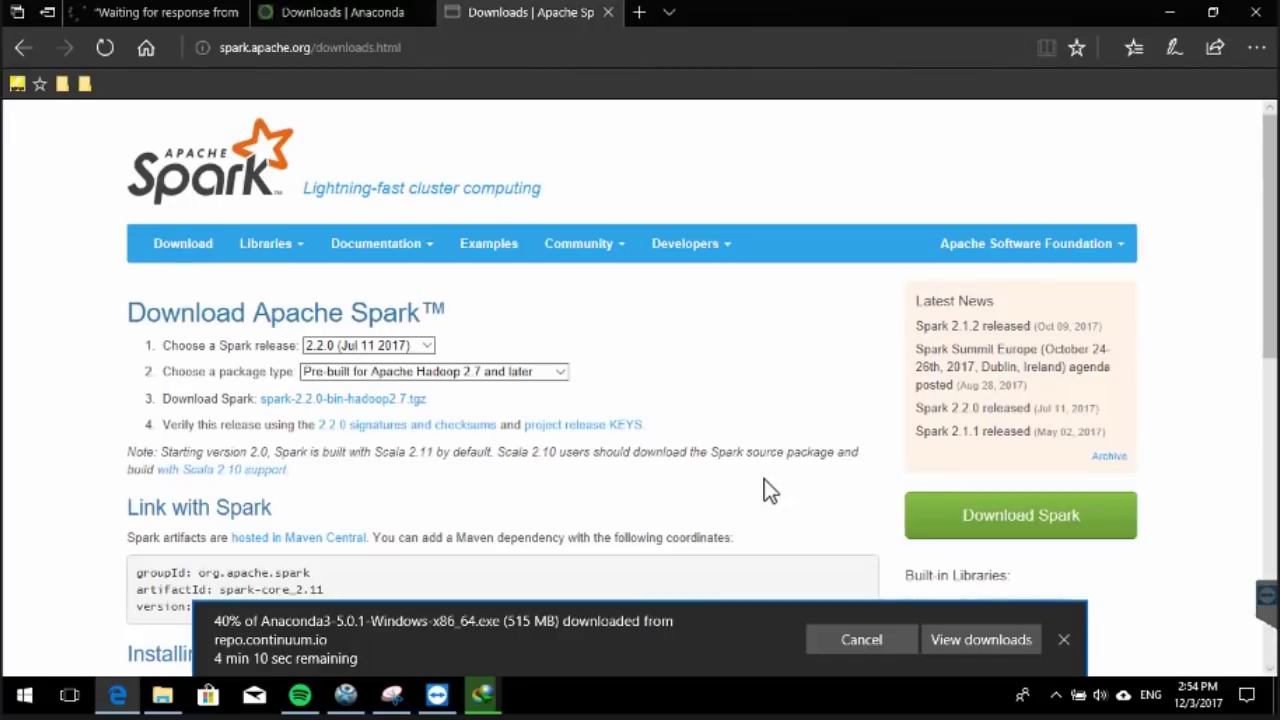
Choose Spark release 2.2.0 (Jul 11 2017) with the package type "Pre-built for Apache Hadoop 2.7 and later".
click(374, 362)
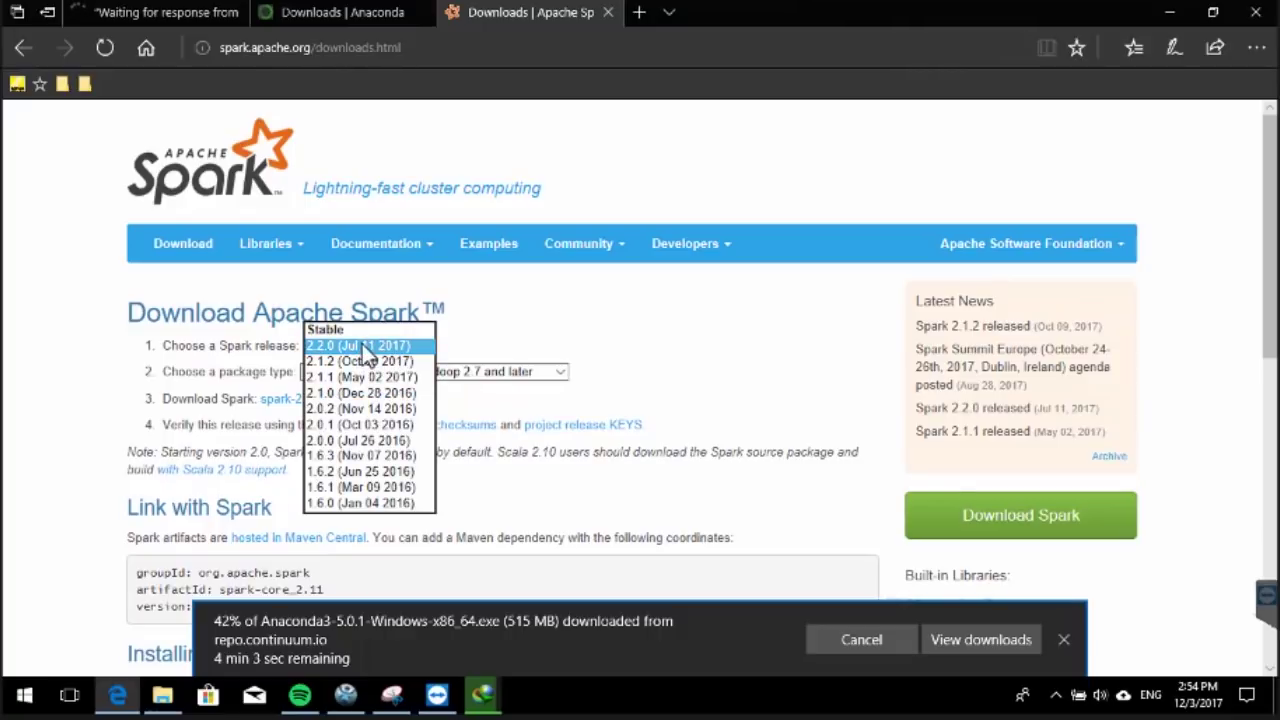
click(366, 345)
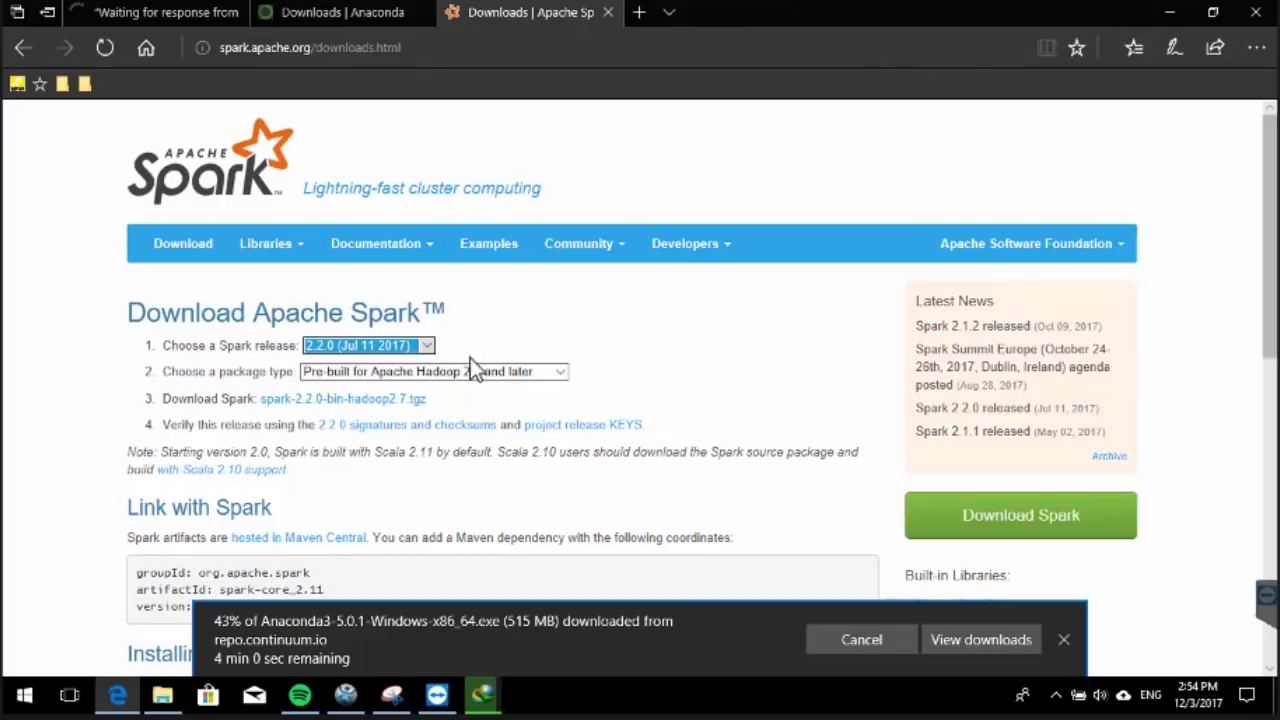
click(558, 375)
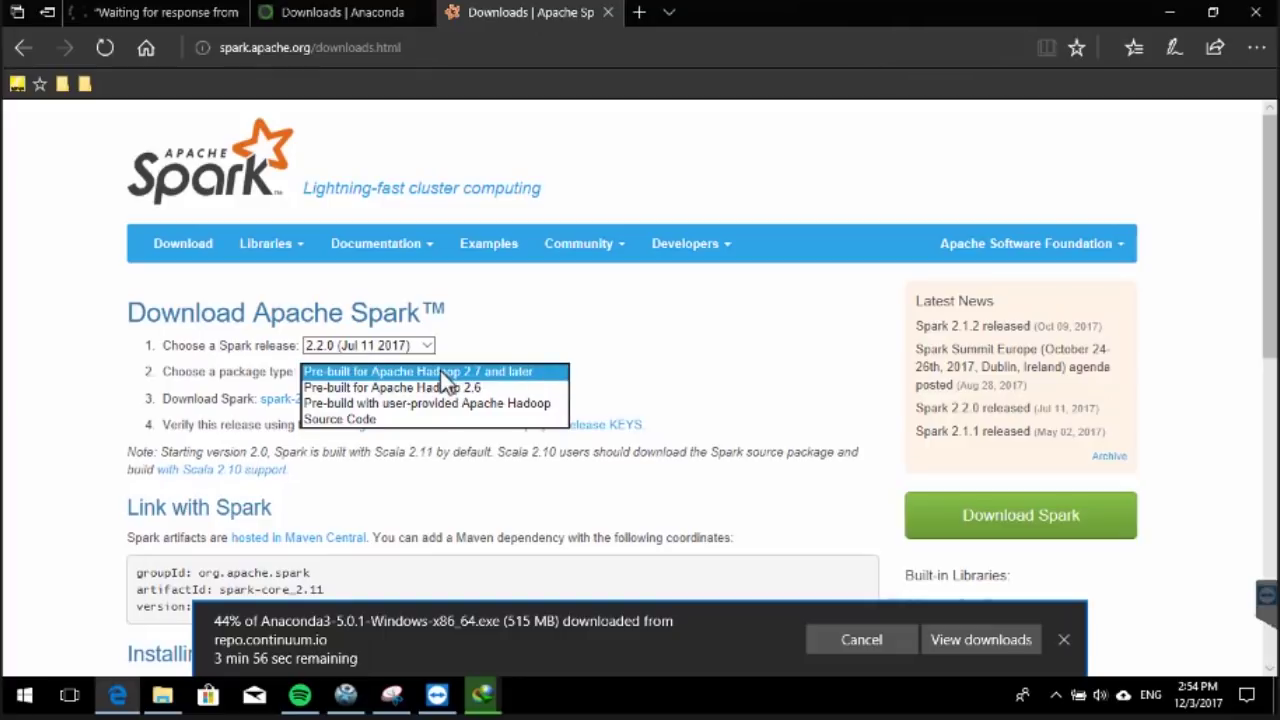
click(590, 390)
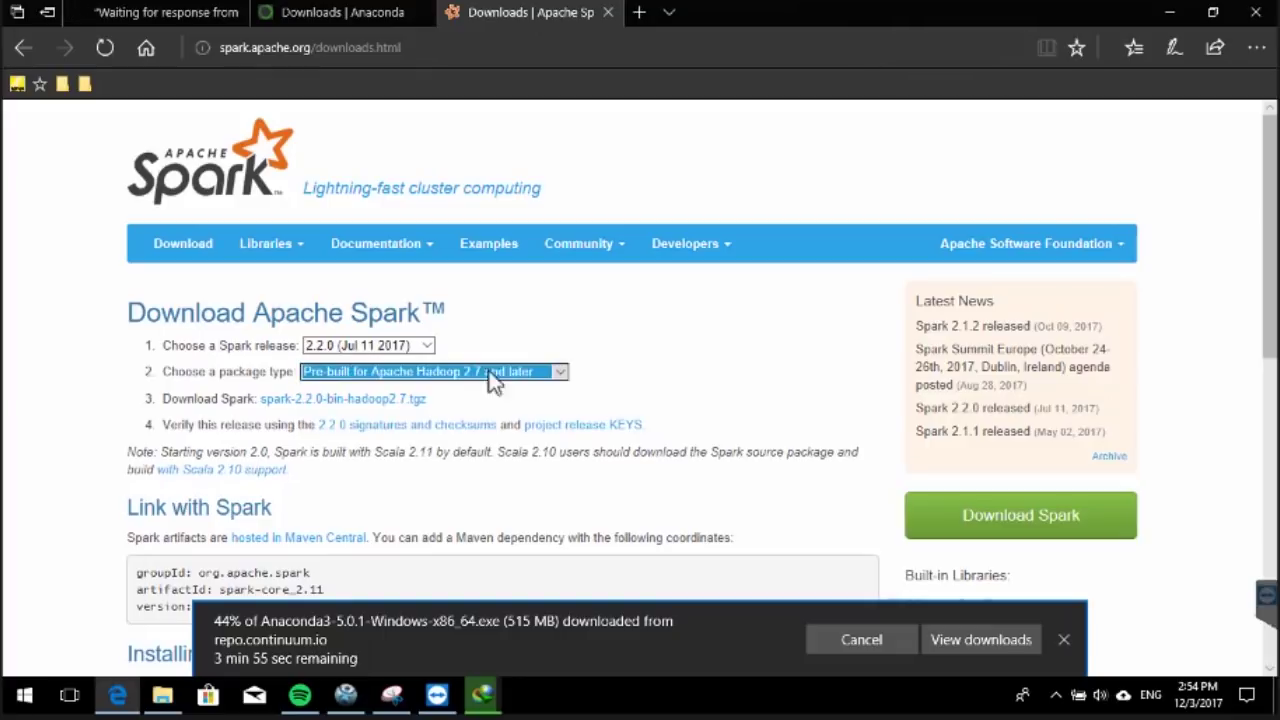
click(631, 383)
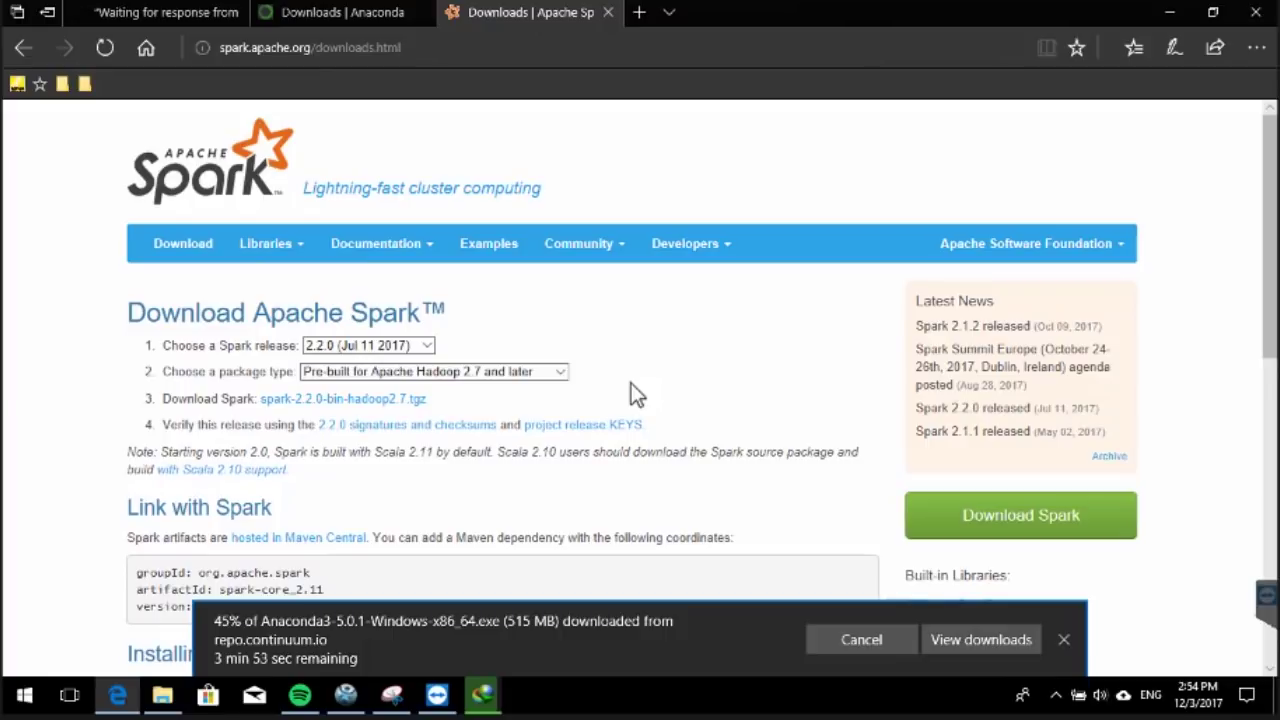
Download spark-2.2.0-bin-hadoop2.7.tgz from the suggested apache.stu.edu.tw mirror and save it.
click(347, 399)
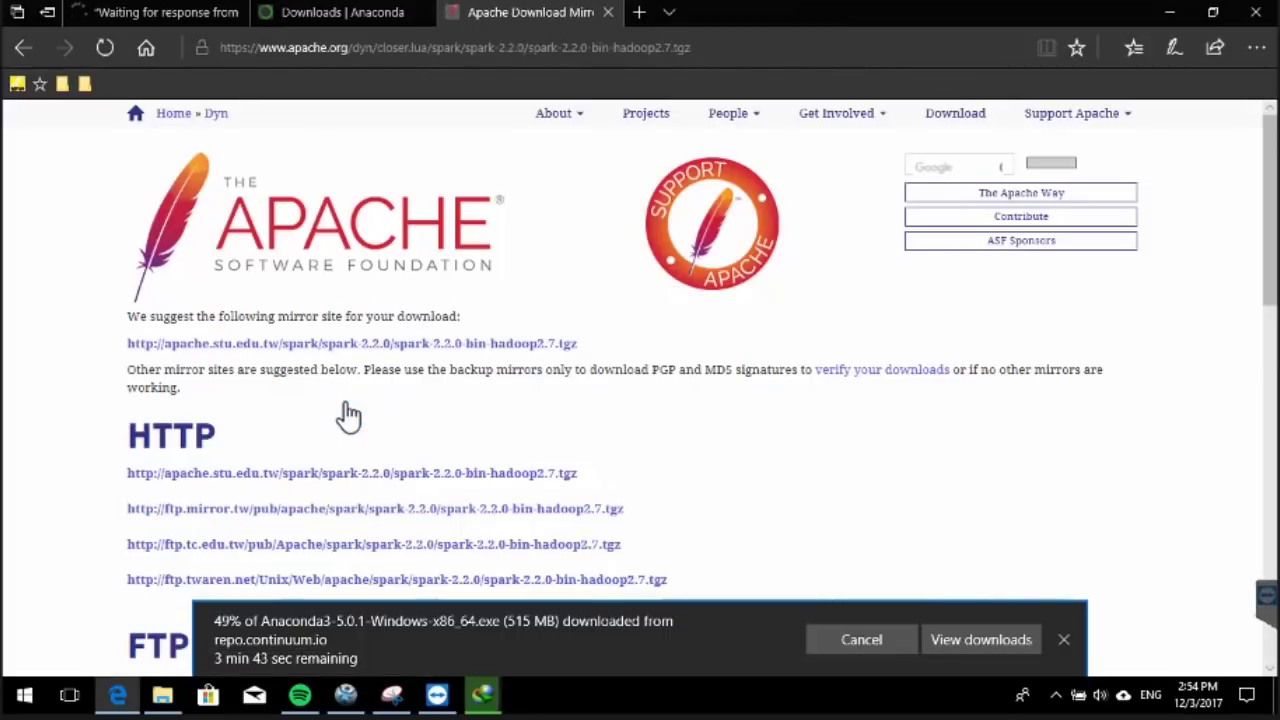
click(393, 343)
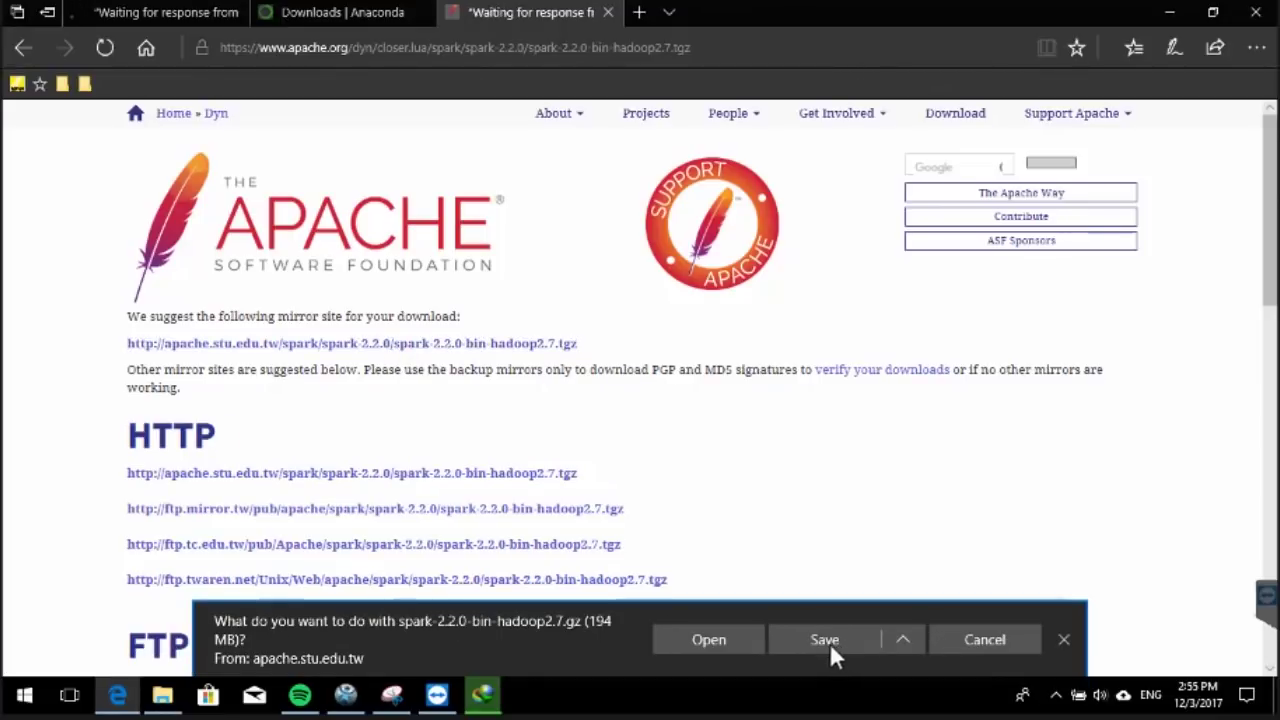
click(826, 640)
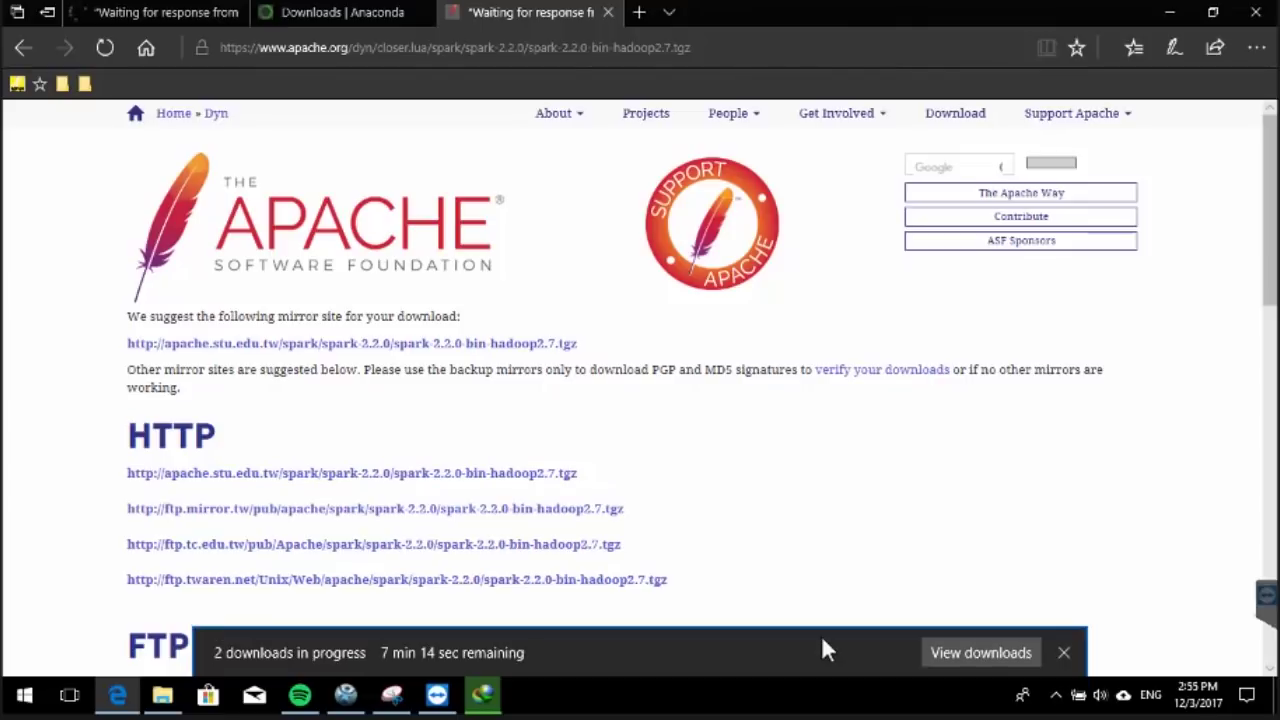
Search for "download scala" in a new browser tab and open the download page on scala-lang.org.
key(ctrl+t)
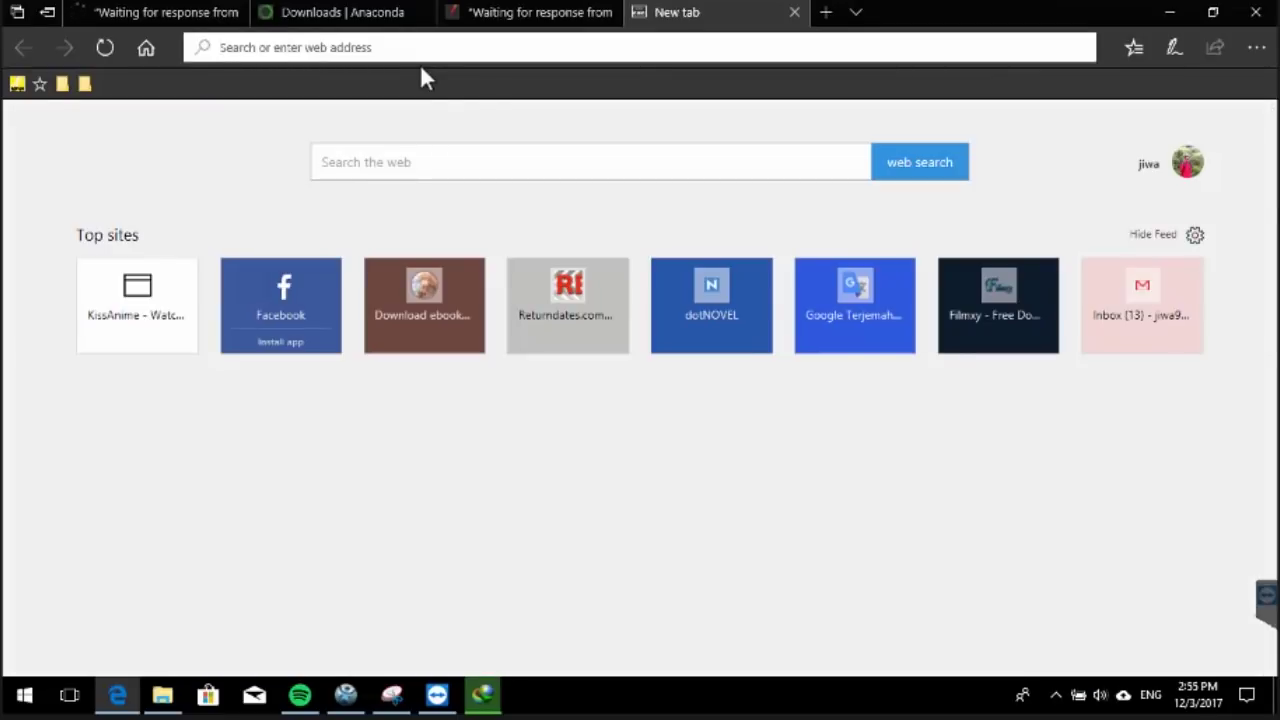
text(download )
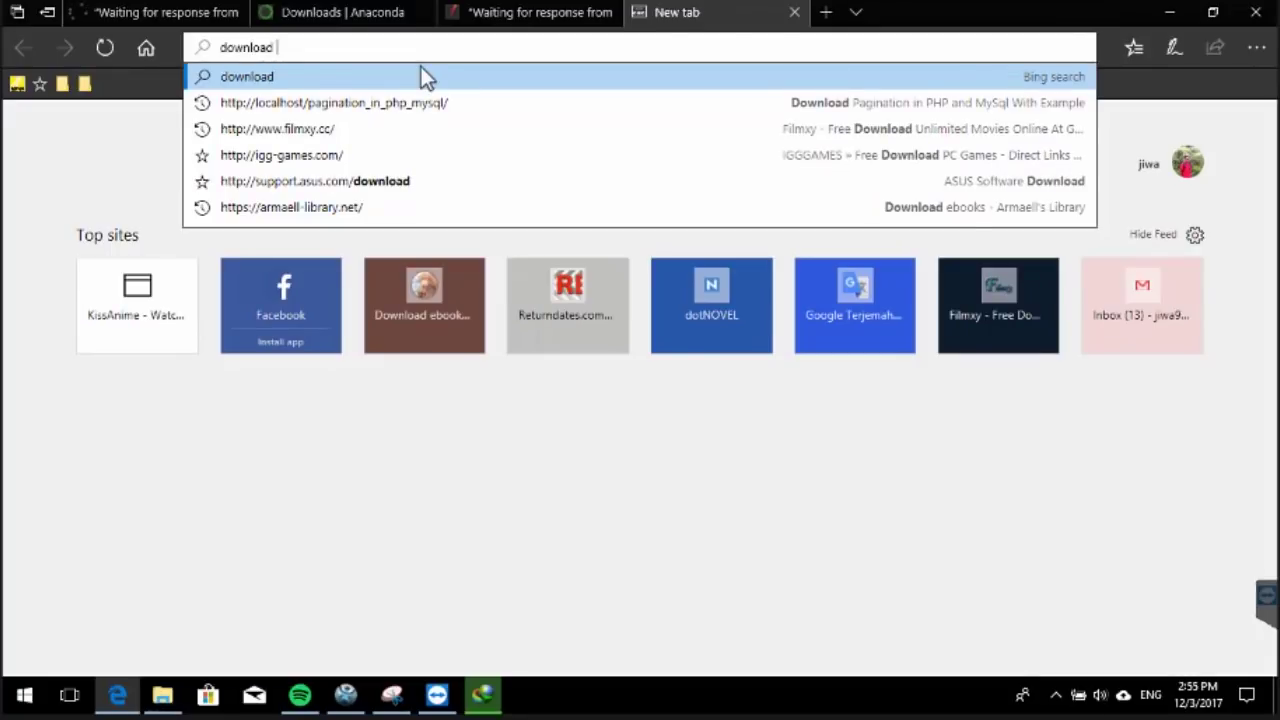
text(scala)
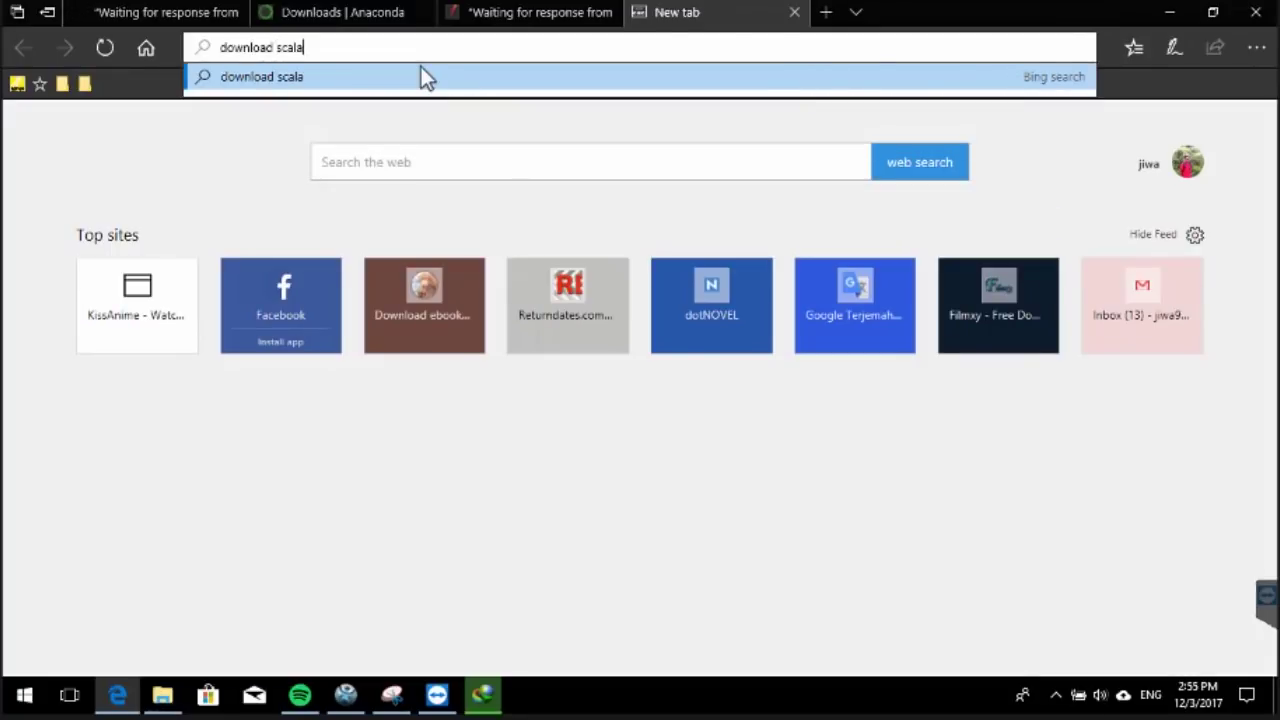
click(421, 70)
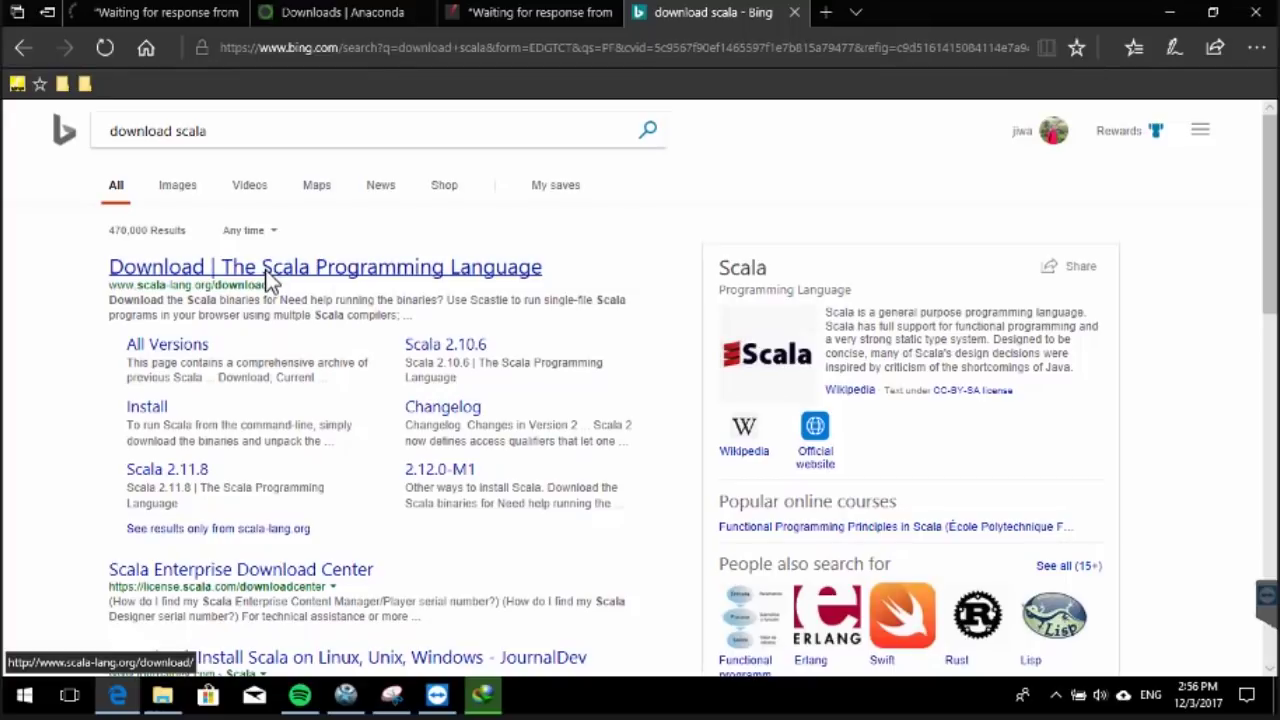
click(266, 268)
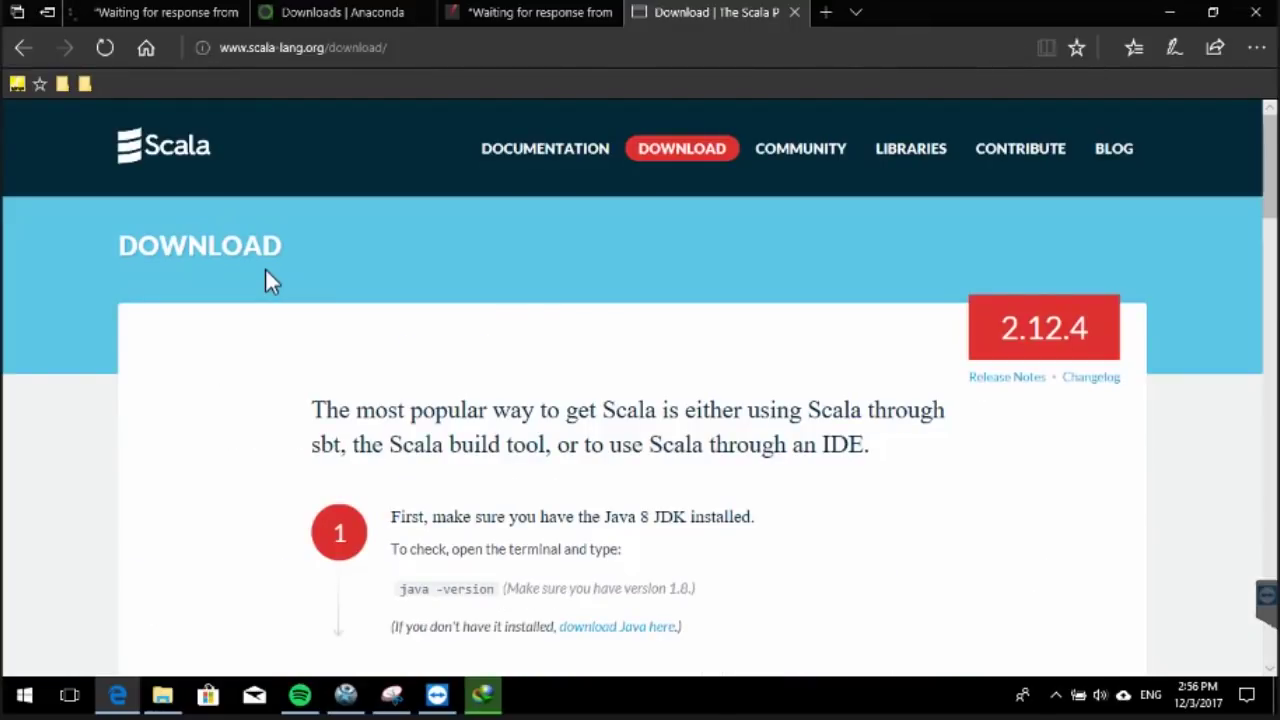
Download the Windows installer scala-2.12.4.msi from the archive list, save it and dismiss the download notification.
click(1268, 588)
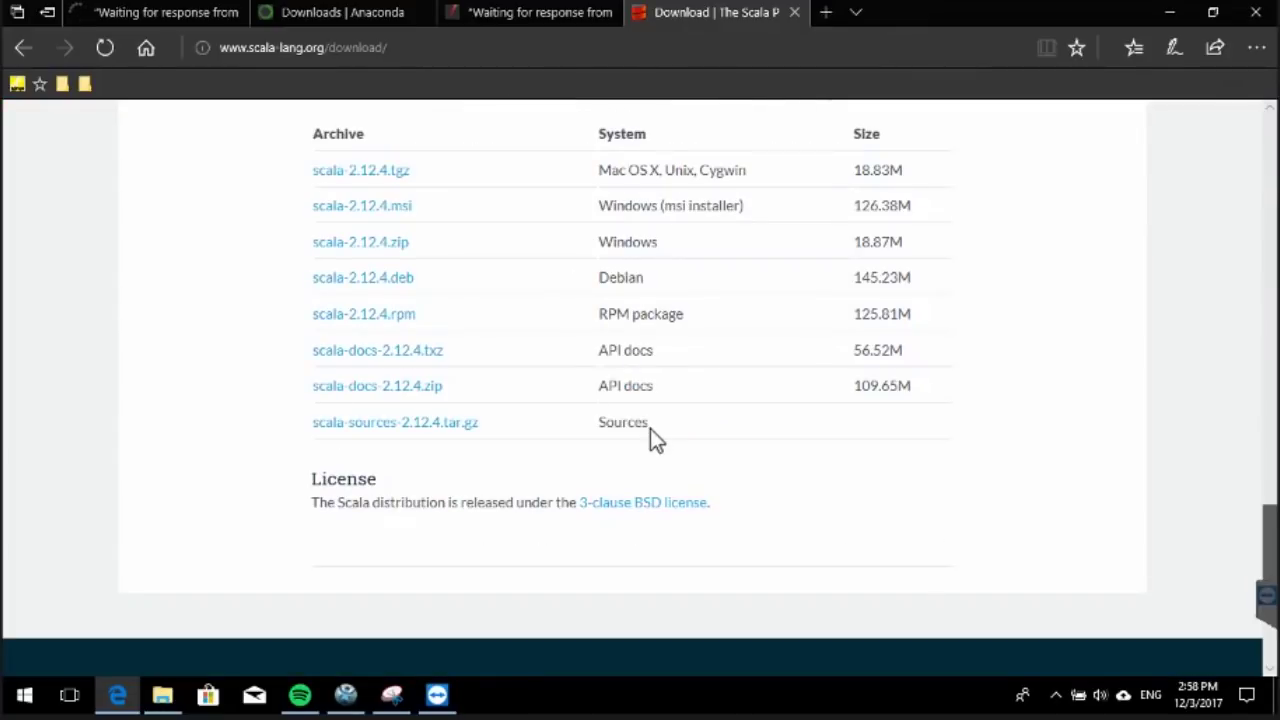
scroll(488, 227, up, 1)
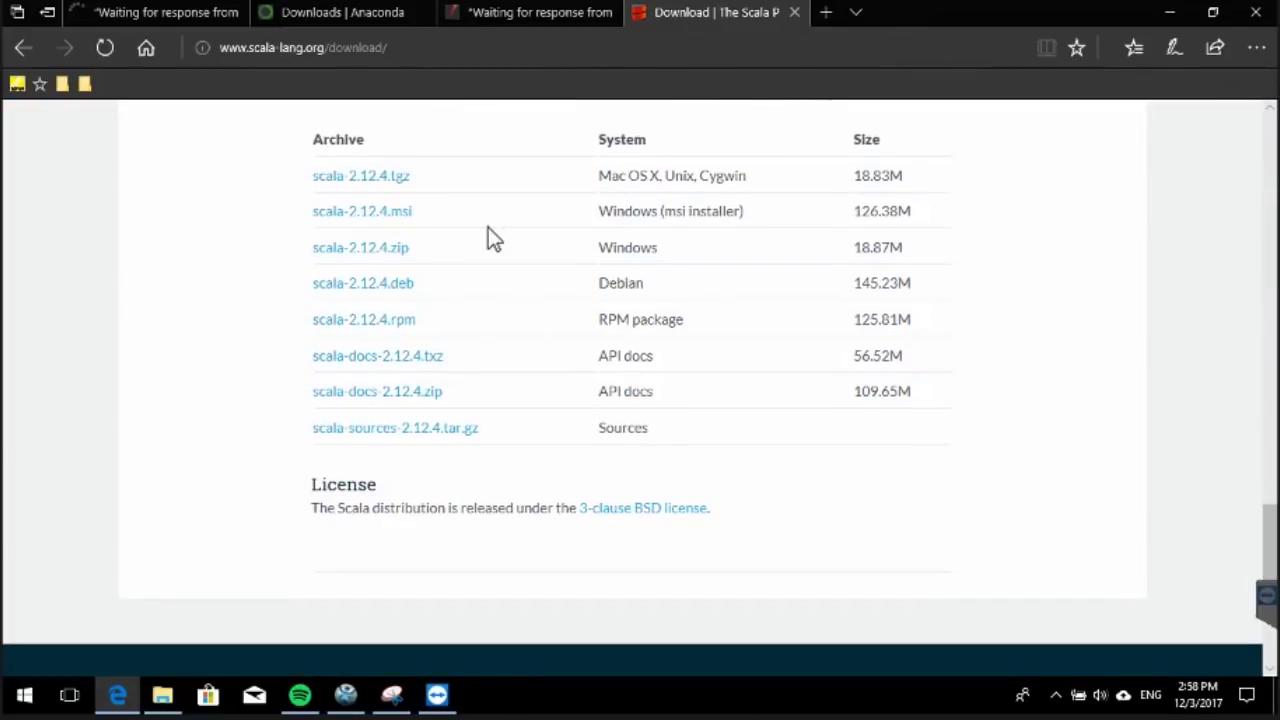
click(367, 220)
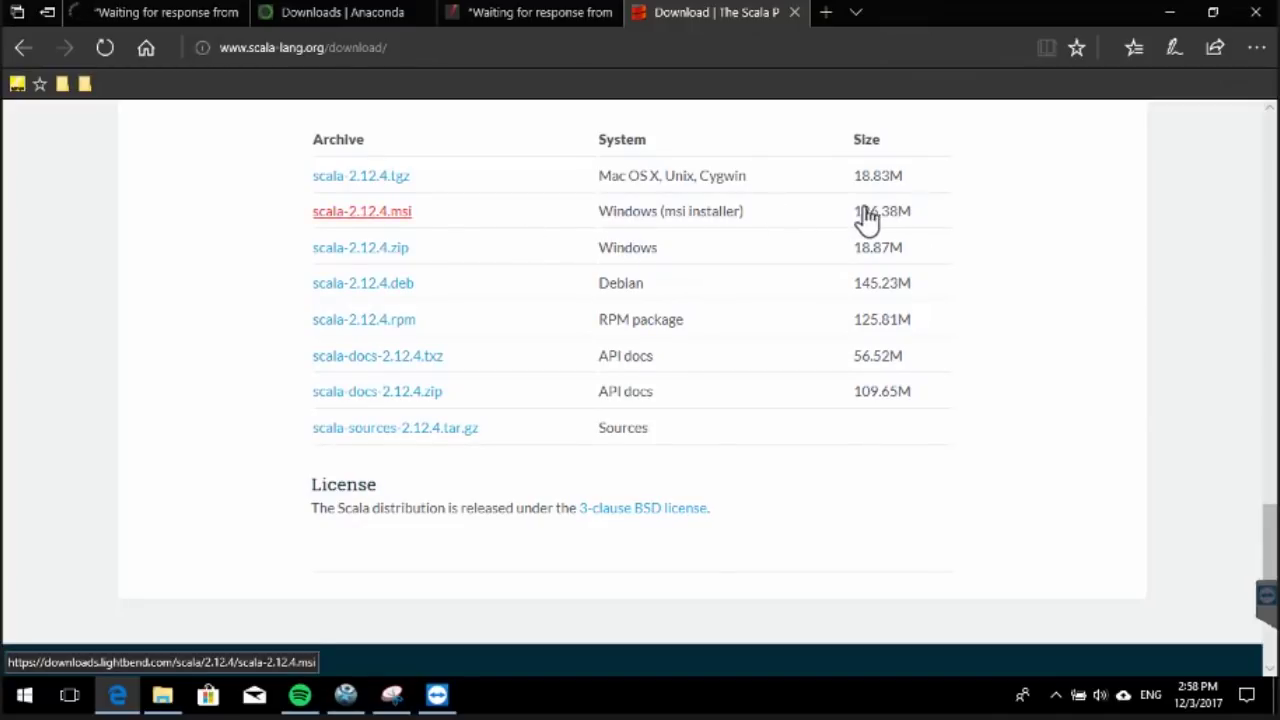
click(358, 220)
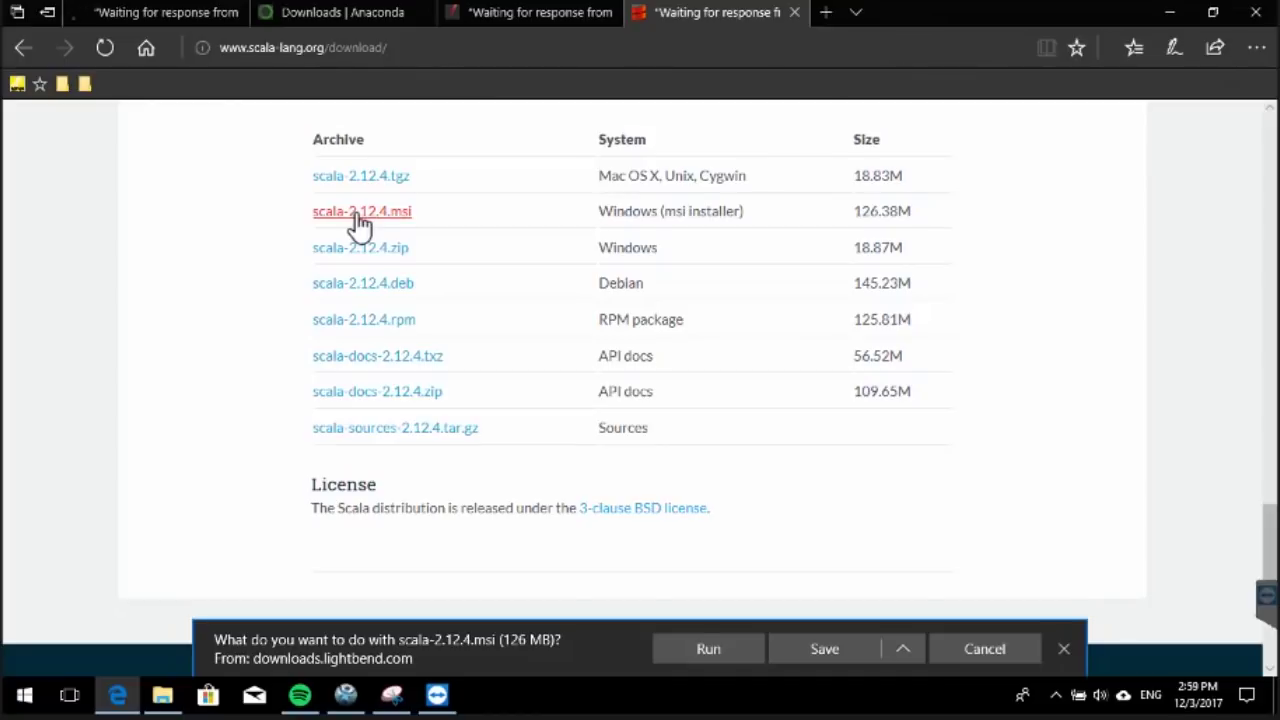
click(826, 649)
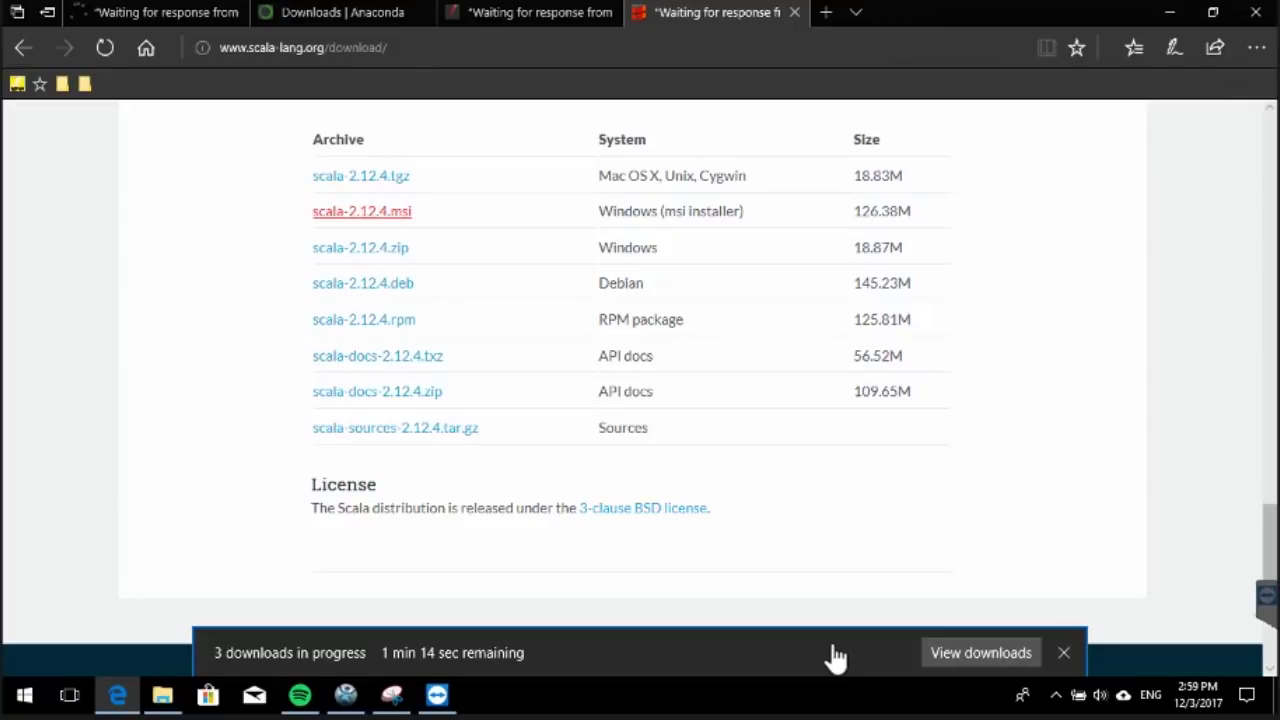
click(1064, 652)
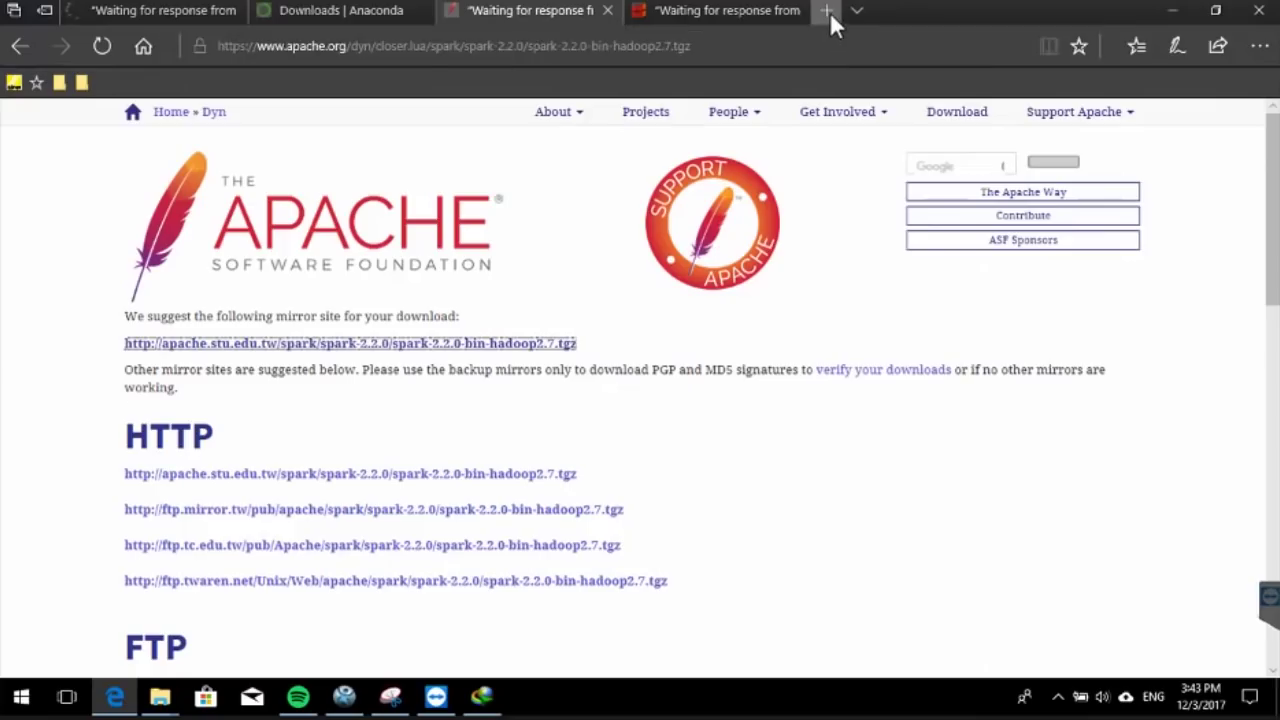
Search for "hadoop winutils" in a new browser tab and open the winutils repository on GitHub.
click(830, 12)
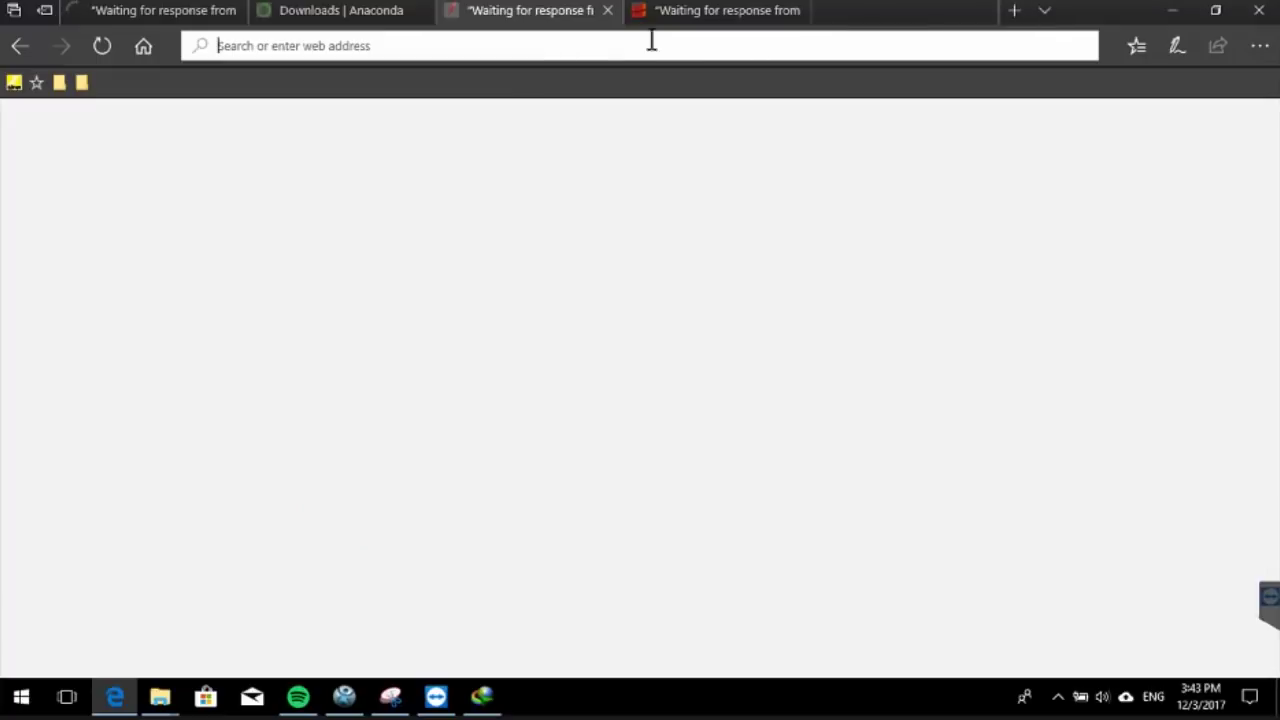
key(ctrl+t)
text(hadoo)
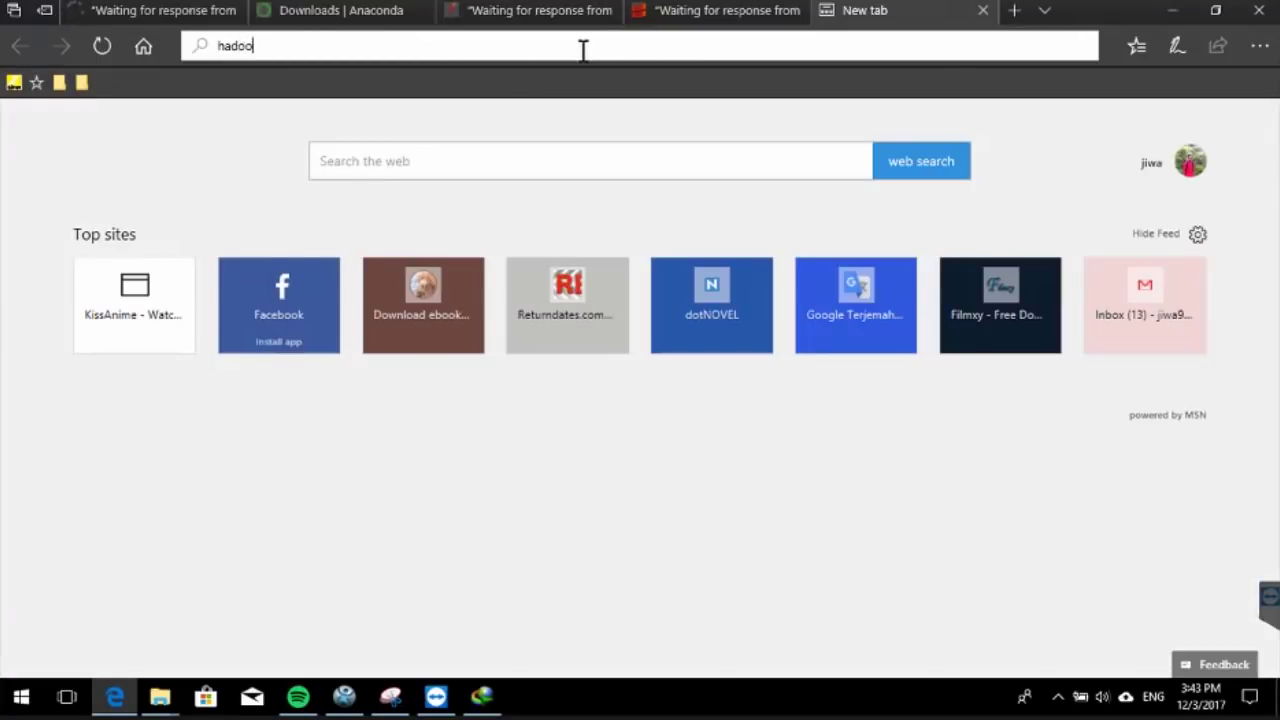
text(p winuti)
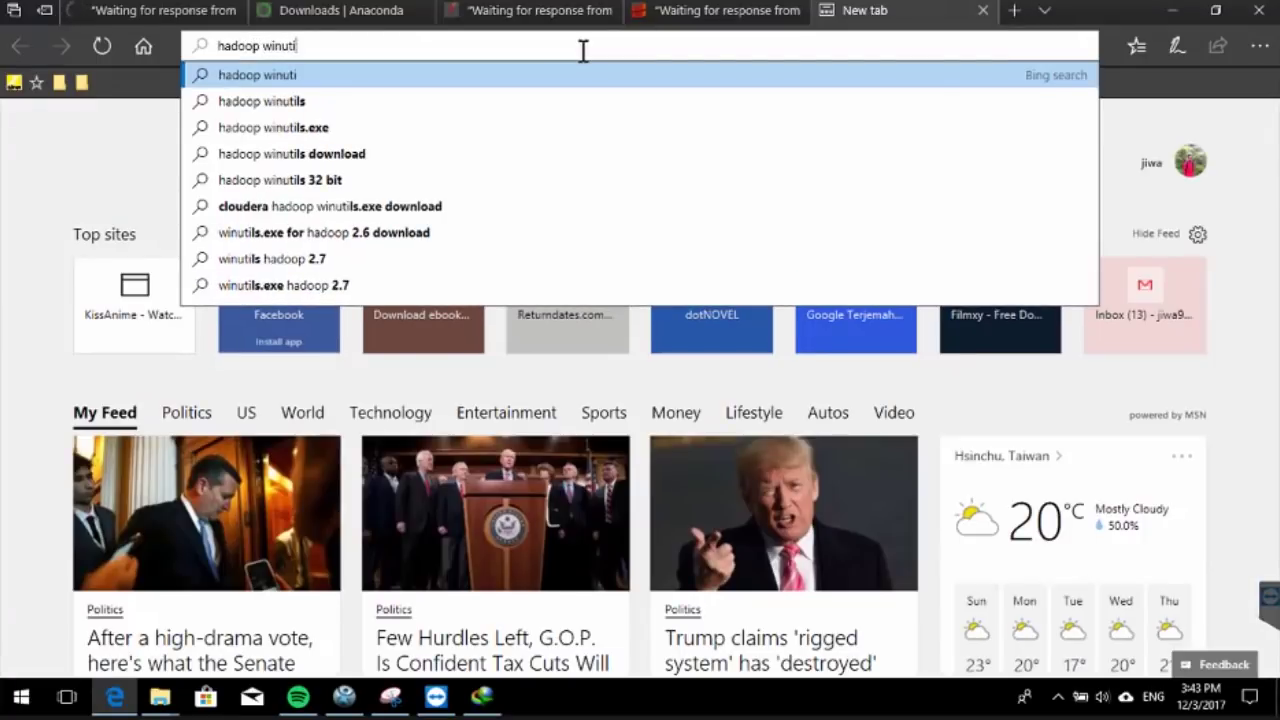
text(ls)
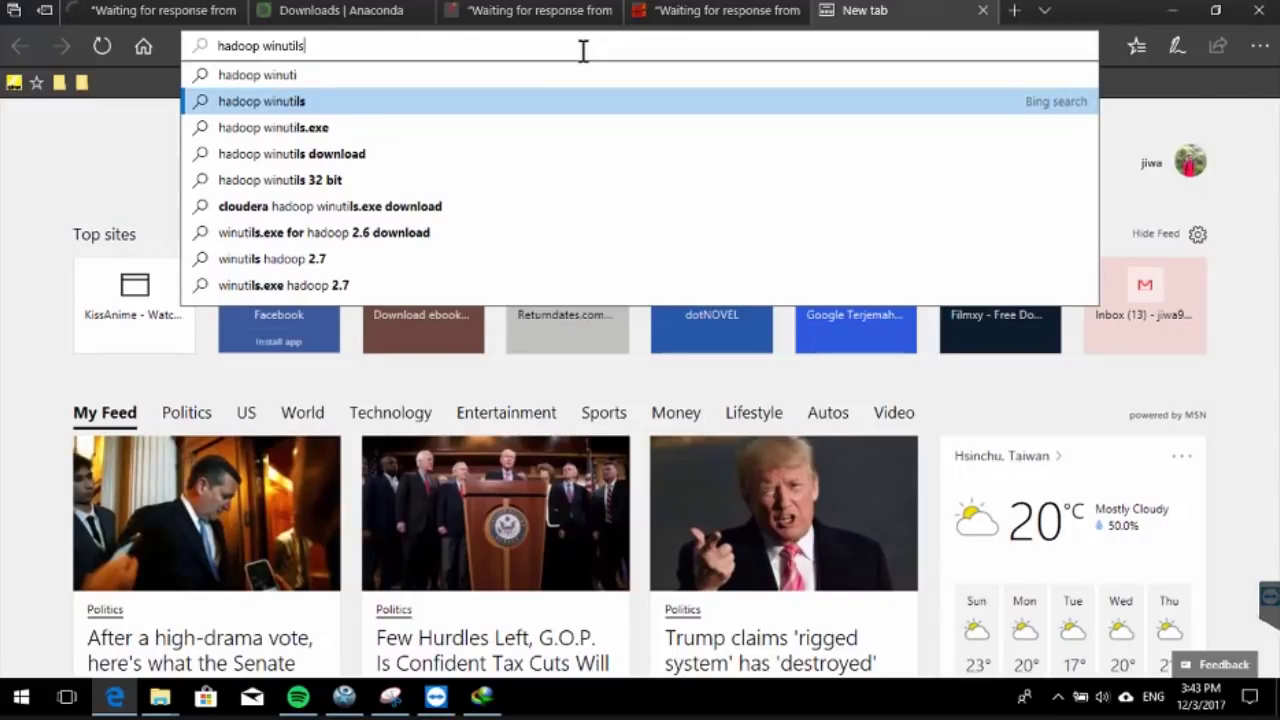
key(Return)
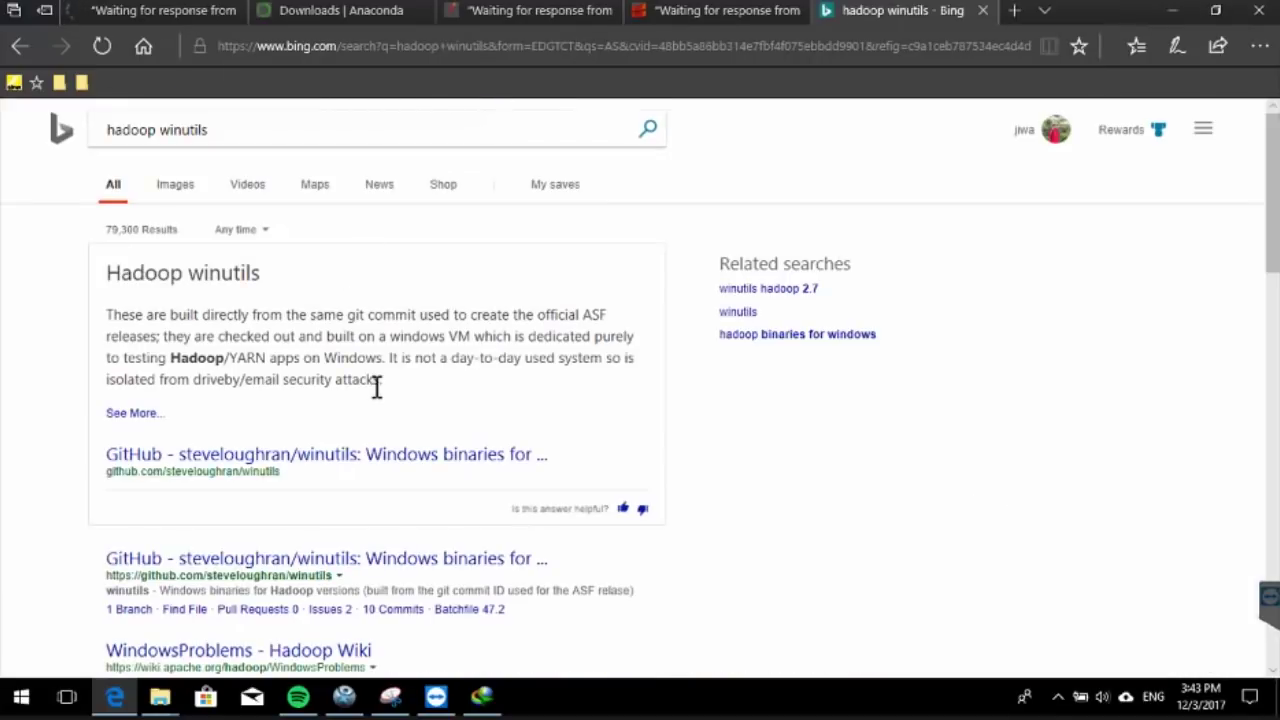
scroll(1191, 409, down, 2)
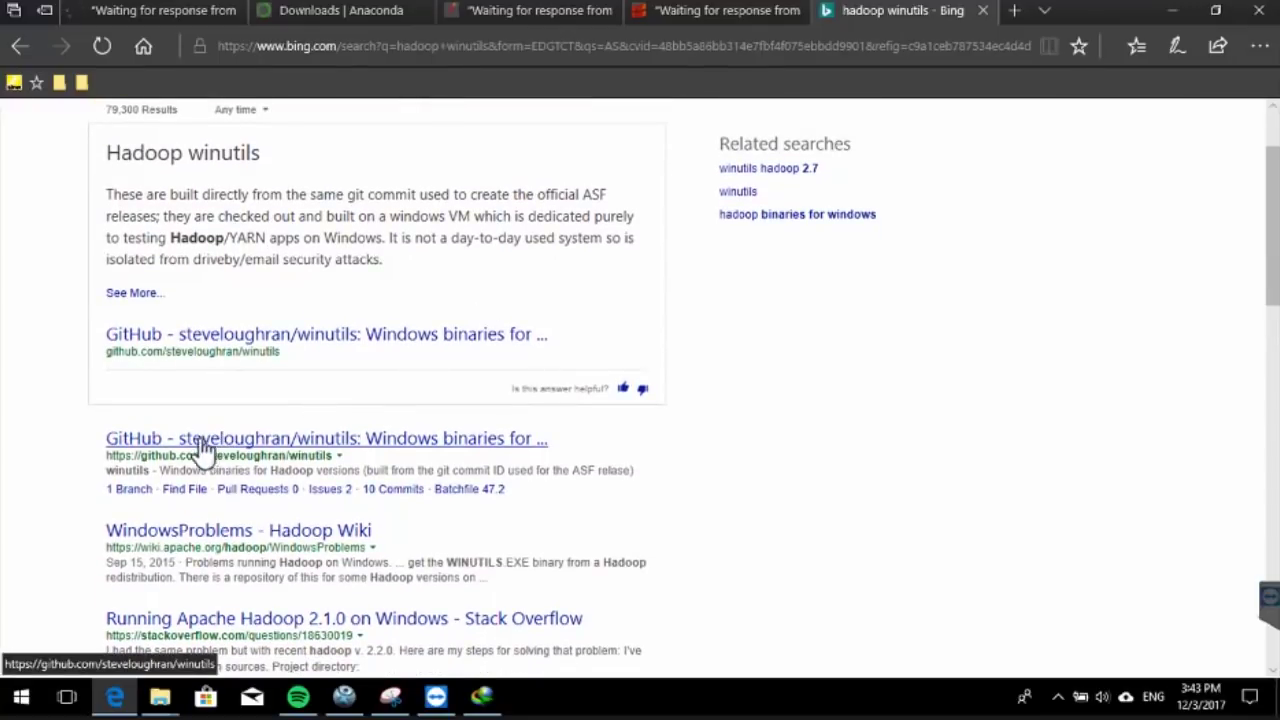
click(282, 450)
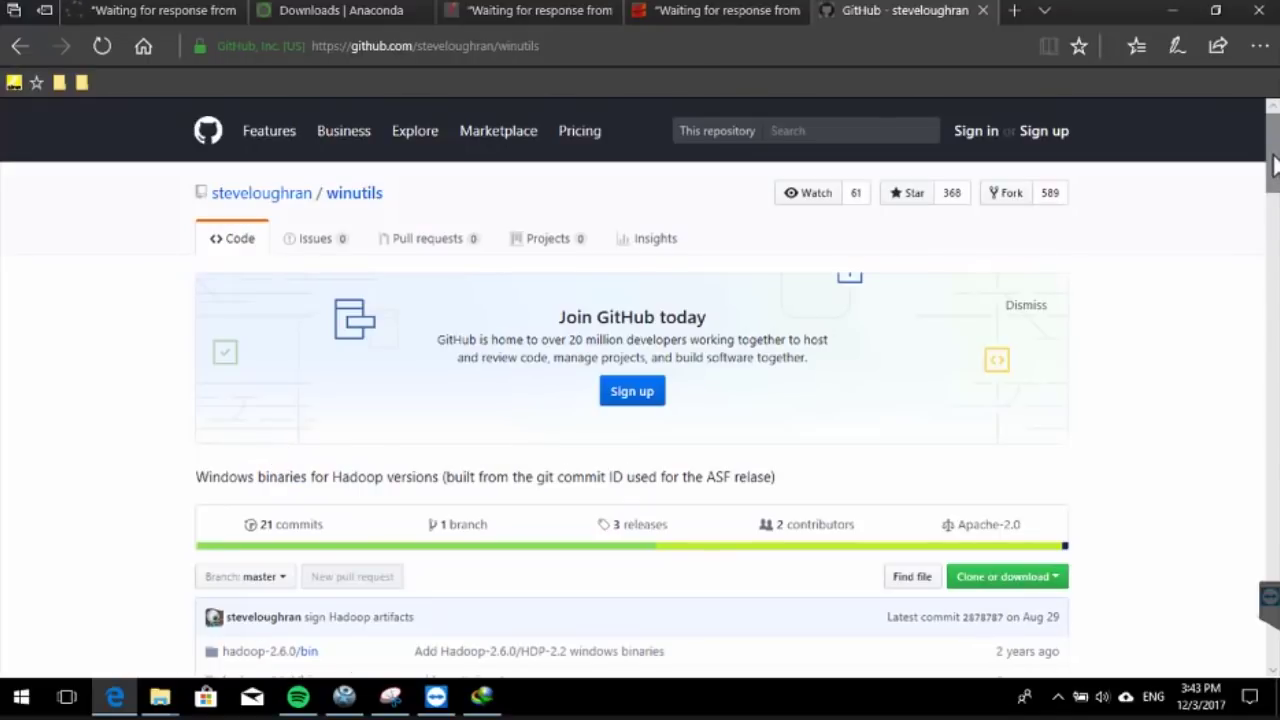
Download the whole winutils repository as a ZIP archive and save winutils-master.zip.
drag(1276, 165, 1276, 237)
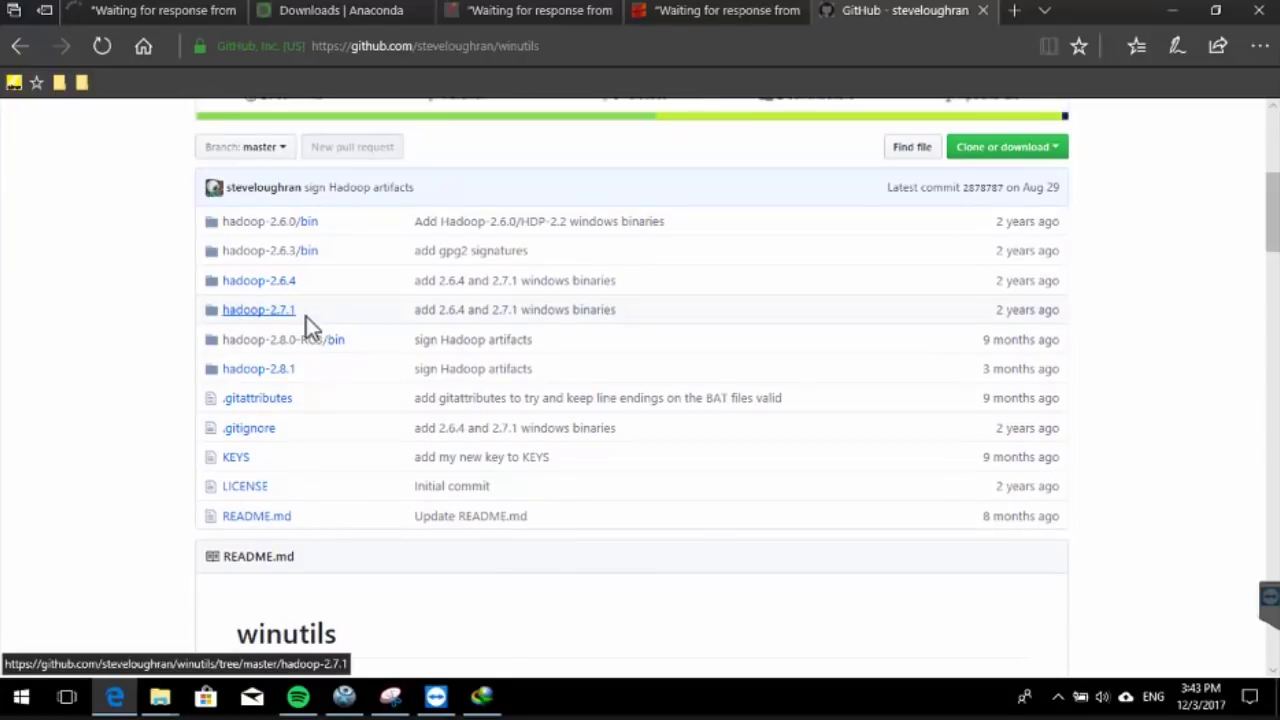
click(266, 316)
click(1054, 158)
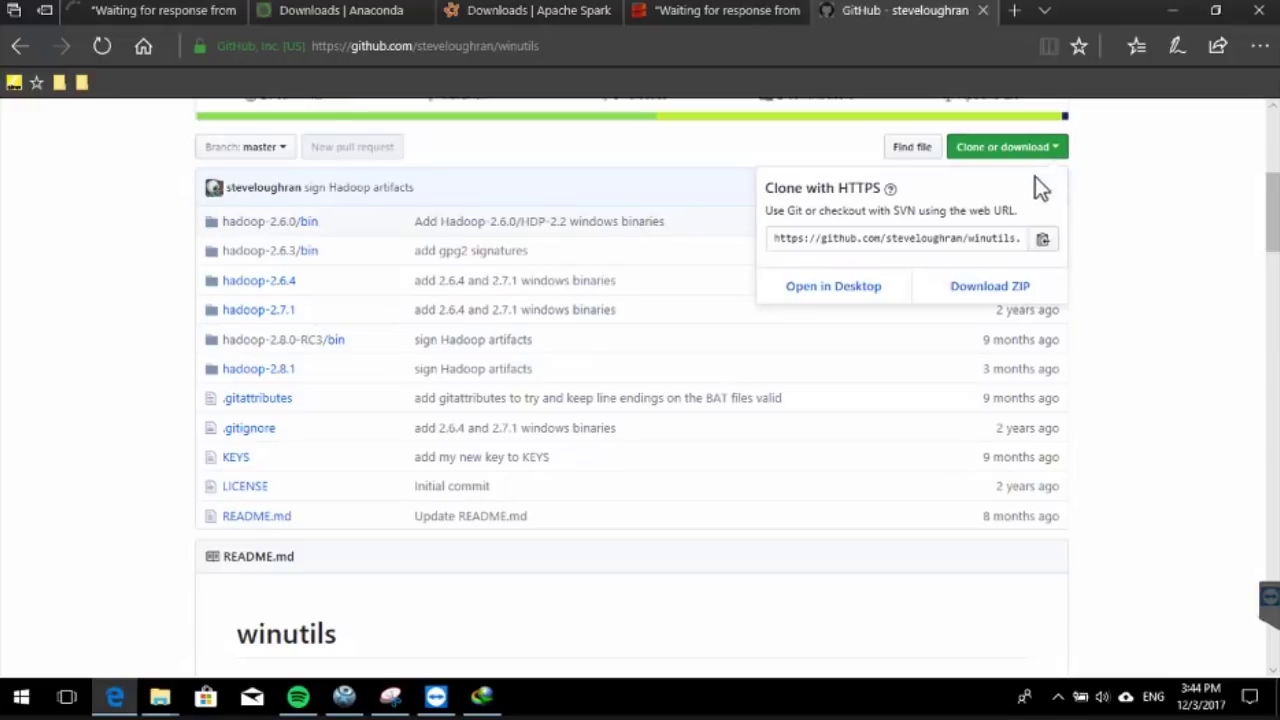
click(989, 290)
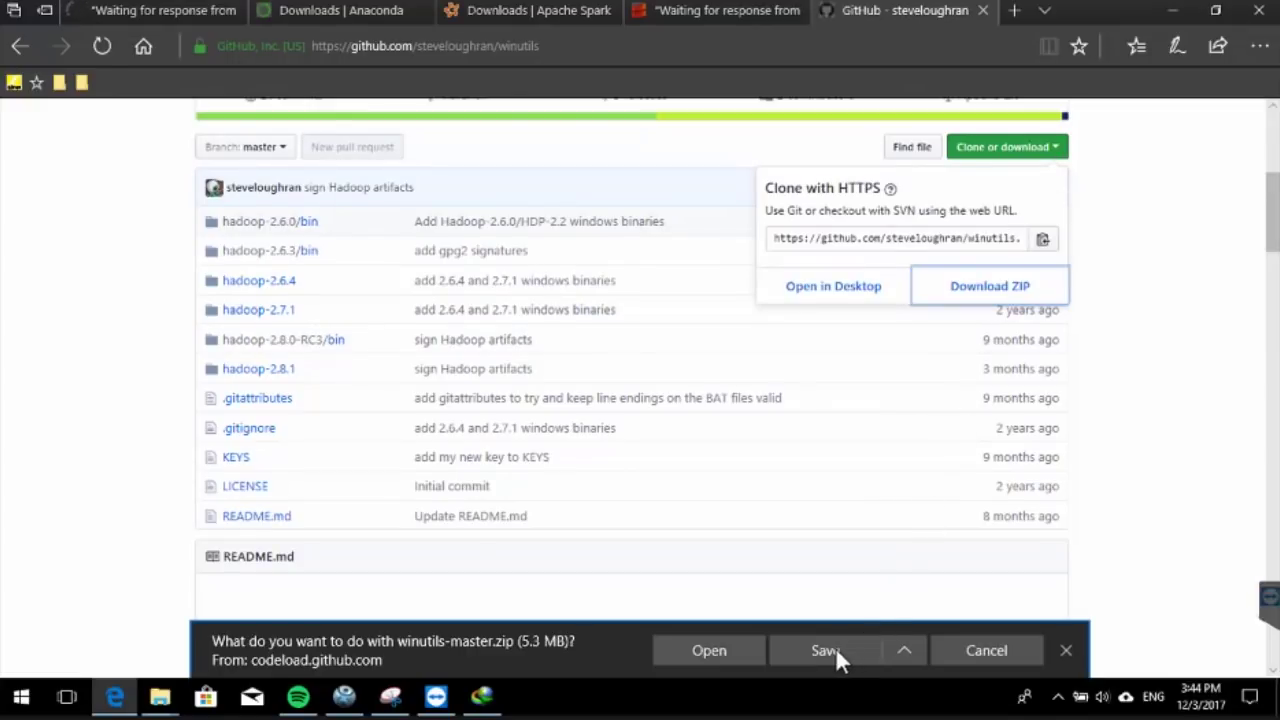
click(825, 655)
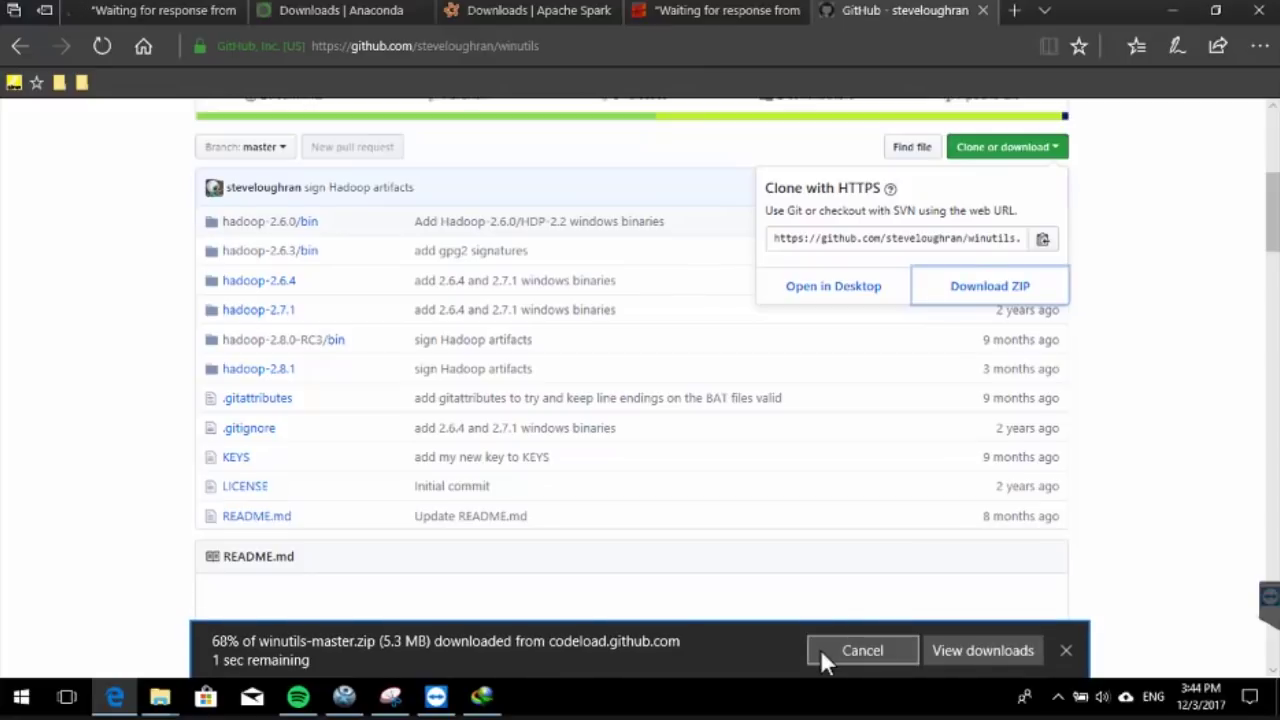
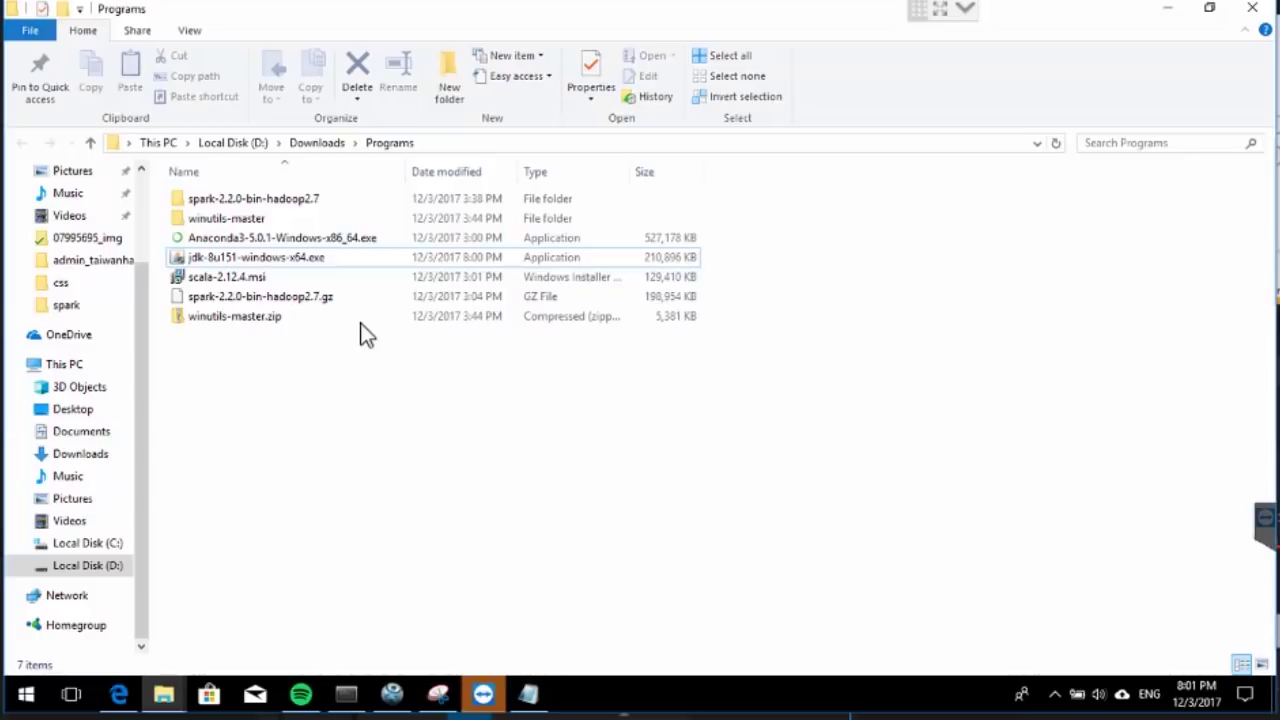
Run jdk-8u151-windows-x64.exe from the Programs folder and install the JDK with the default features in C:\Program Files\Java\jdk1.8.0_151\.
key(space)
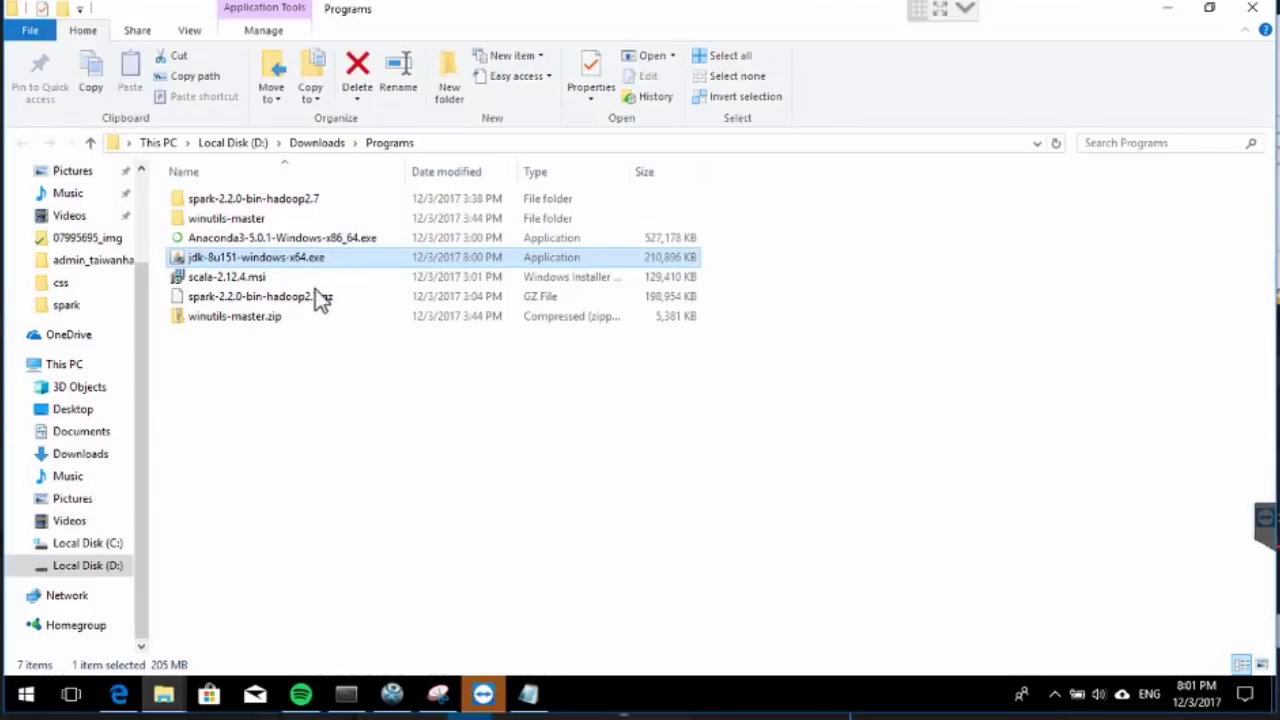
key(Return)
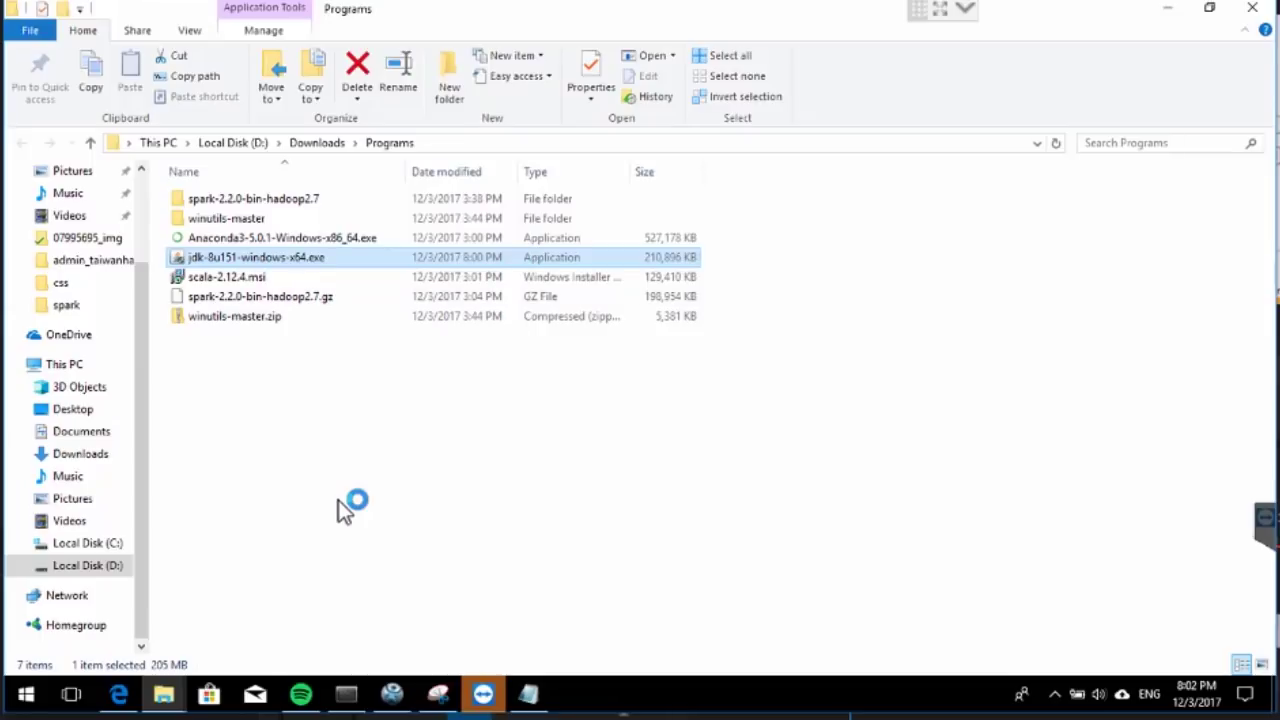
key(Up)
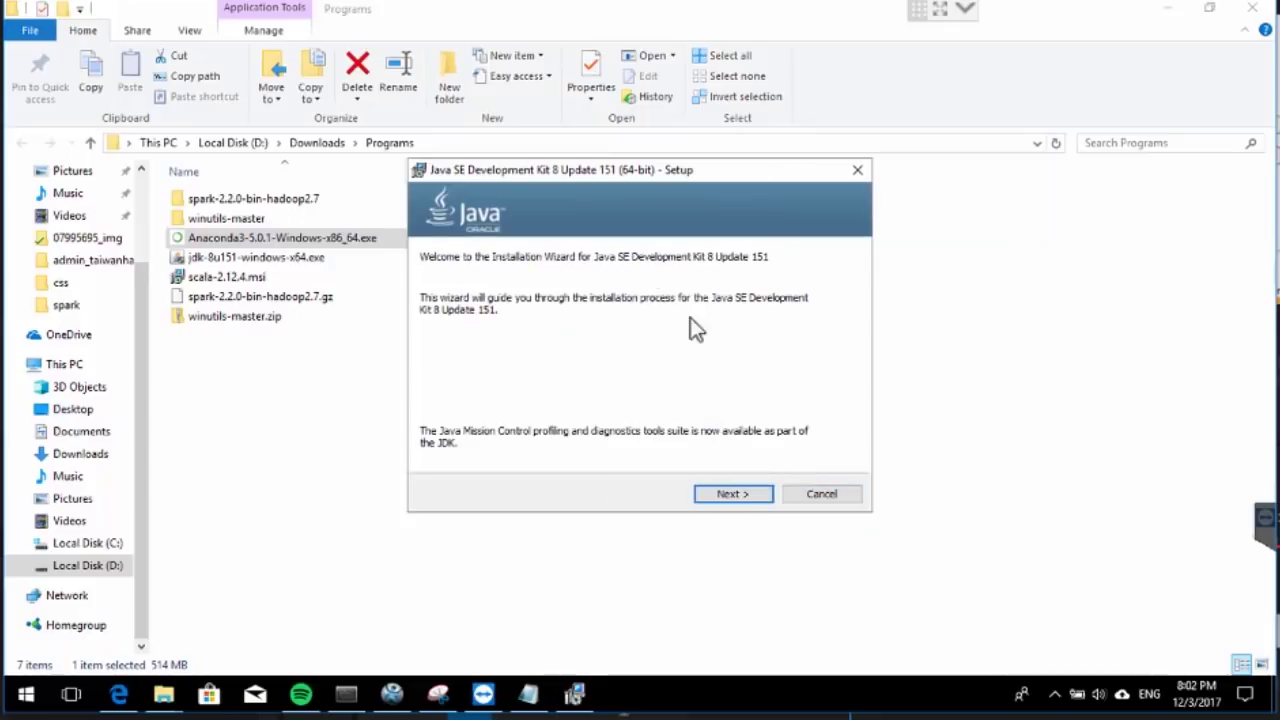
click(738, 494)
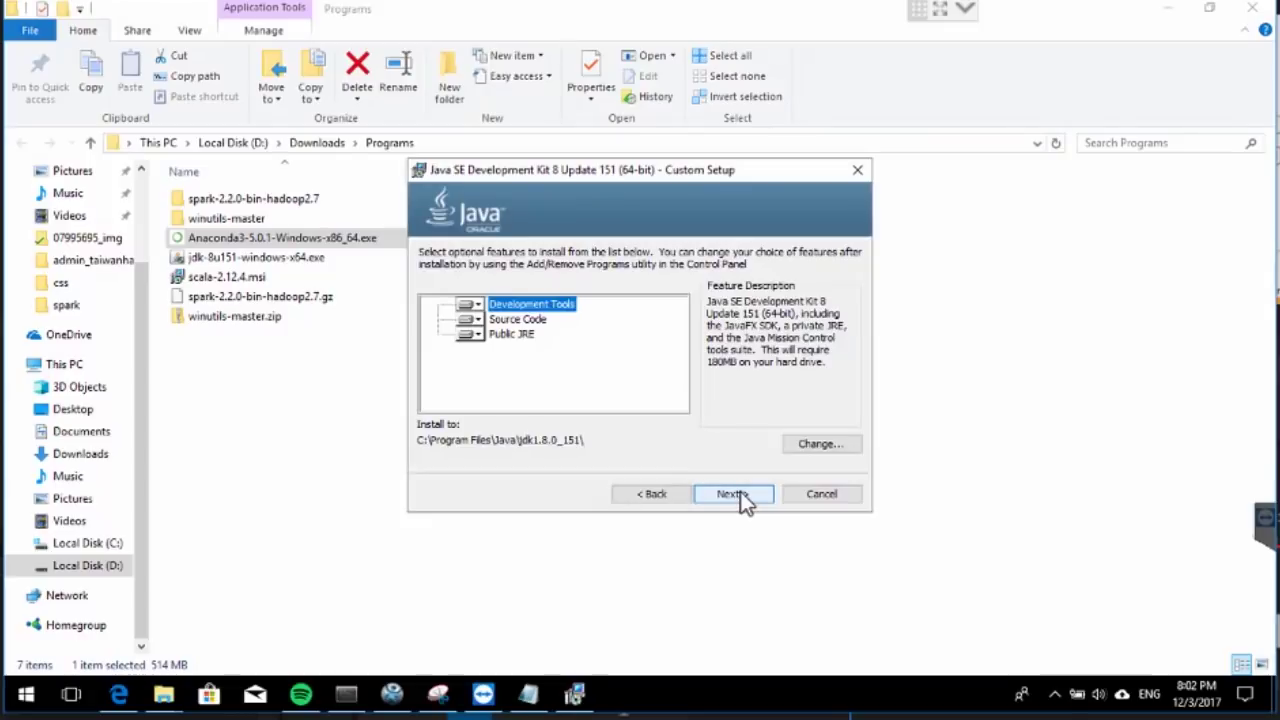
click(740, 494)
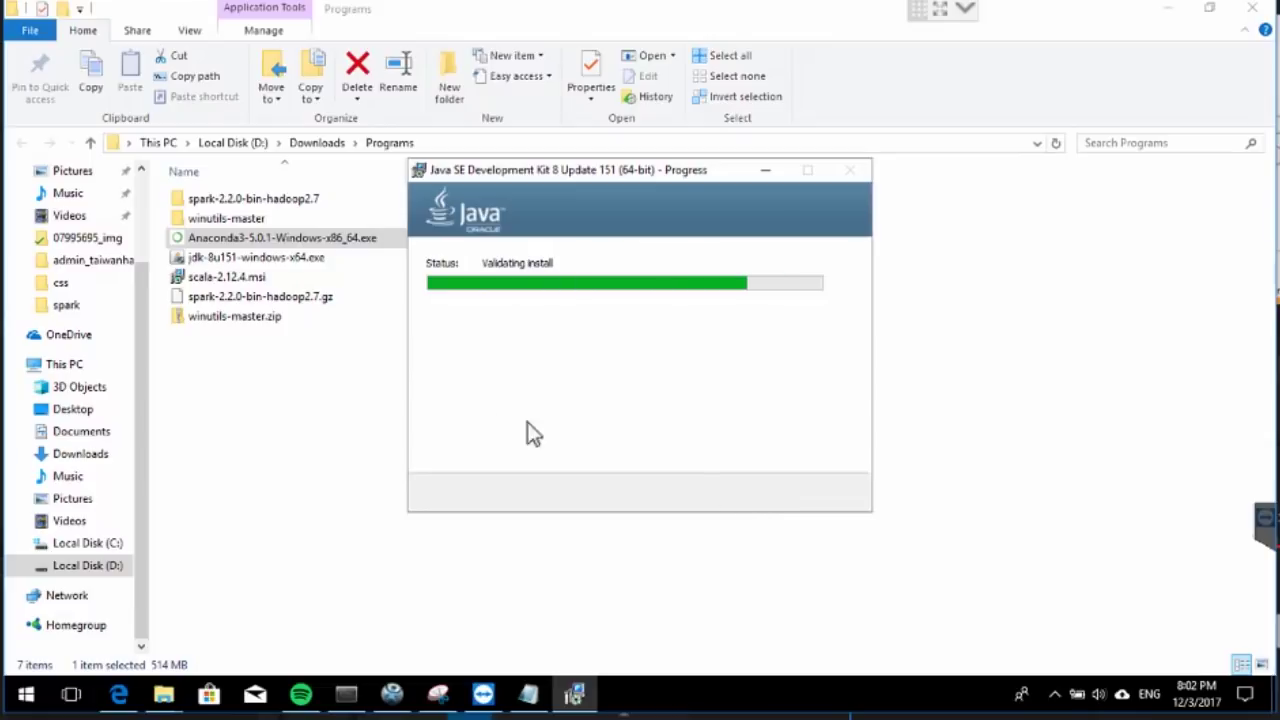
Launch Anaconda3-5.0.1-Windows-x86_64.exe, move its setup window clear of the Java installer and proceed to the installation type.
click(301, 451)
right_click(243, 238)
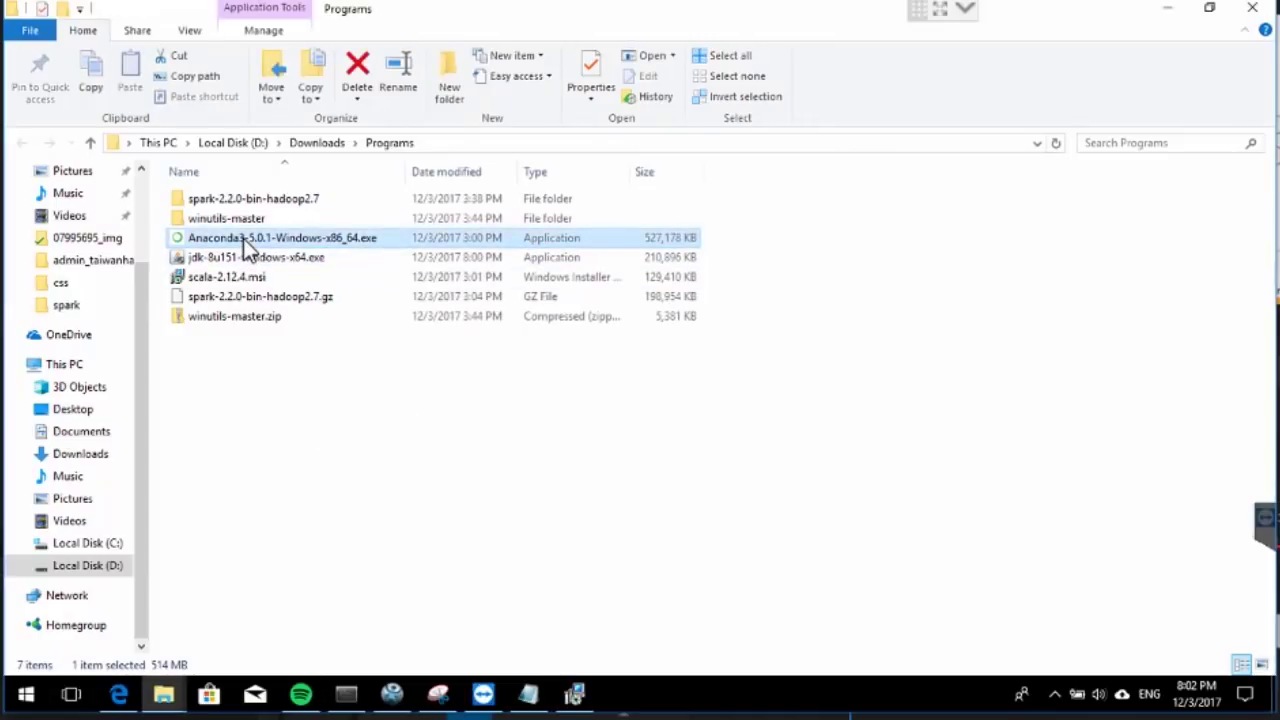
click(270, 251)
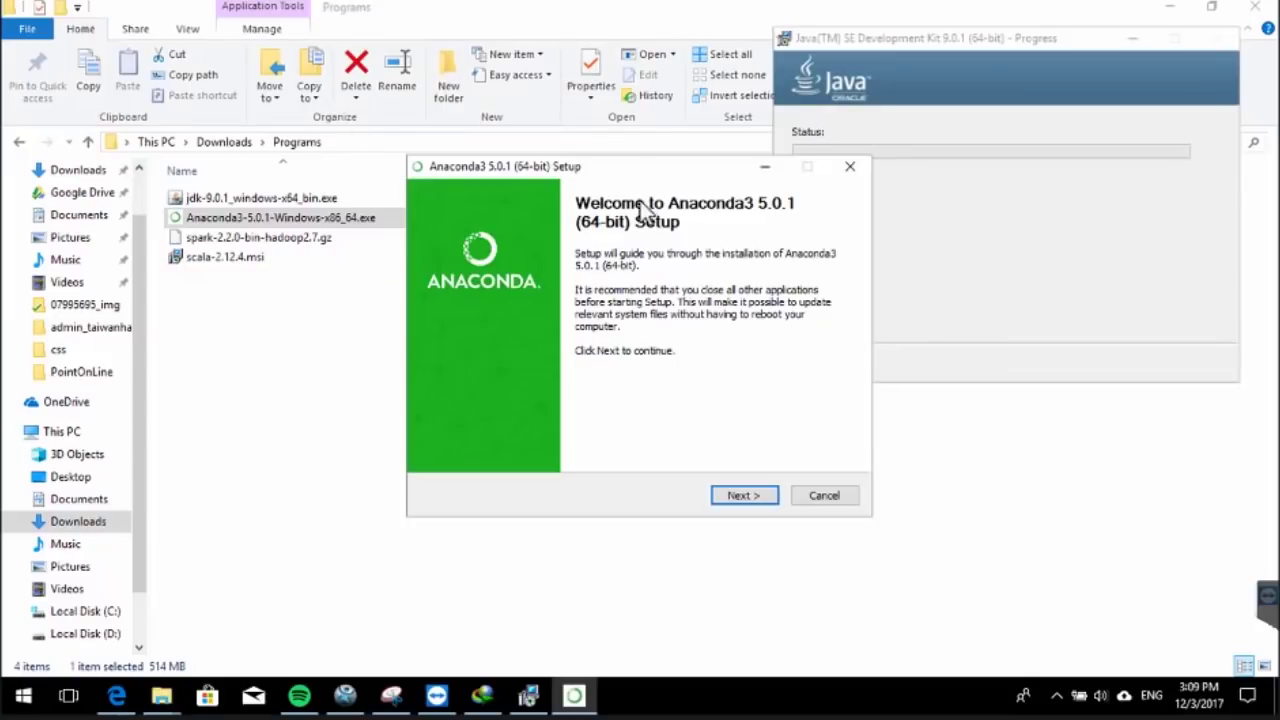
drag(607, 172, 422, 237)
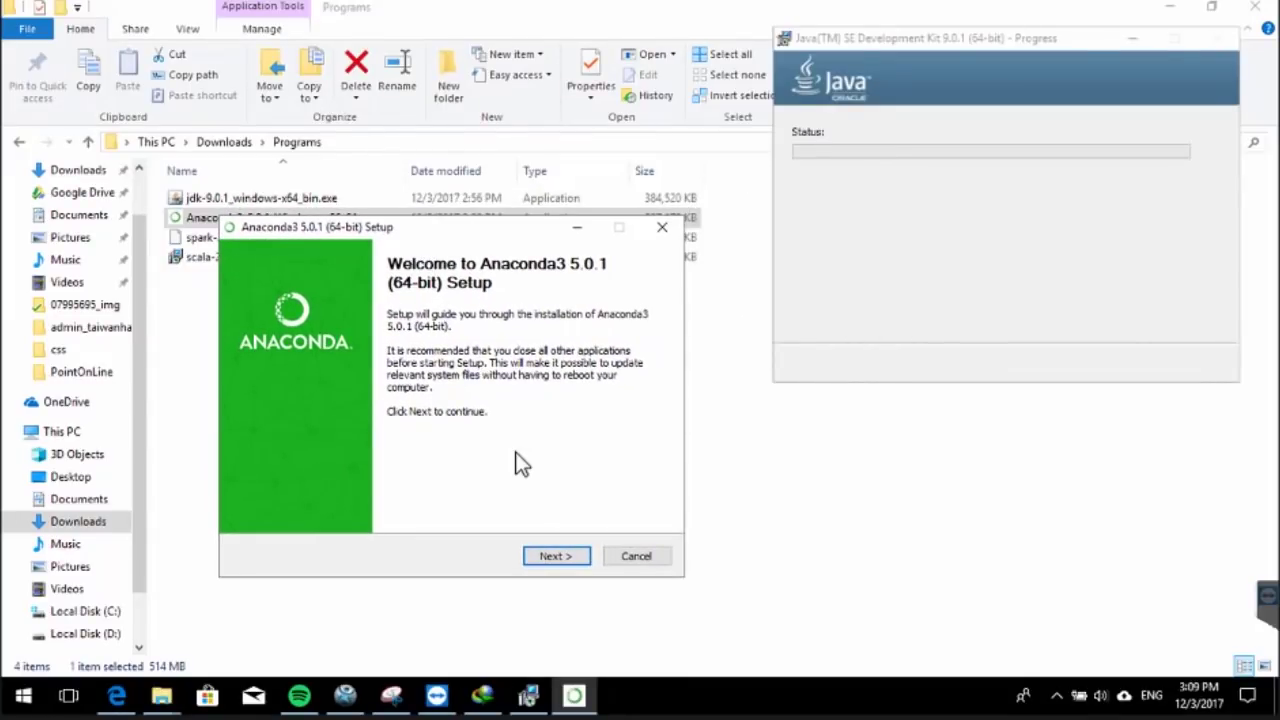
click(563, 560)
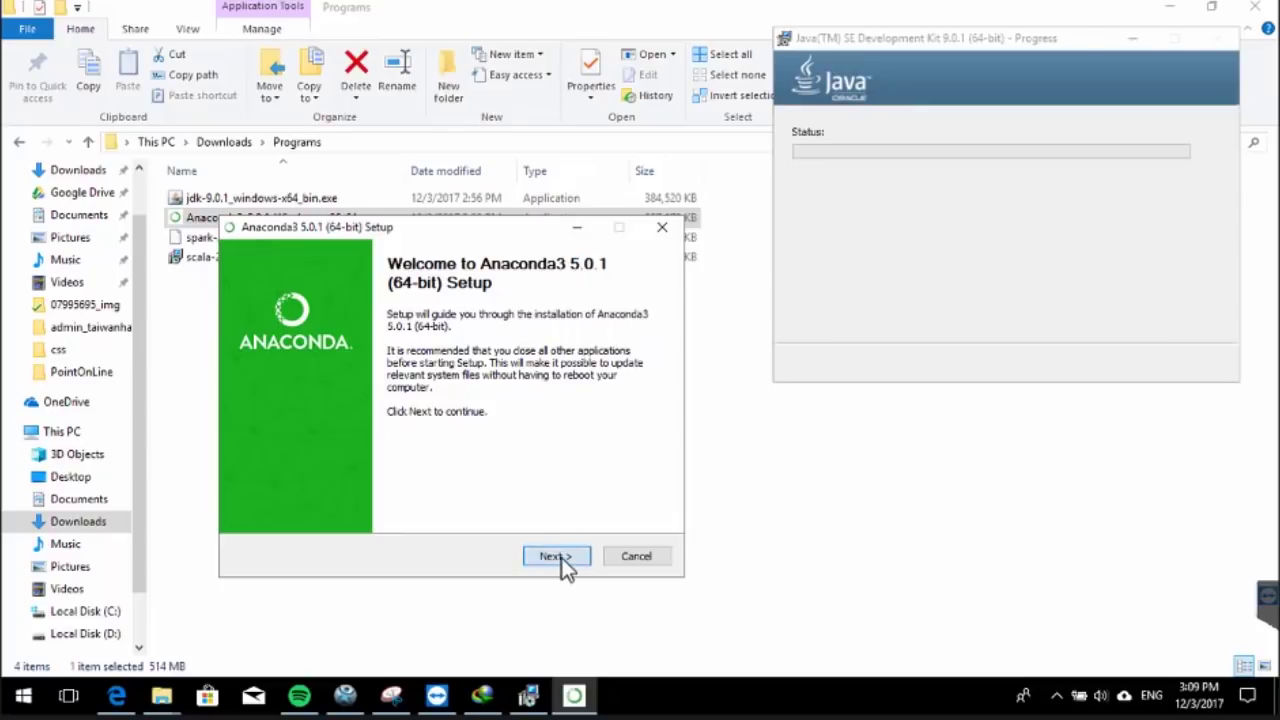
click(561, 557)
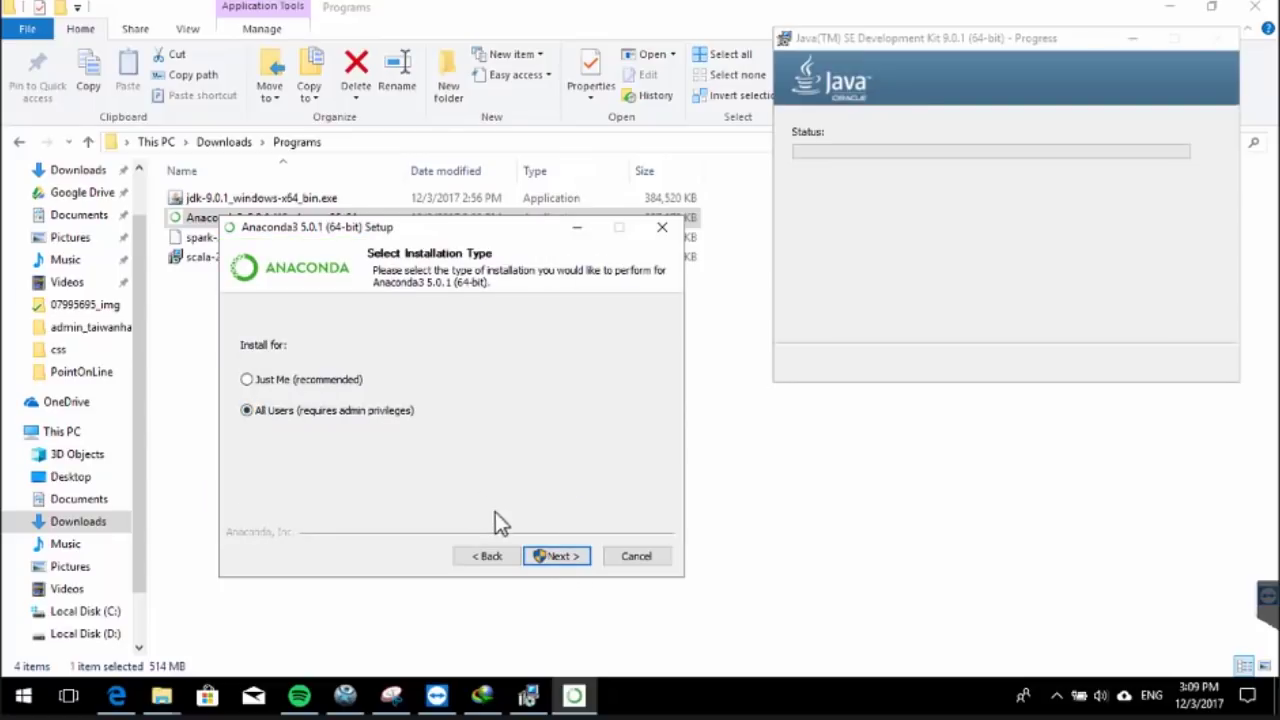
Install Anaconda3 for All Users in C:\ProgramData\Anaconda3, registered as the system Python 3.6 and not added to the system PATH.
click(549, 558)
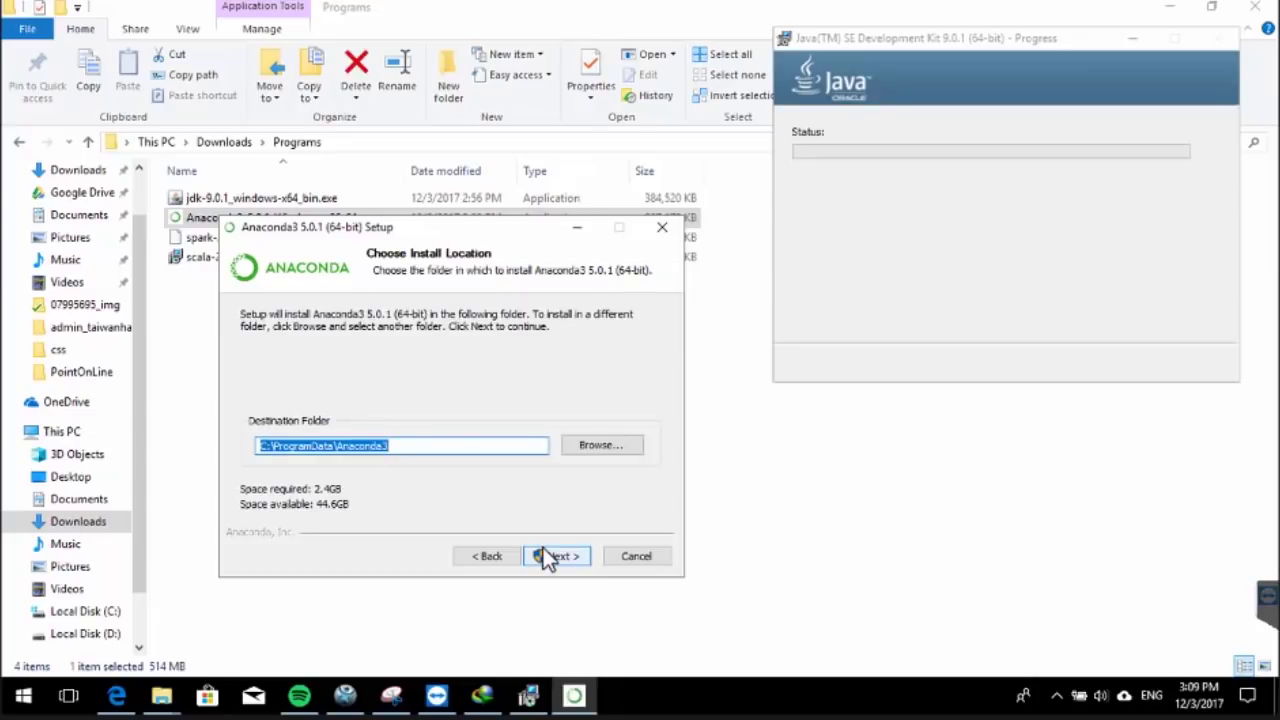
click(425, 448)
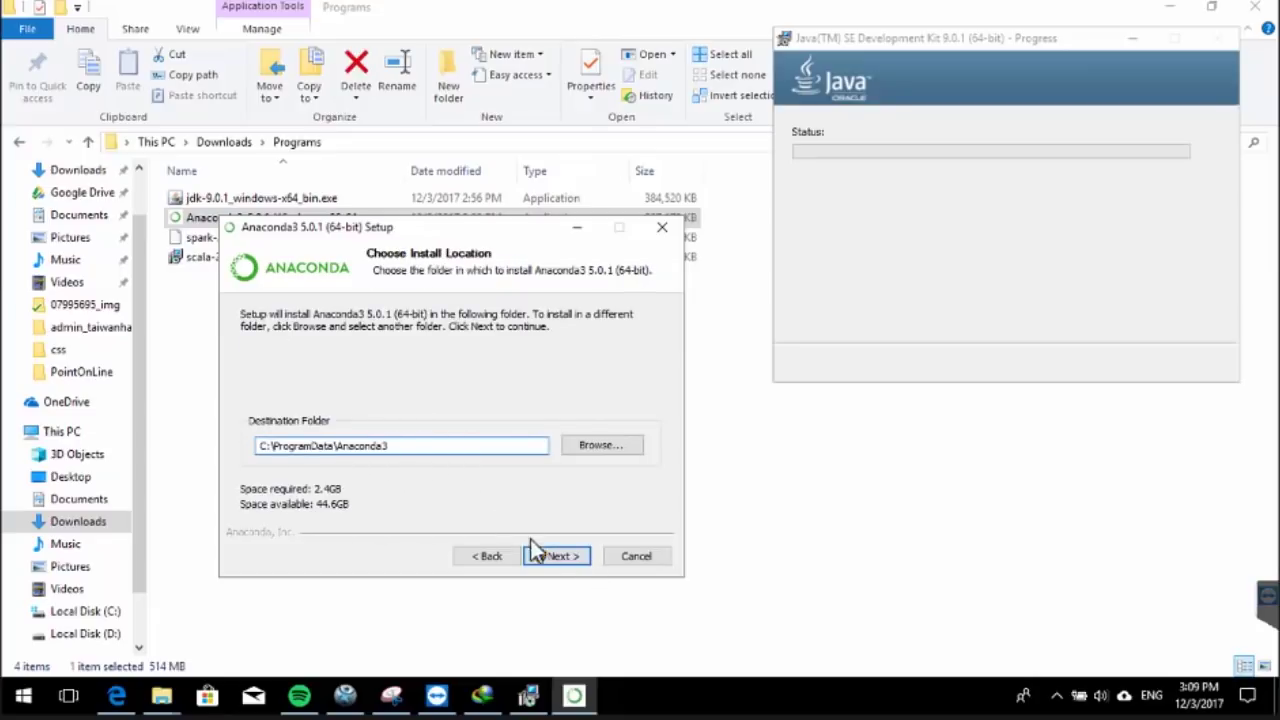
click(571, 563)
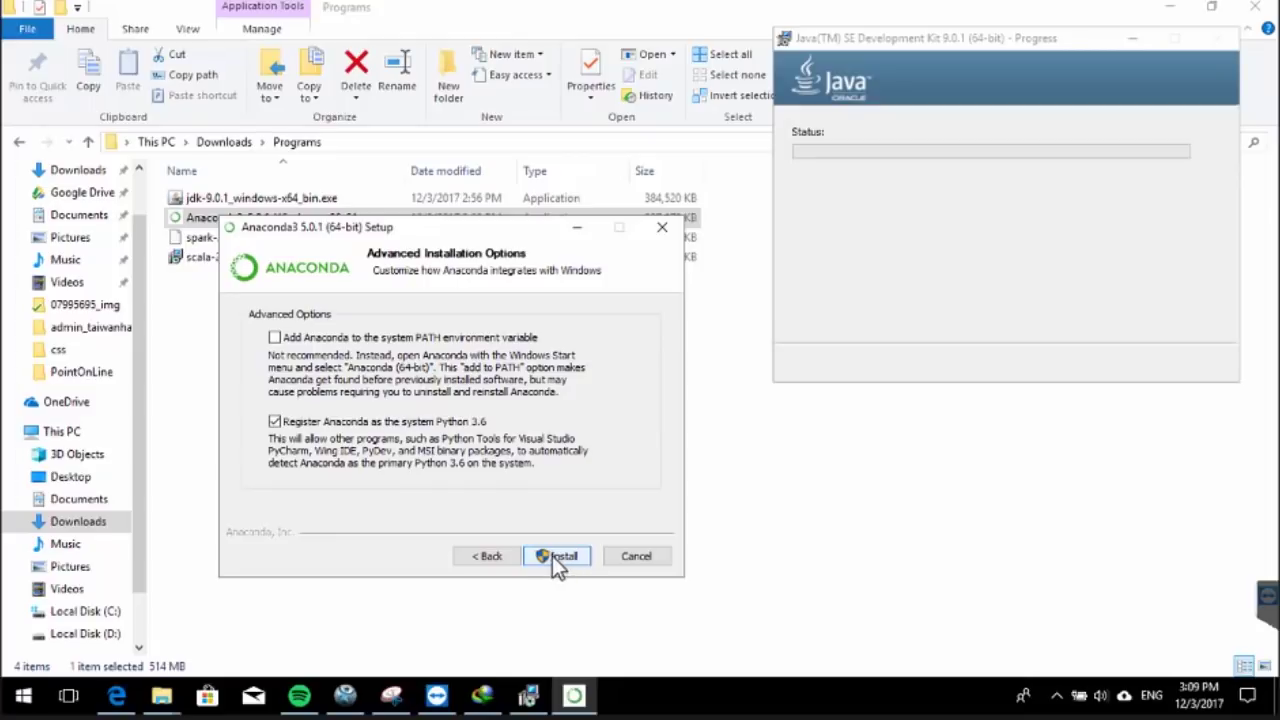
click(559, 558)
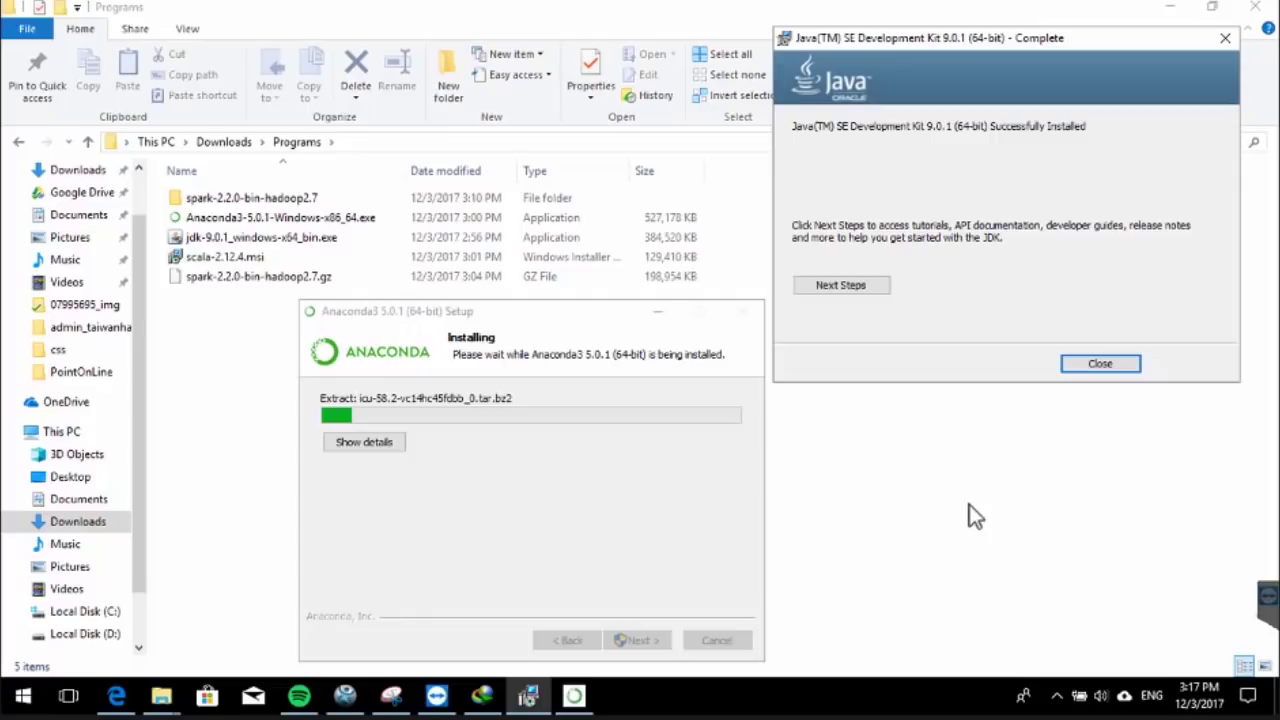
Close the finished JDK setup and check the installed Java version with java -version in a Command Prompt.
click(1100, 364)
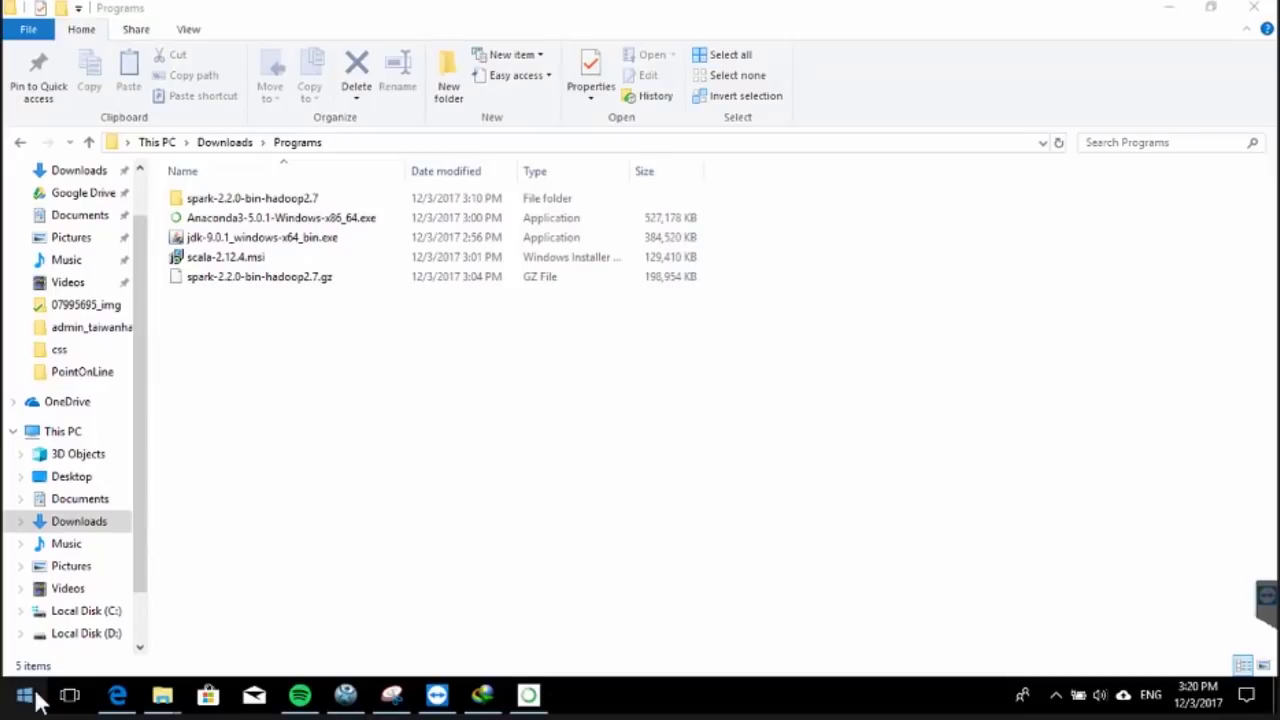
right_click(26, 694)
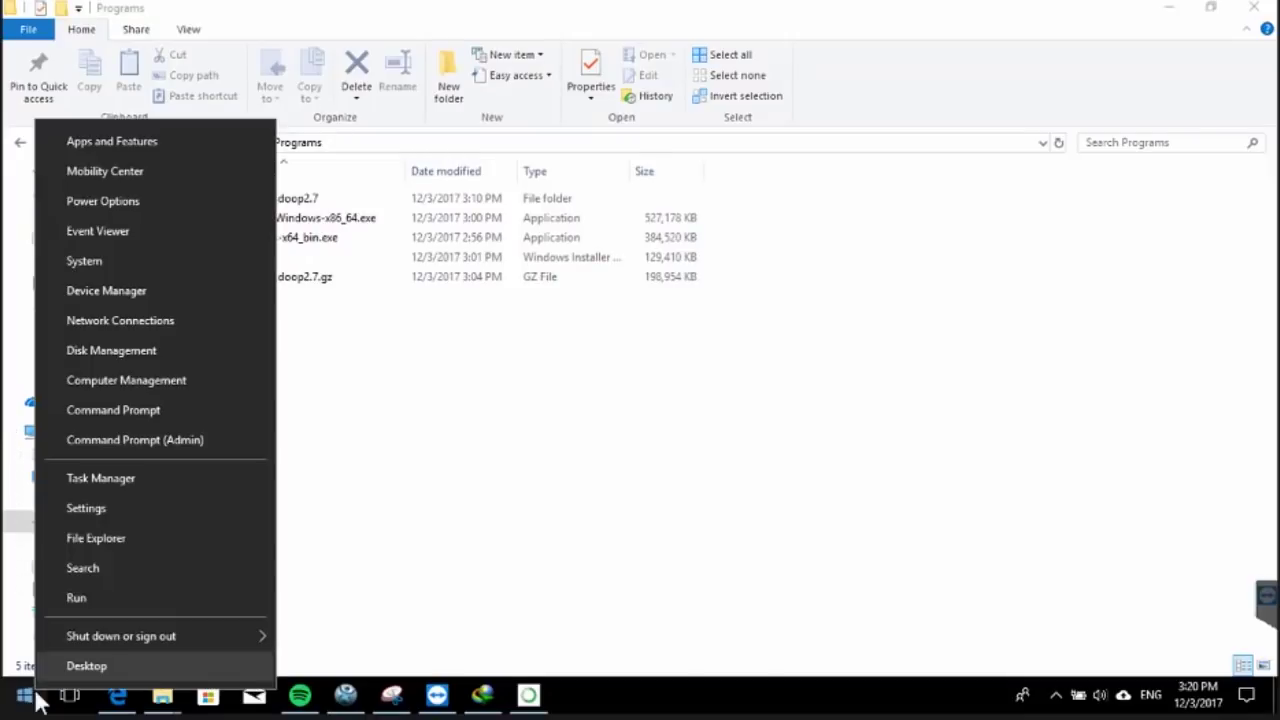
click(121, 417)
text(j)
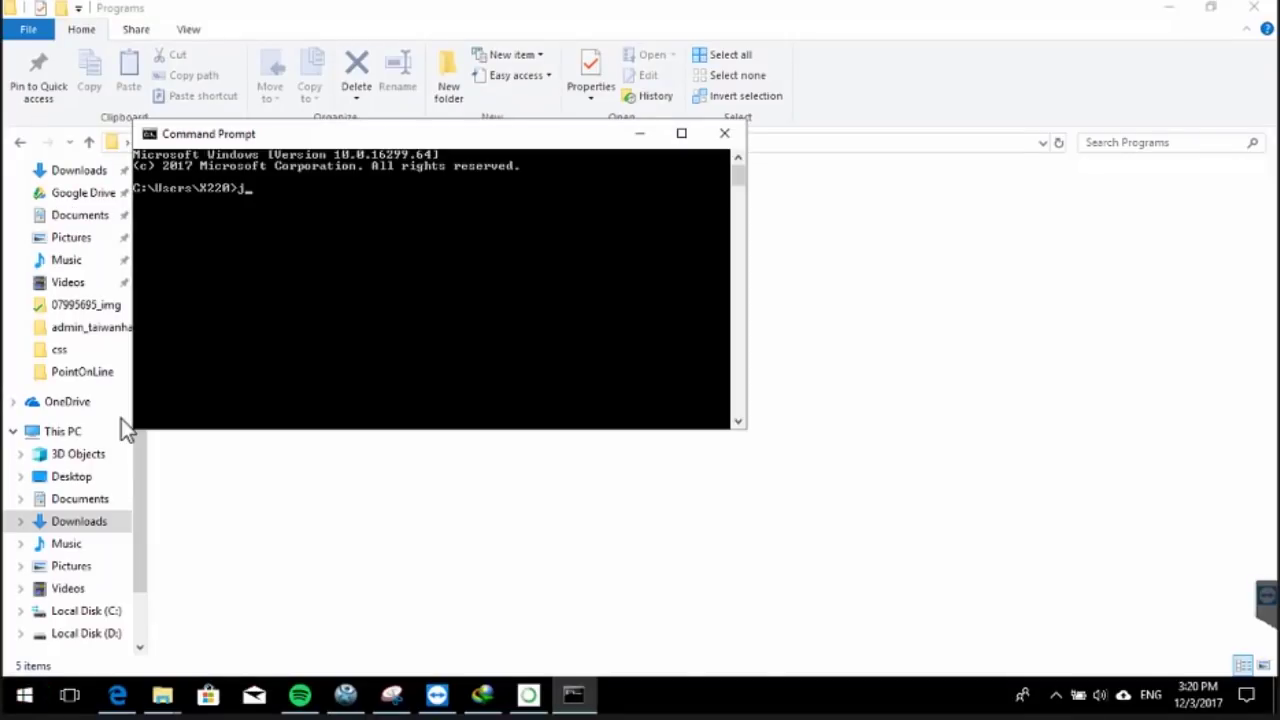
text(ava -version)
key(Return)
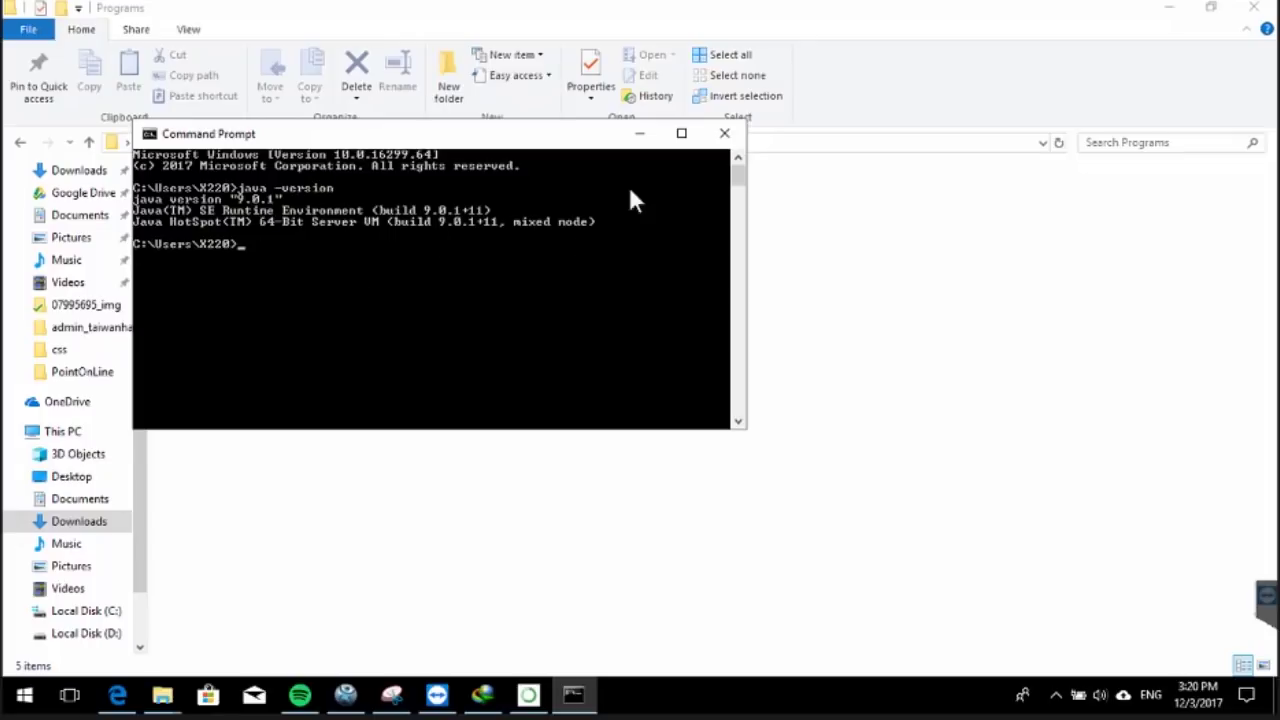
click(726, 133)
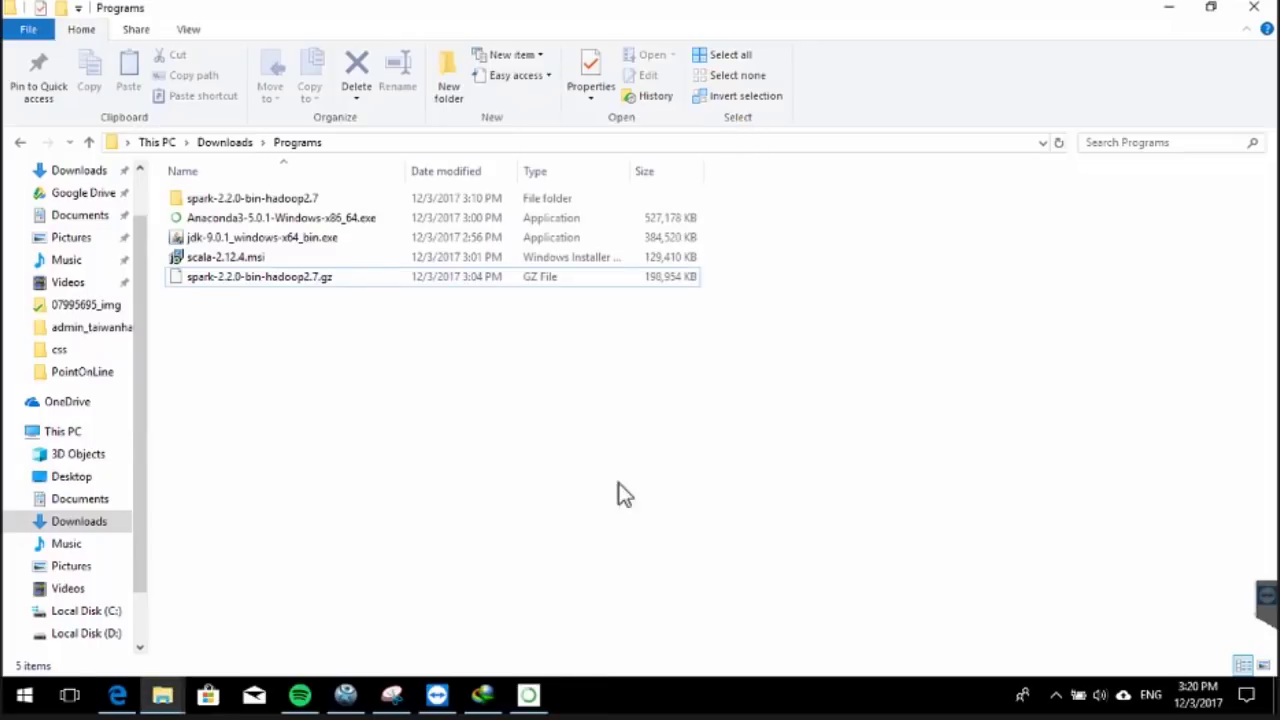
Finish the Anaconda3 setup wizard with the Learn more about Anaconda Cloud option turned off.
click(528, 695)
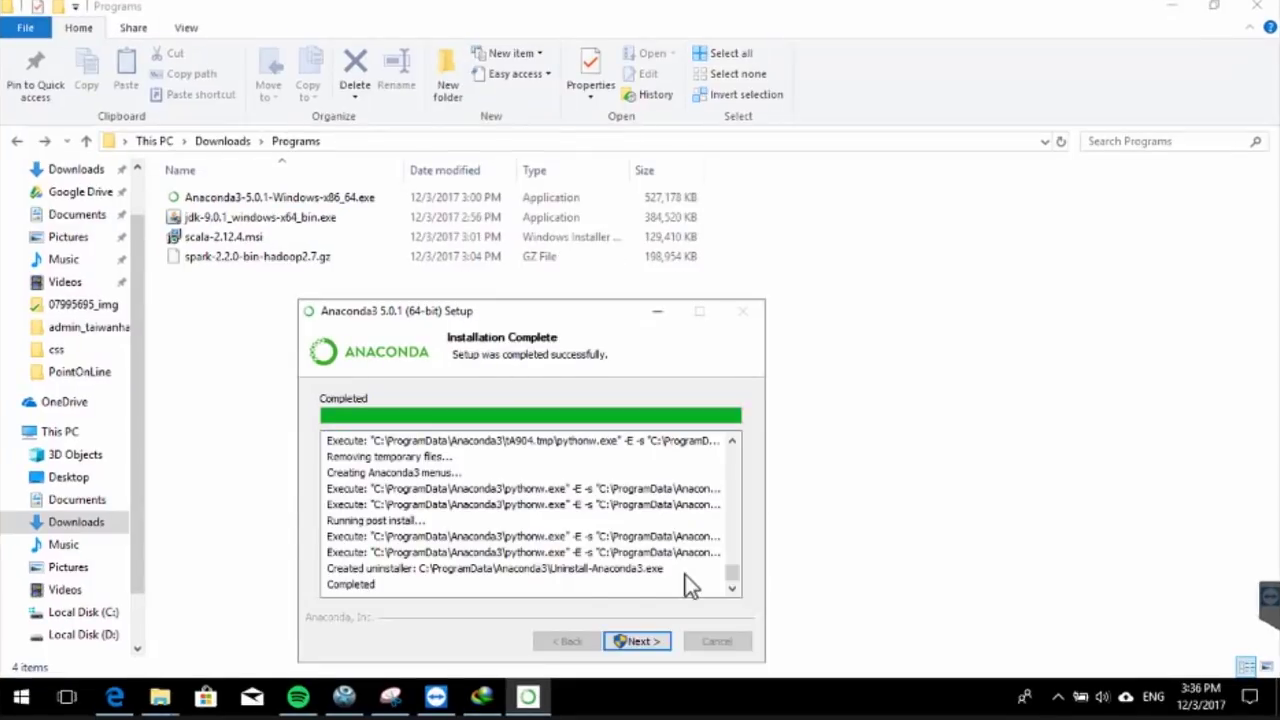
click(632, 644)
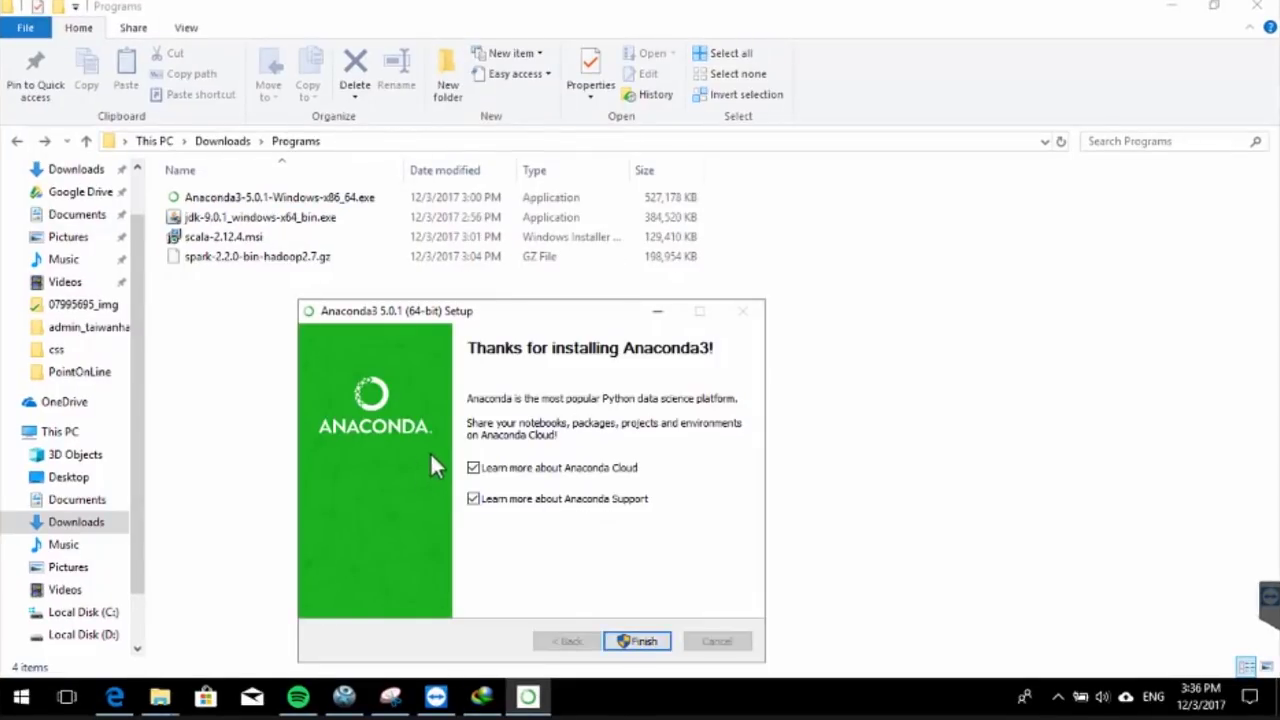
click(529, 466)
click(641, 641)
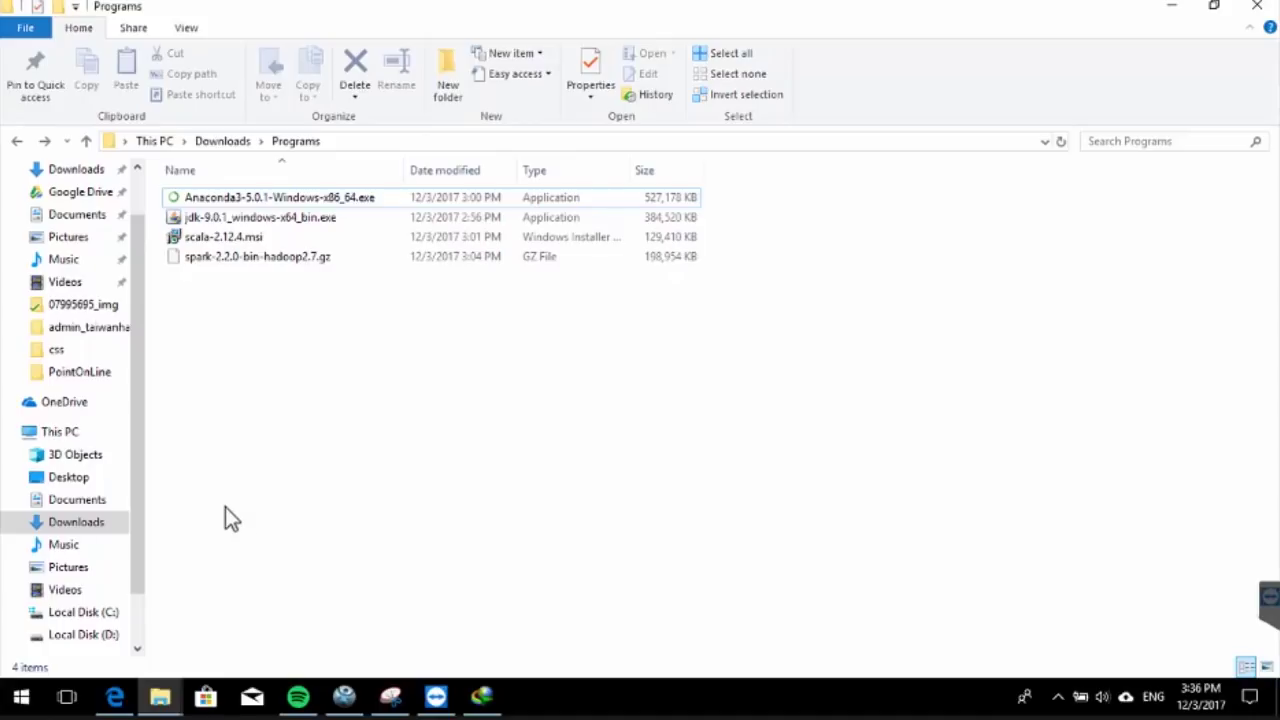
Launch Anaconda Prompt, move its window clear of the file list and check the Python version with python -V.
click(21, 697)
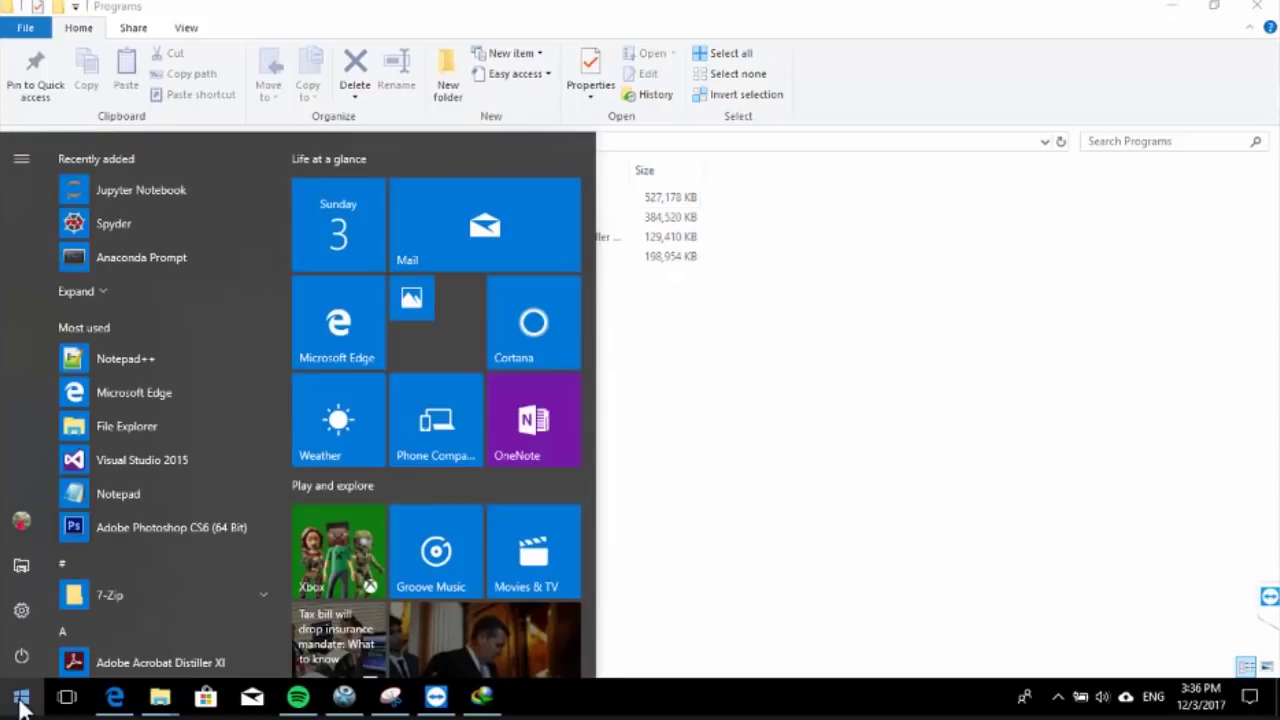
click(118, 260)
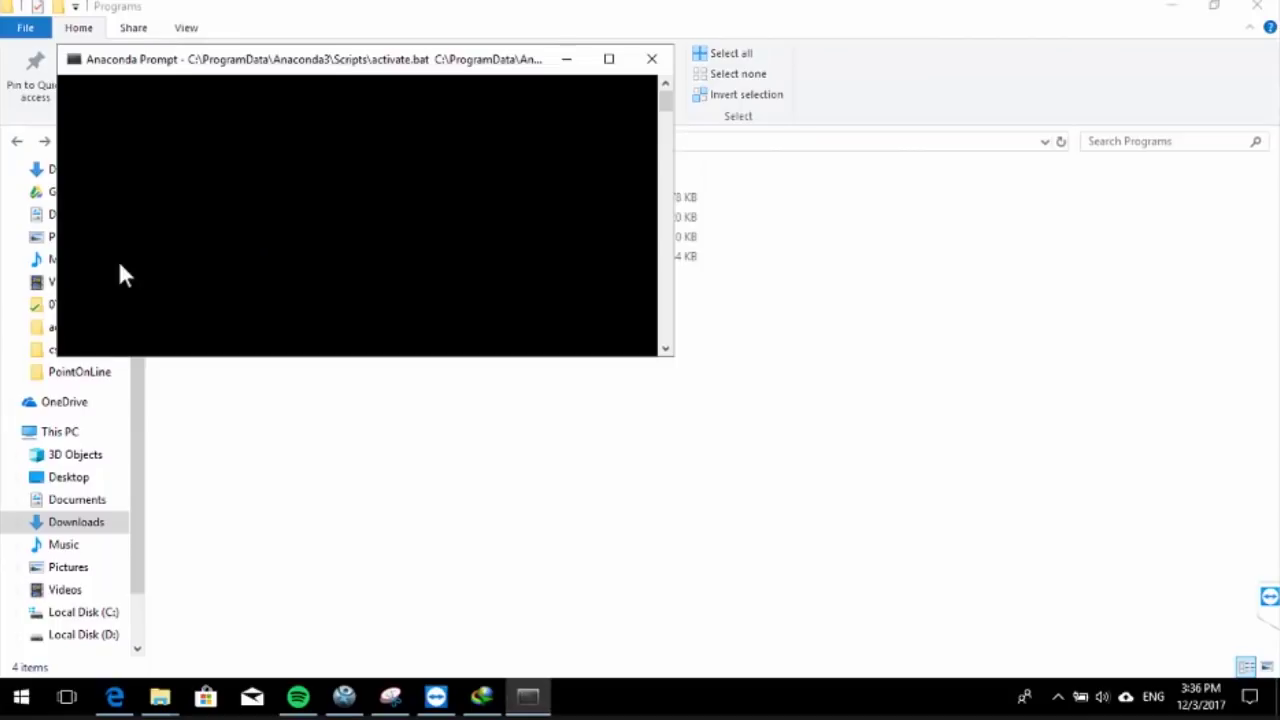
drag(173, 61, 565, 226)
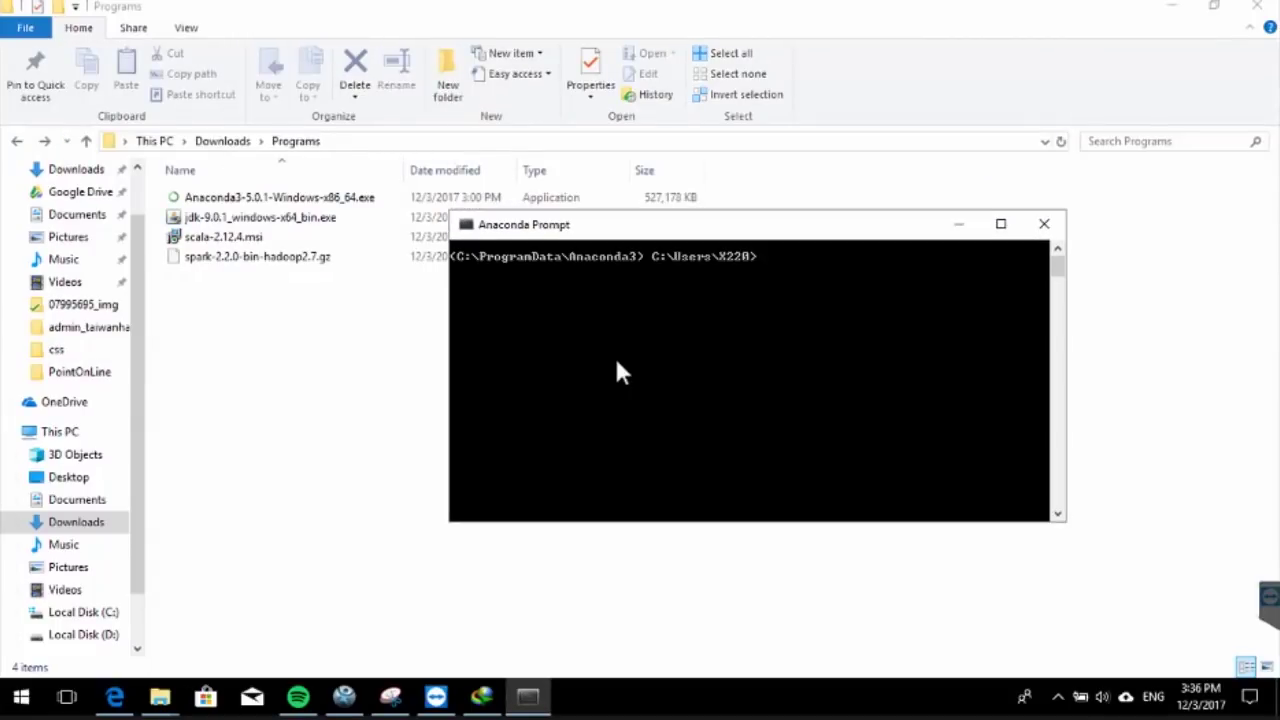
text(python -V)
key(Return)
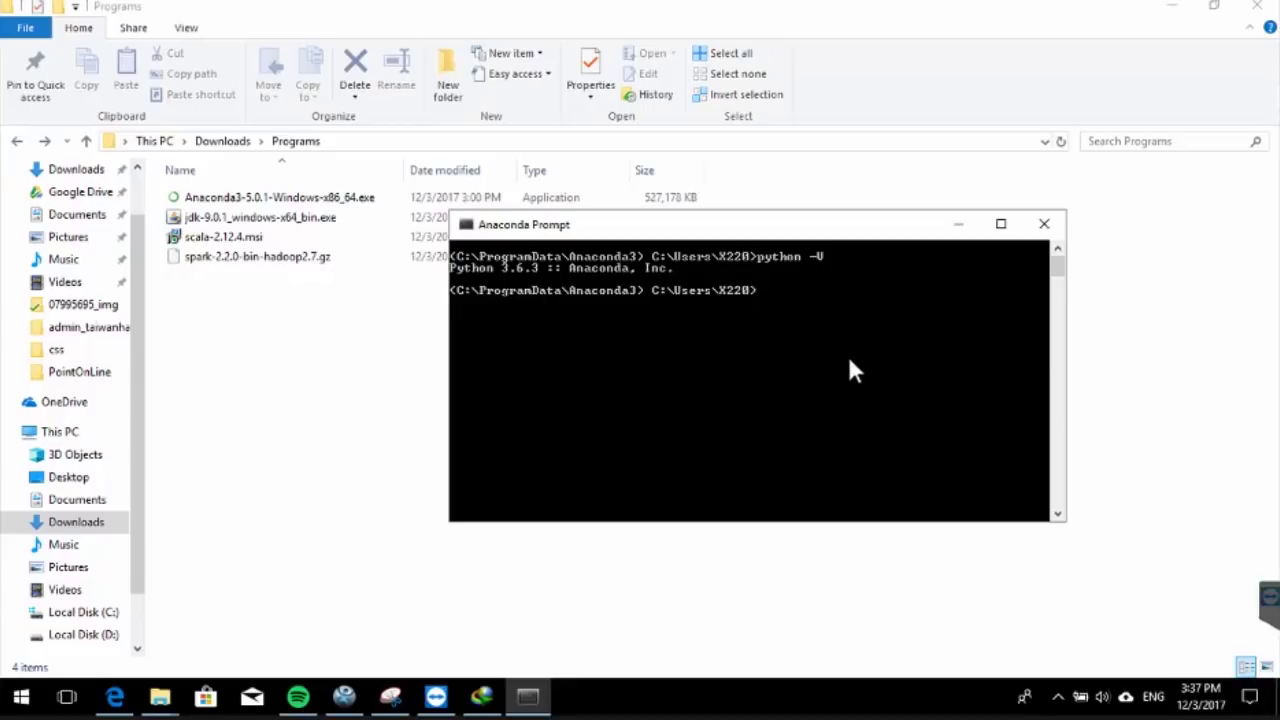
List the packages installed with Anaconda using conda list, review them and close the prompt.
text(conda list)
key(Return)
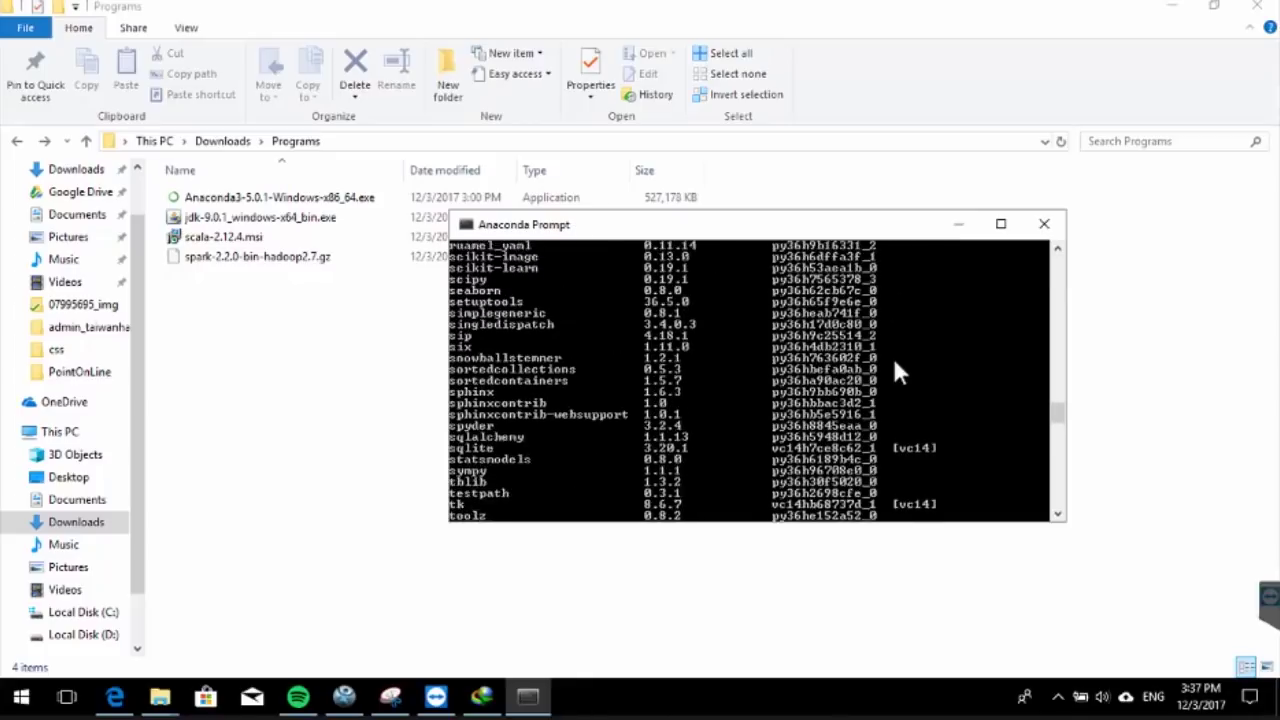
scroll(897, 372, up, 18)
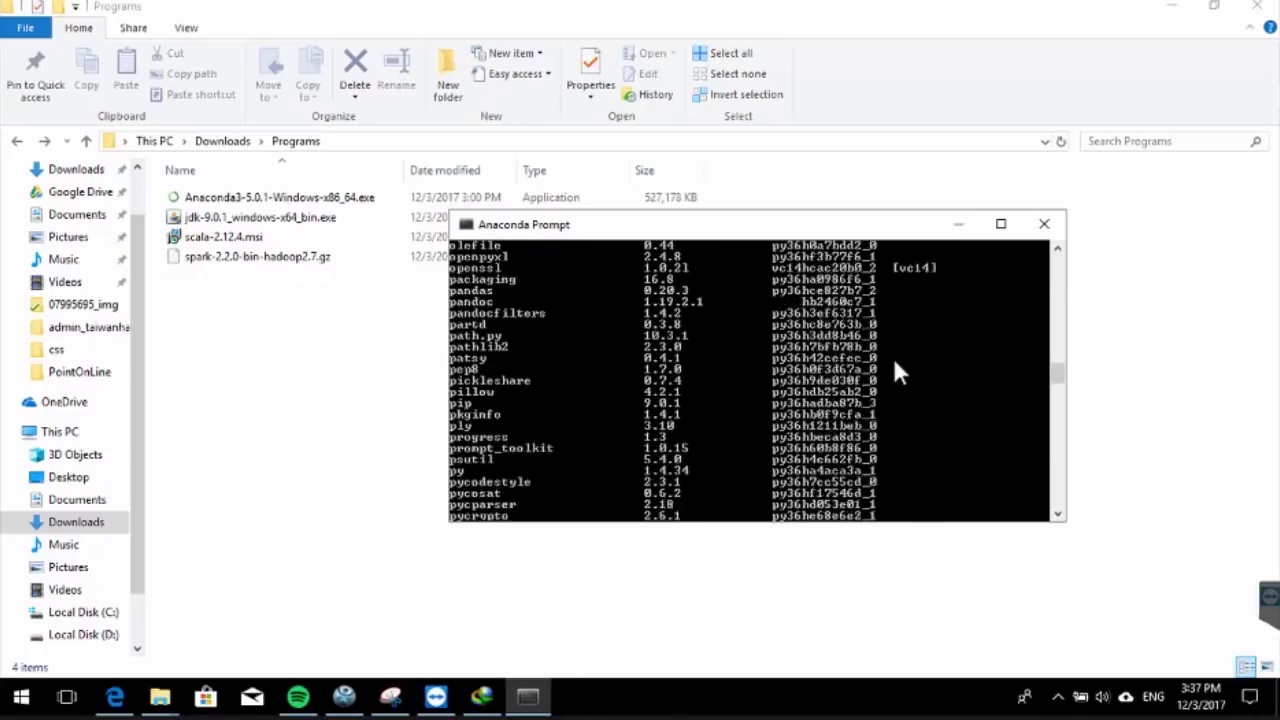
scroll(897, 372, up, 3)
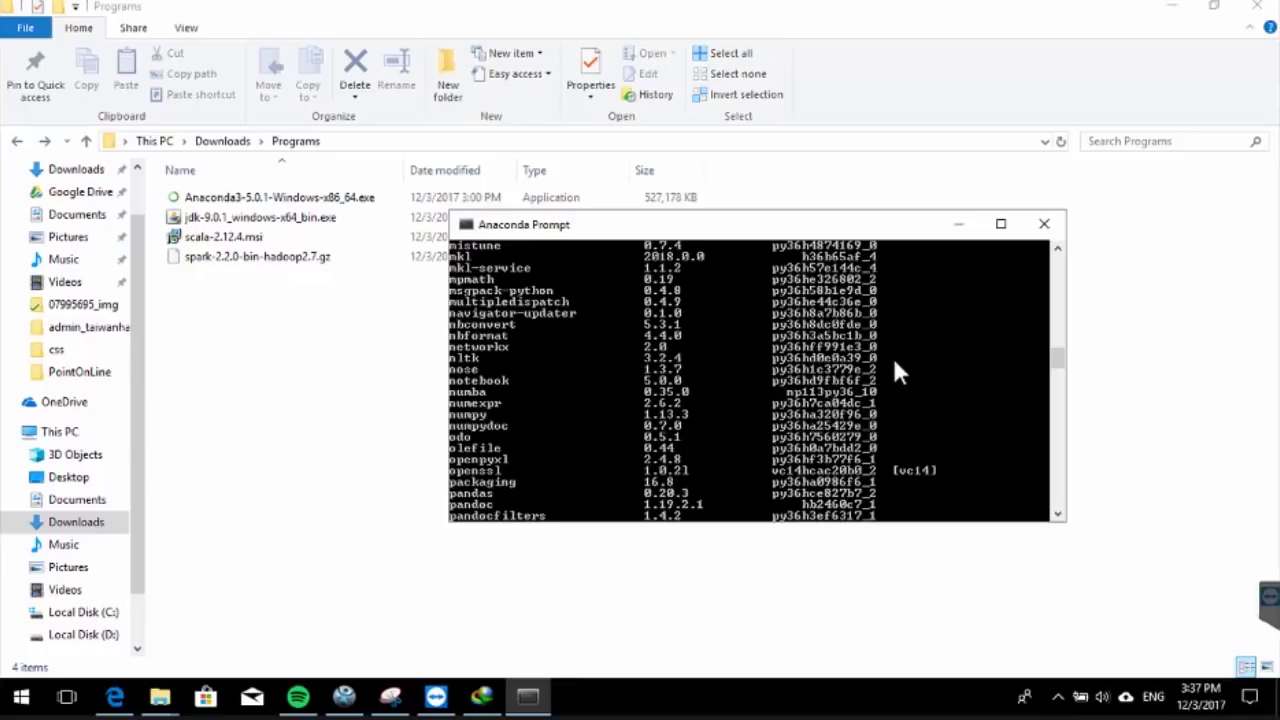
scroll(896, 368, up, 5)
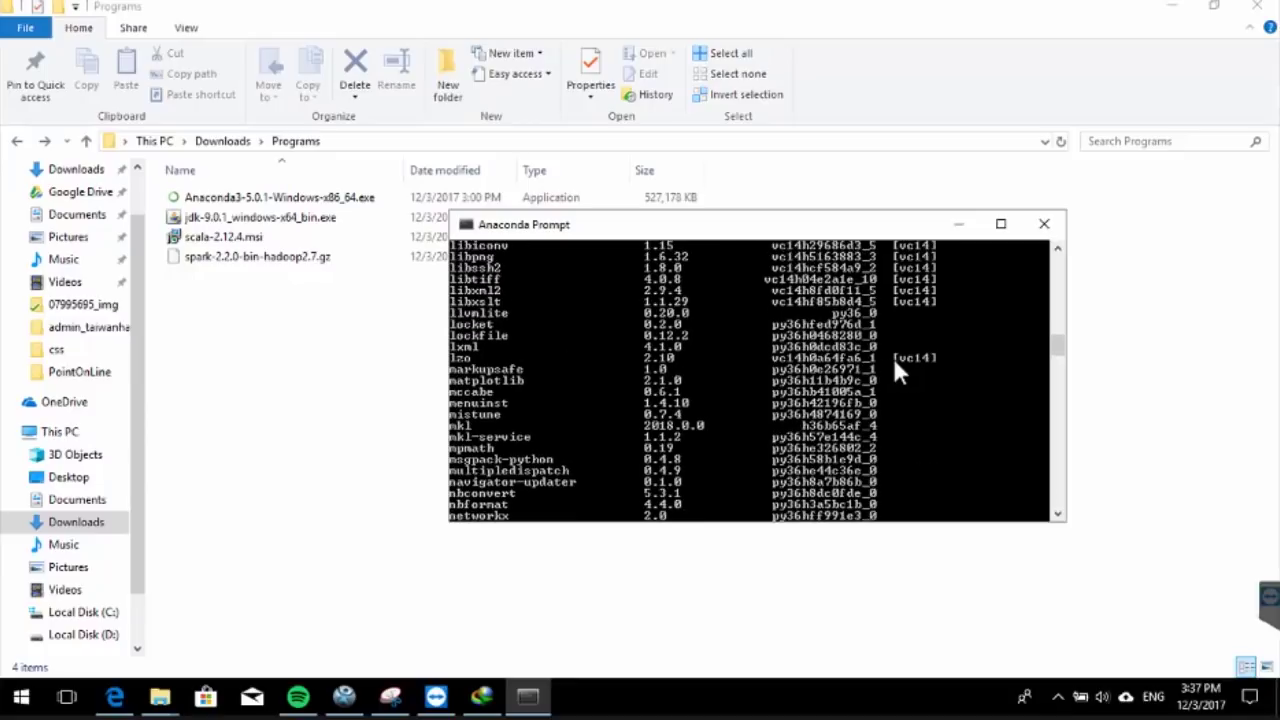
scroll(896, 370, up, 4)
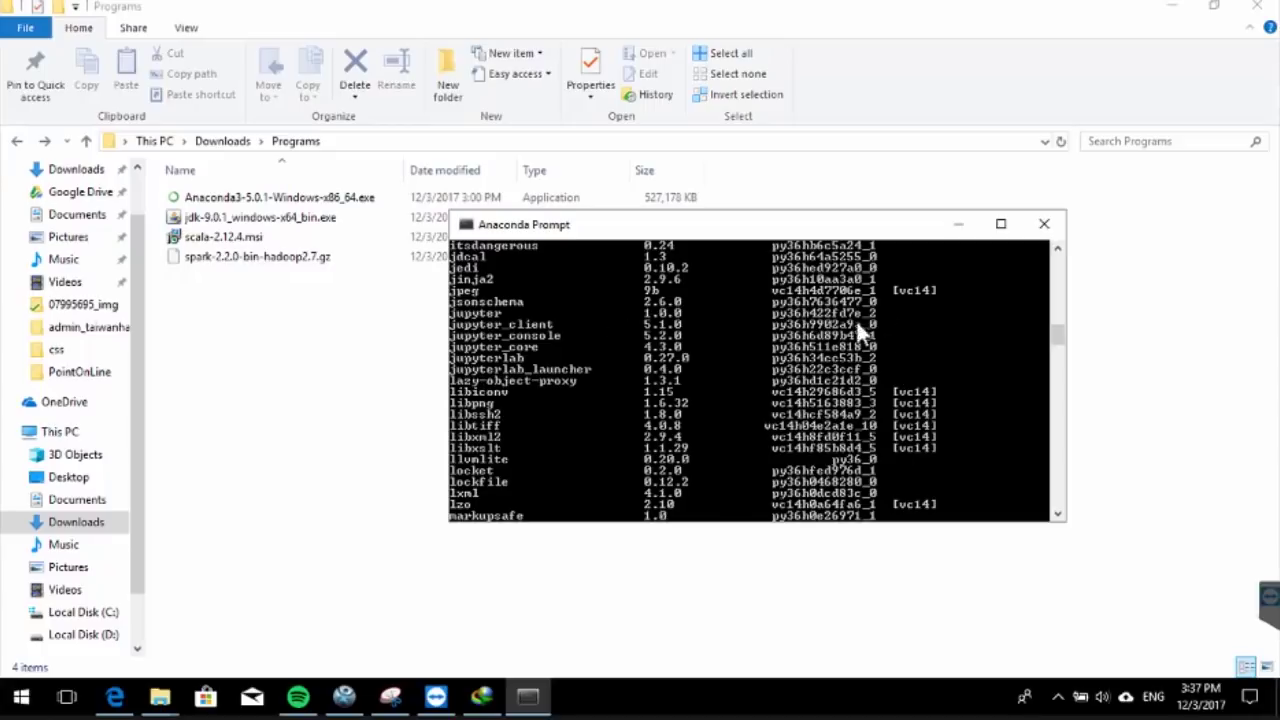
click(1045, 226)
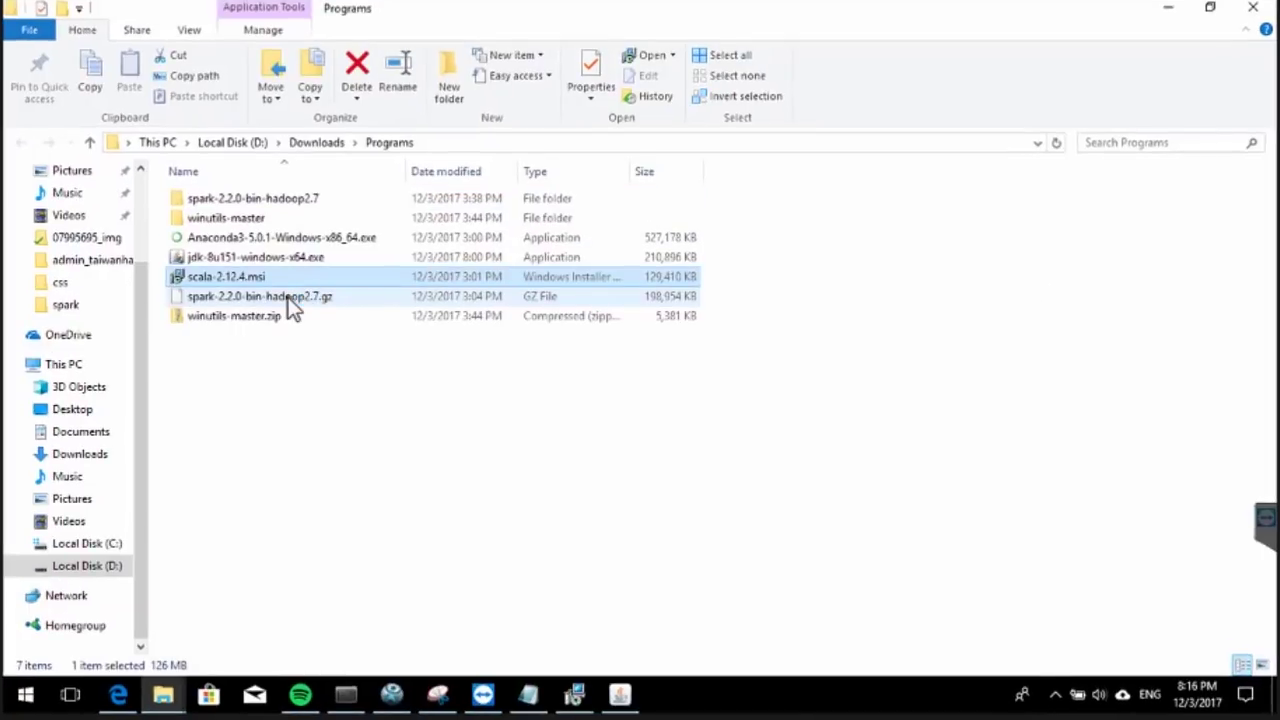
Extract spark-2.2.0-bin-hadoop2.7.gz with 7-Zip into a spark-2.2.0-bin-hadoop2.7 folder and open that folder.
right_click(293, 305)
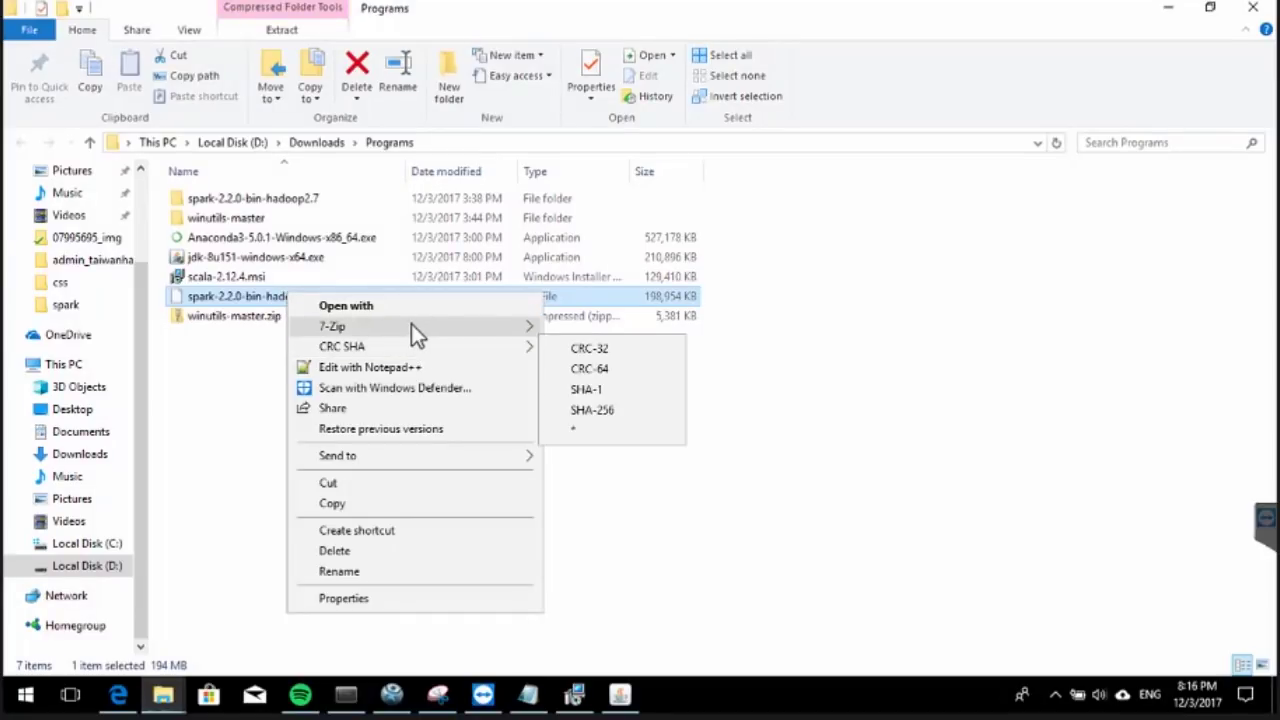
mouse_move(411, 324)
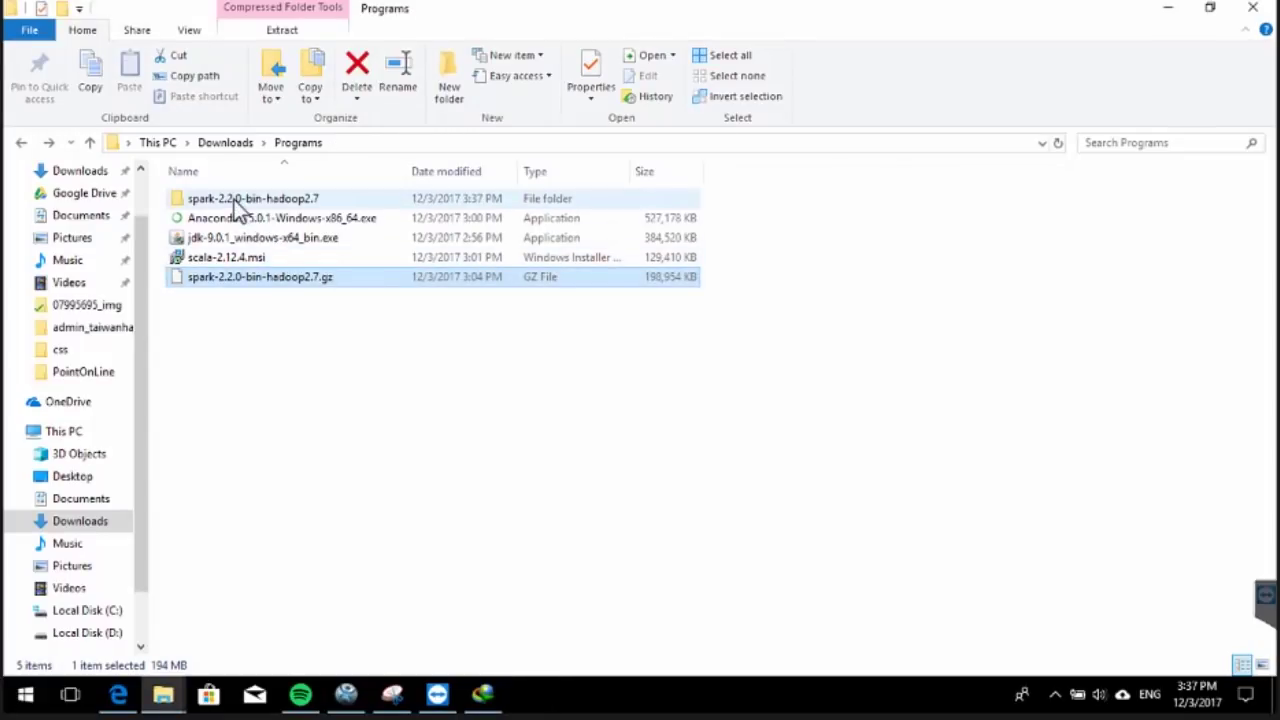
click(229, 200)
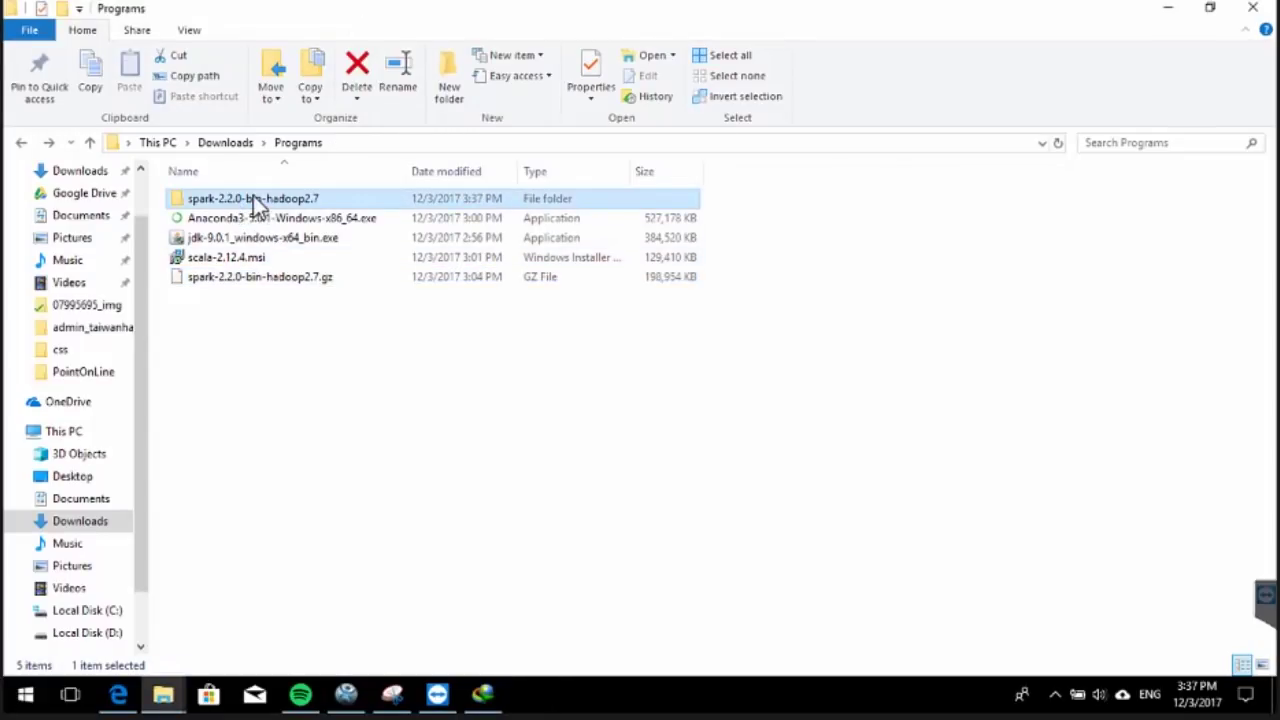
double_click(253, 198)
click(252, 198)
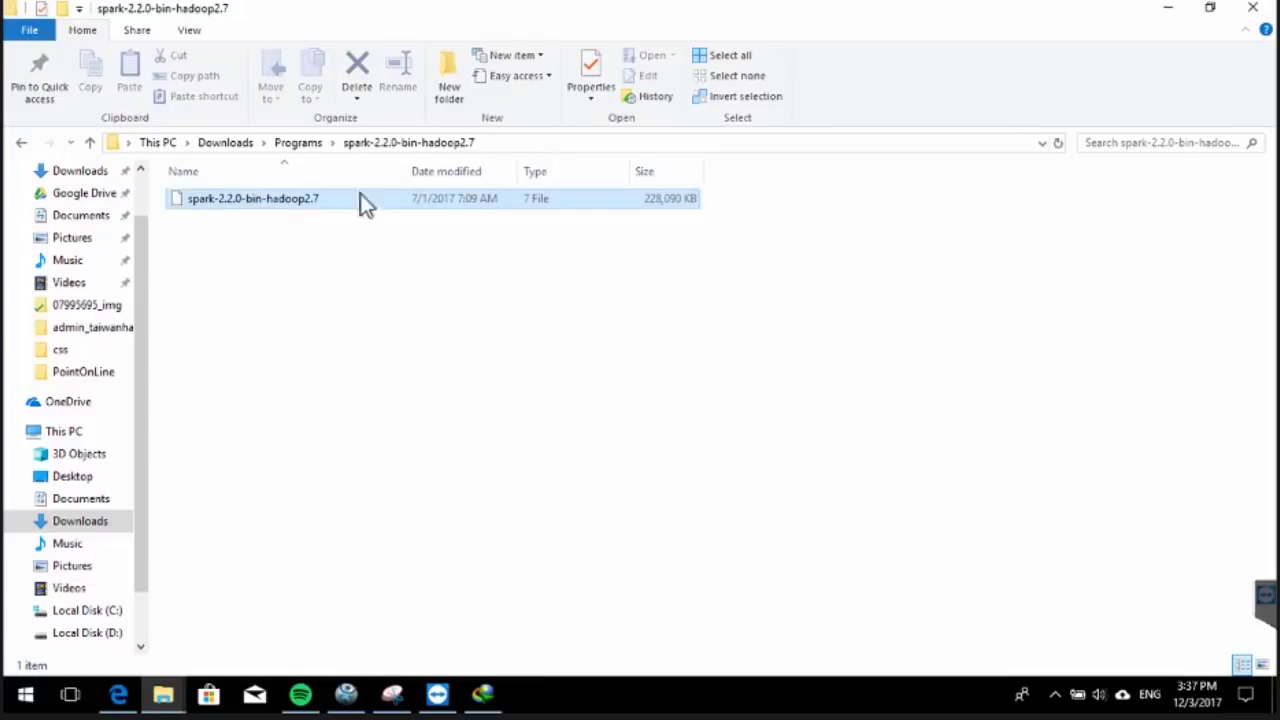
Extract the inner spark-2.2.0-bin-hadoop2.7 archive with 7-Zip to spark-2.2.0-bin-hadoop2\ and open the Spark folder it contains.
right_click(274, 199)
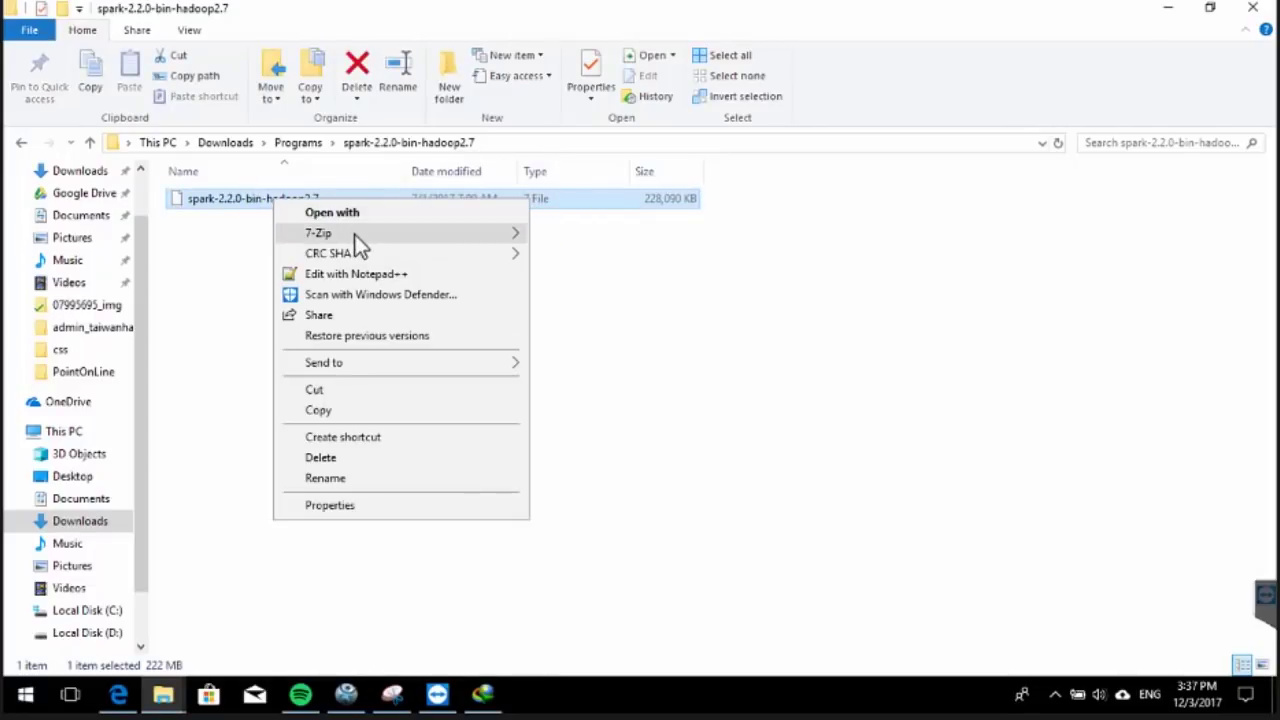
mouse_move(355, 236)
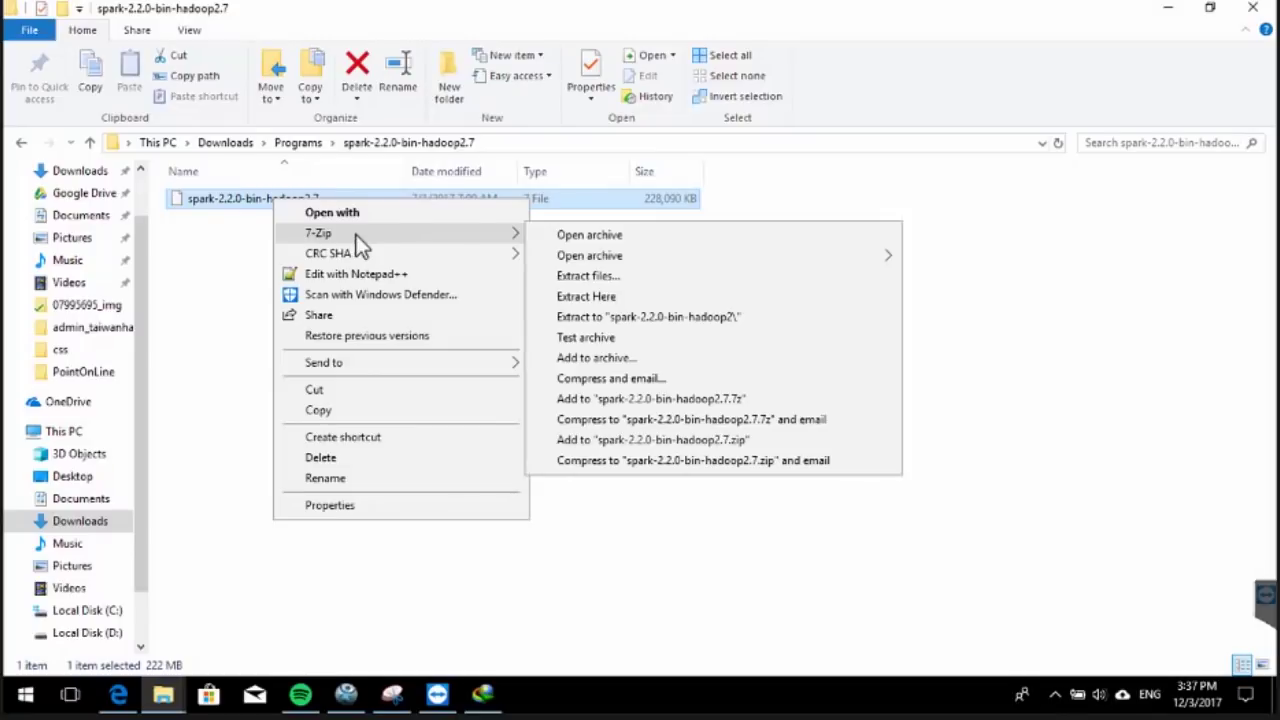
click(641, 316)
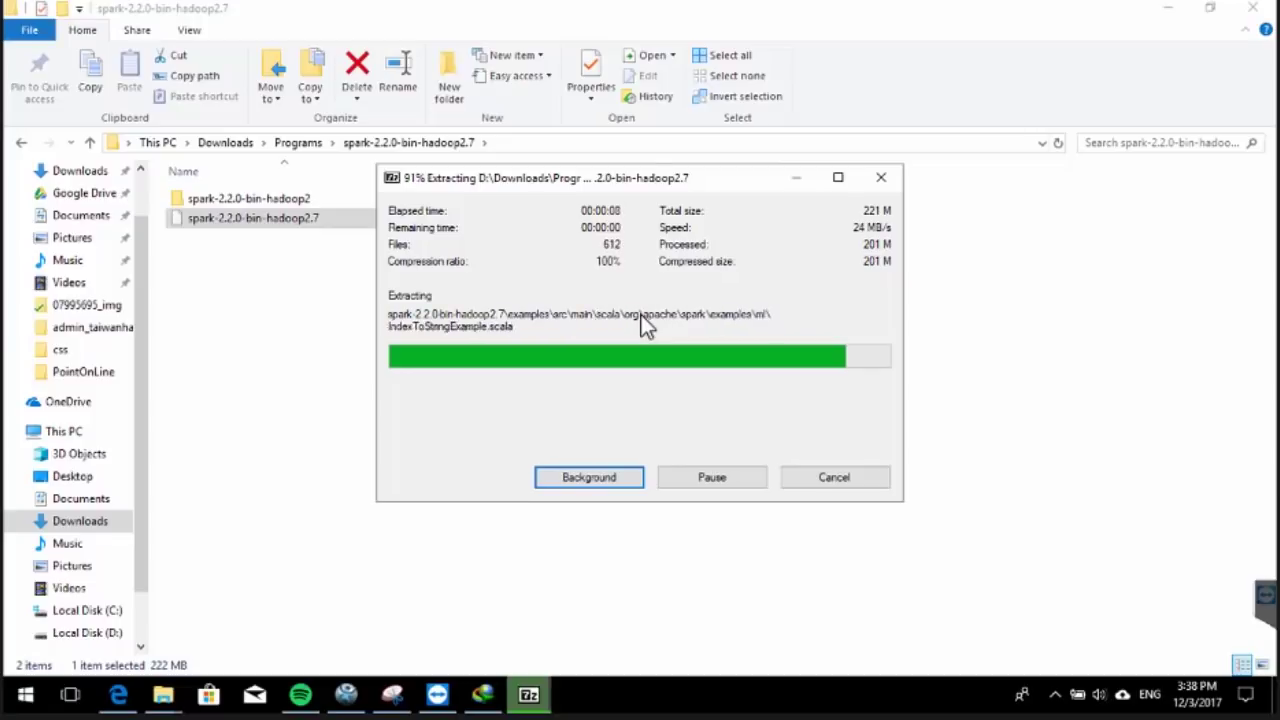
double_click(252, 200)
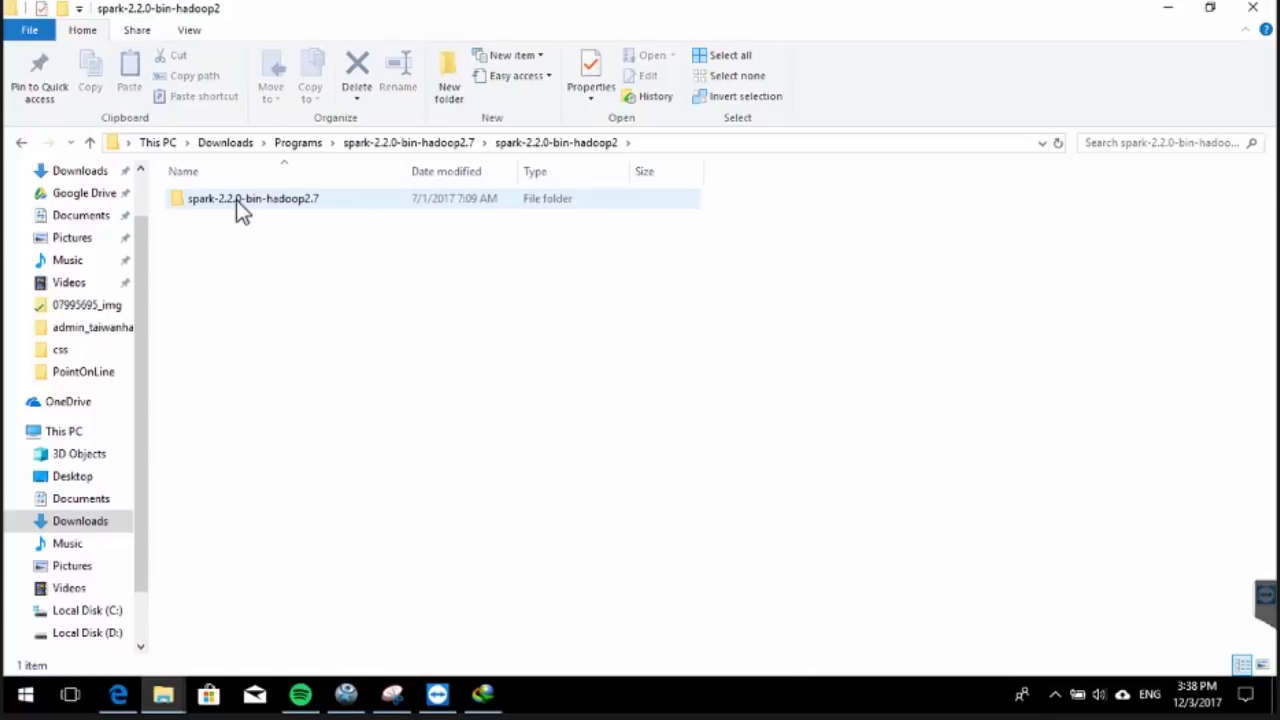
double_click(235, 200)
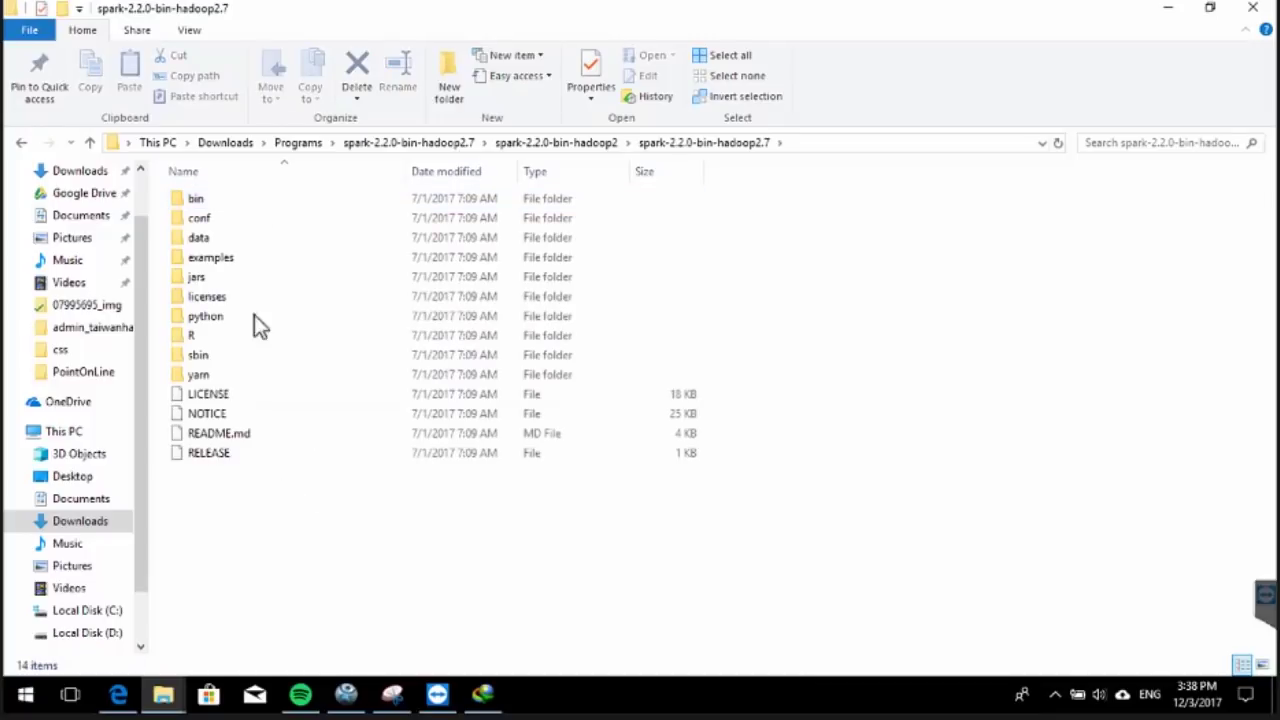
Return to the spark-2.2.0-bin-hadoop2 folder and rename the extracted Spark folder as spark.
click(579, 143)
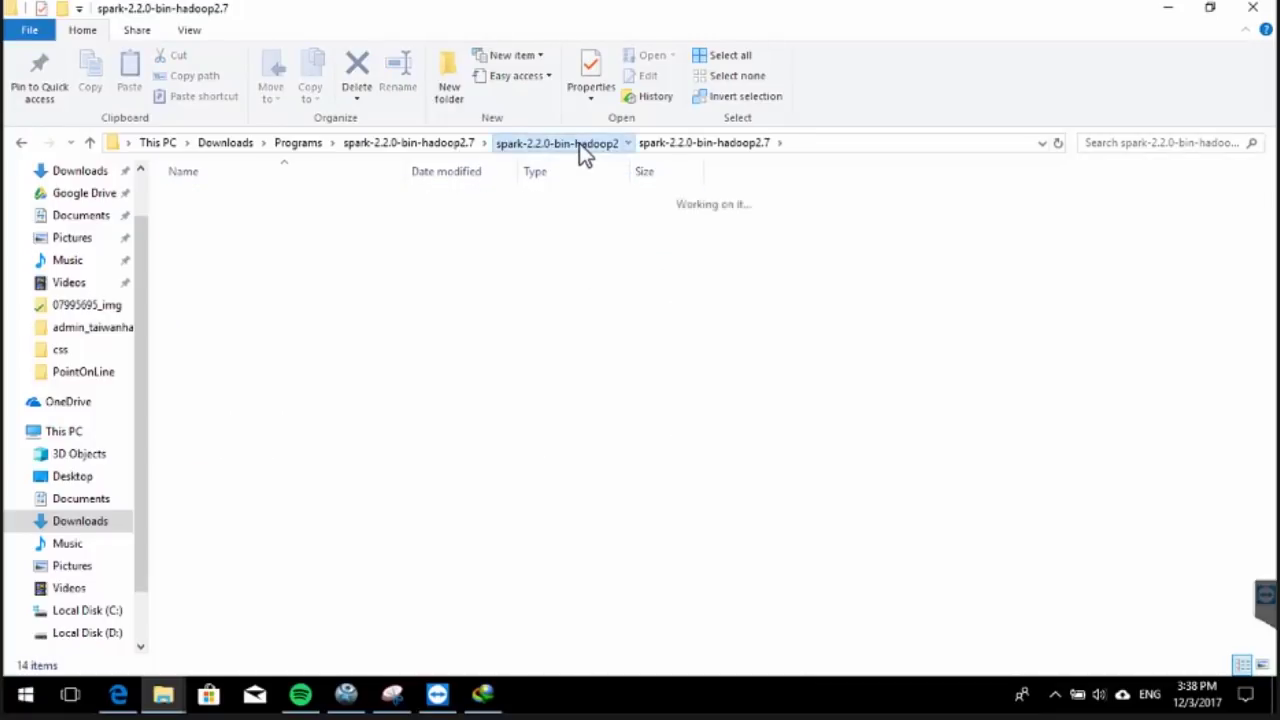
key(F2)
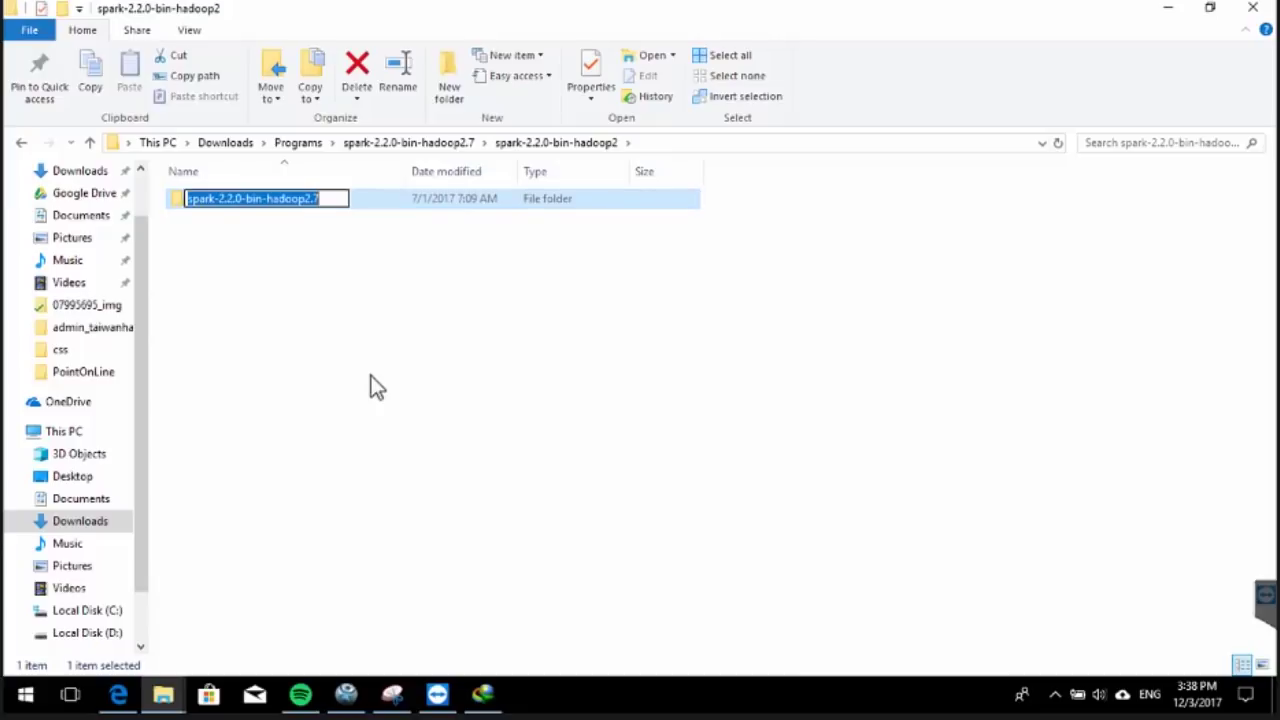
text(spark)
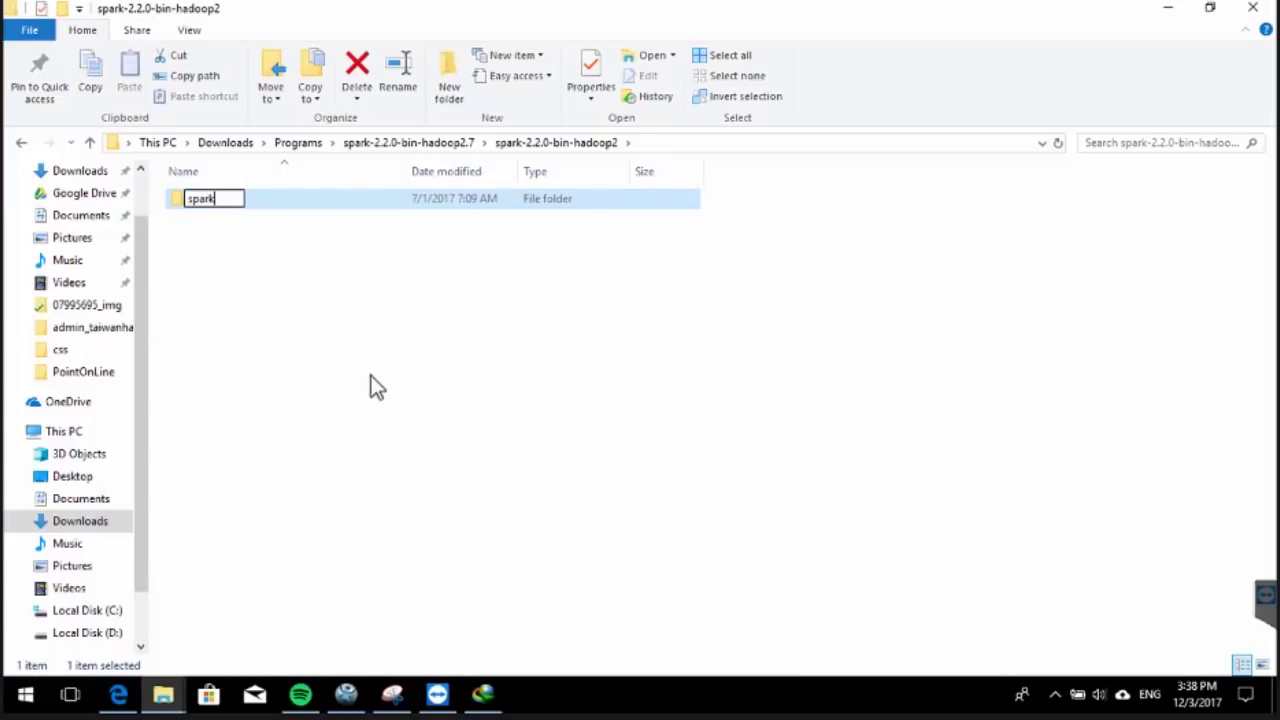
key(Return)
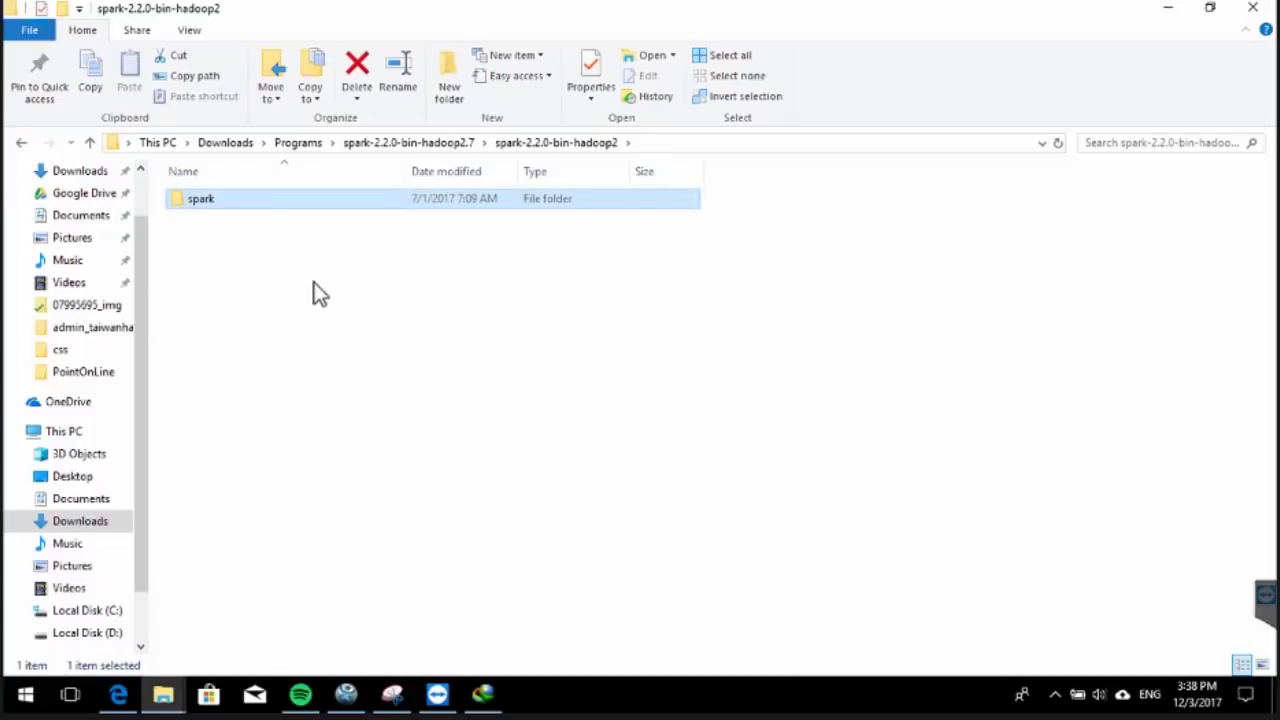
Move the renamed spark folder into a new folder named spark on Local Disk (C:).
right_click(226, 204)
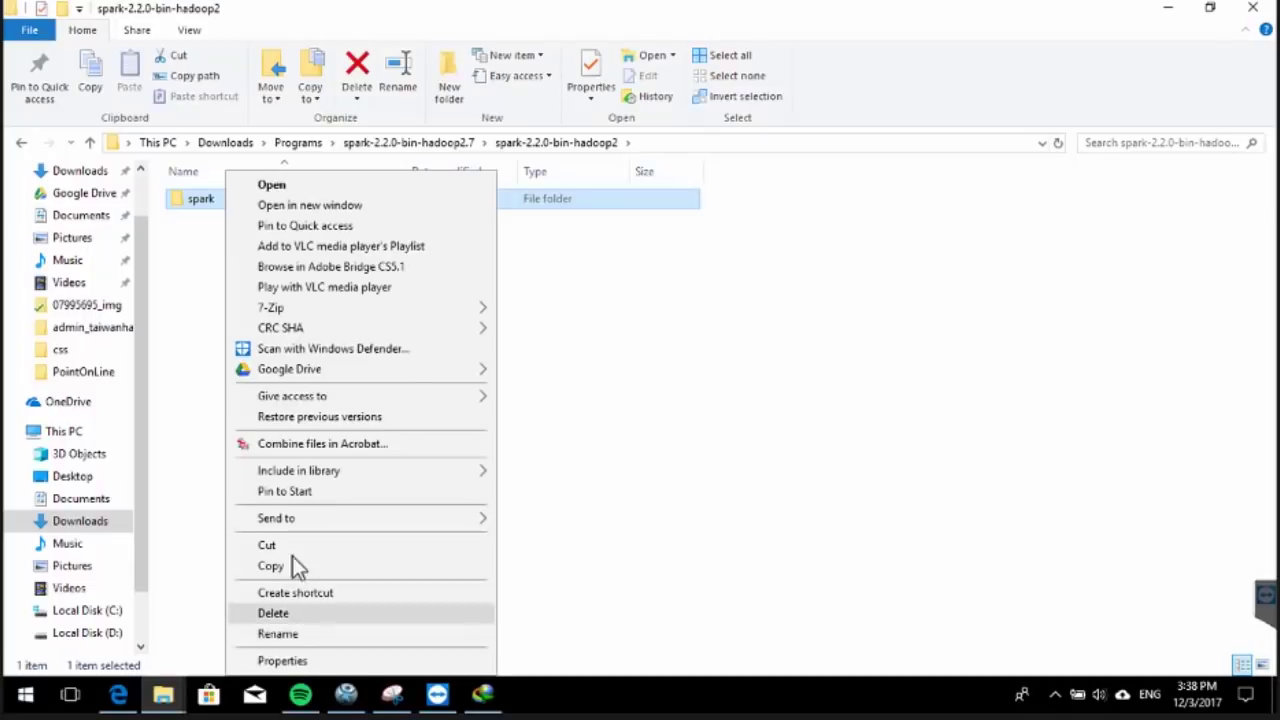
click(281, 545)
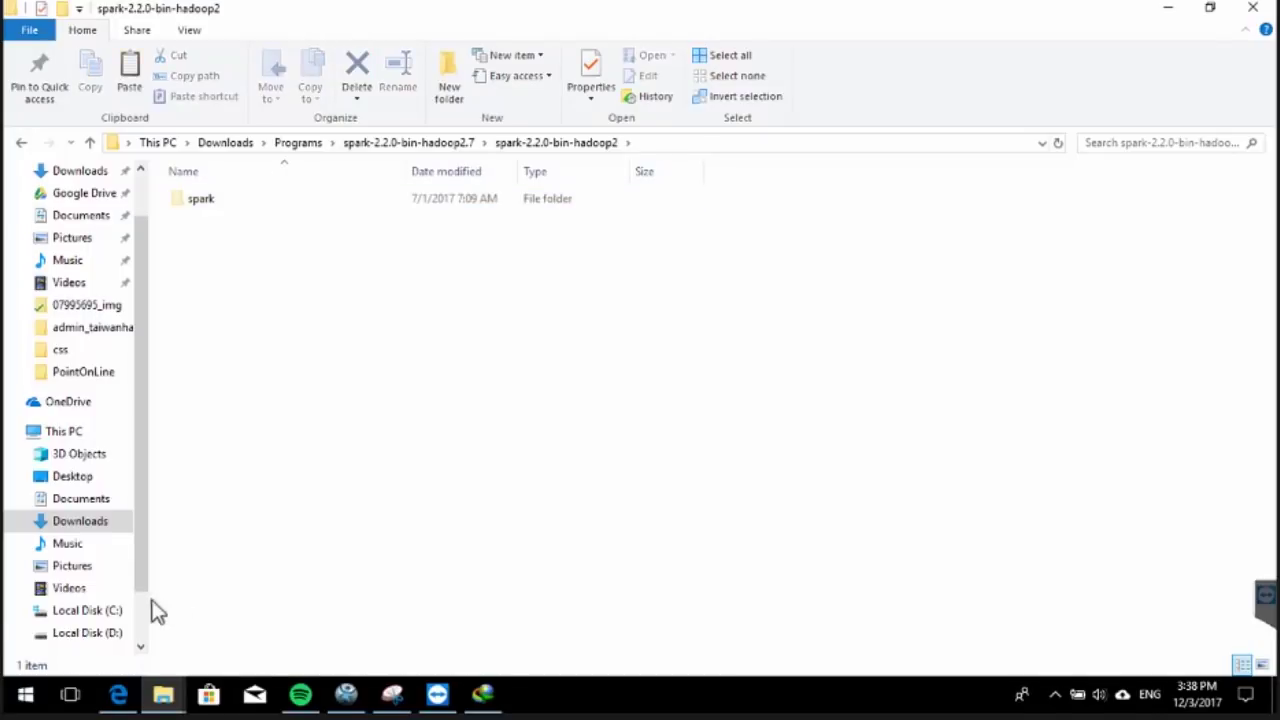
click(92, 612)
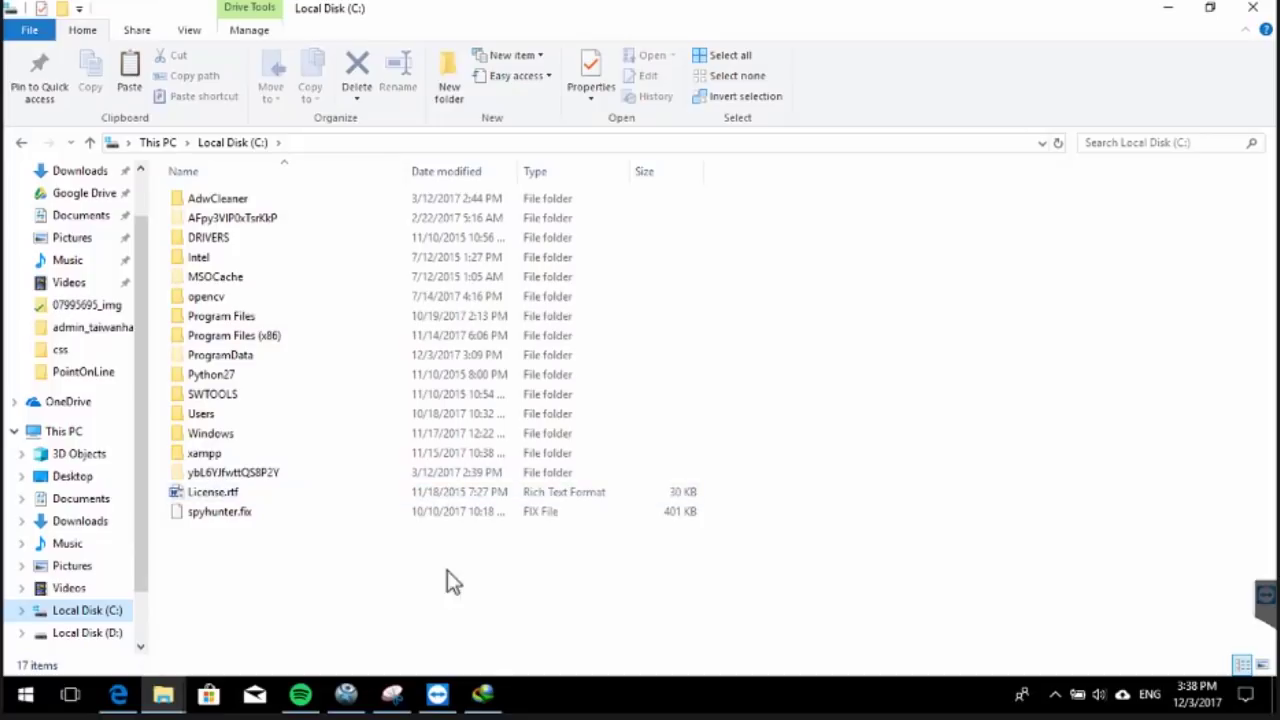
right_click(391, 592)
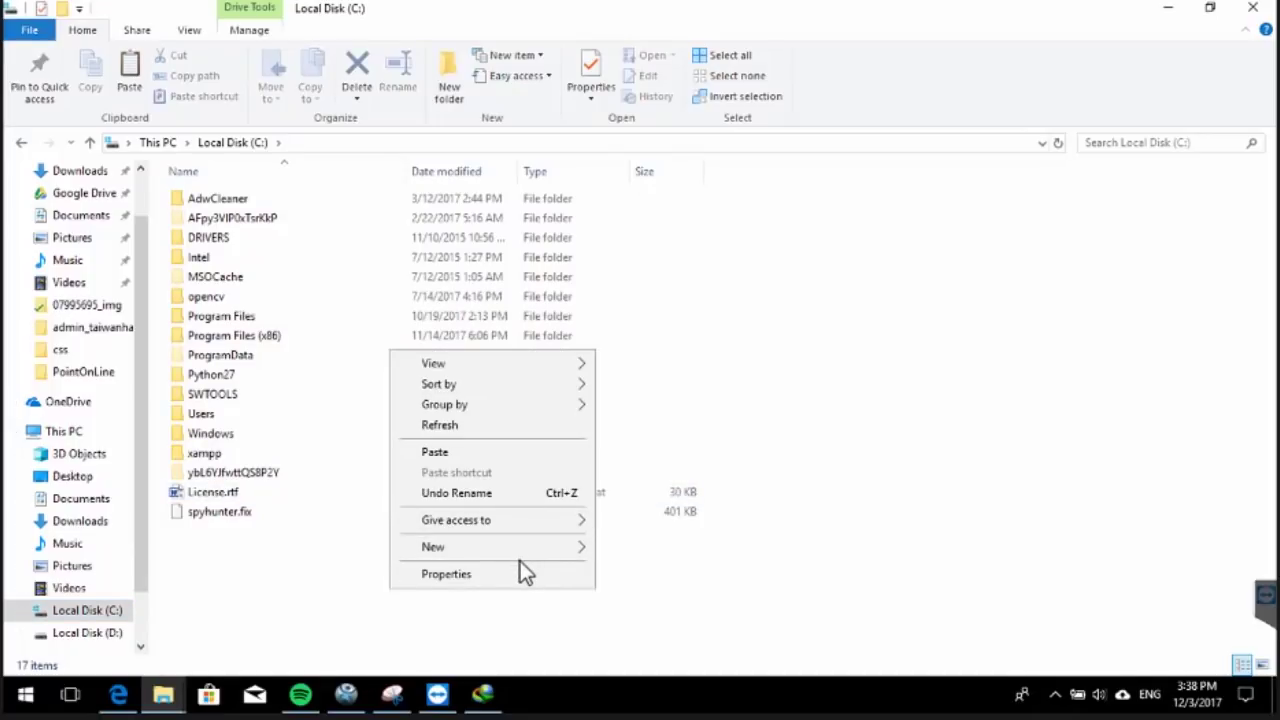
mouse_move(556, 551)
click(642, 549)
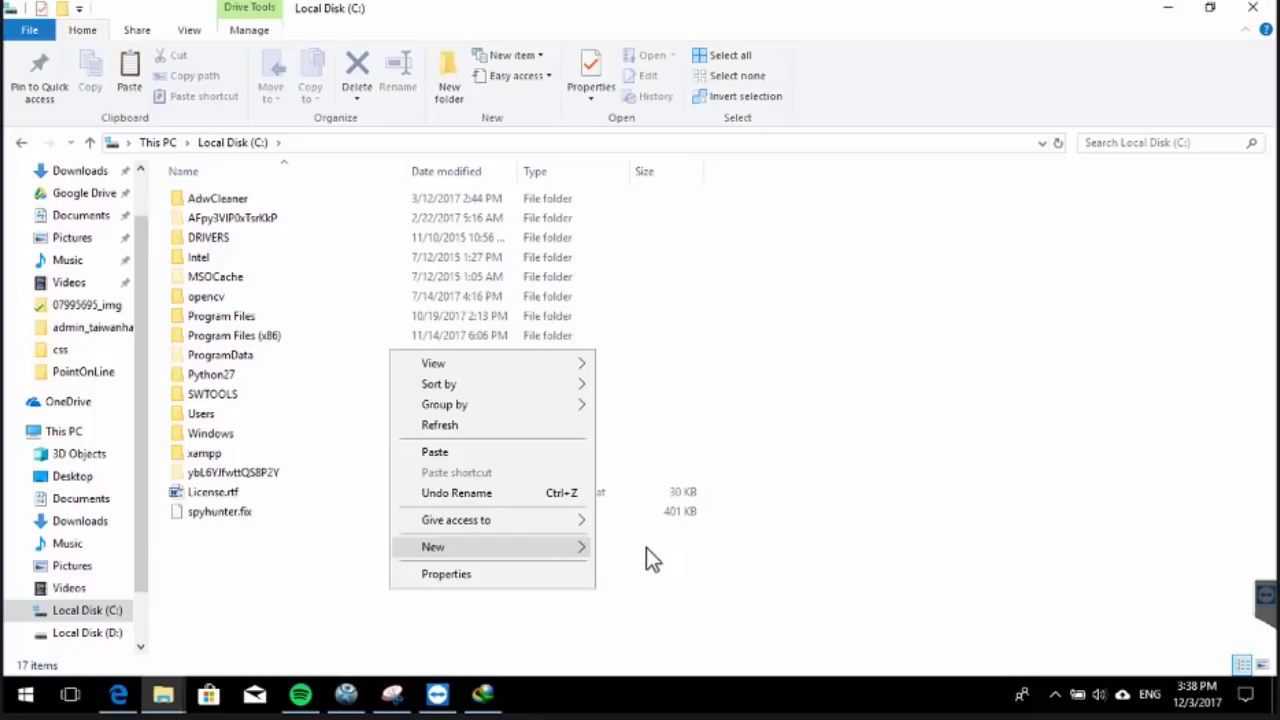
text(spark)
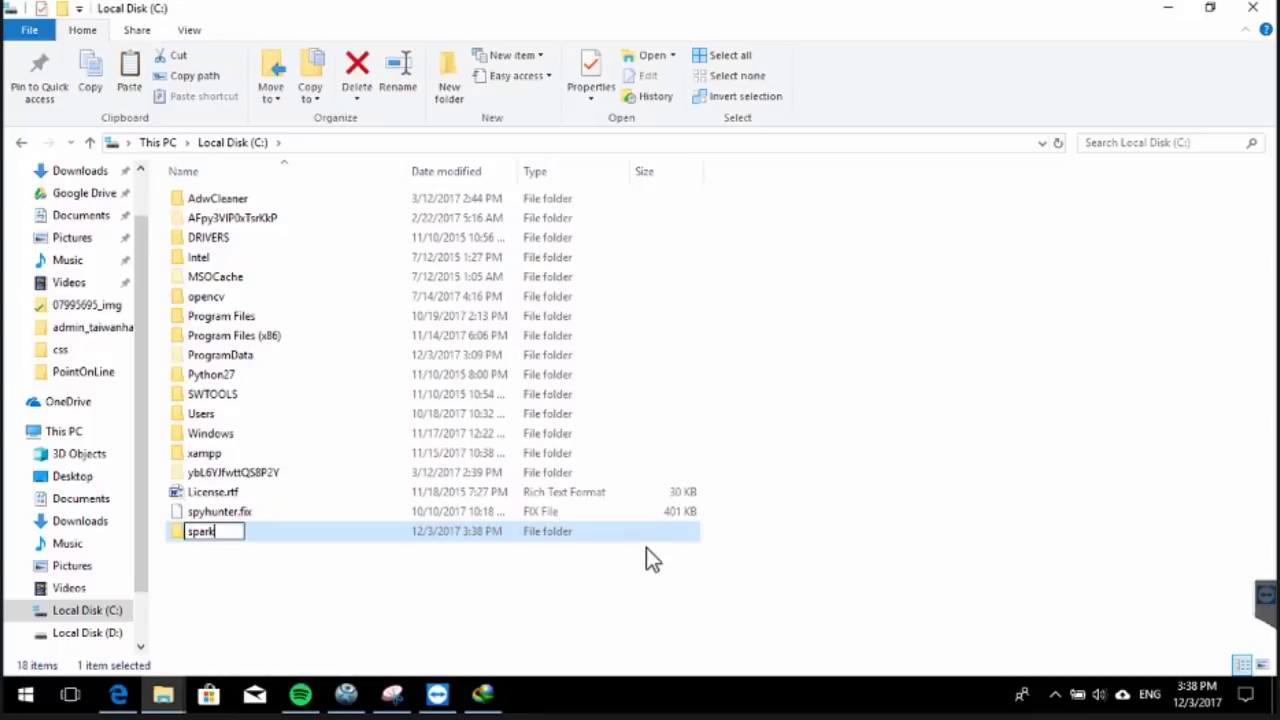
key(Return)
key(Return)
right_click(270, 293)
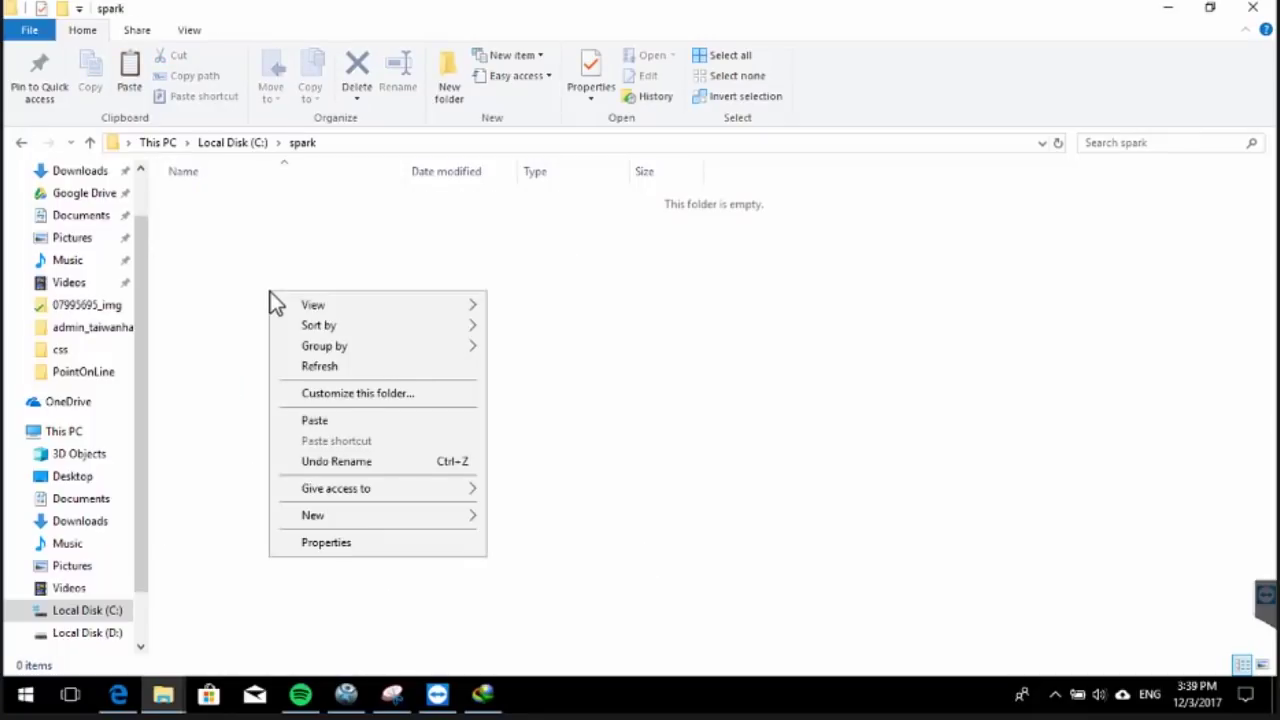
click(332, 420)
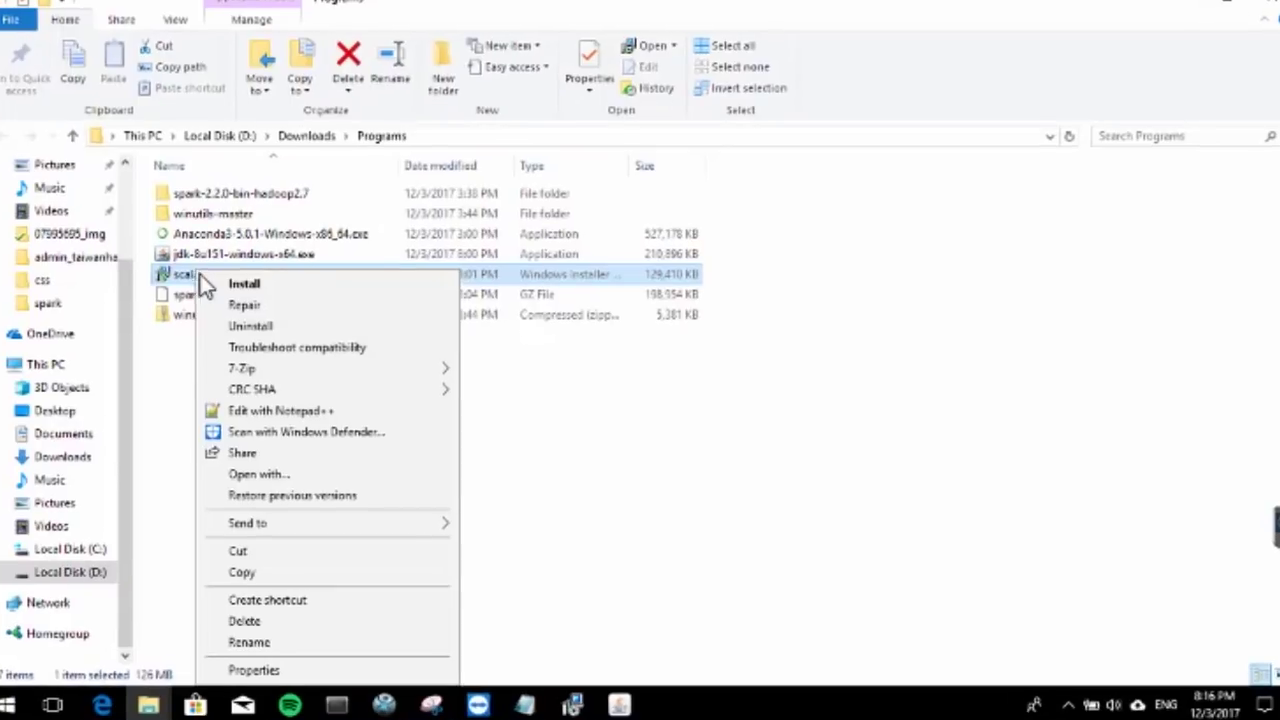
Run the scala-2.12.4.msi installer and accept the license agreement to reach the custom setup options.
click(262, 285)
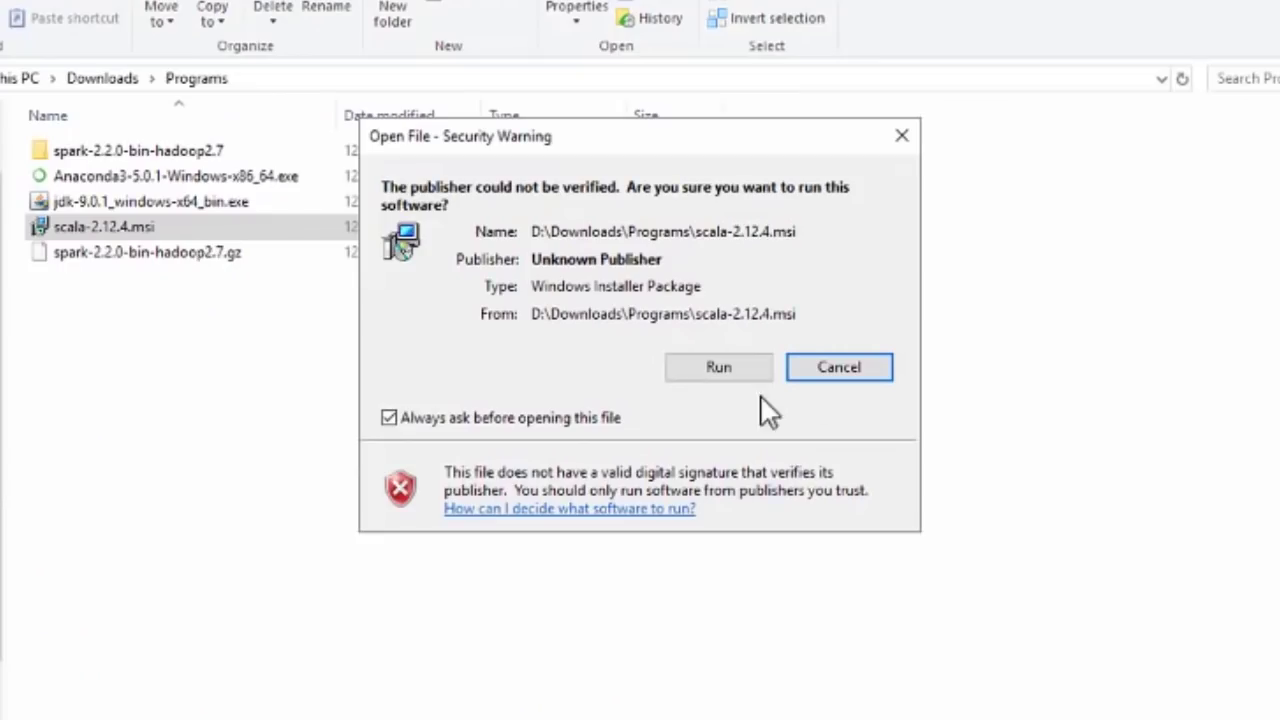
click(732, 372)
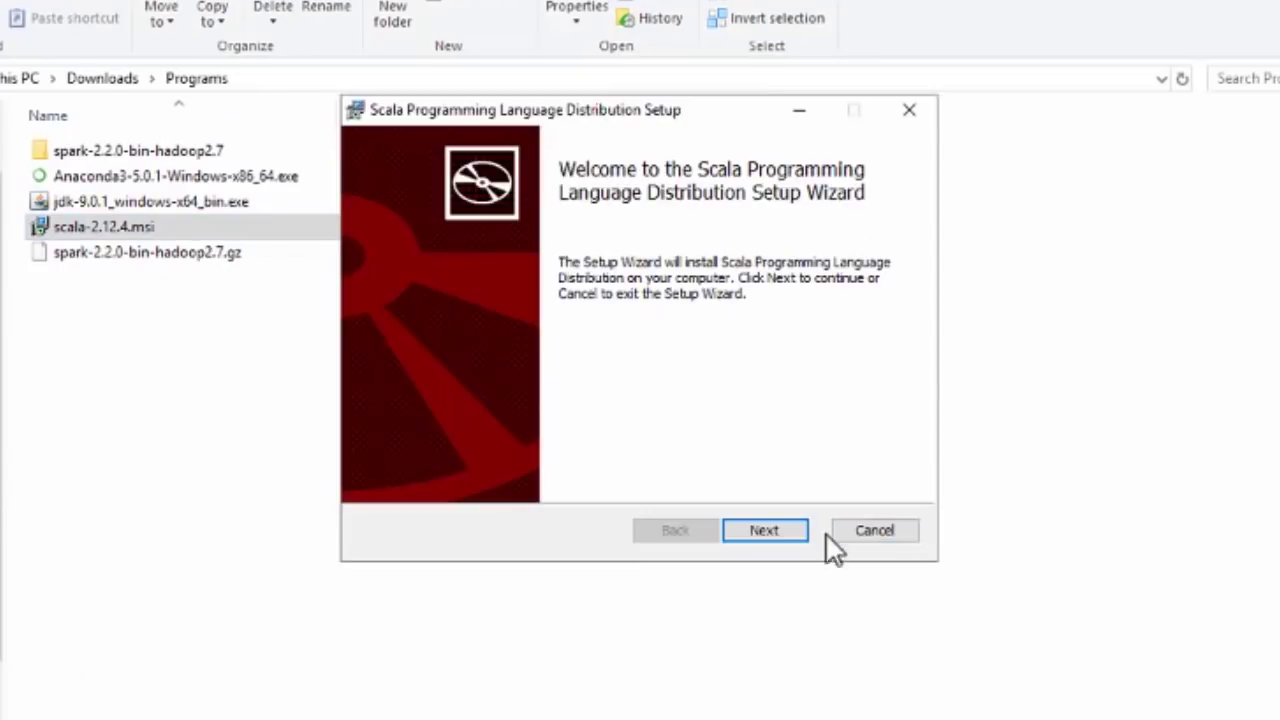
click(783, 530)
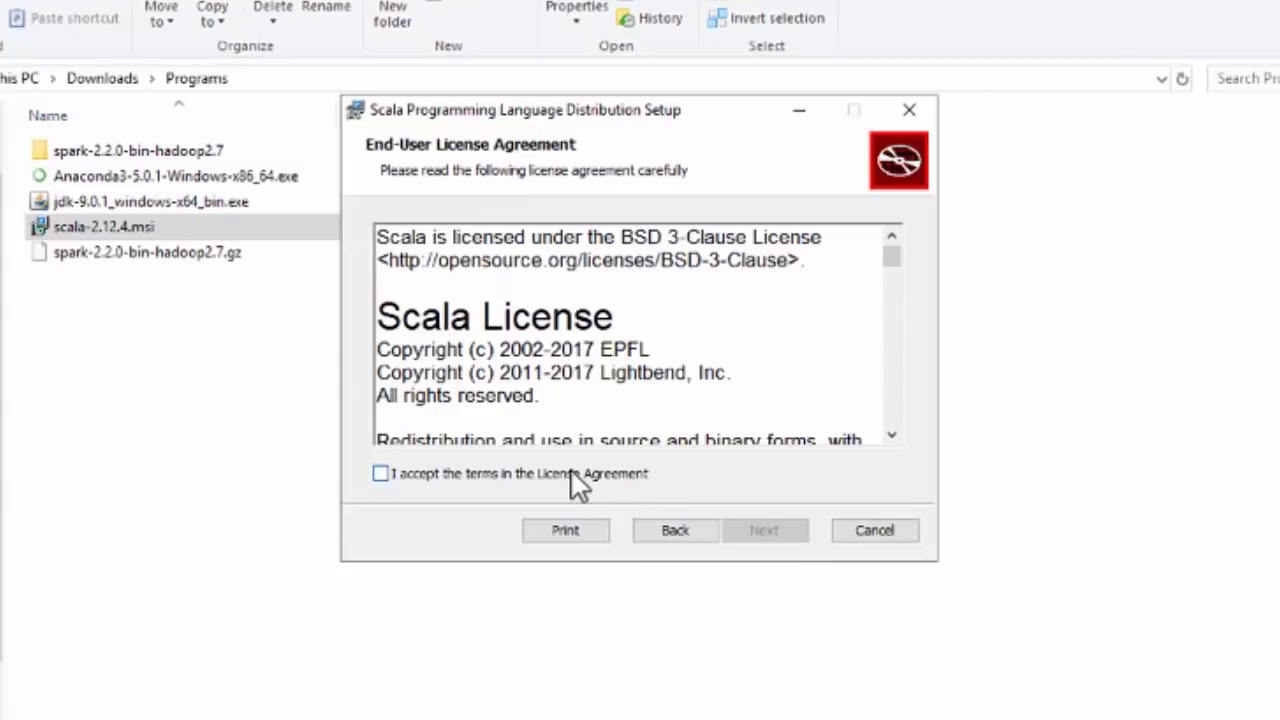
click(572, 472)
click(788, 535)
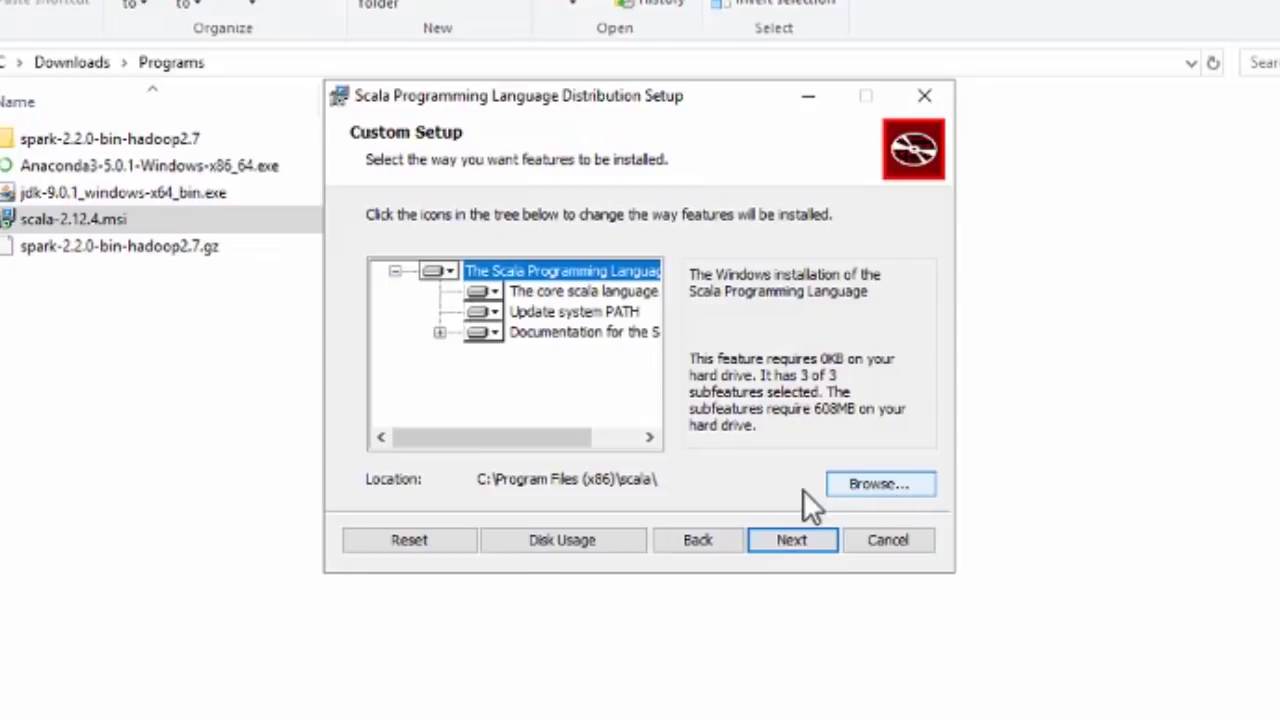
Change the Scala installation's destination folder to C:\spark\scala\.
click(866, 490)
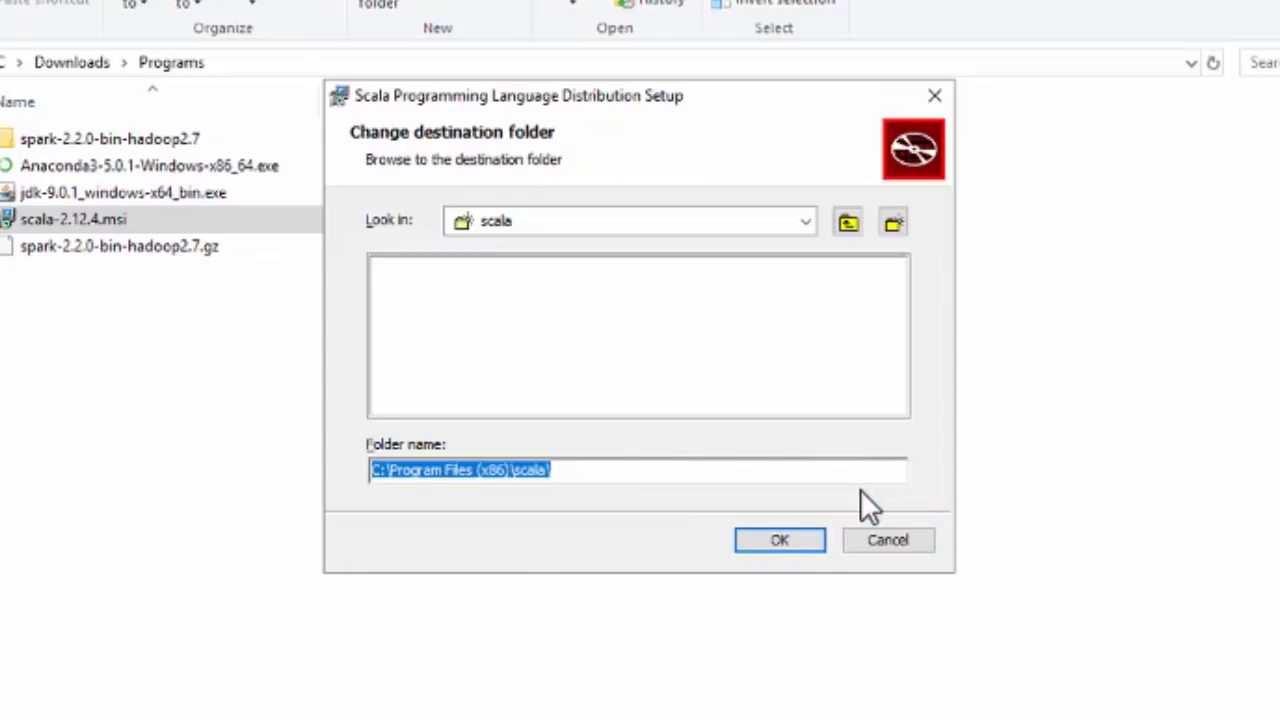
click(847, 223)
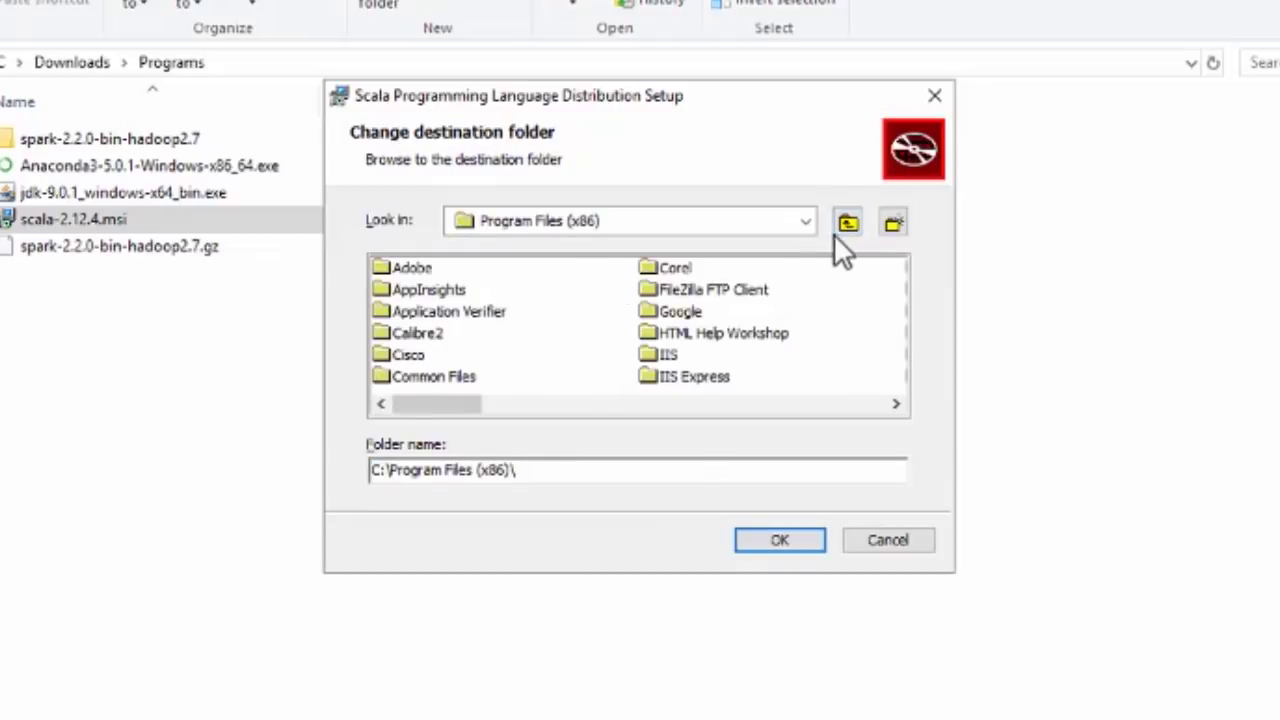
click(849, 226)
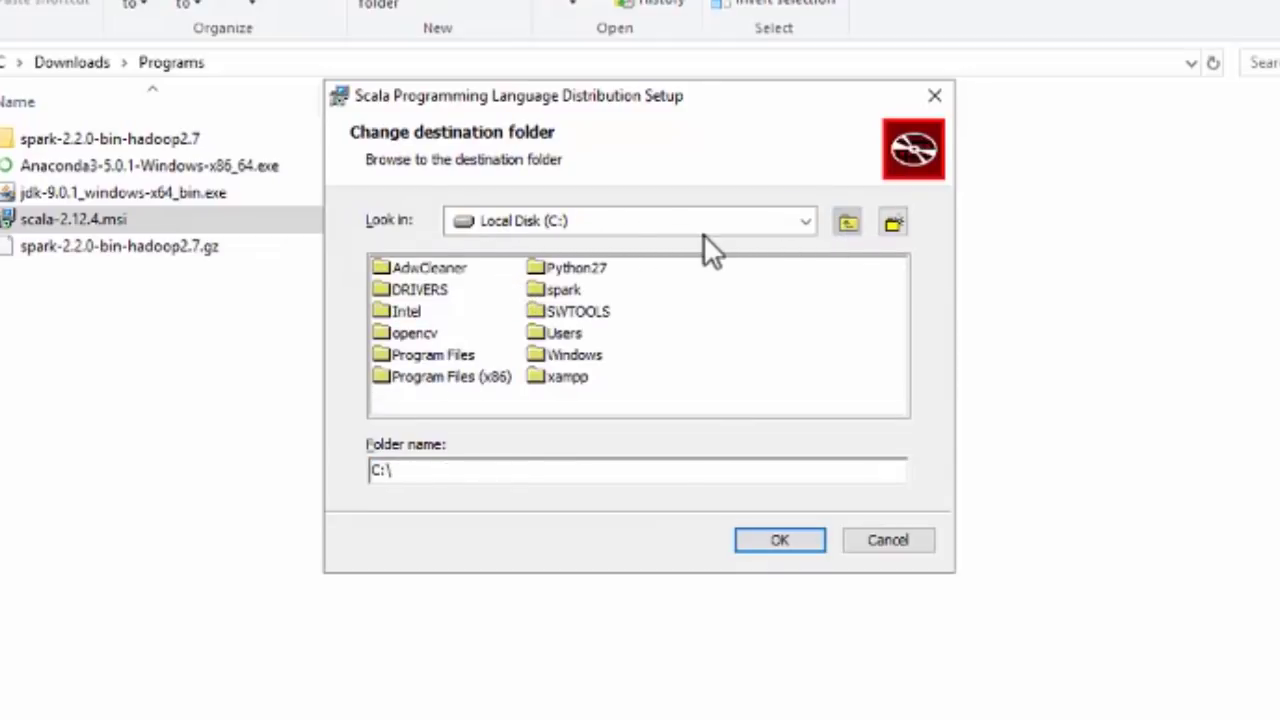
click(553, 294)
click(509, 469)
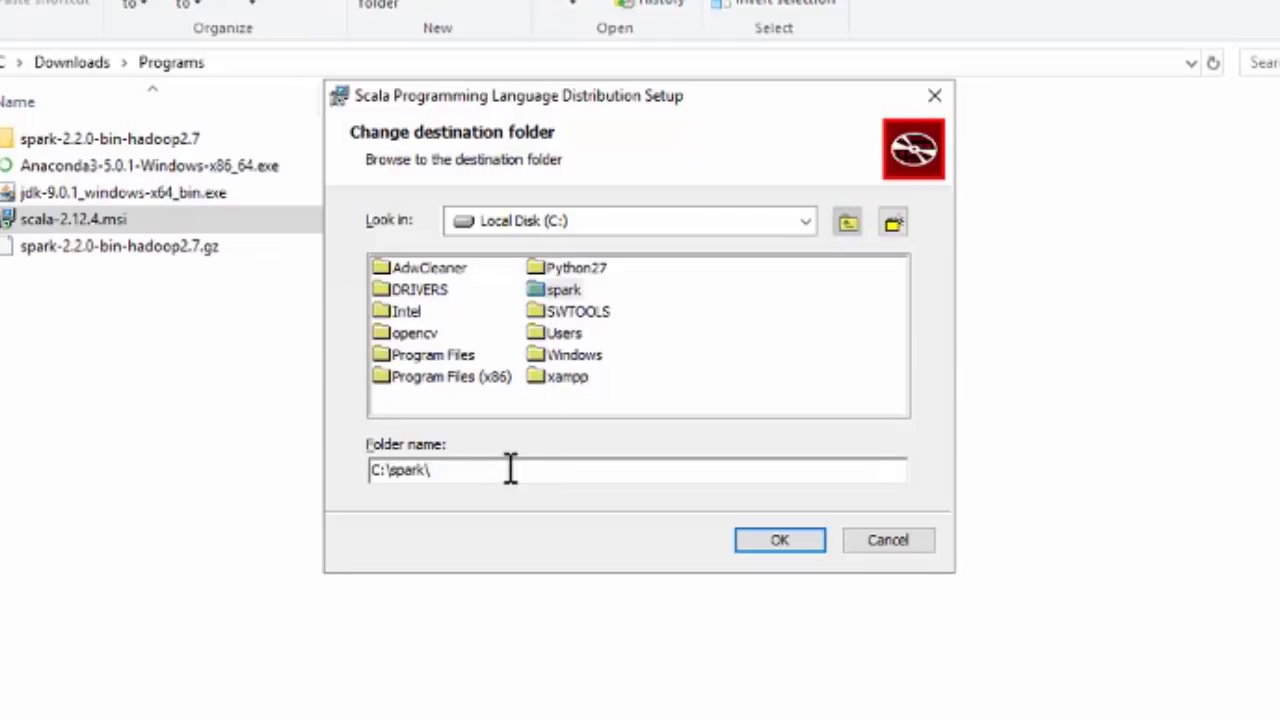
text(scala)
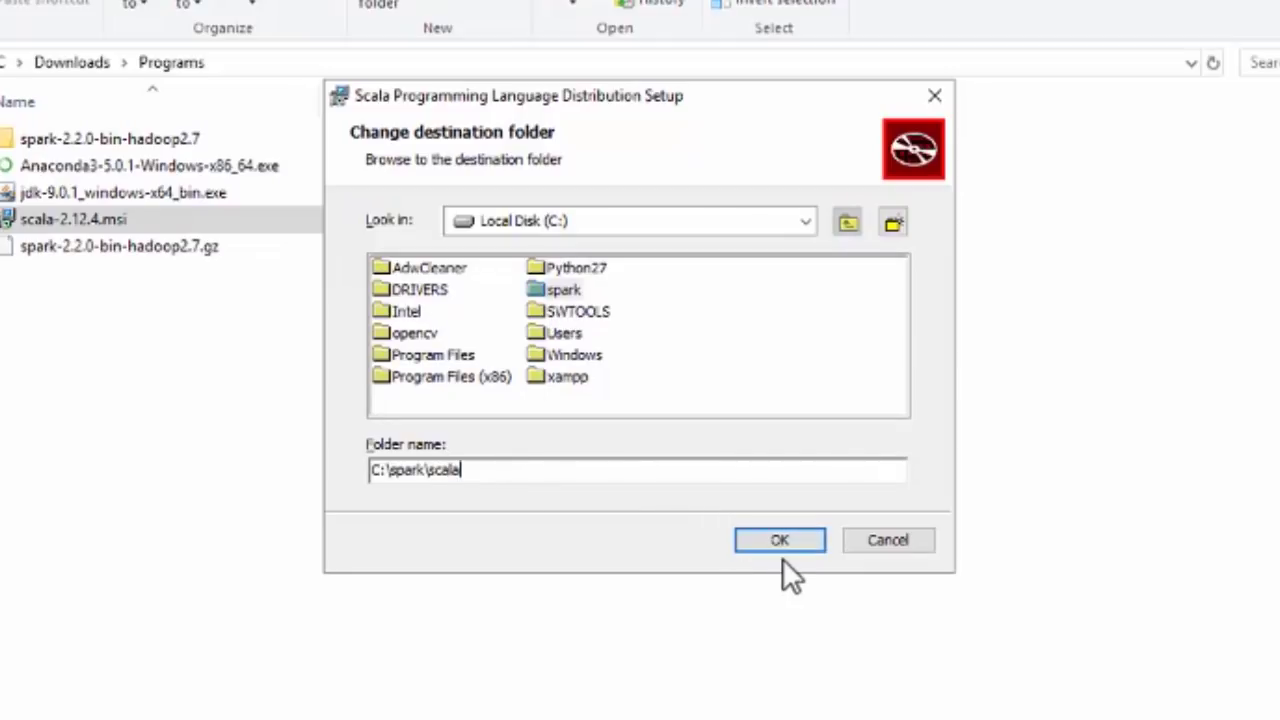
click(769, 550)
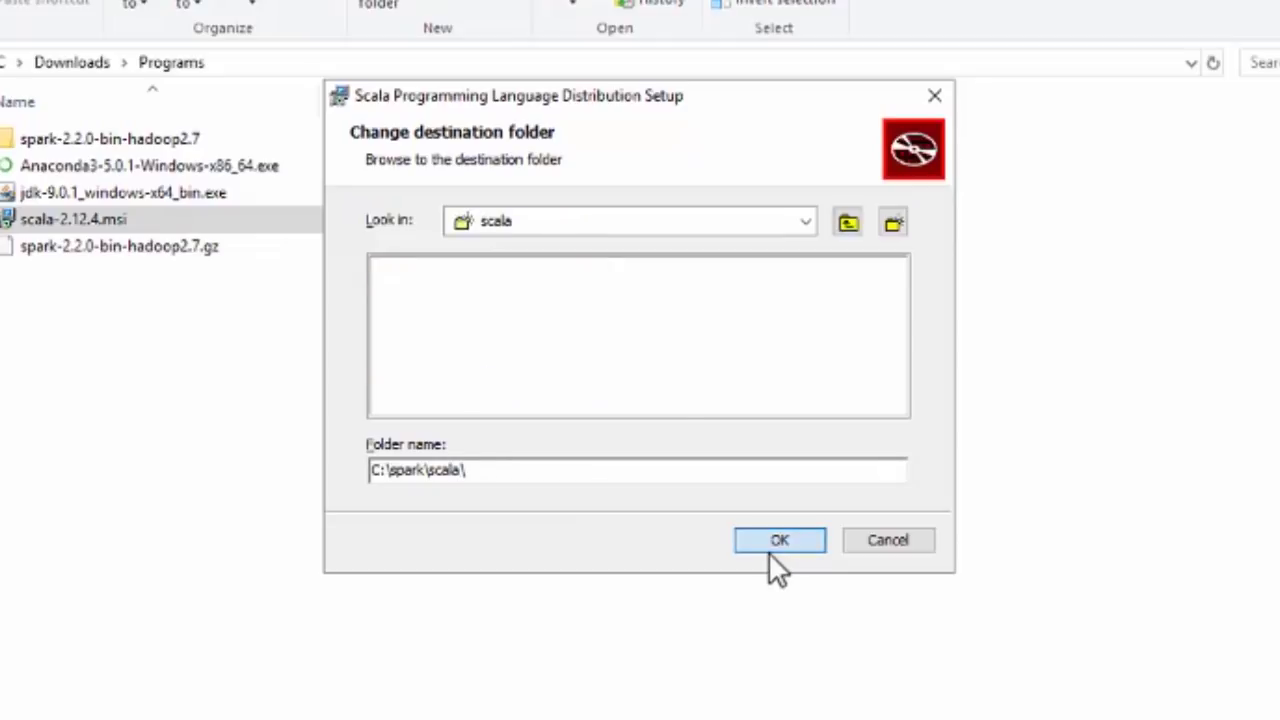
click(769, 550)
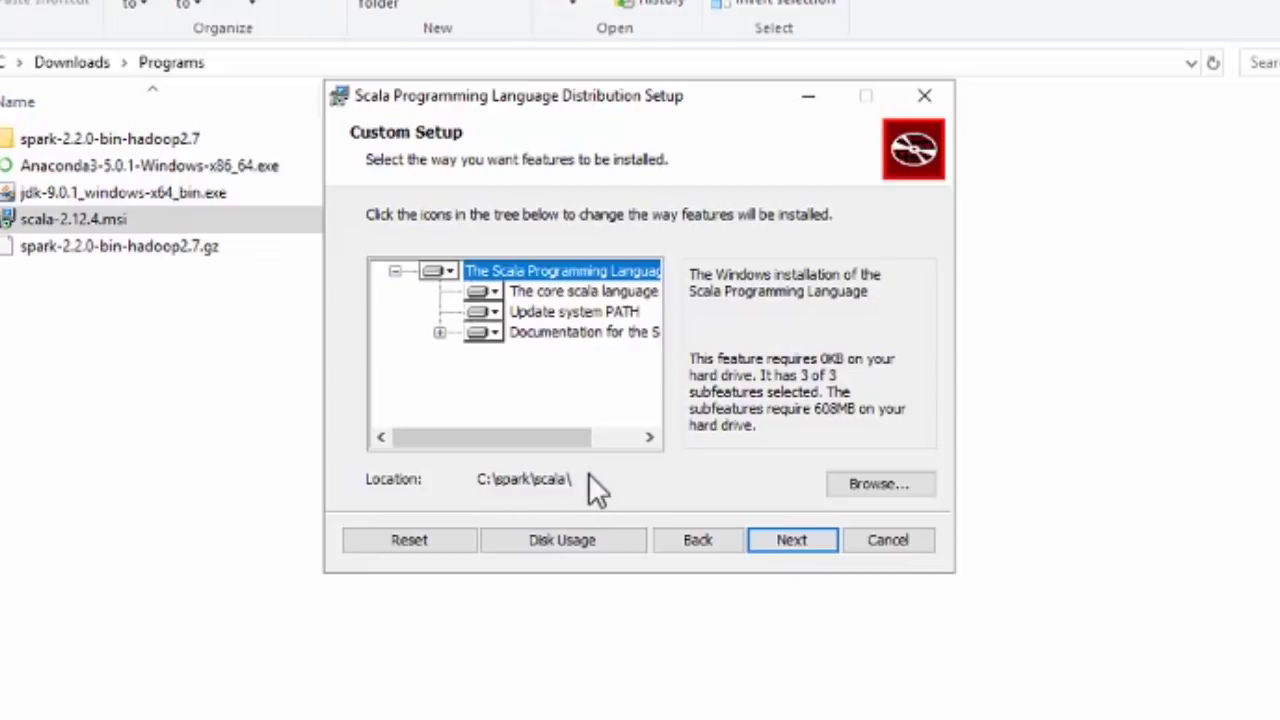
Install Scala with the chosen settings and finish the setup wizard.
click(795, 545)
click(750, 541)
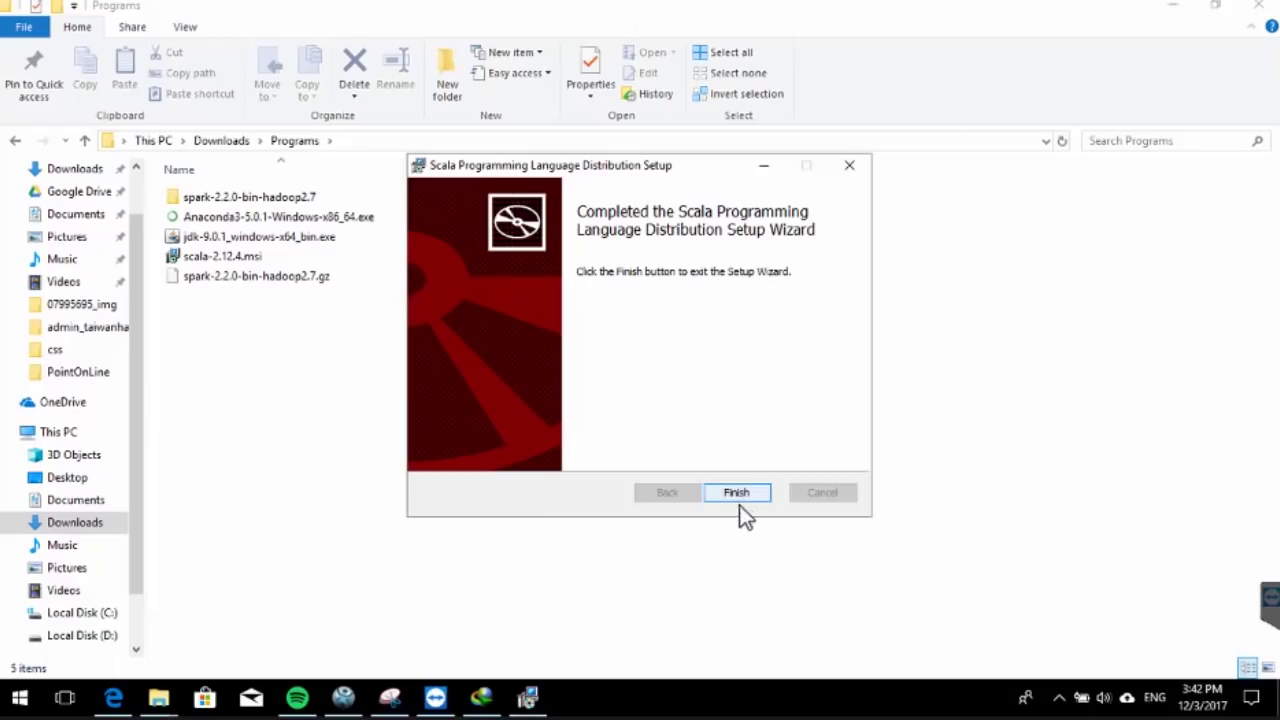
click(737, 493)
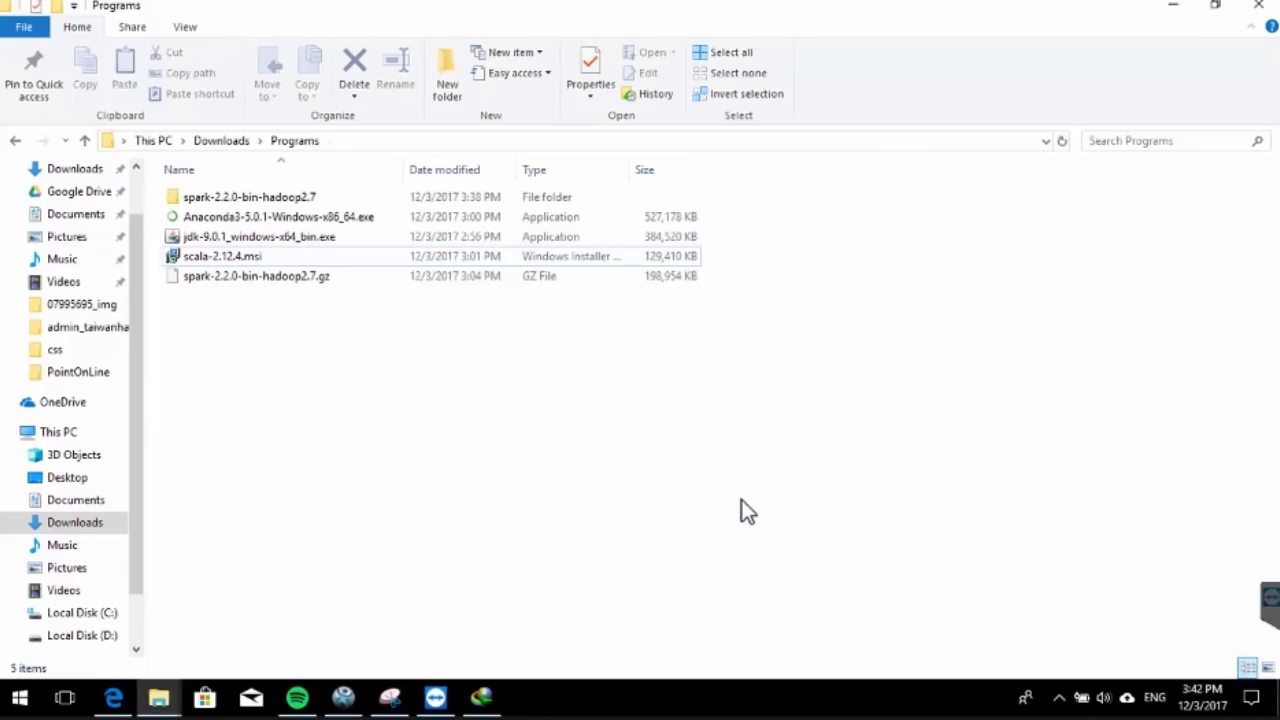
Open C:\spark, examine the contents of its scala folder and return to C:\spark.
click(104, 616)
double_click(195, 393)
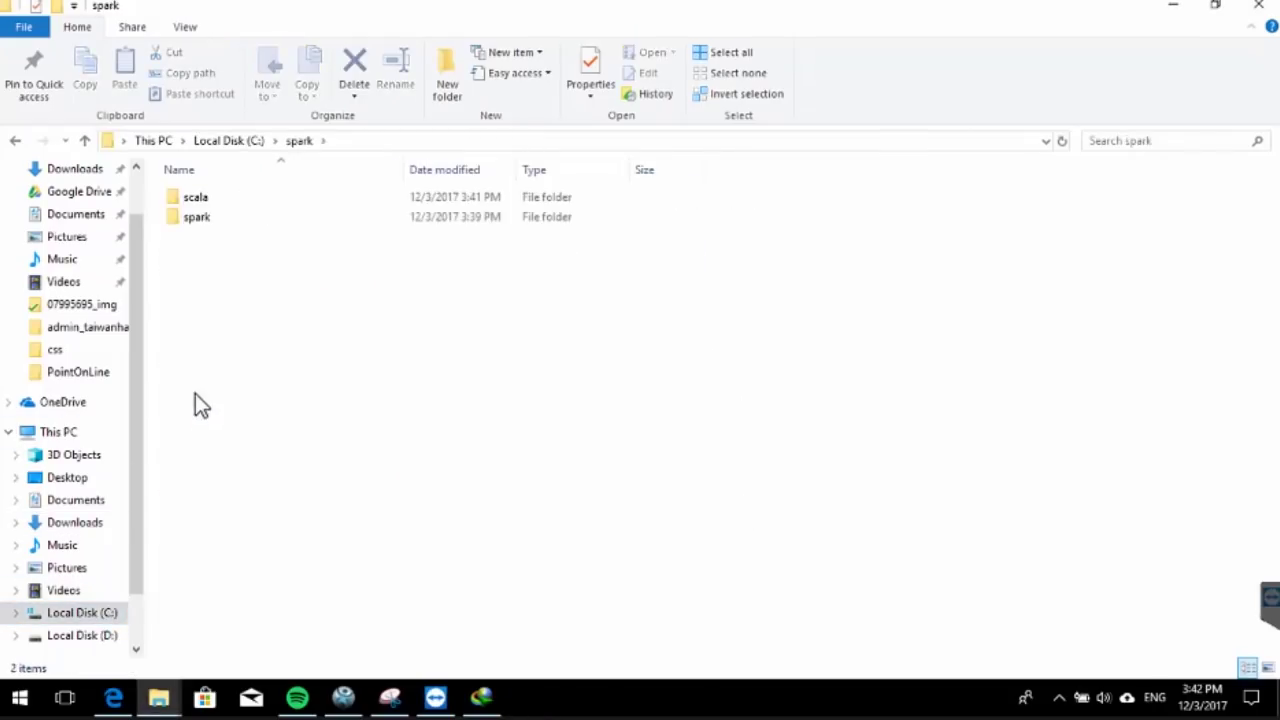
click(199, 213)
double_click(197, 200)
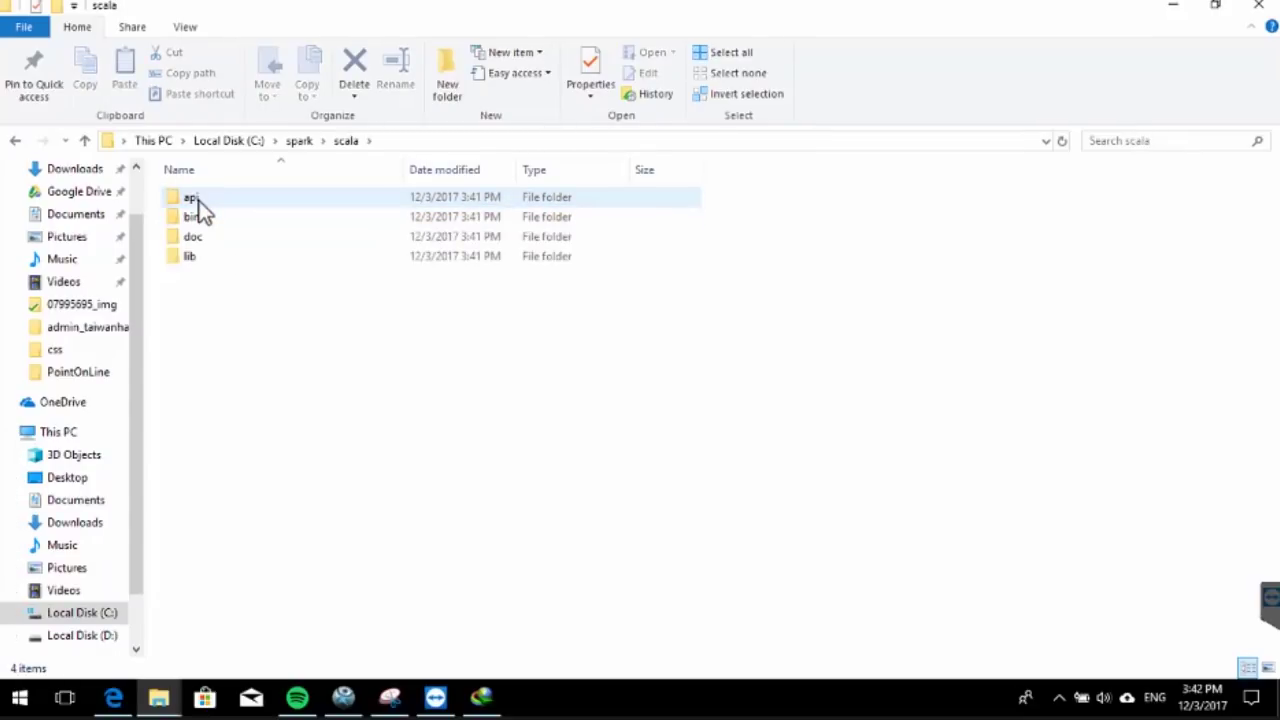
click(299, 143)
click(347, 455)
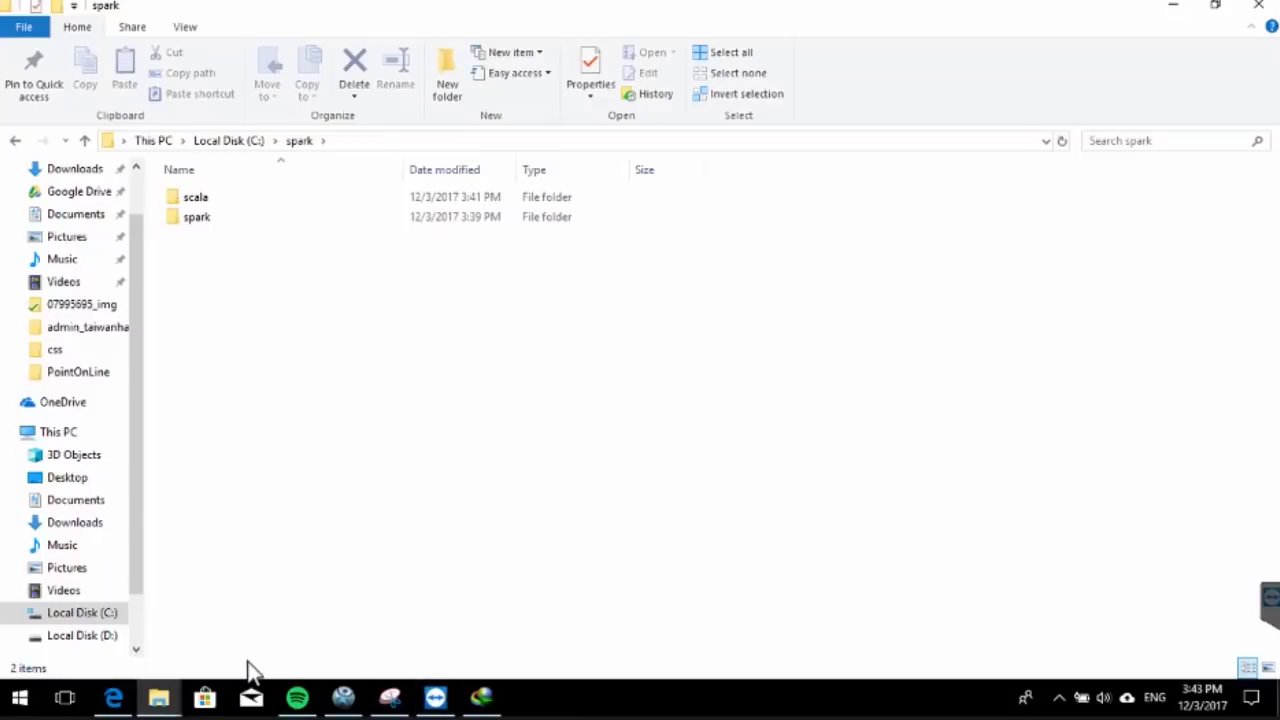
Extract the downloaded winutils-master.zip with 7-Zip into a winutils-master folder in Downloads\Programs.
click(114, 698)
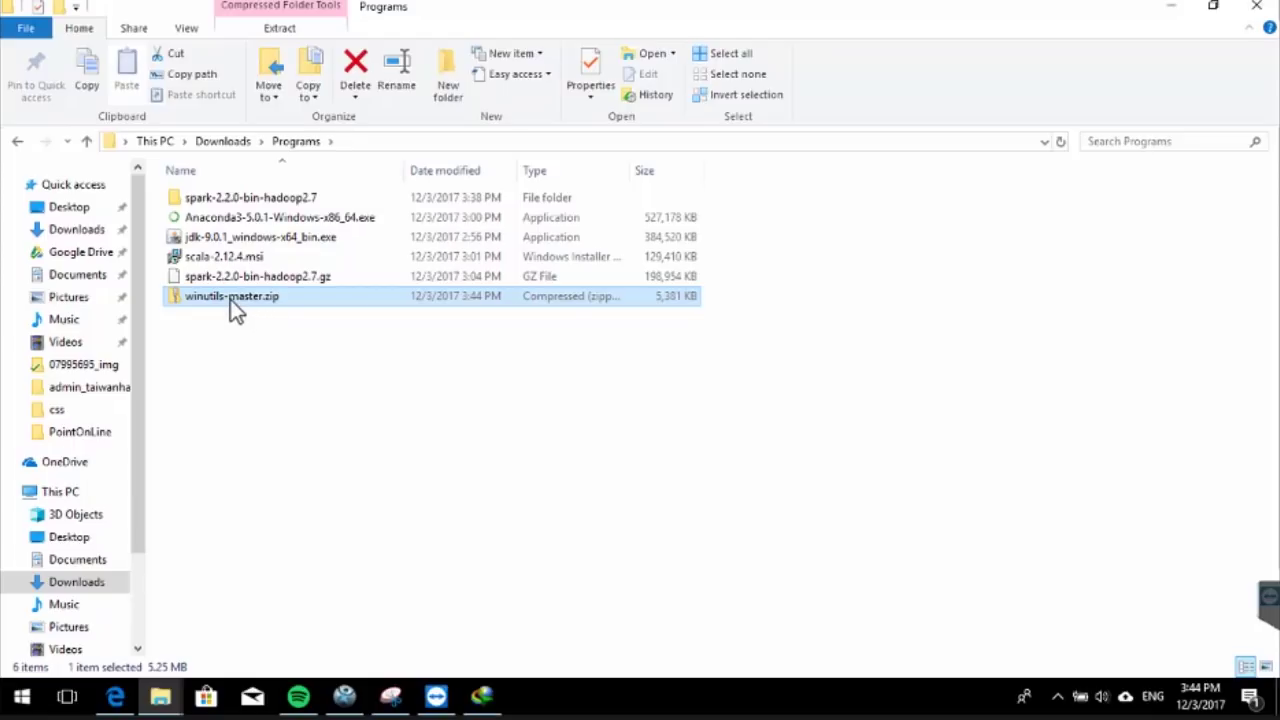
right_click(230, 299)
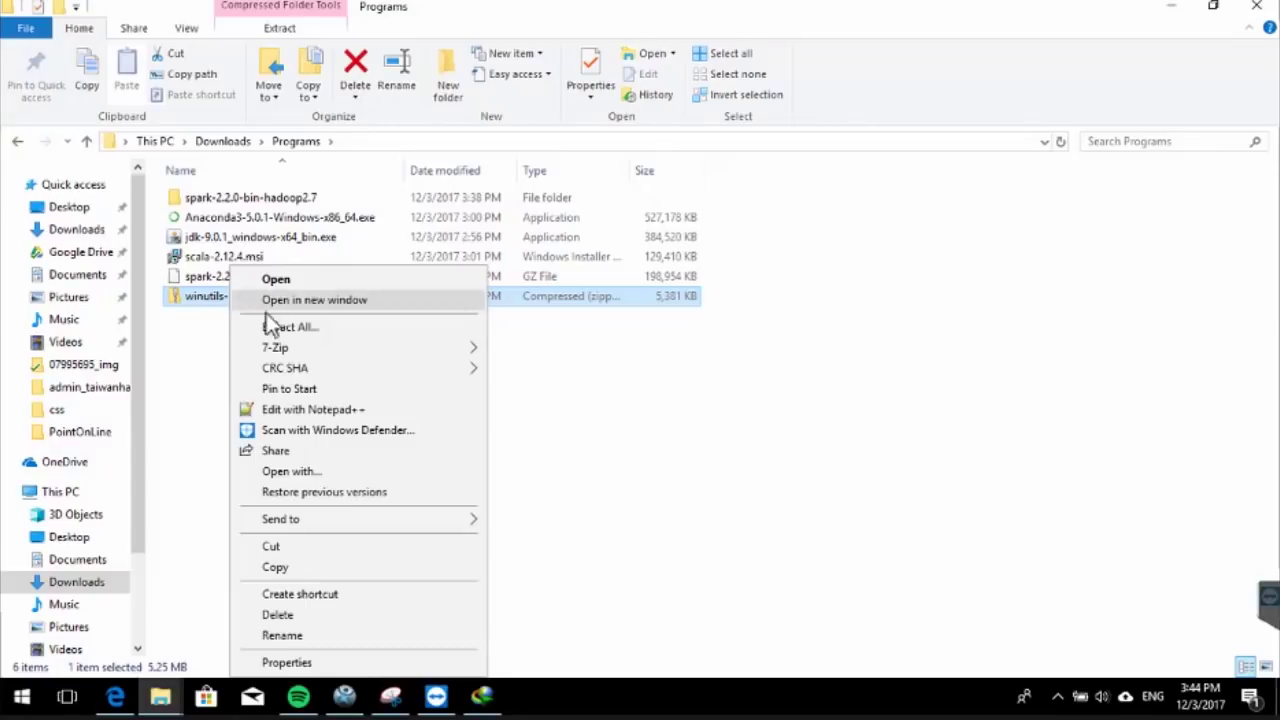
mouse_move(346, 344)
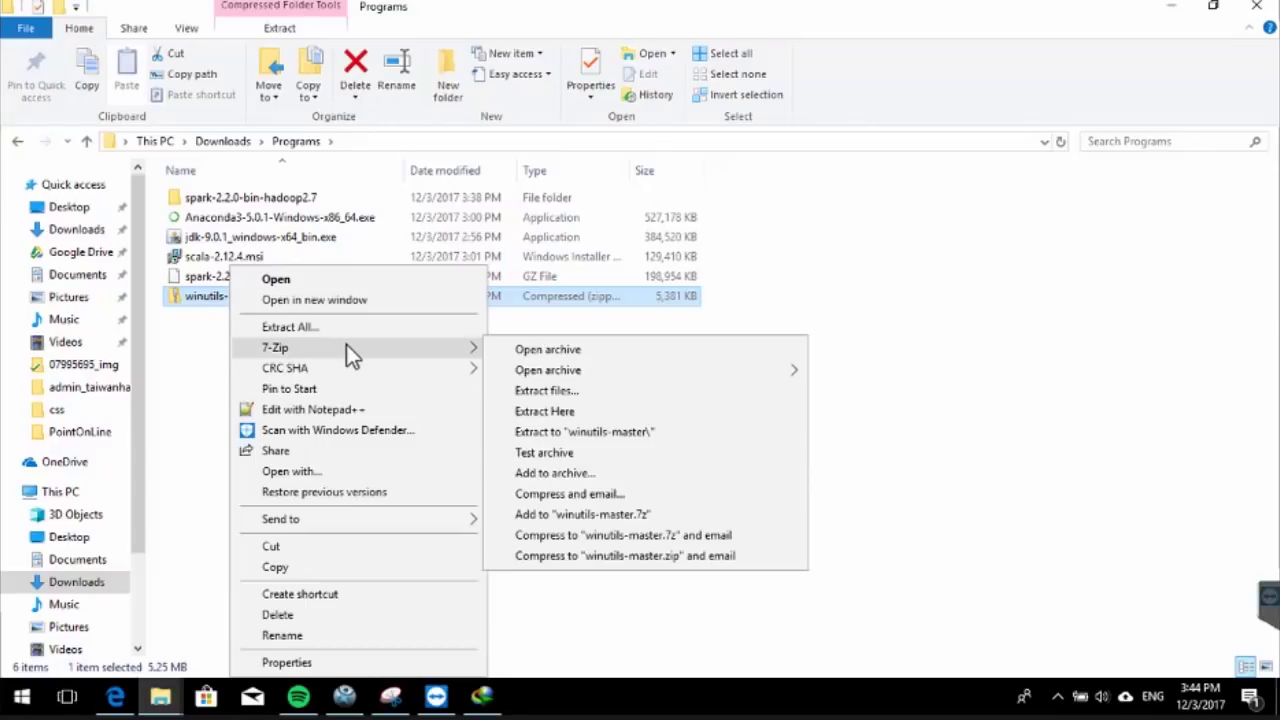
click(628, 433)
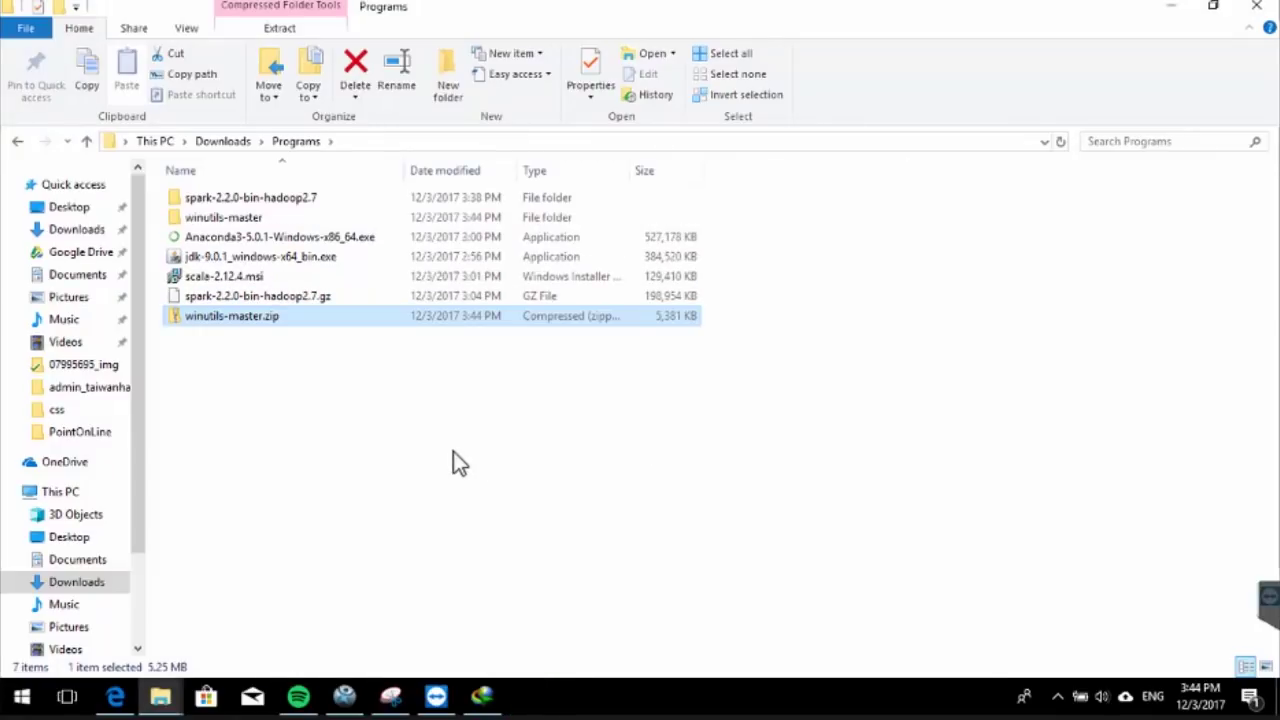
click(453, 451)
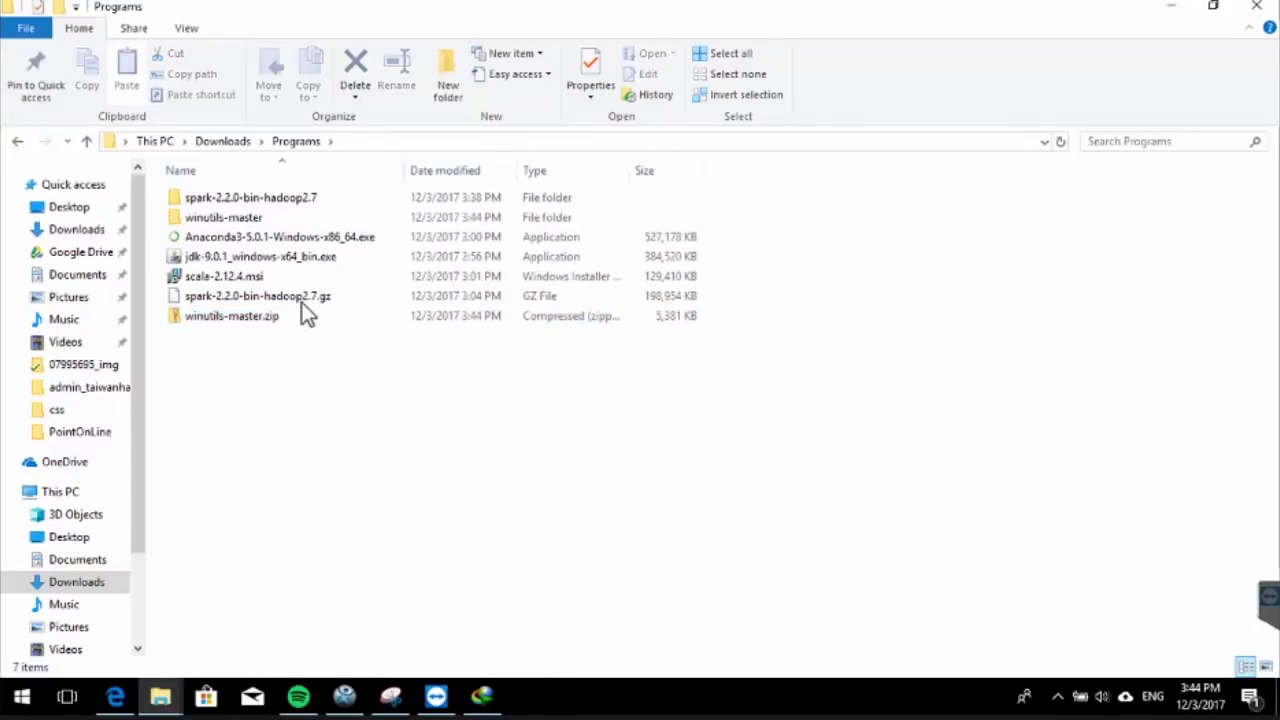
Open hadoop-2.7.1 inside the winutils-master folder, examine its bin folder and return to hadoop-2.7.1.
double_click(217, 220)
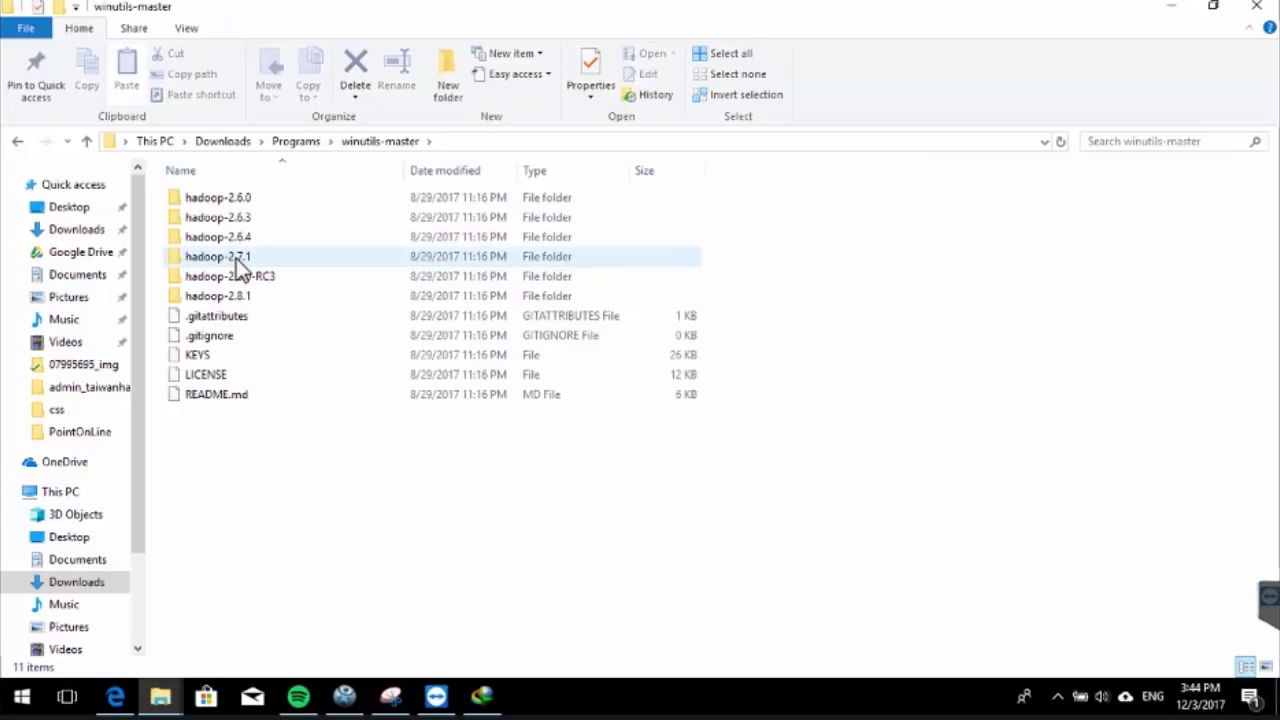
double_click(236, 258)
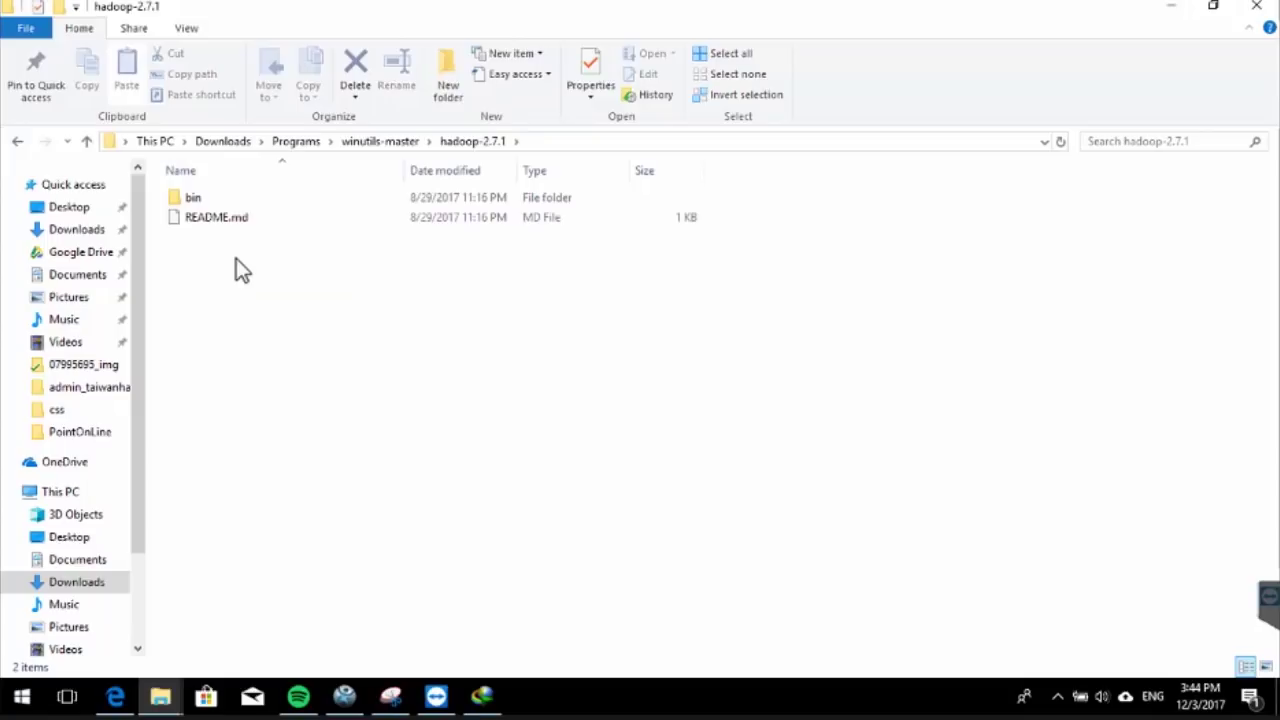
double_click(190, 202)
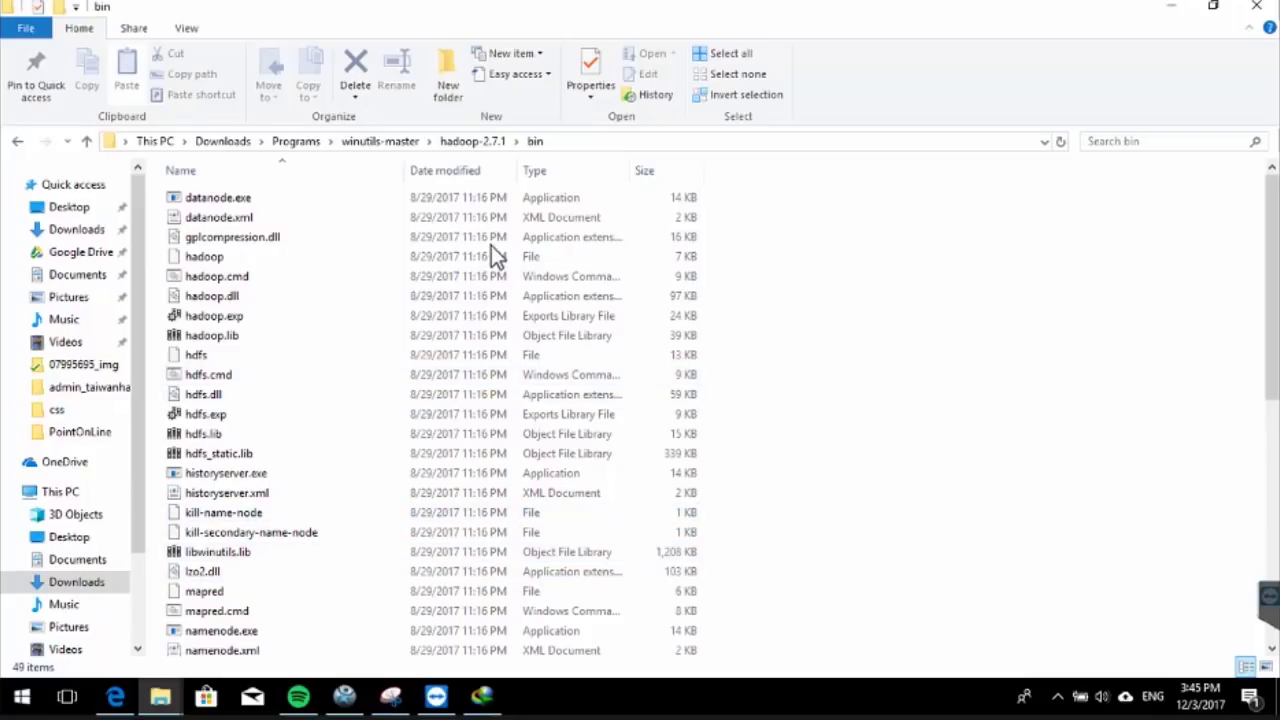
click(470, 142)
Copy the bin folder from hadoop-2.7.1 and open the C:\spark folder.
right_click(230, 196)
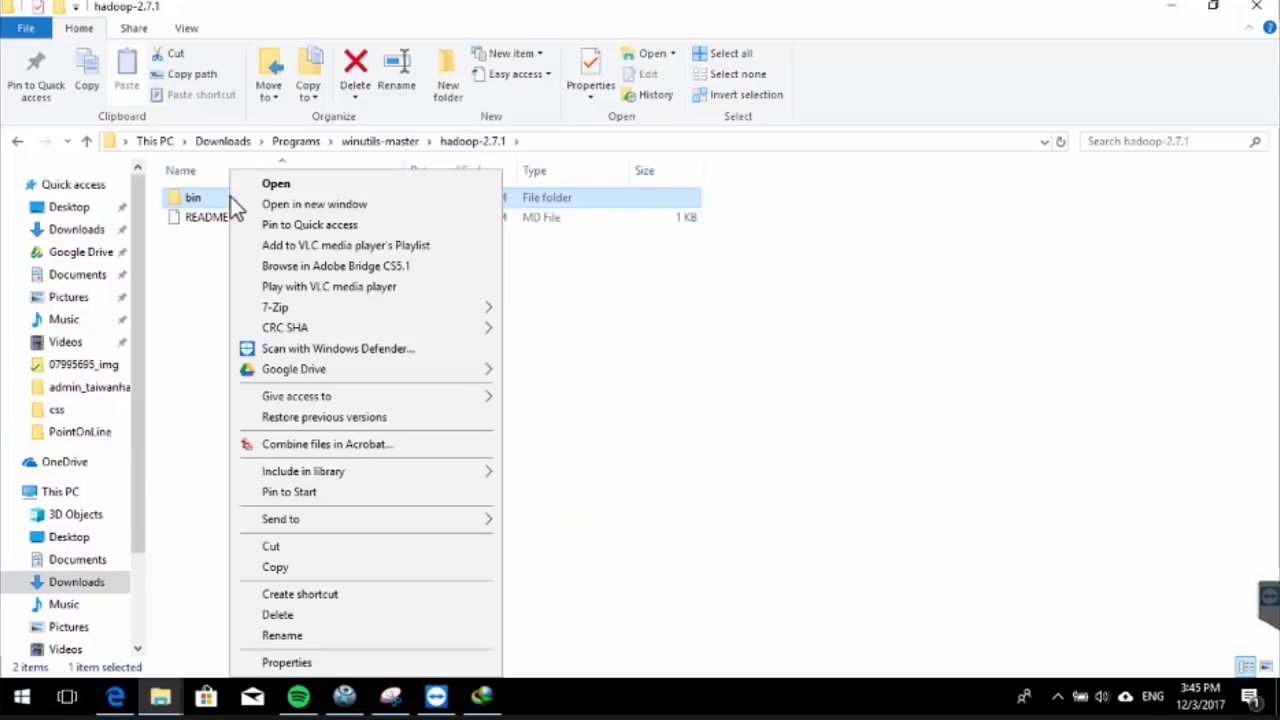
click(300, 569)
drag(140, 505, 135, 547)
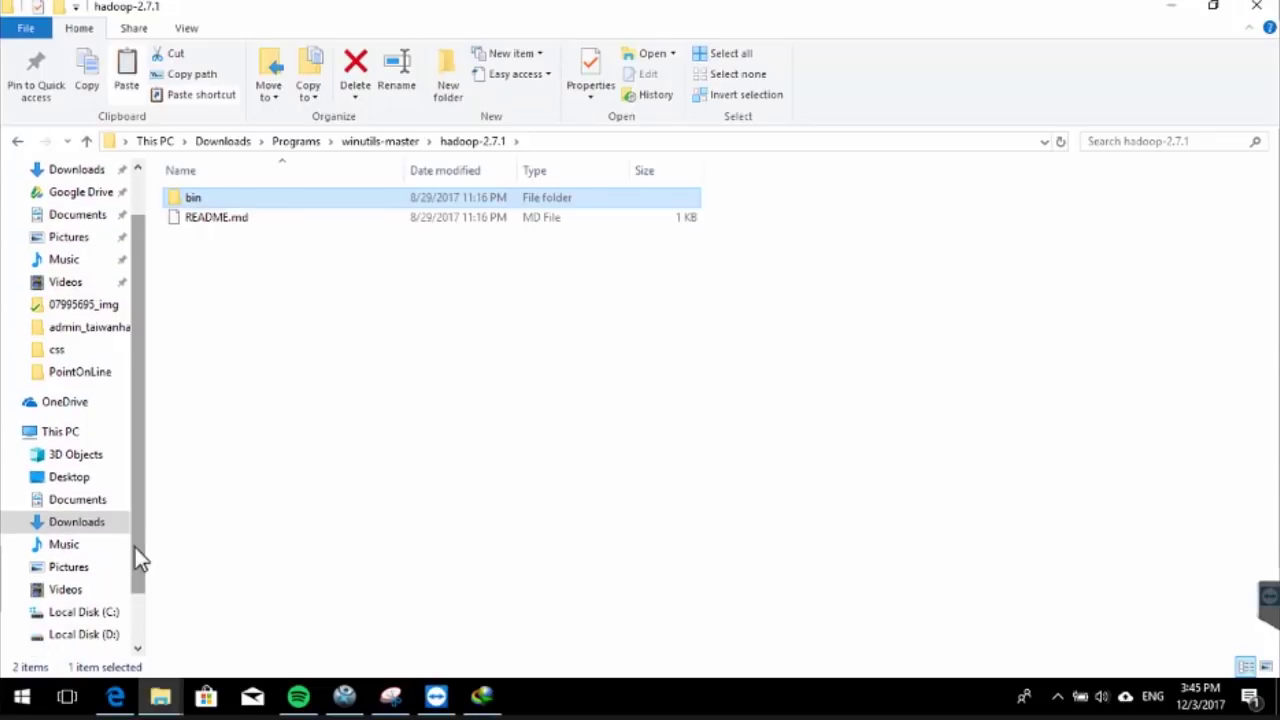
click(99, 614)
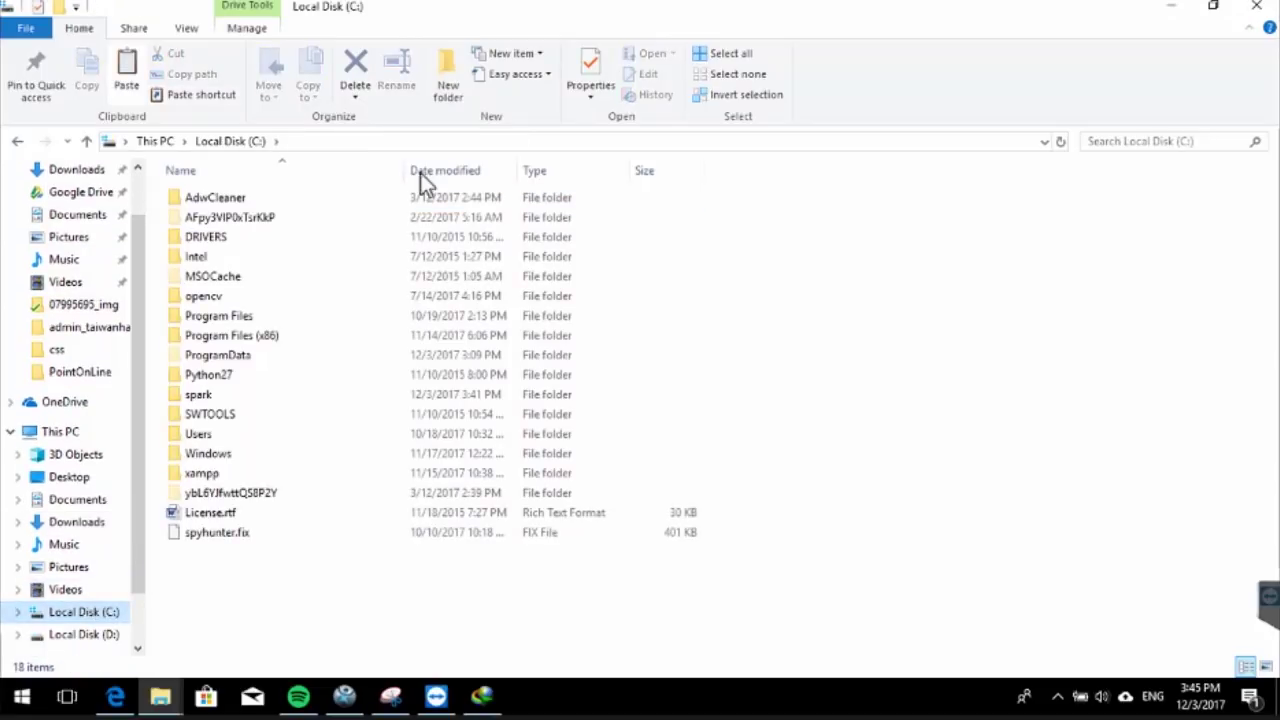
double_click(236, 400)
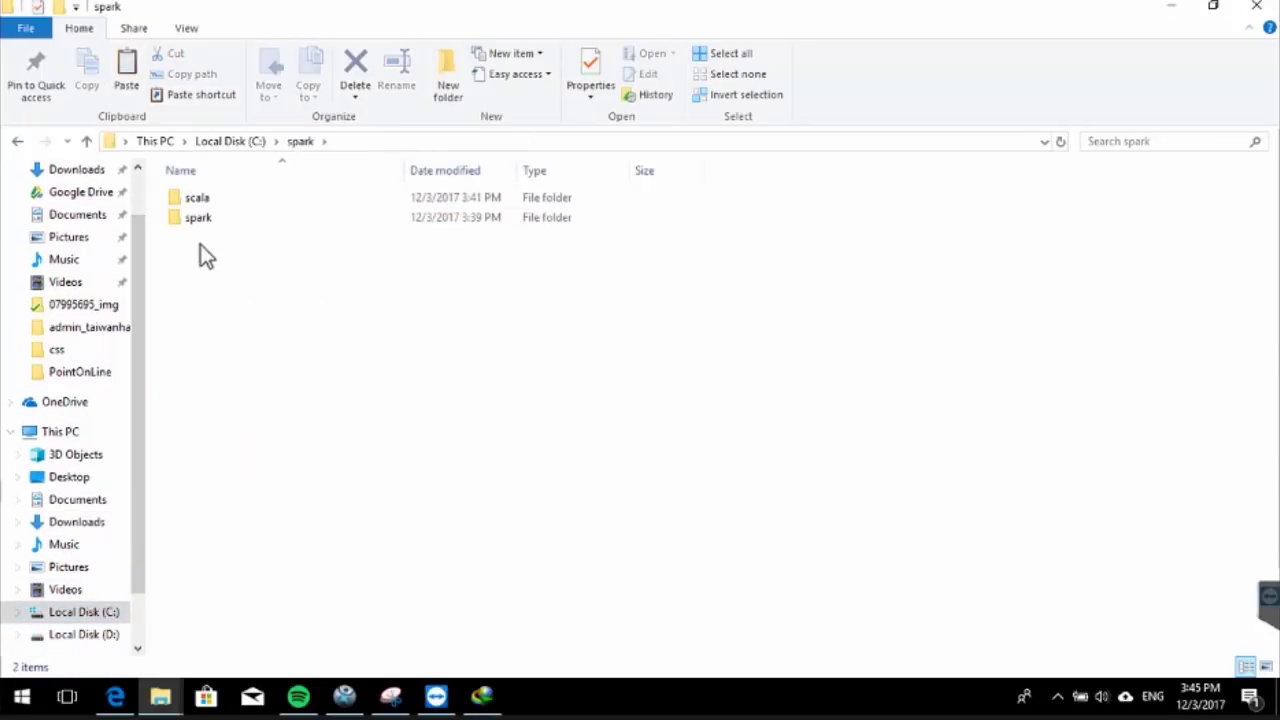
Create a folder named hadoop in C:\spark and paste the copied bin folder into it.
click(441, 79)
text(hadoo)
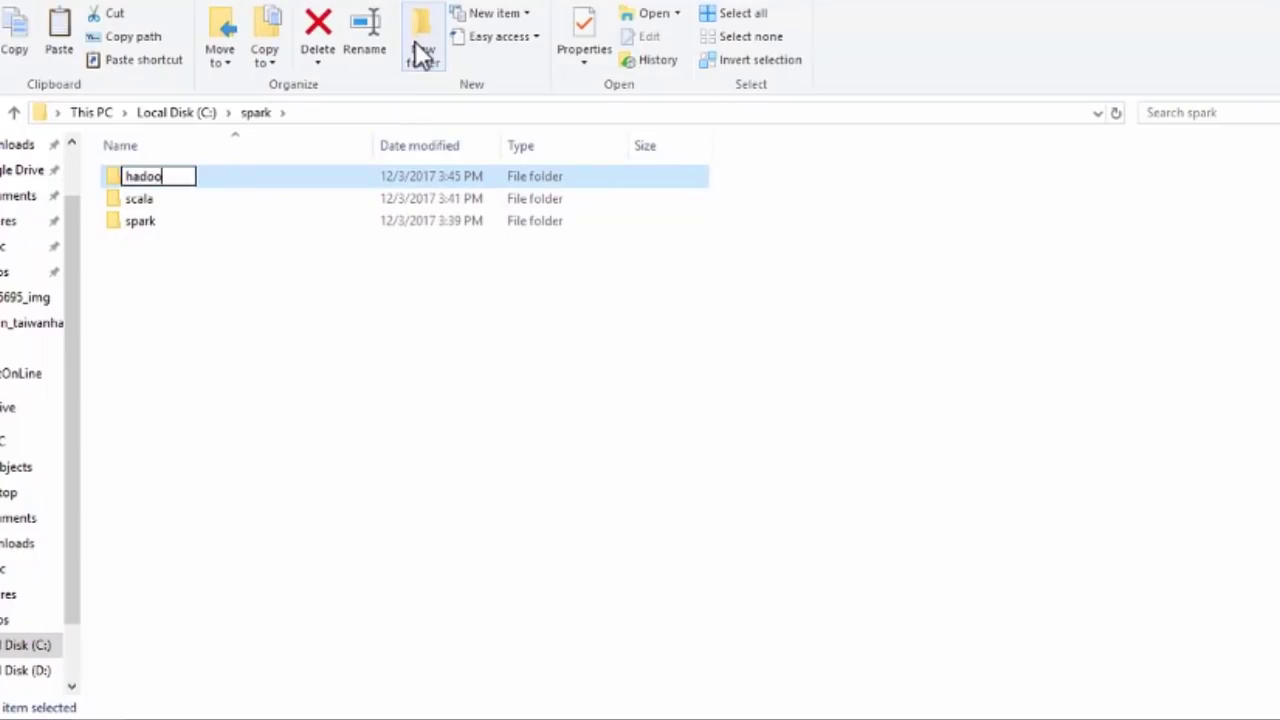
text(p)
key(Return)
key(Return)
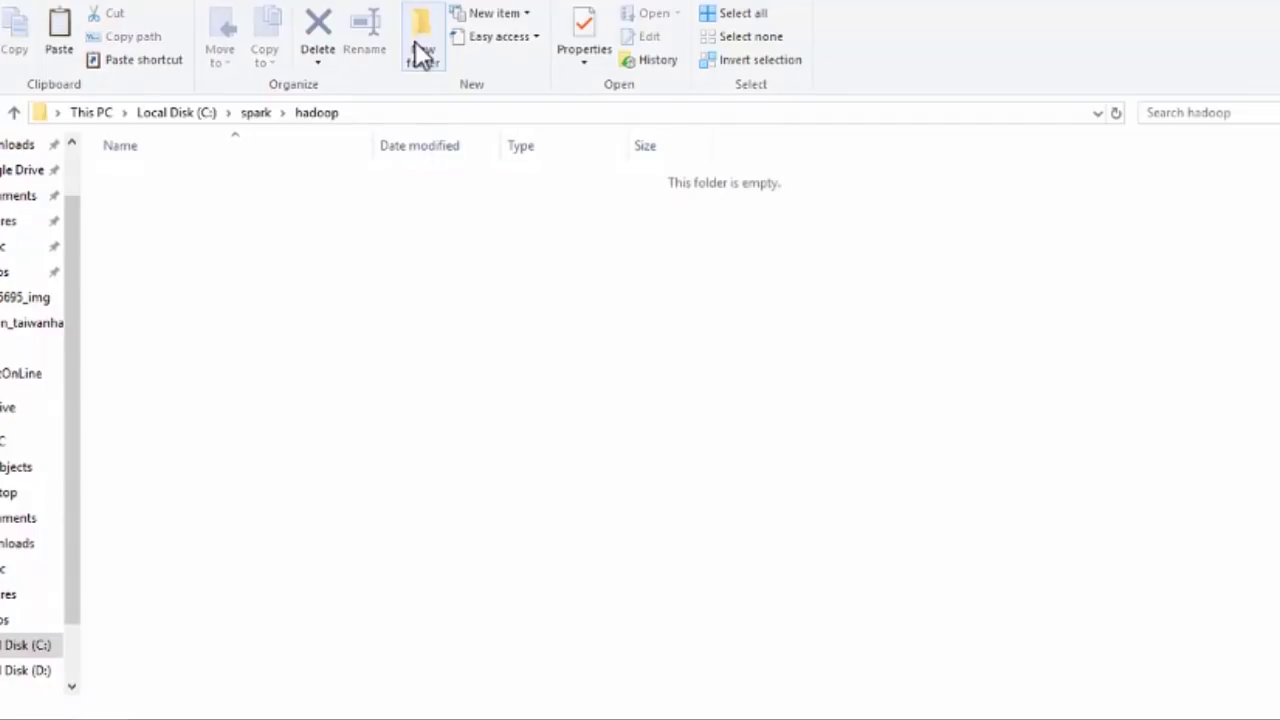
right_click(283, 365)
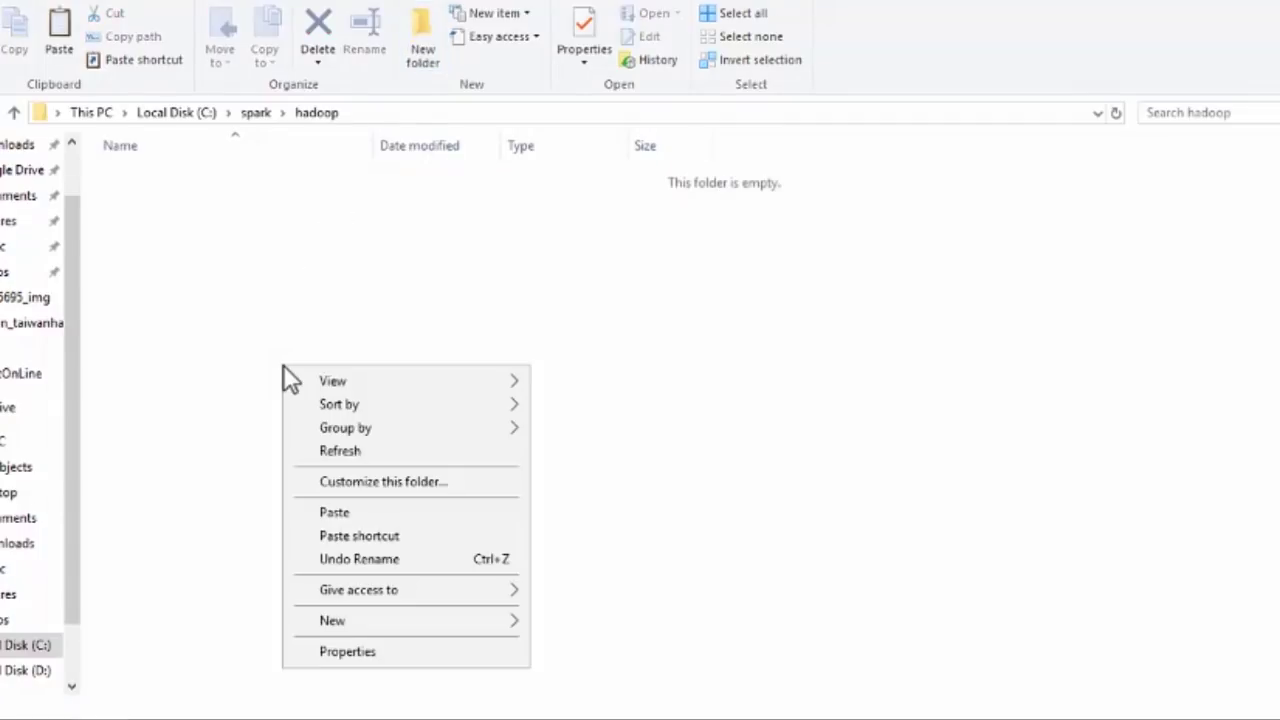
click(338, 512)
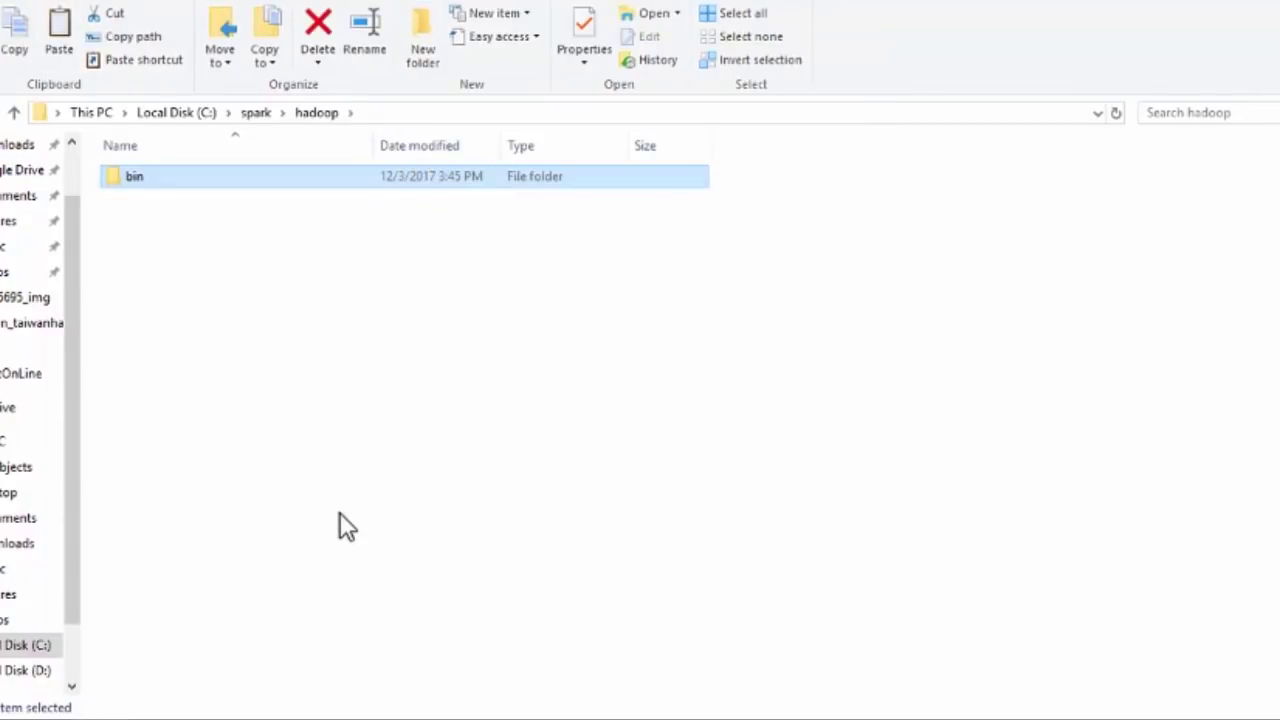
Expand C:\spark in the folder tree and examine the subfolders of hadoop, scala and spark.
drag(78, 451, 73, 661)
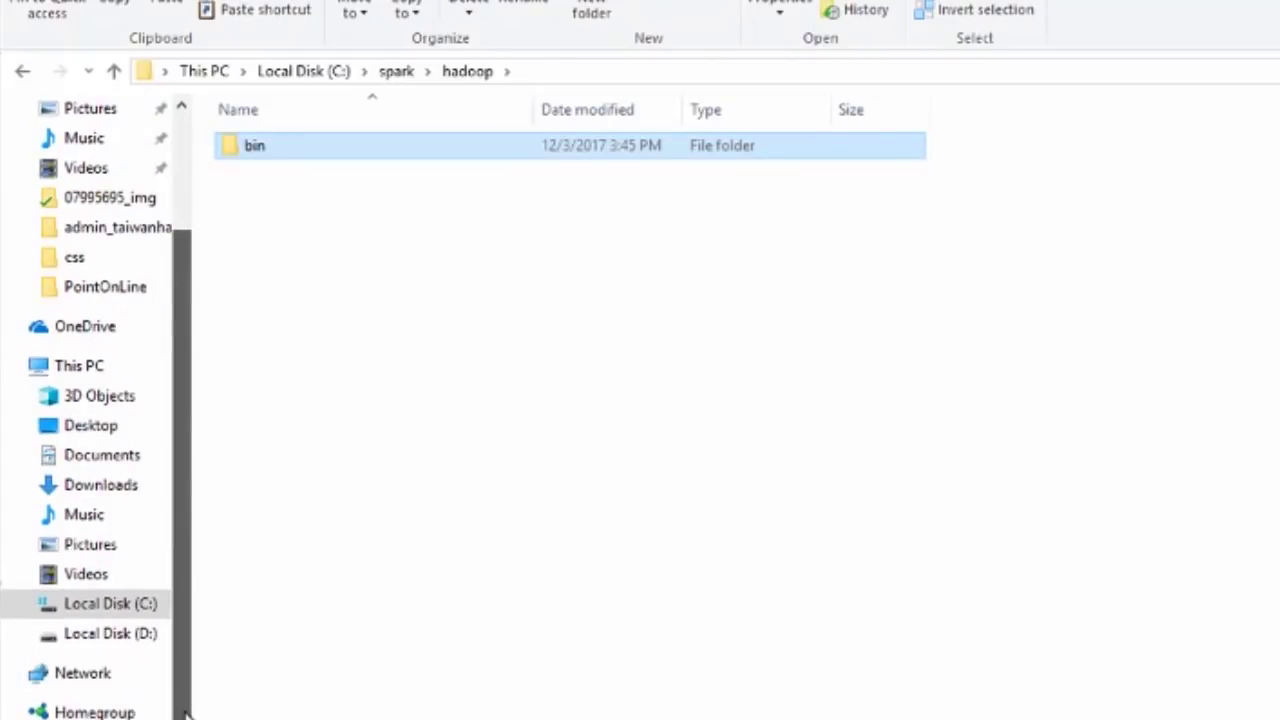
click(24, 605)
drag(186, 529, 184, 571)
click(31, 465)
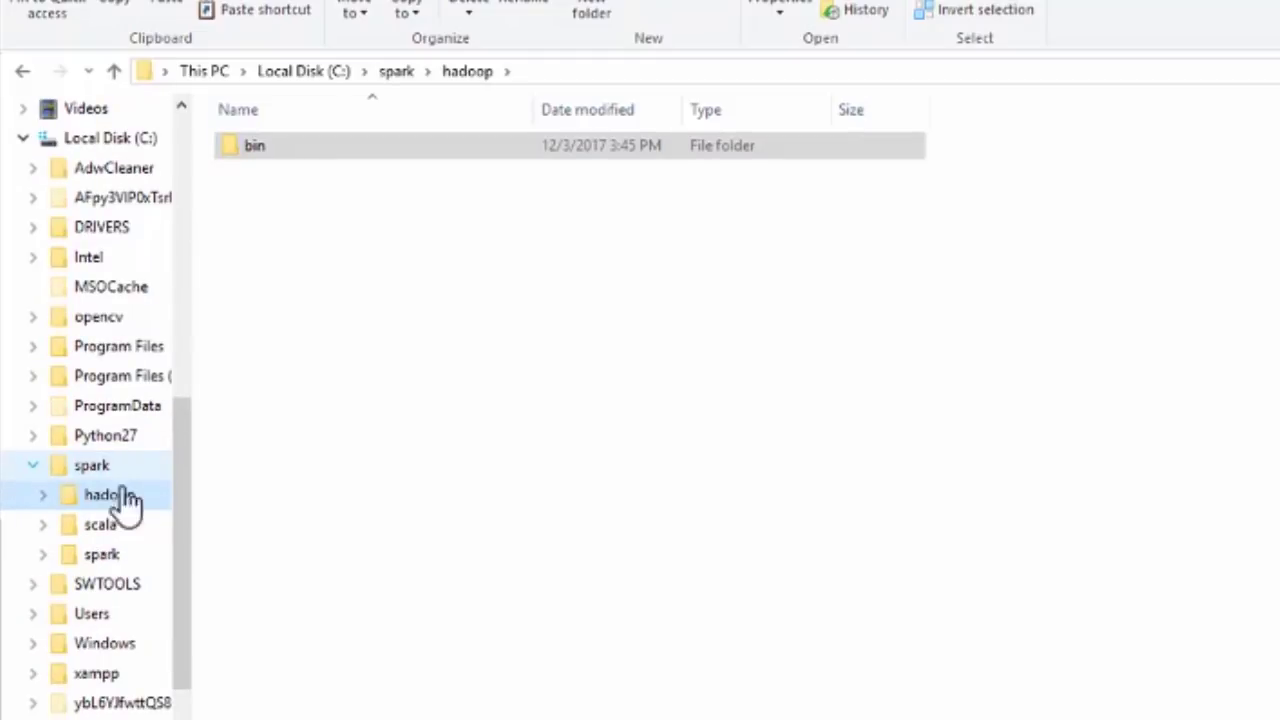
click(42, 496)
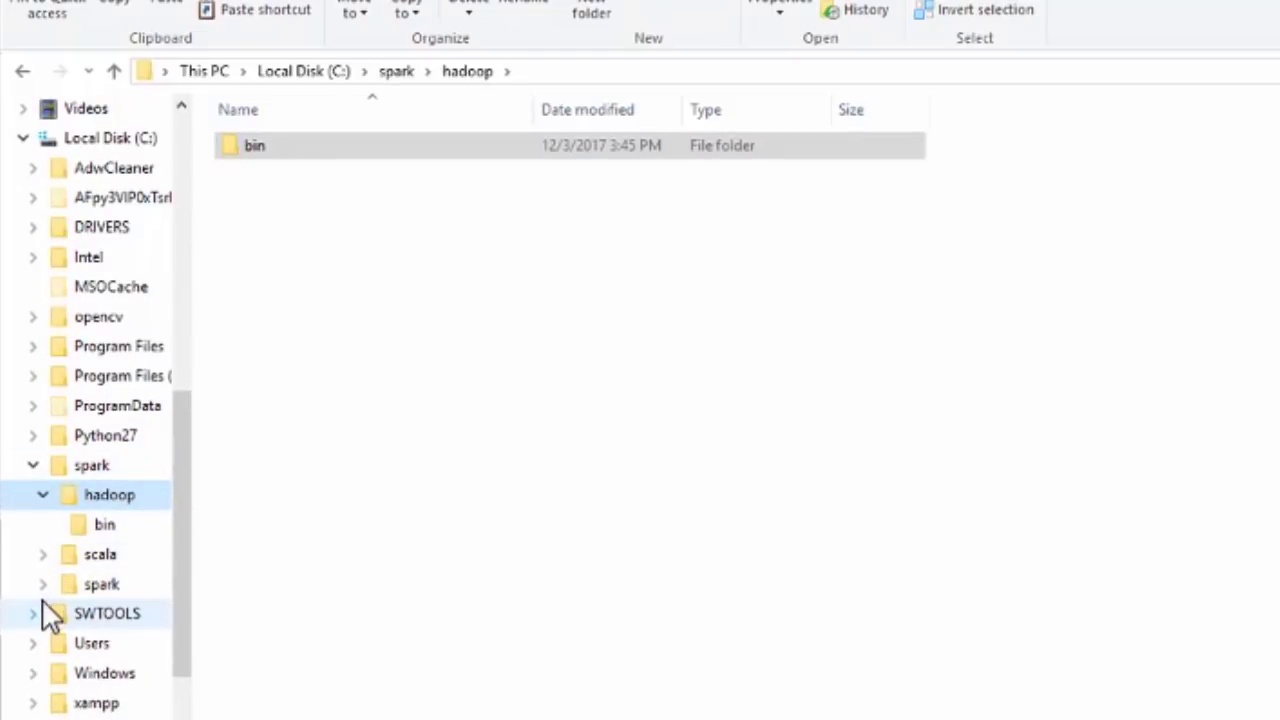
click(43, 555)
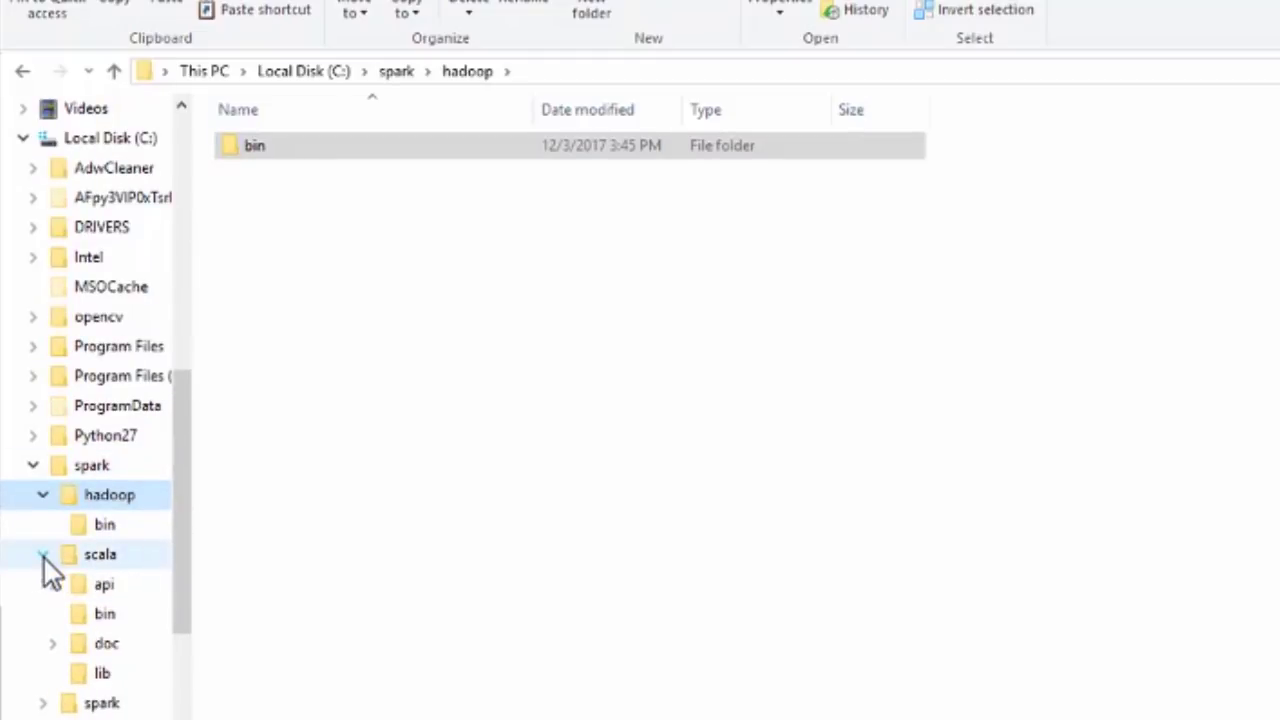
click(43, 703)
drag(181, 572, 183, 582)
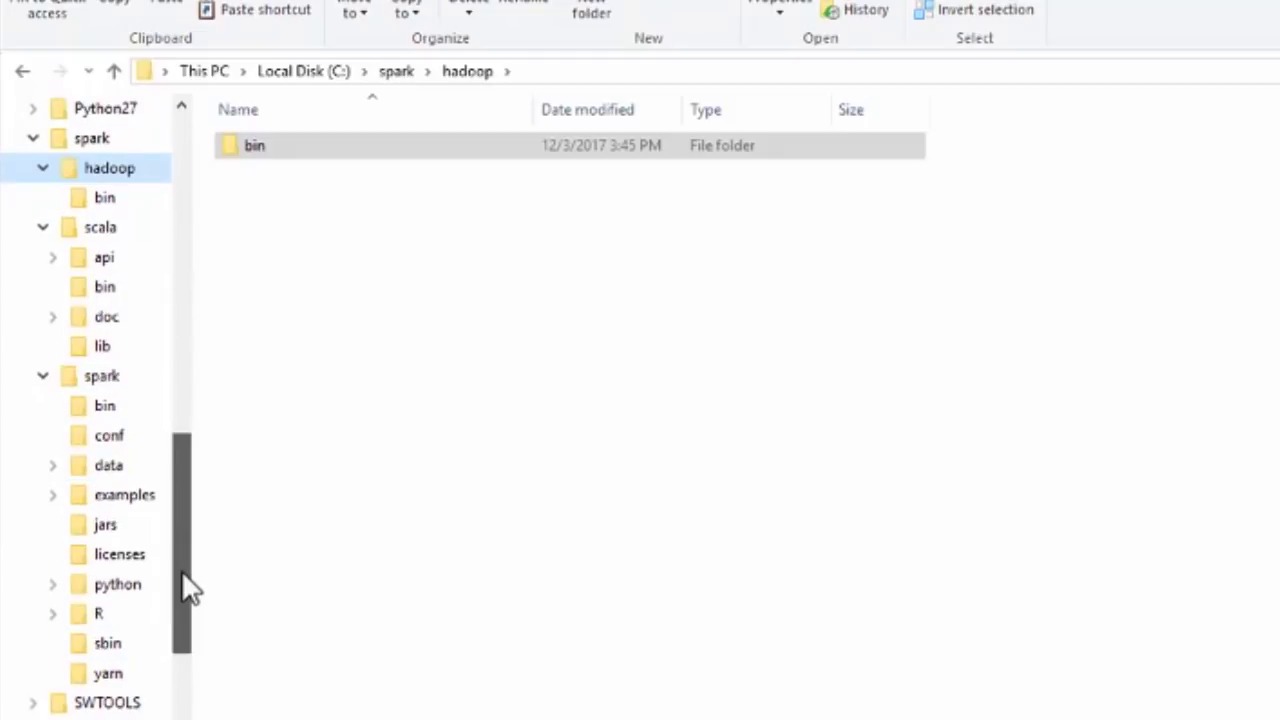
drag(184, 469, 194, 491)
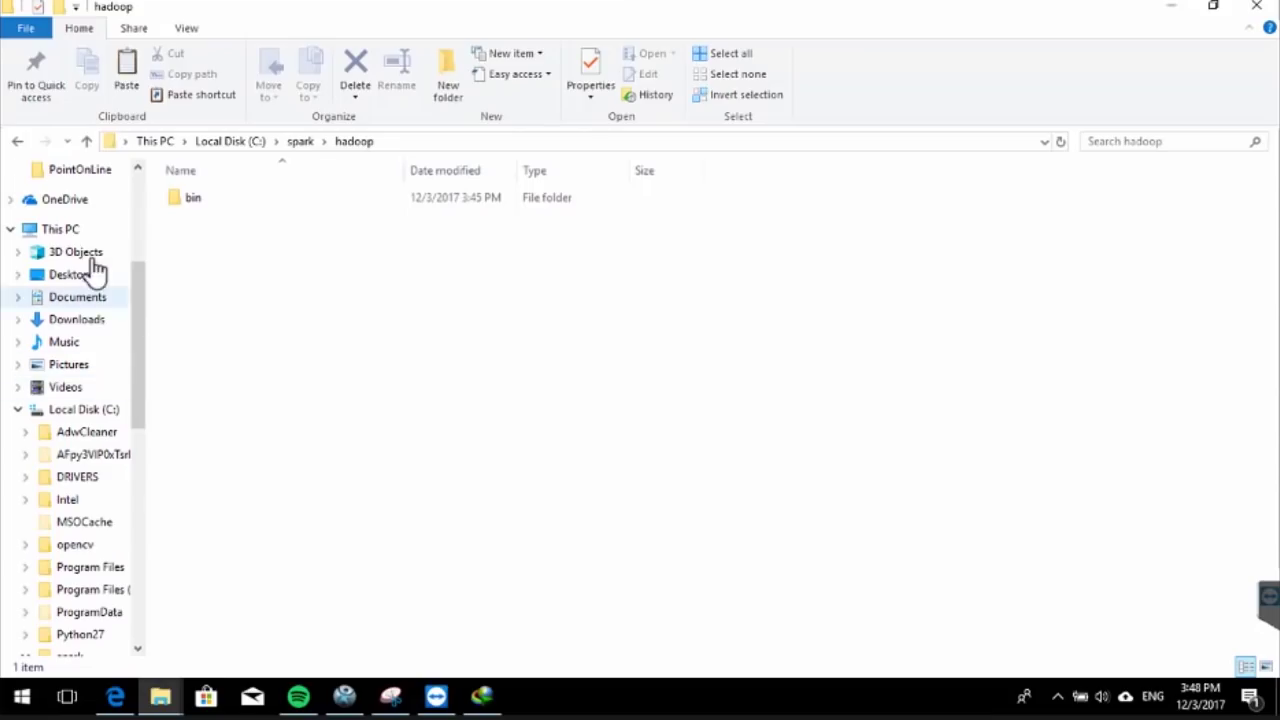
Open the Environment Variables settings from the computer's advanced system settings.
right_click(62, 232)
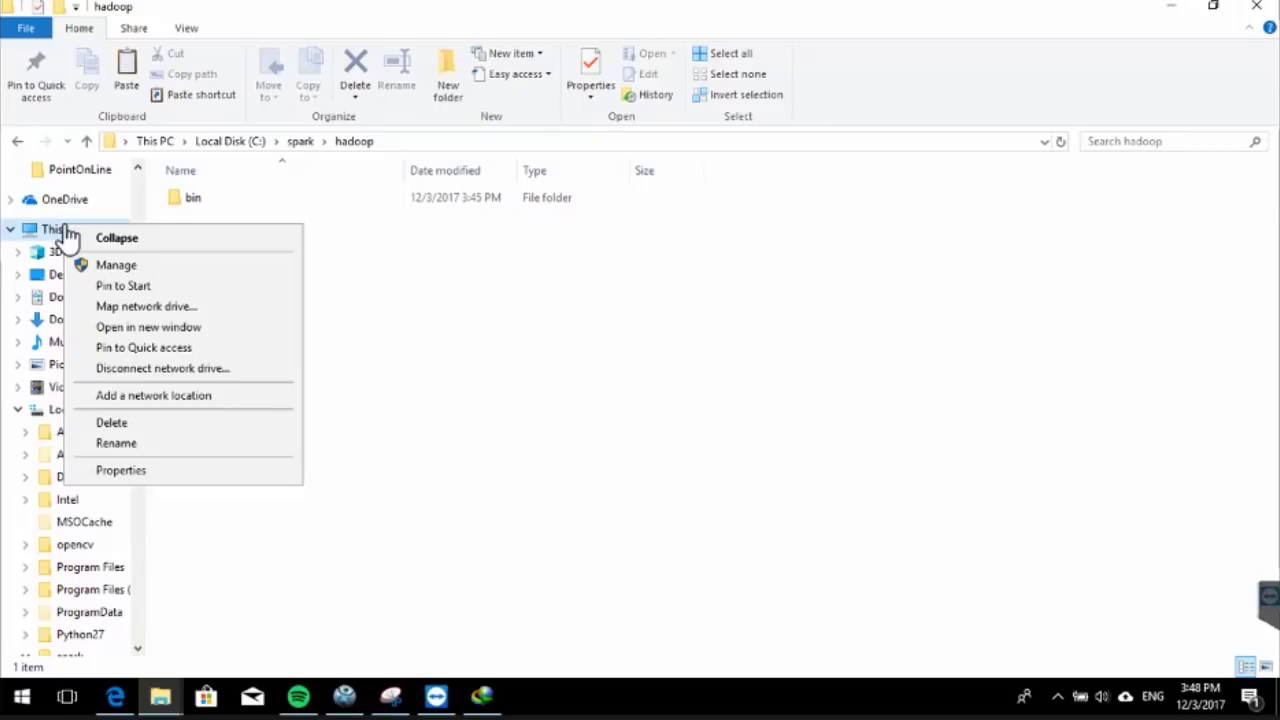
click(127, 472)
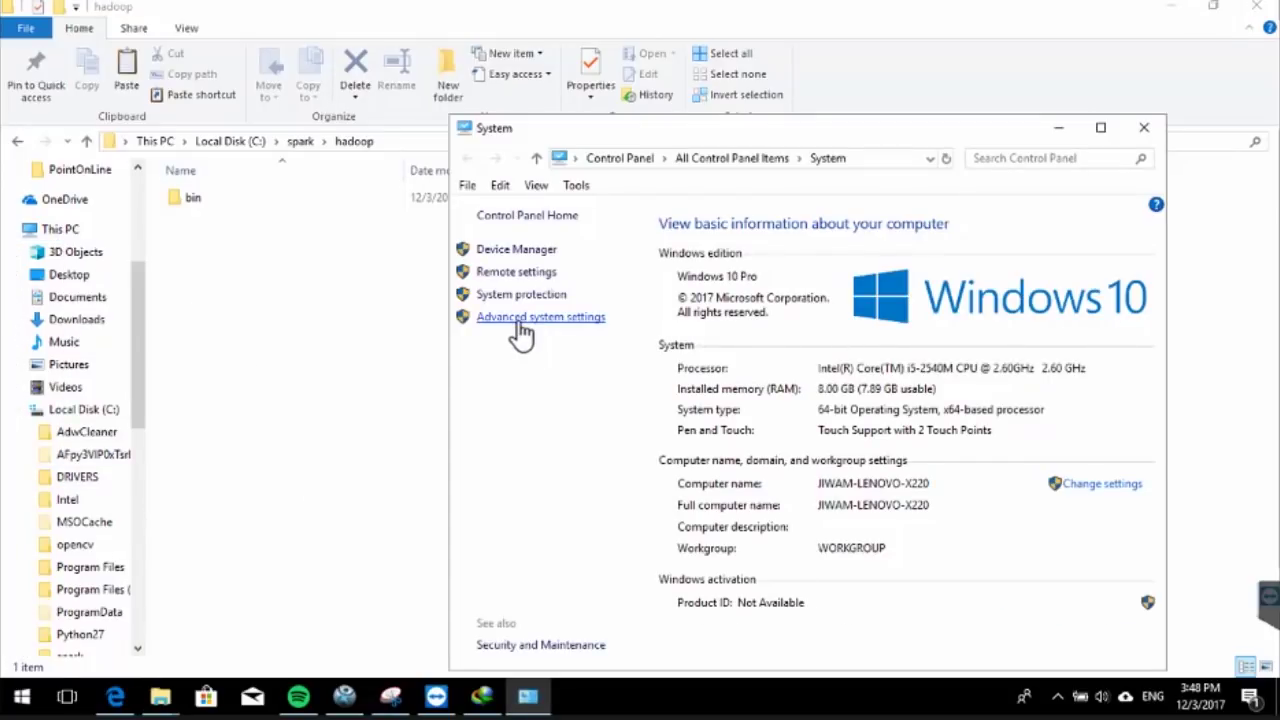
click(521, 318)
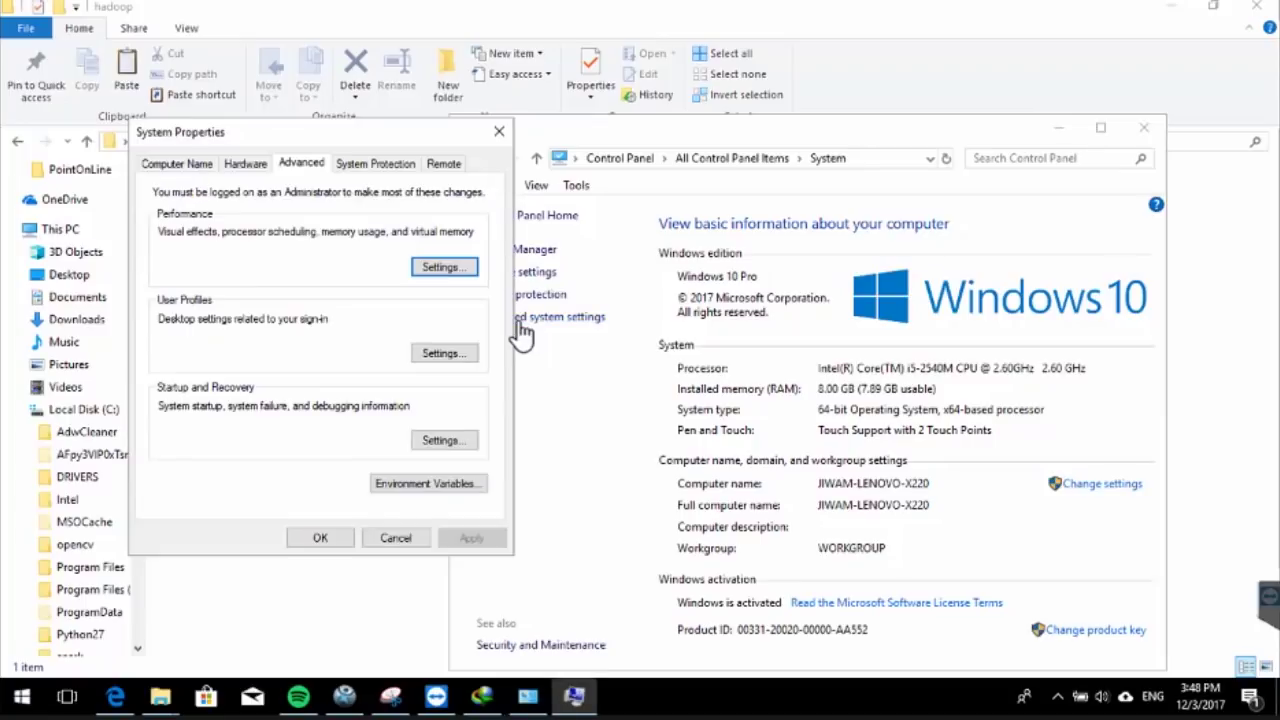
drag(330, 145, 805, 177)
click(885, 524)
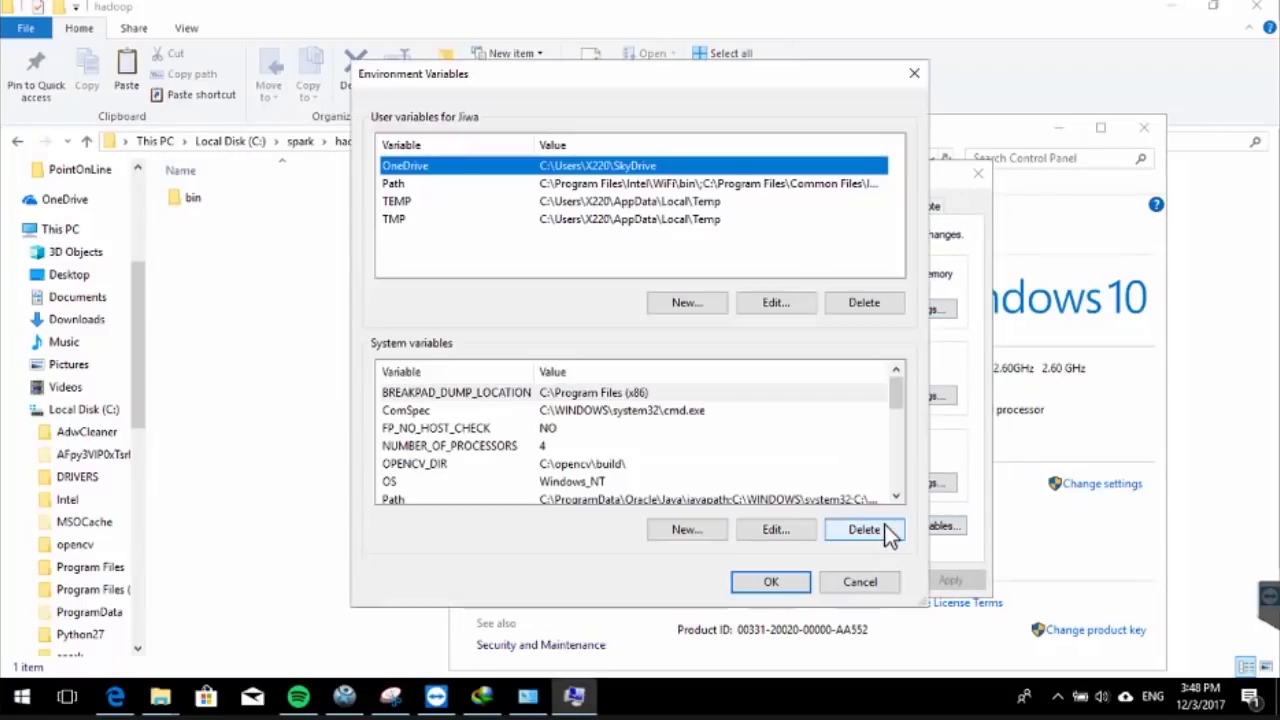
drag(616, 79, 661, 53)
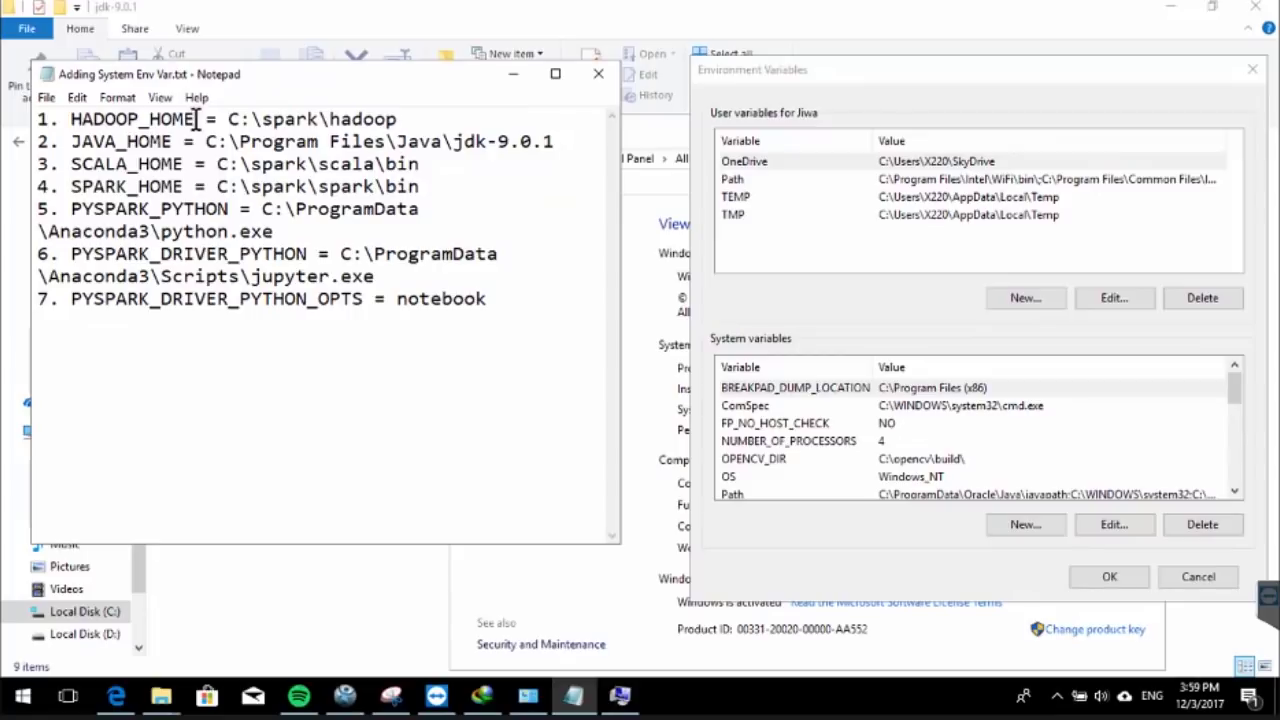
Define a new system variable HADOOP_HOME with the value C:\spark\hadoop, copying both from the Adding System Env Var.txt notes.
drag(196, 119, 72, 118)
key(ctrl+c)
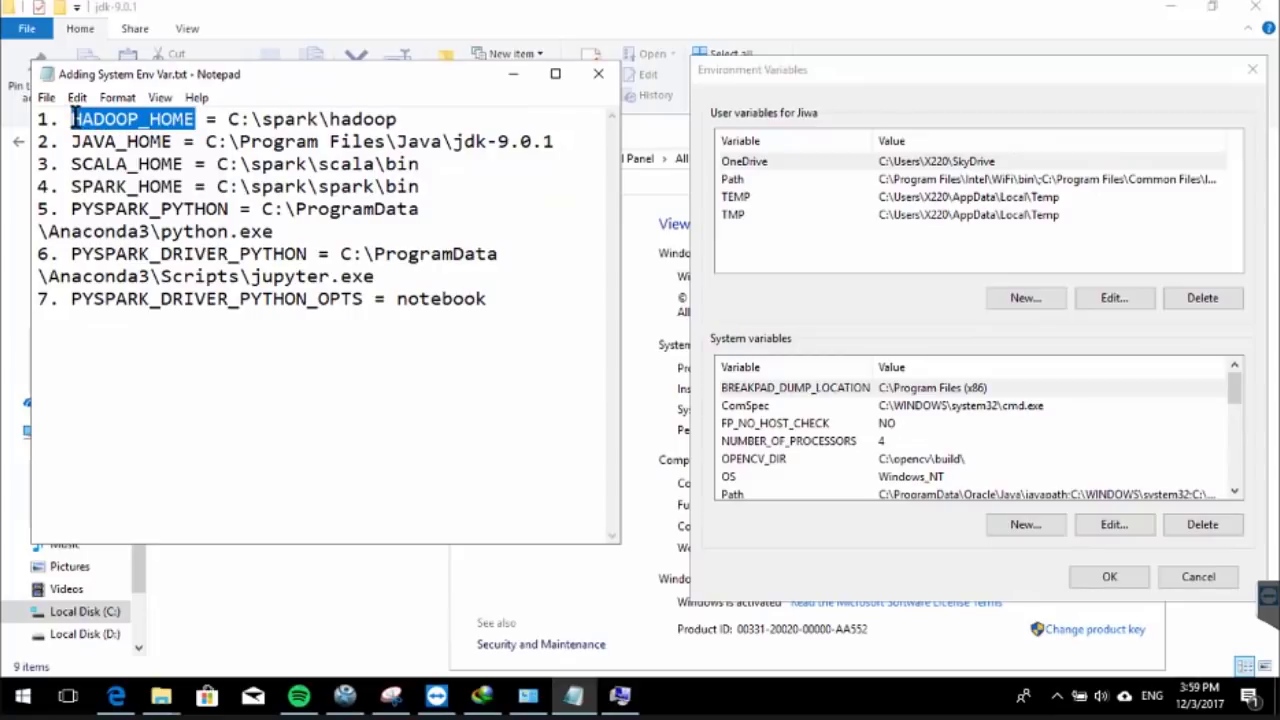
click(1038, 521)
key(ctrl+v)
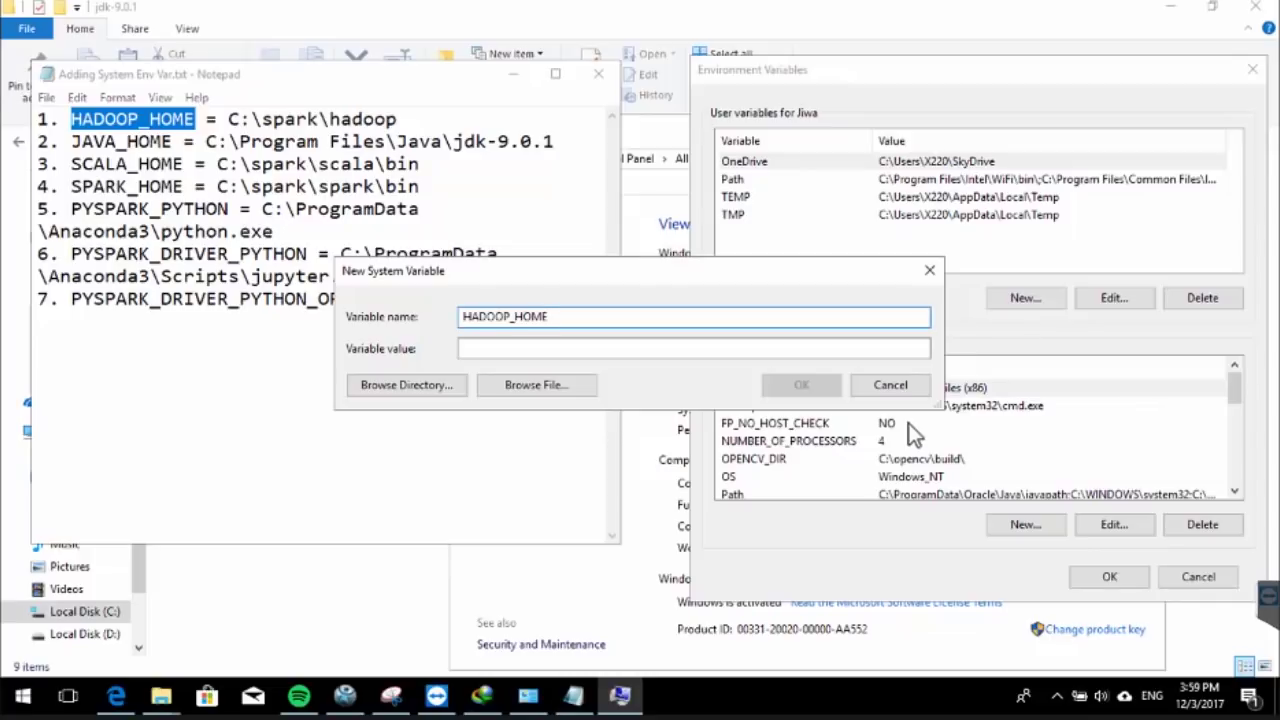
drag(414, 120, 231, 116)
key(ctrl+c)
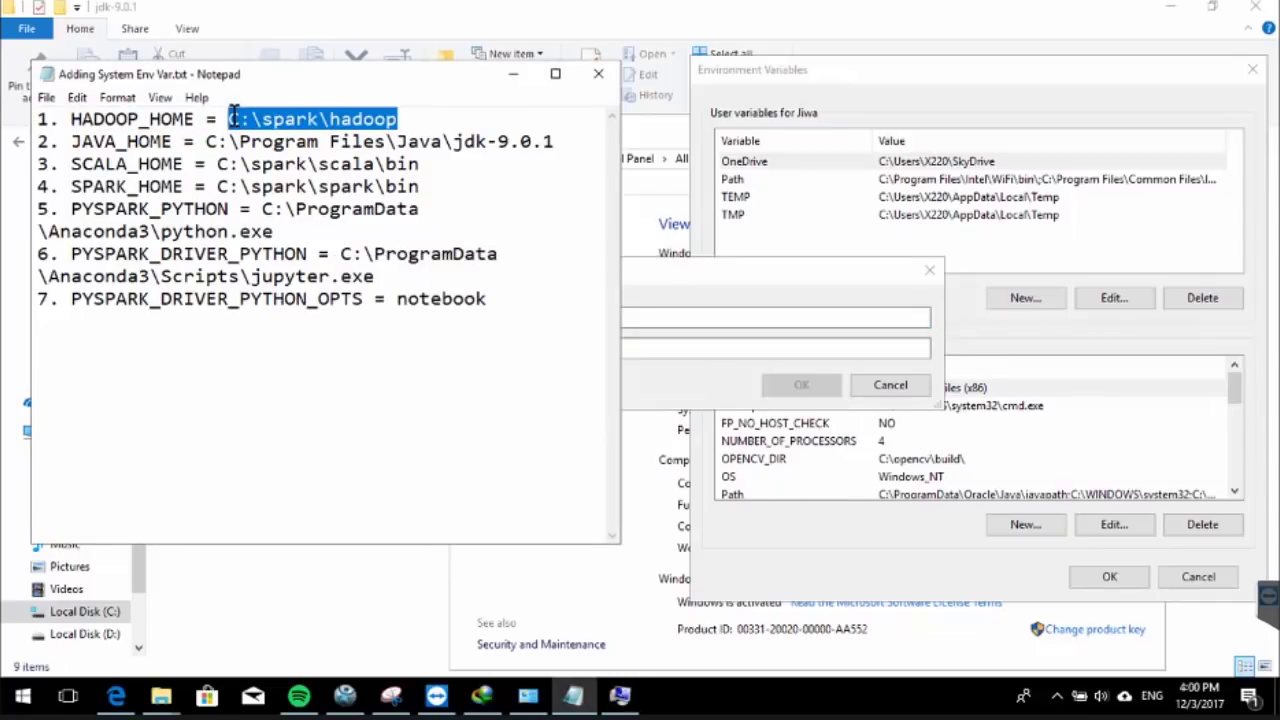
click(786, 349)
key(ctrl+v)
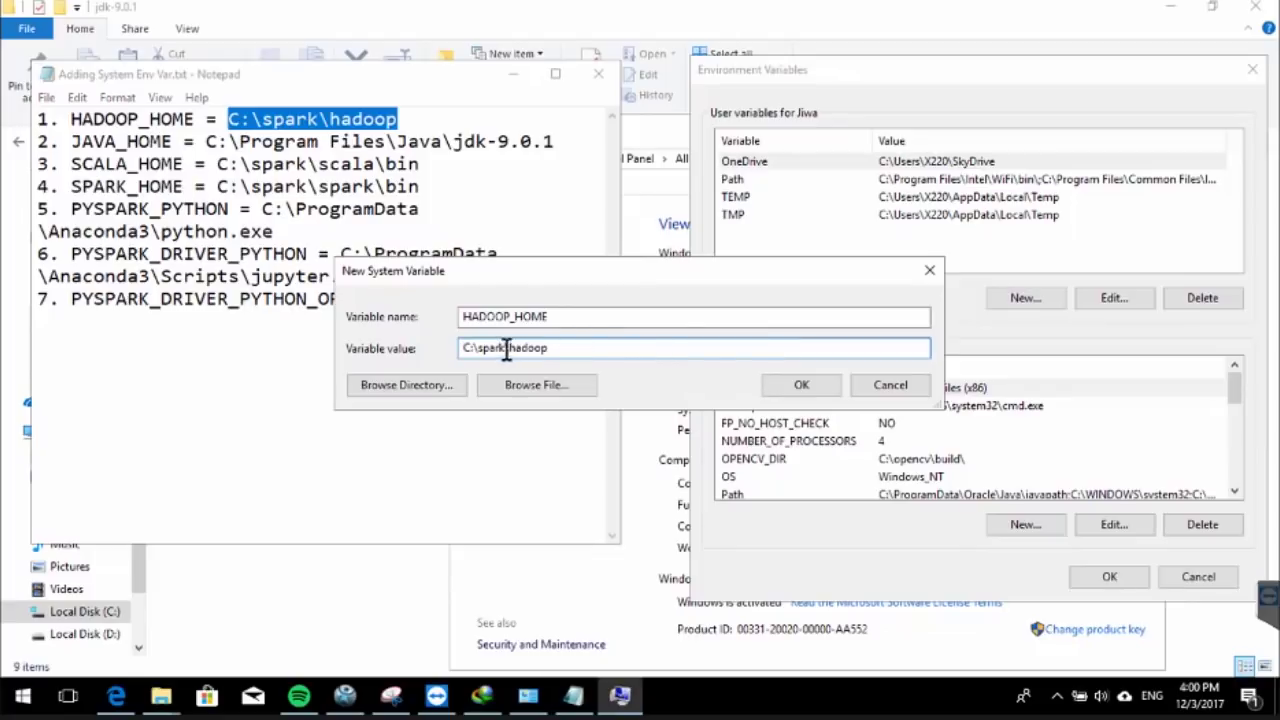
Check the hadoop folder's location in C:\spark and save the HADOOP_HOME system variable.
click(107, 618)
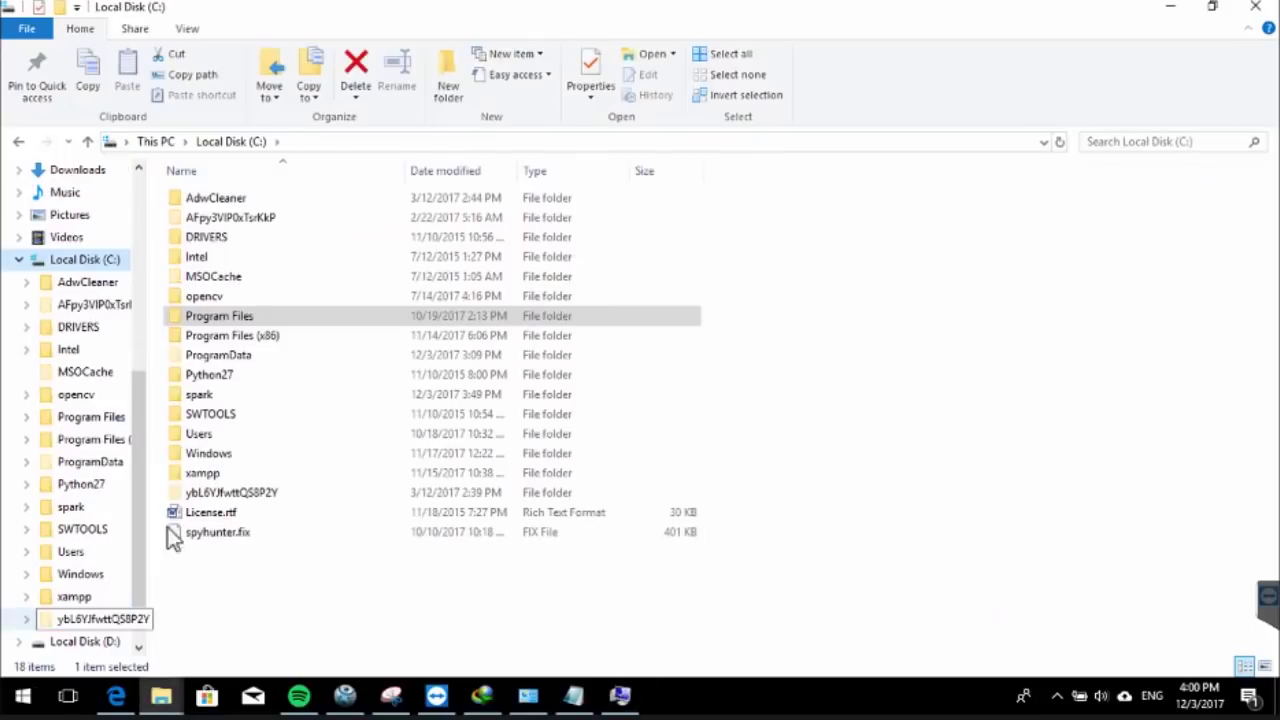
double_click(216, 394)
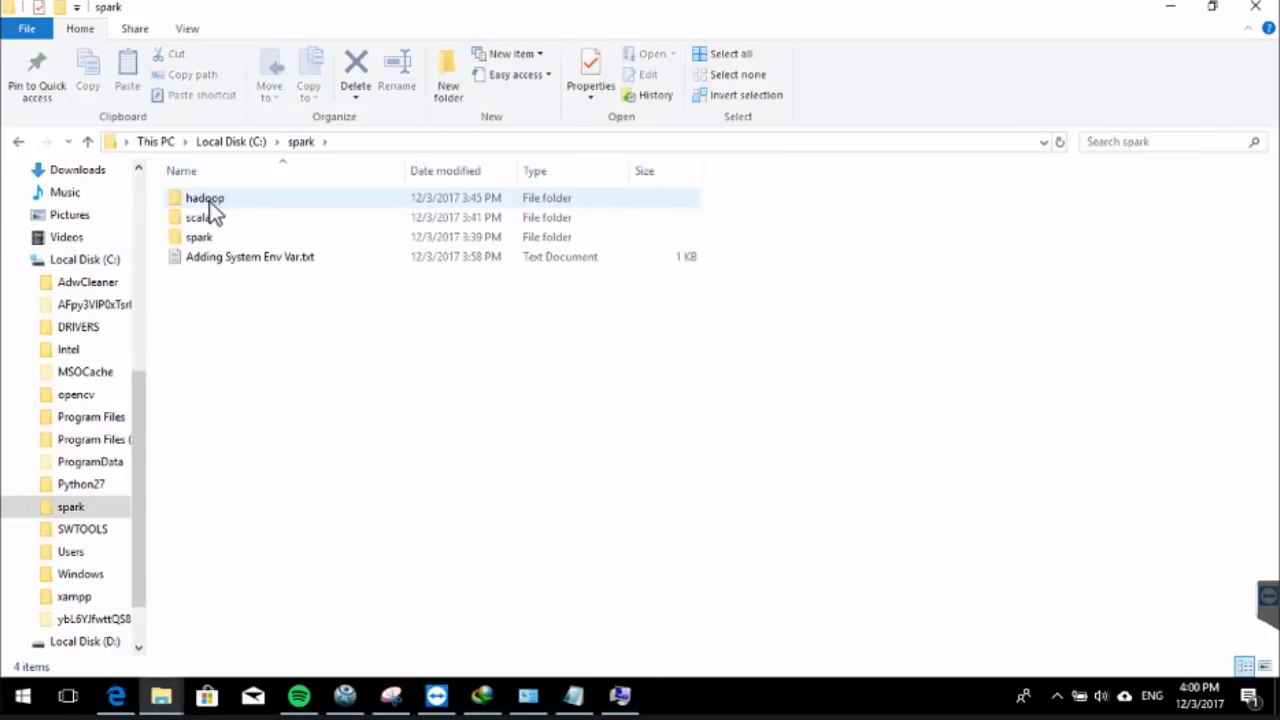
click(620, 695)
click(573, 695)
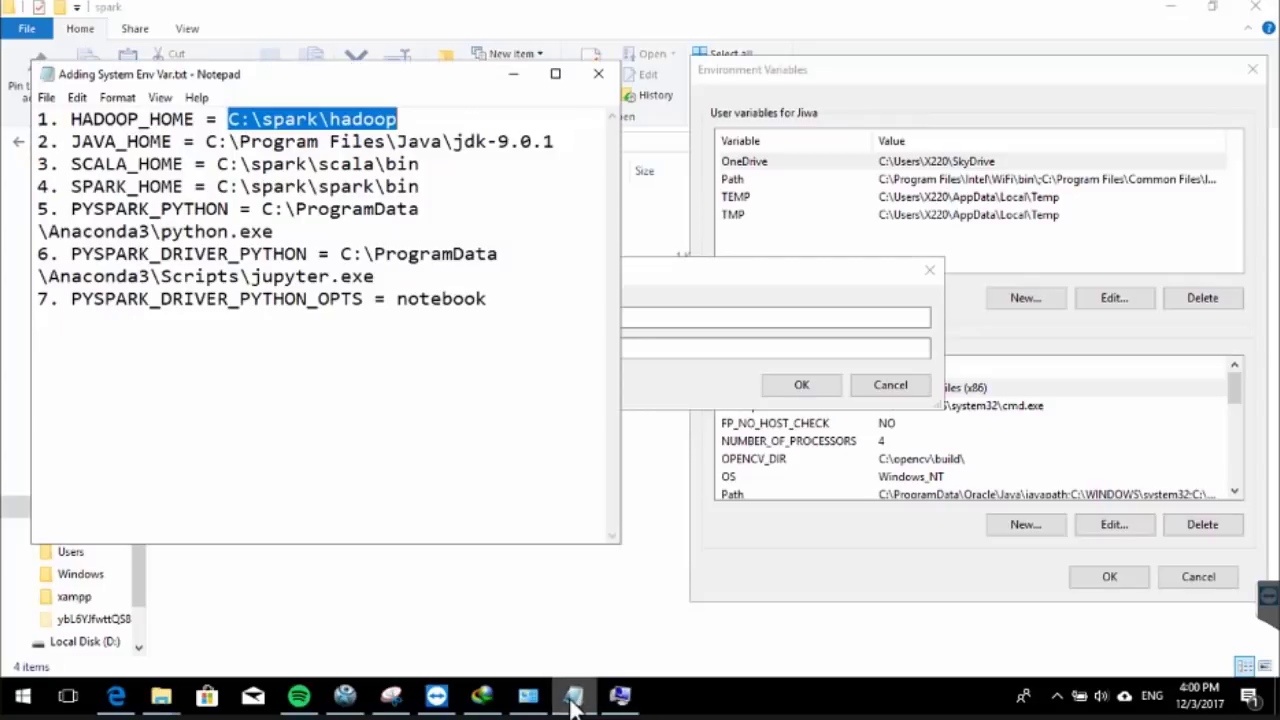
click(758, 284)
click(797, 384)
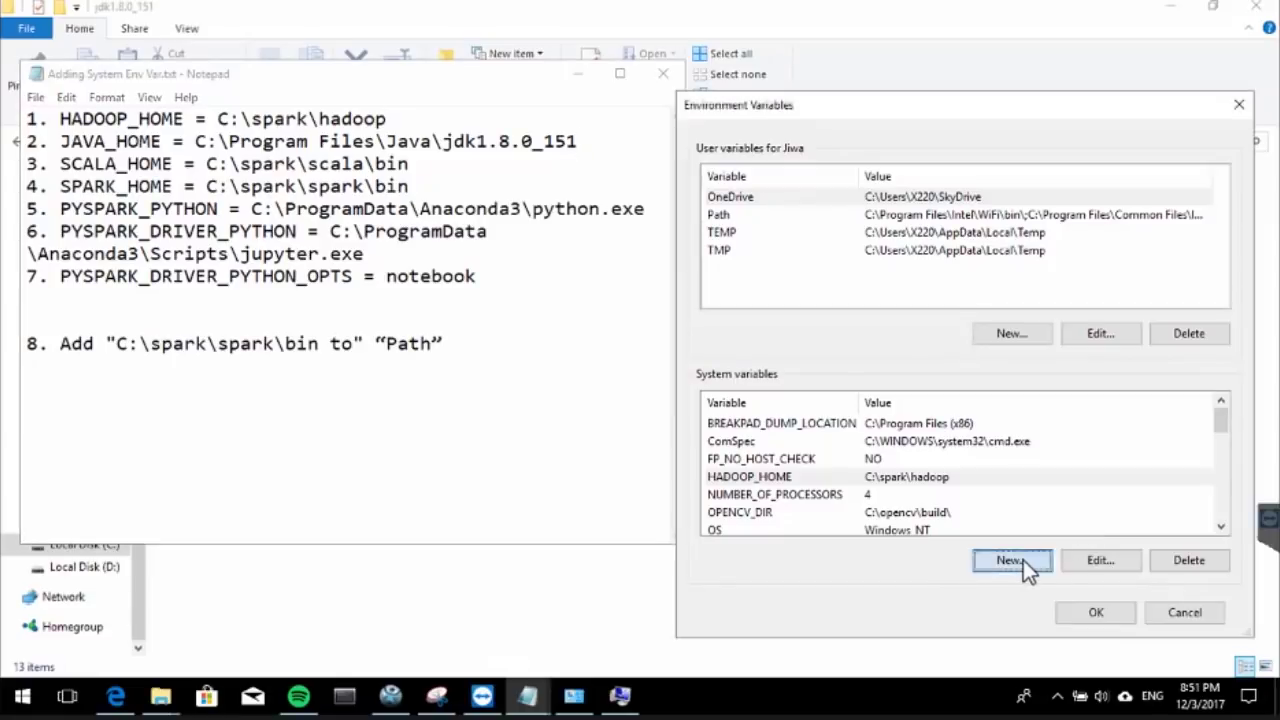
Define a new system variable JAVA_HOME with the value C:\Program Files\Java\jdk1.8.0_151, copying both from the notes.
click(1023, 560)
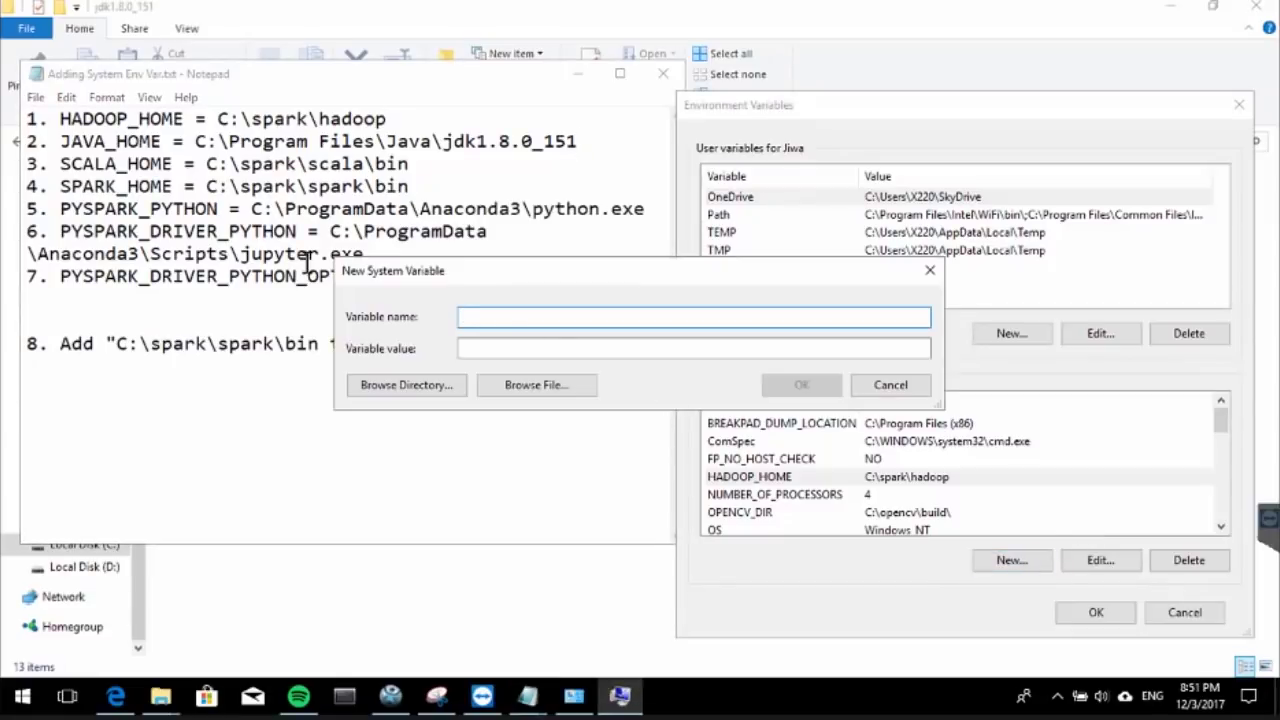
click(90, 145)
double_click(88, 143)
key(ctrl+c)
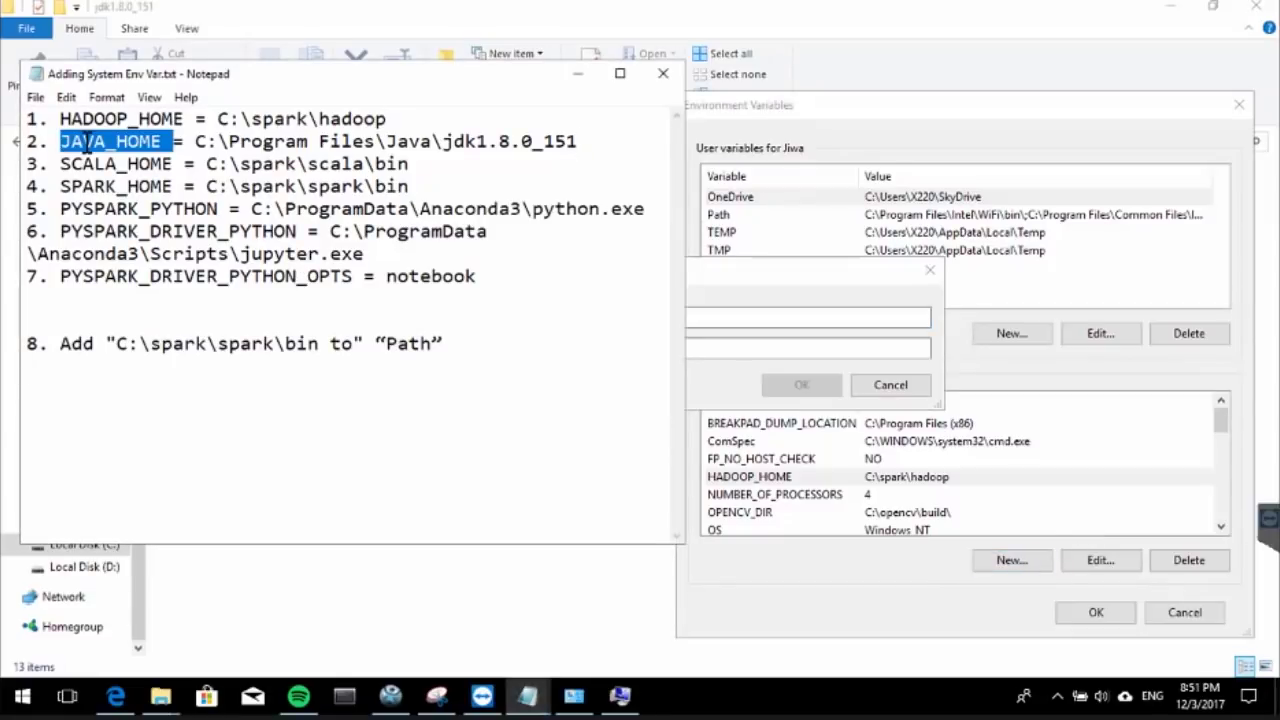
click(752, 318)
key(ctrl+v)
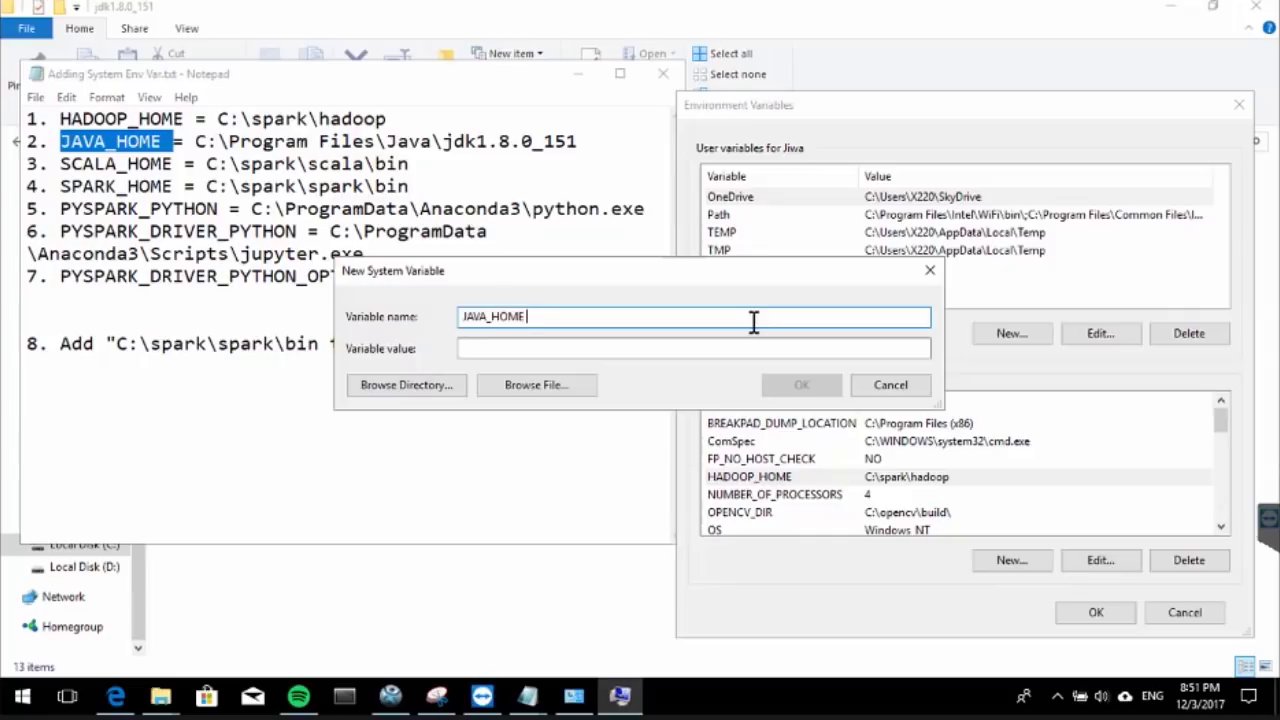
click(580, 143)
shift+click(198, 143)
key(ctrl+c)
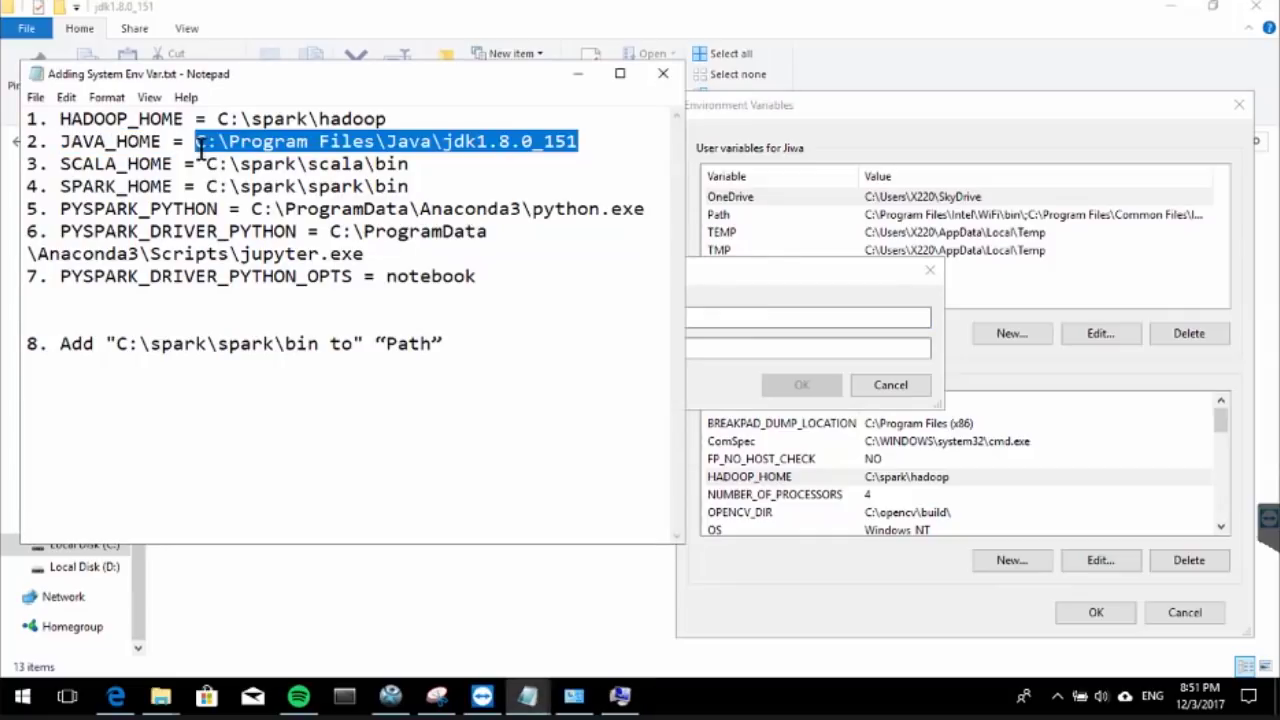
click(744, 350)
key(ctrl+v)
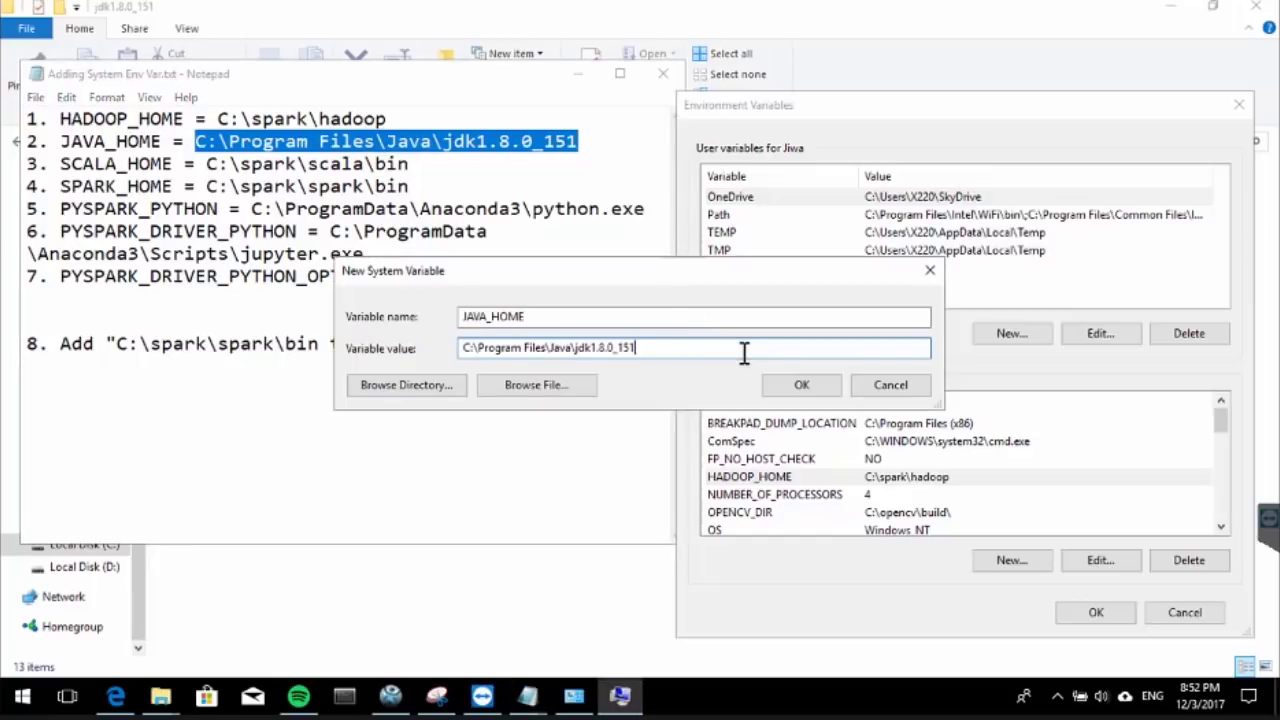
Check the JDK folder's path in C:\Program Files\Java\jdk1.8.0_151 and save the JAVA_HOME system variable.
click(491, 483)
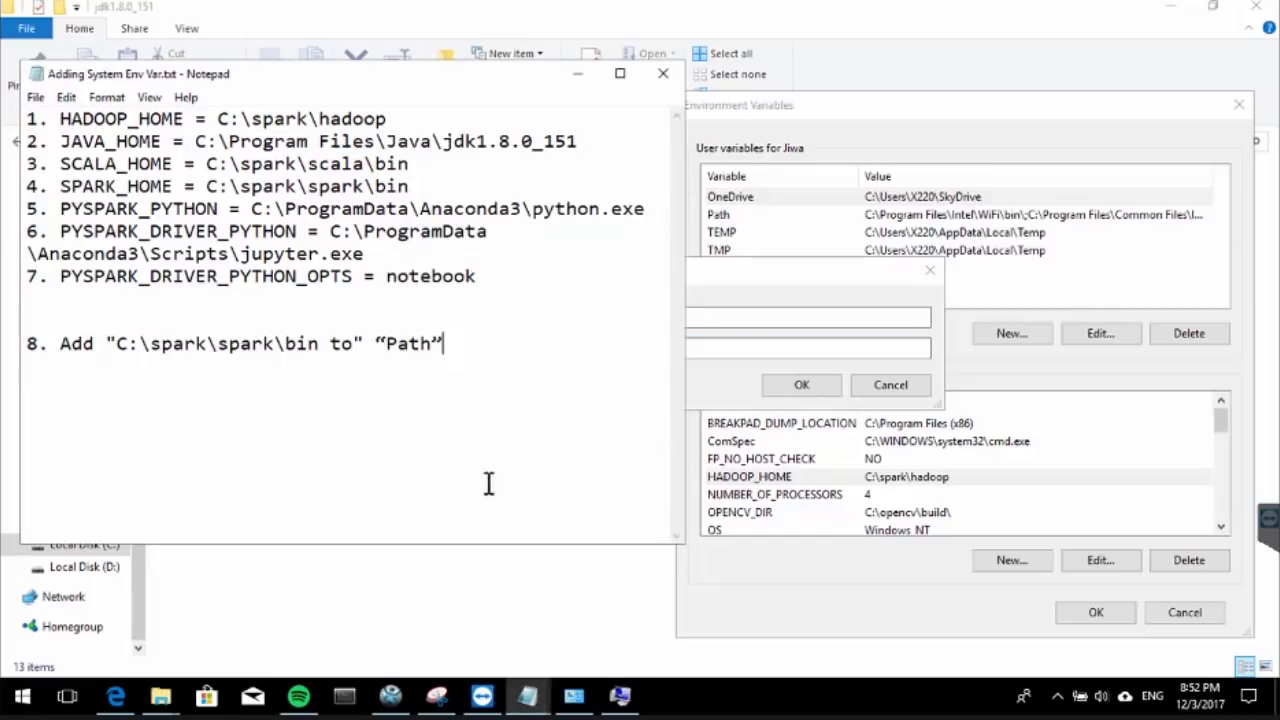
click(290, 18)
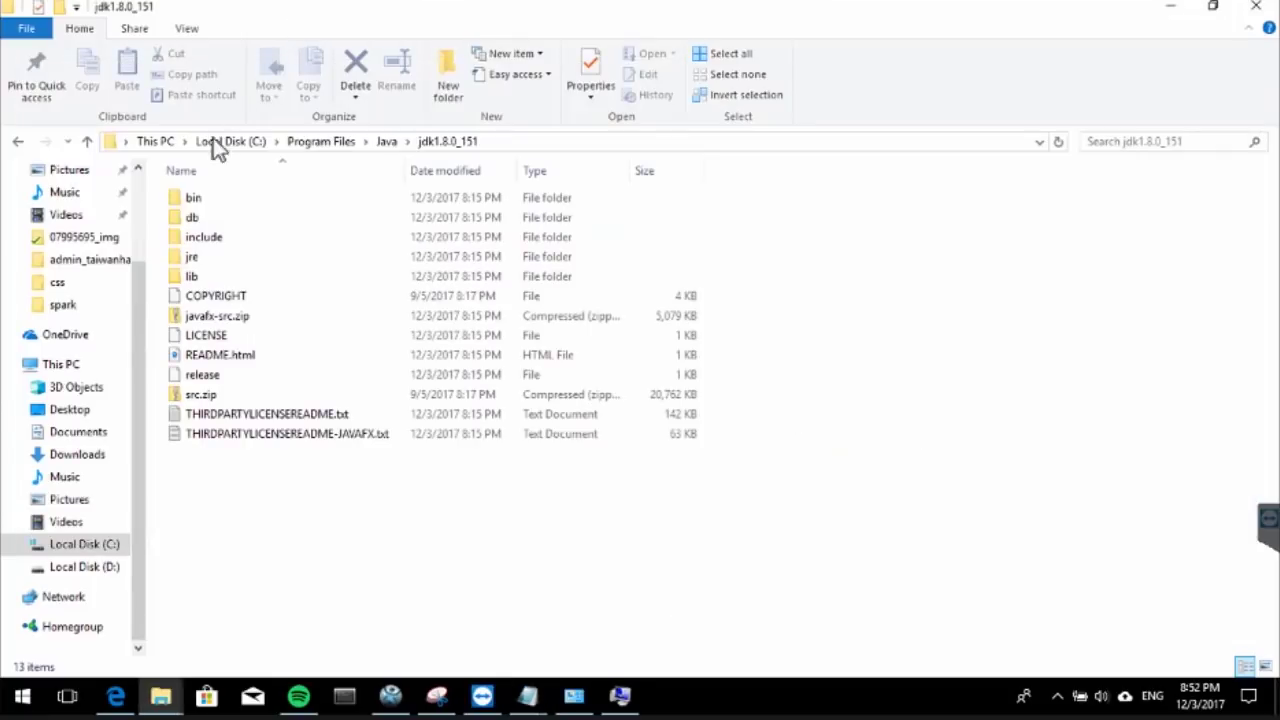
click(72, 548)
double_click(276, 318)
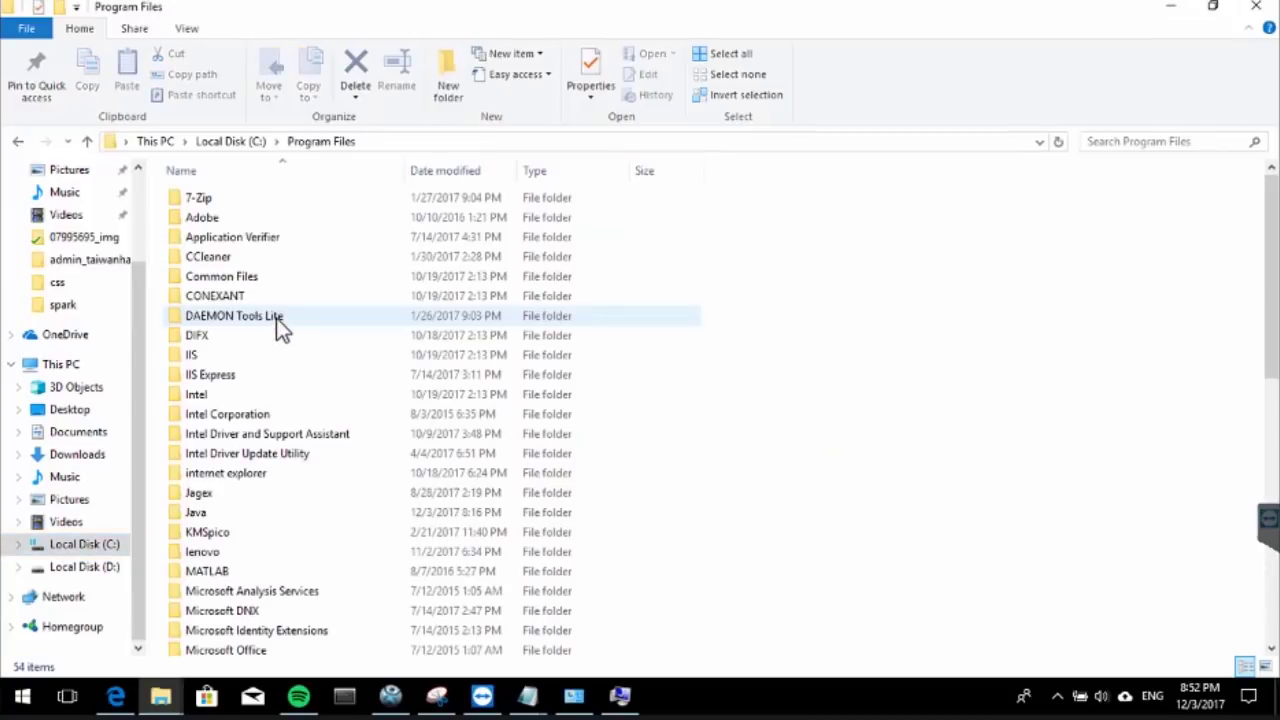
click(195, 513)
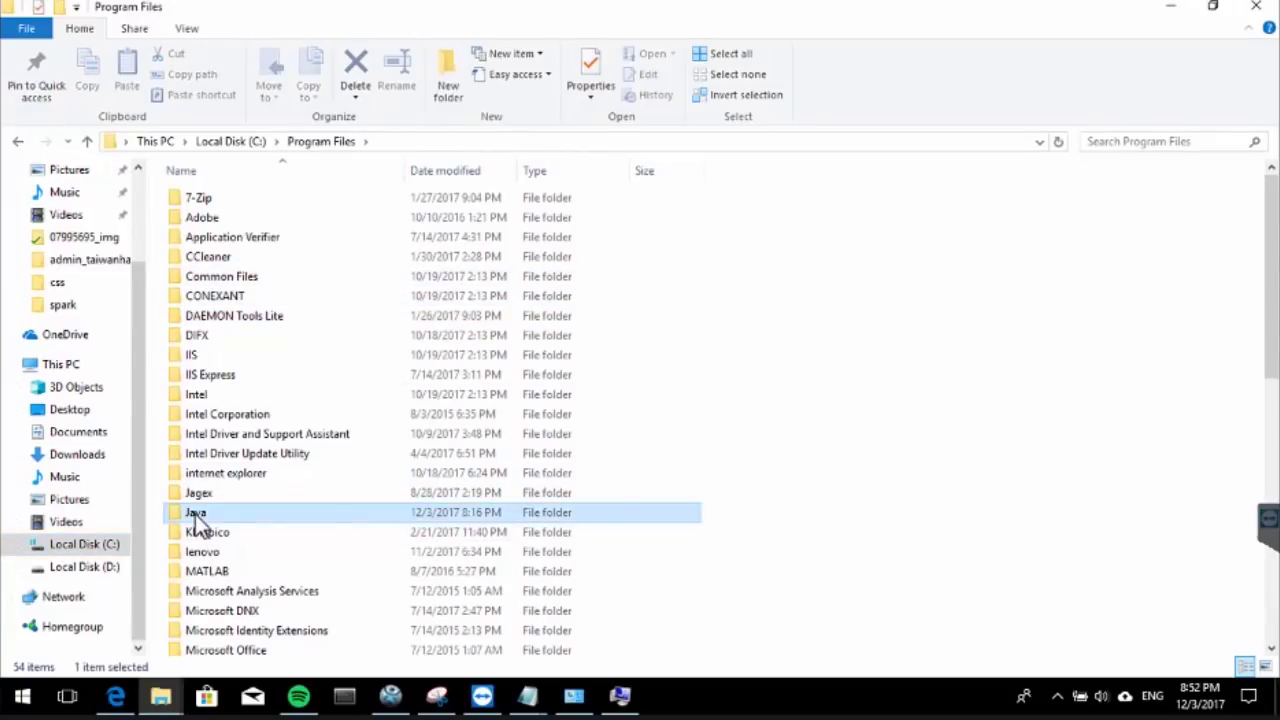
double_click(195, 513)
double_click(235, 199)
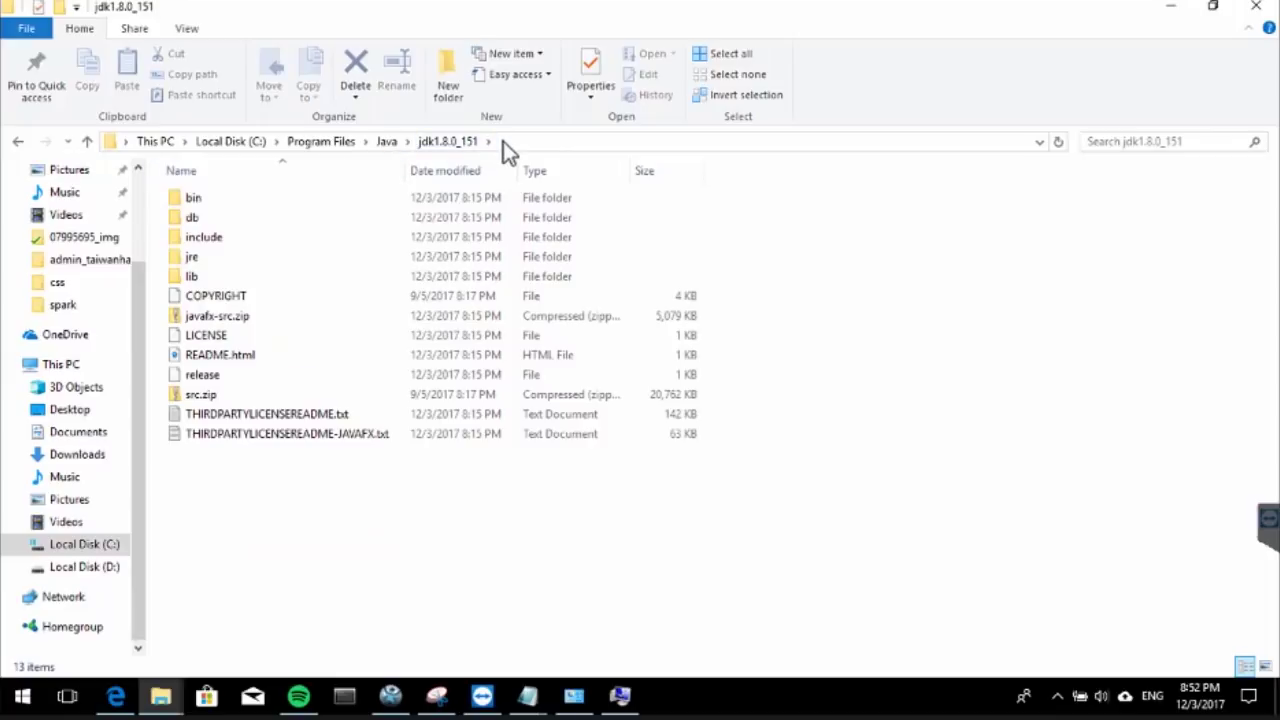
click(503, 141)
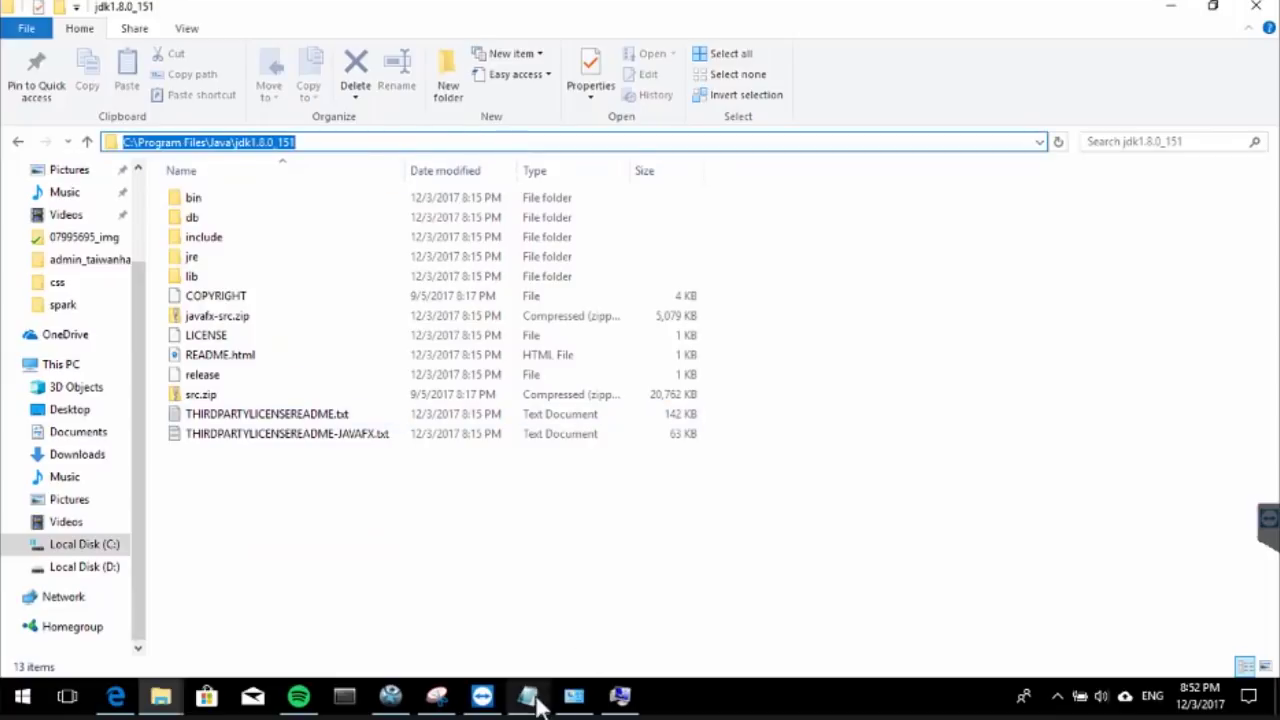
click(620, 697)
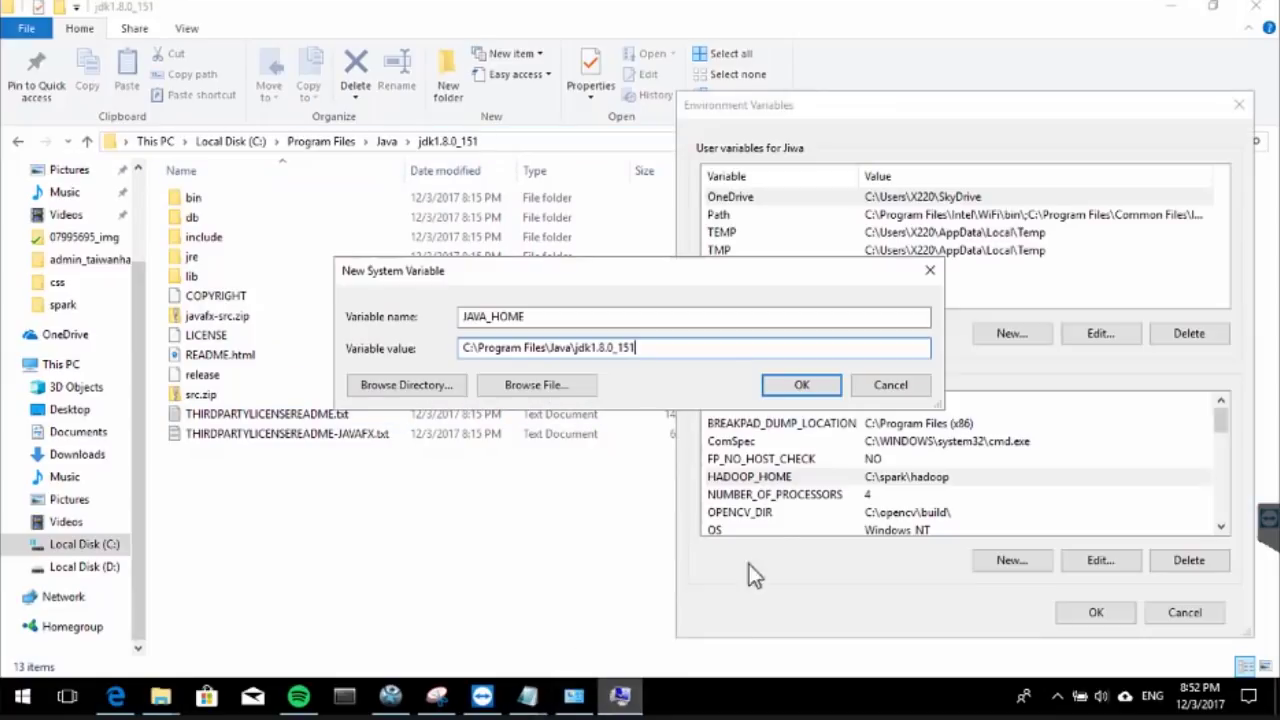
click(830, 384)
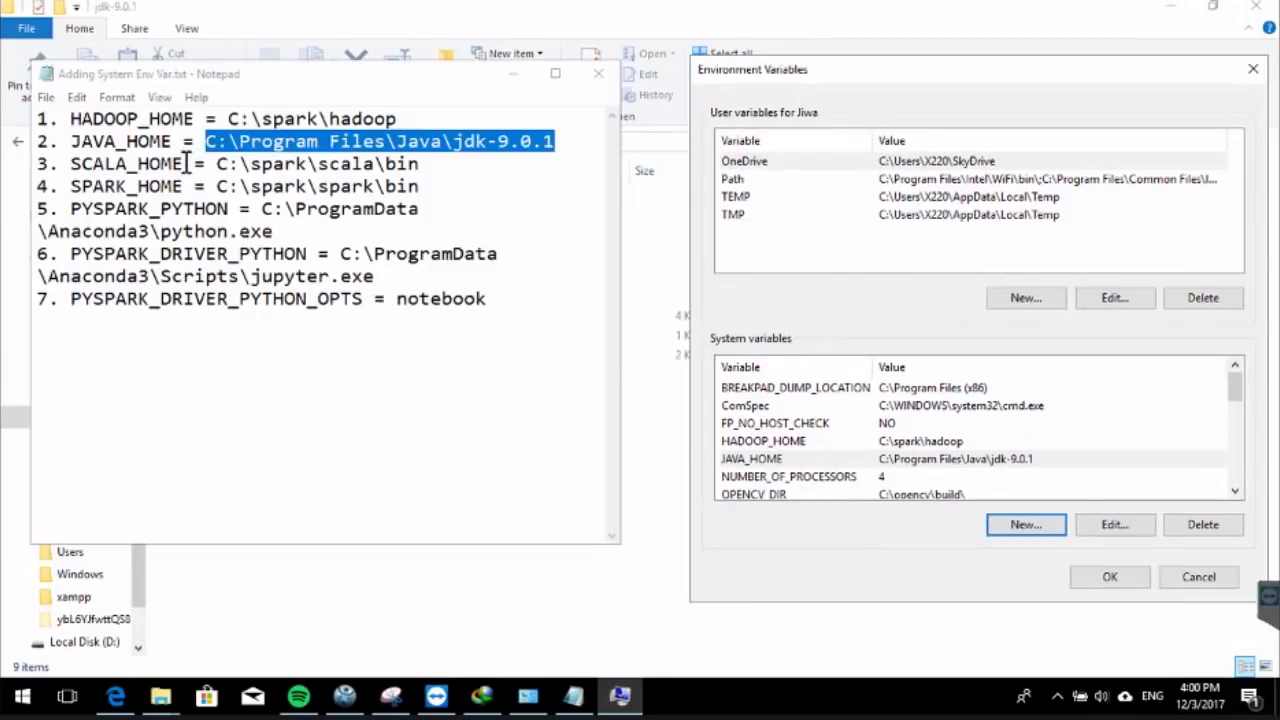
Add a new system variable SCALA_HOME with the value C:\spark\scala\bin, copying both from the notes.
drag(184, 163, 69, 163)
key(ctrl+c)
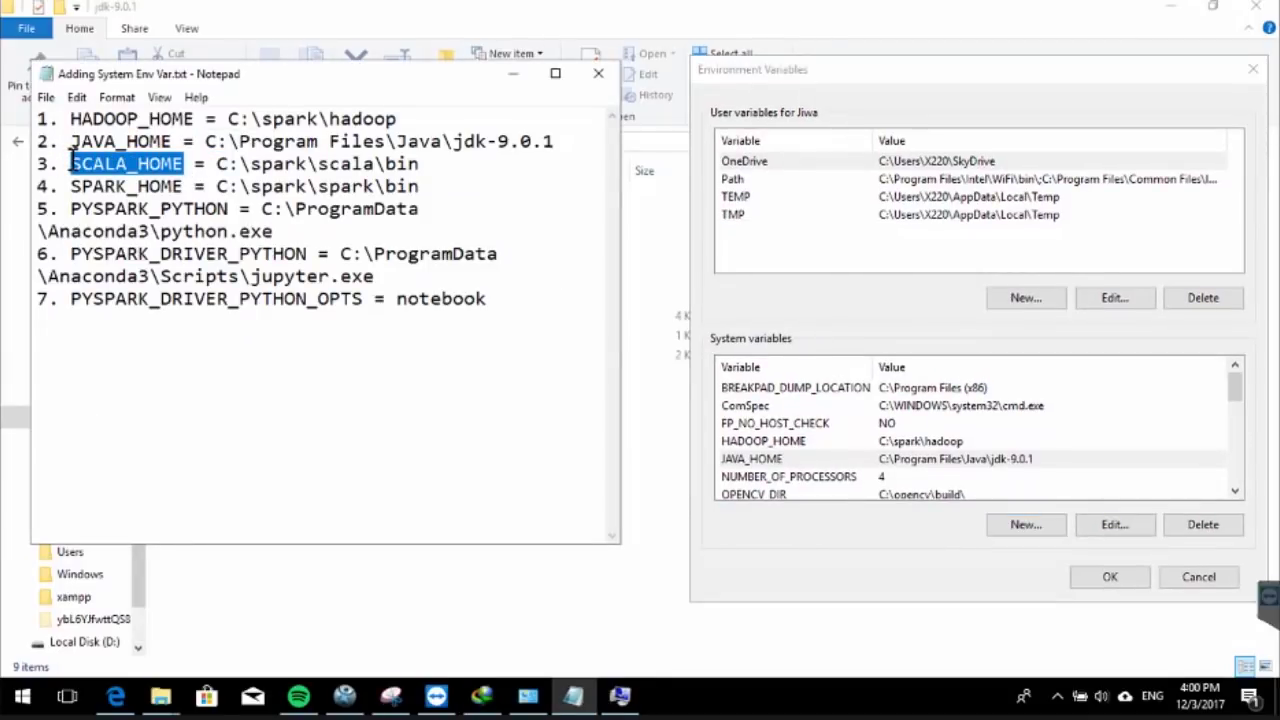
click(1008, 526)
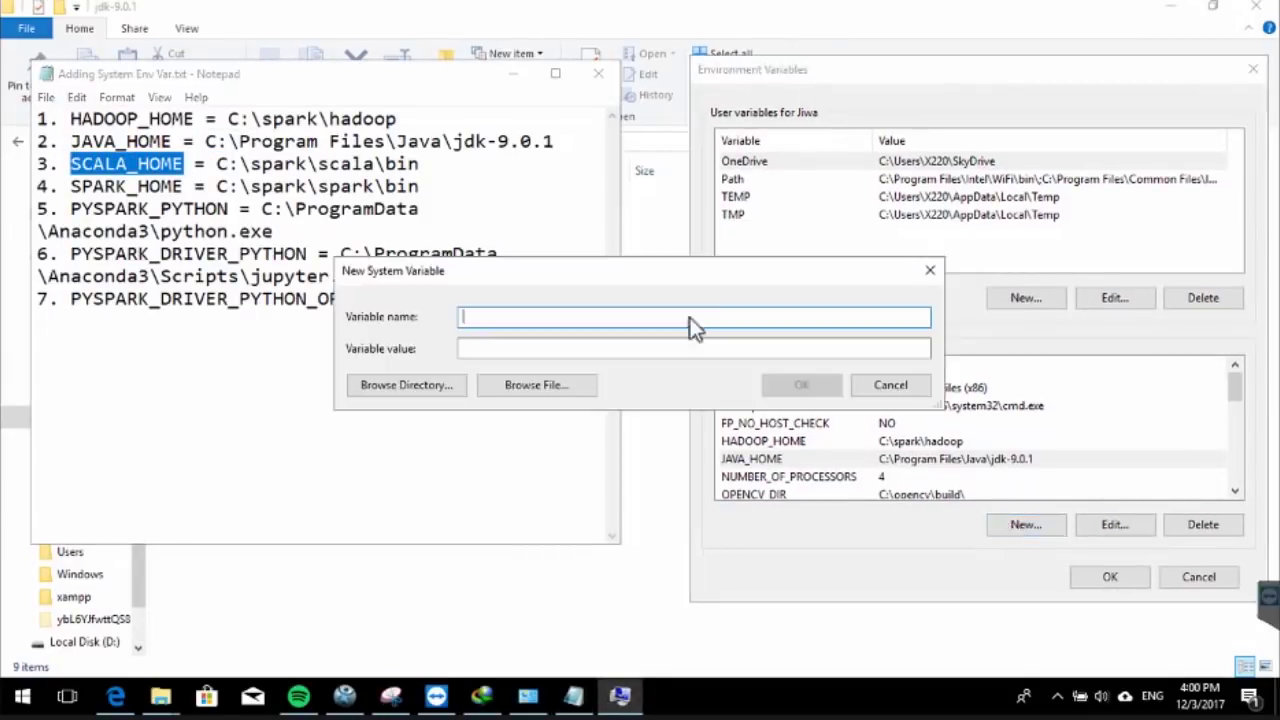
key(ctrl+v)
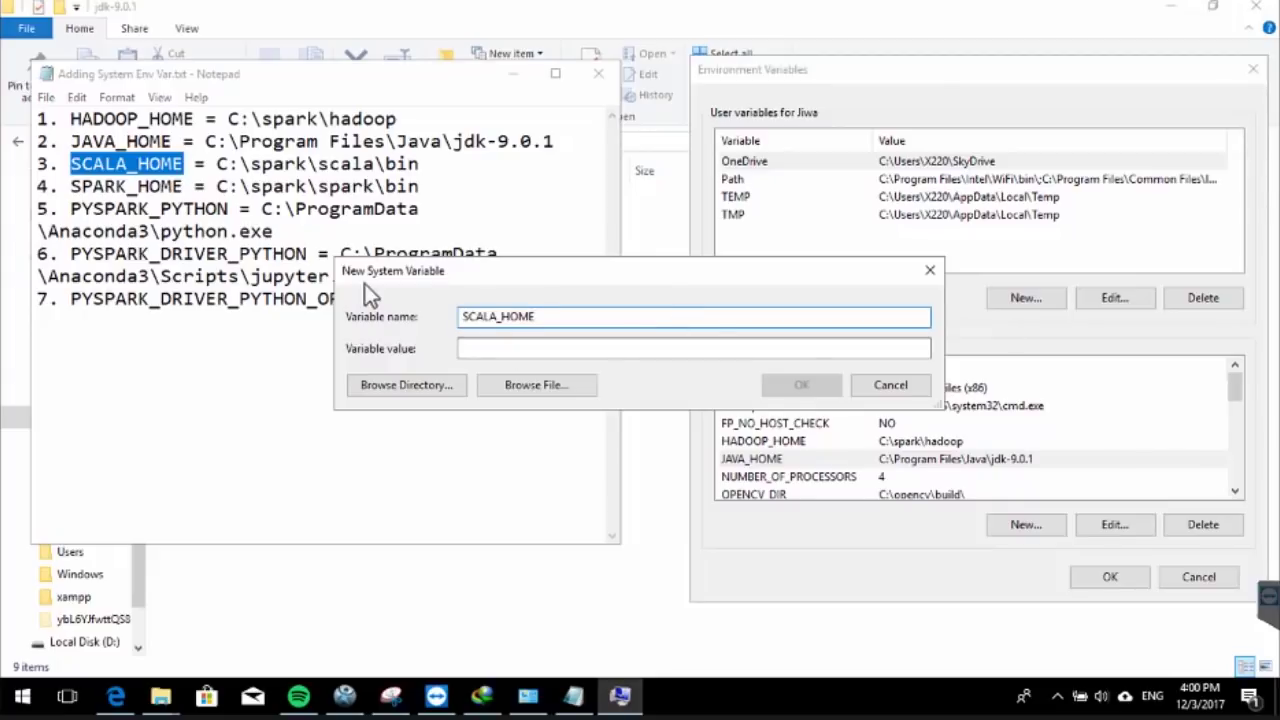
drag(420, 163, 219, 163)
key(ctrl+c)
click(723, 348)
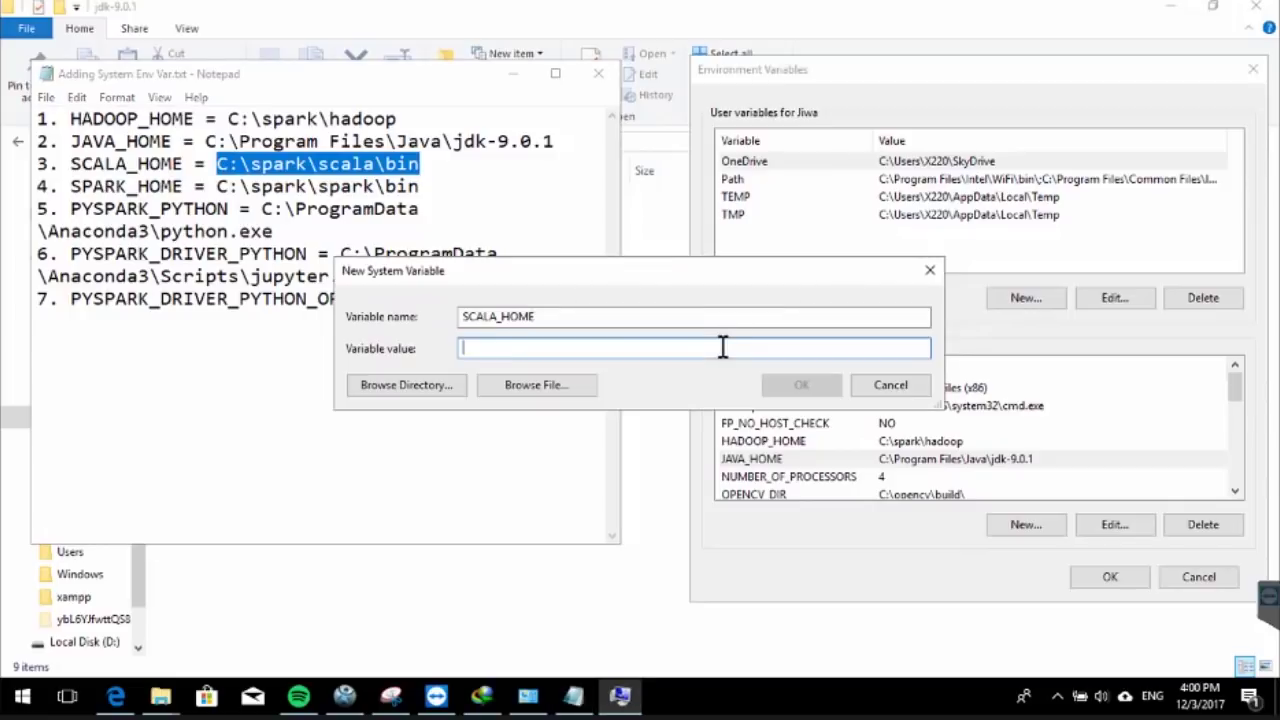
key(ctrl+v)
click(791, 385)
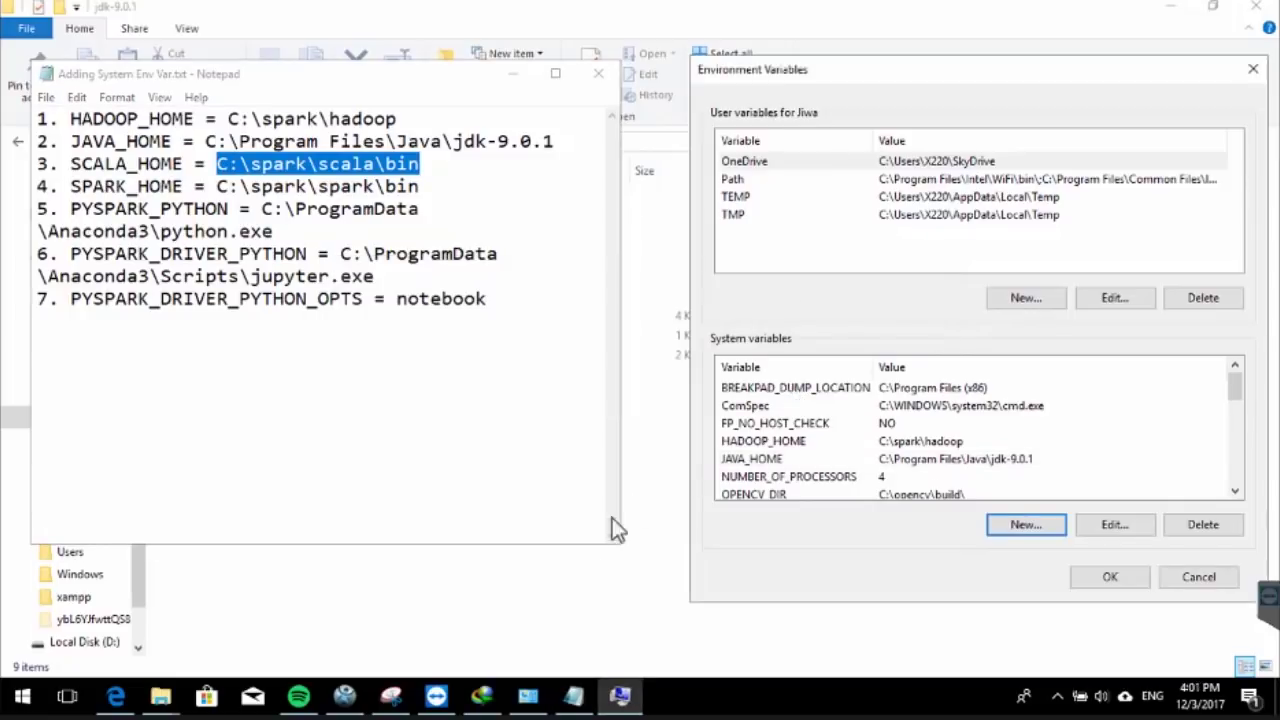
Check the location of Scala's bin folder in C:\spark\scala and return to the environment variables.
click(583, 553)
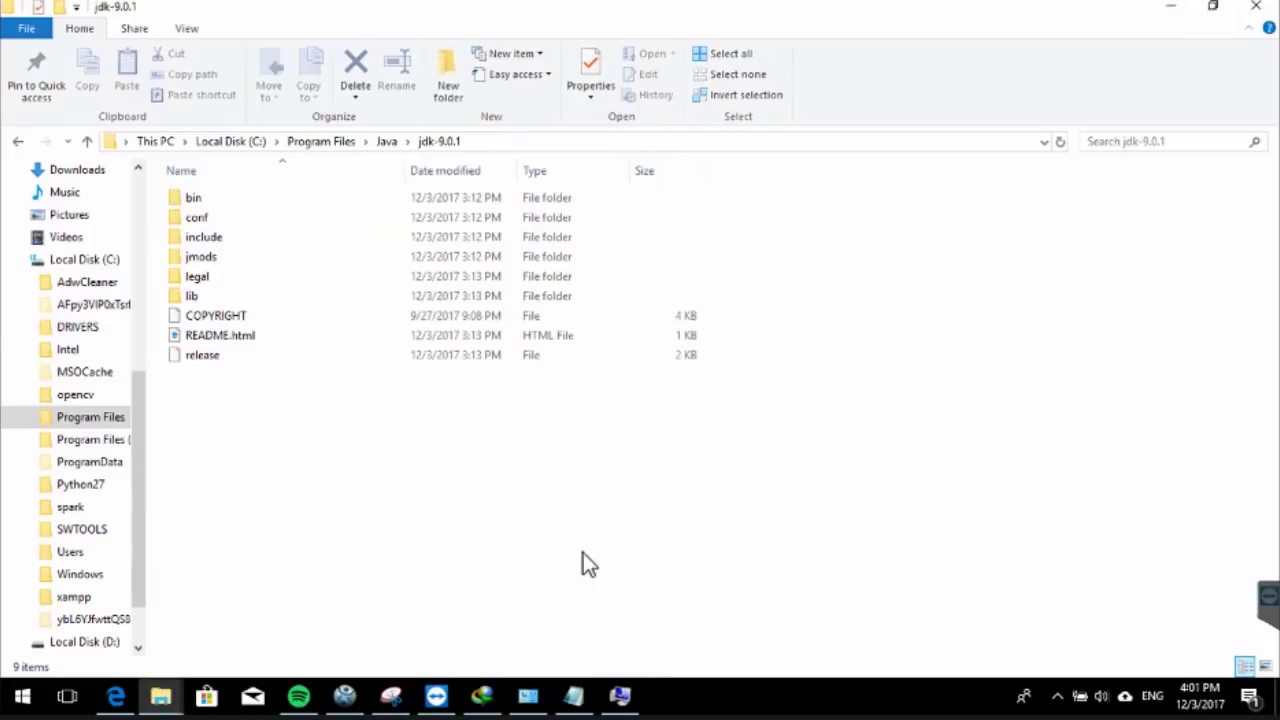
click(70, 262)
double_click(208, 393)
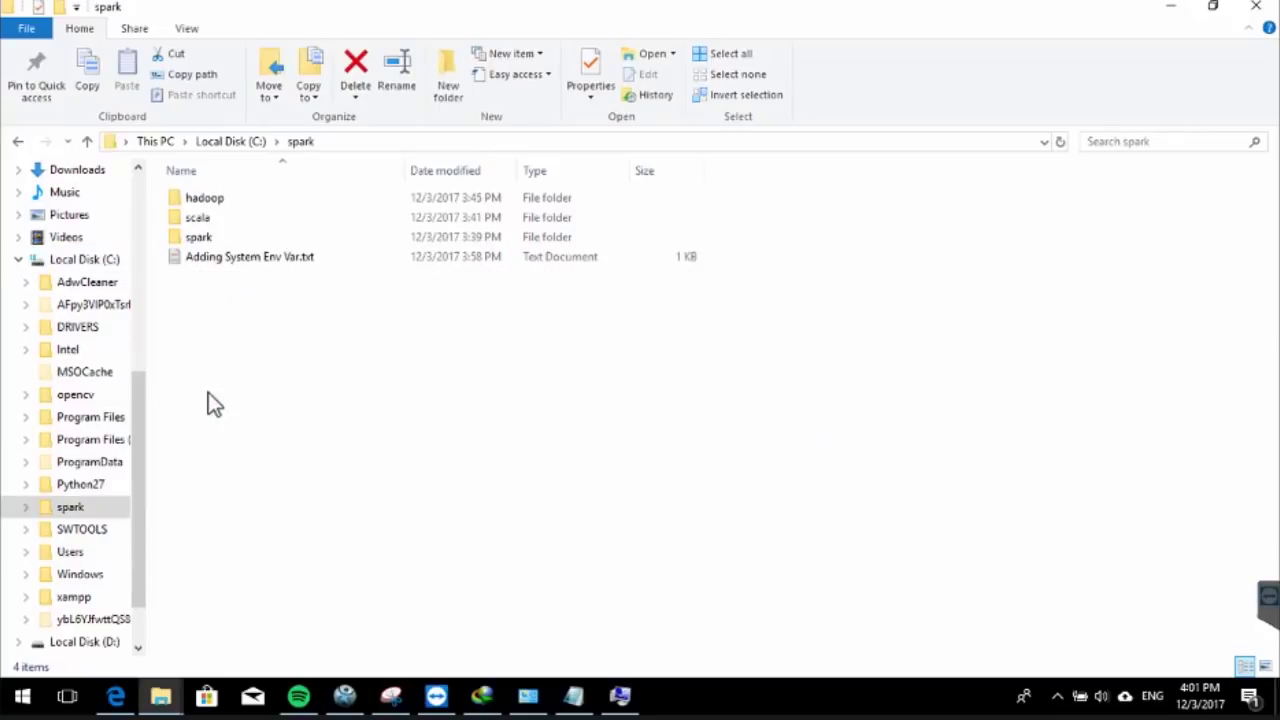
double_click(200, 216)
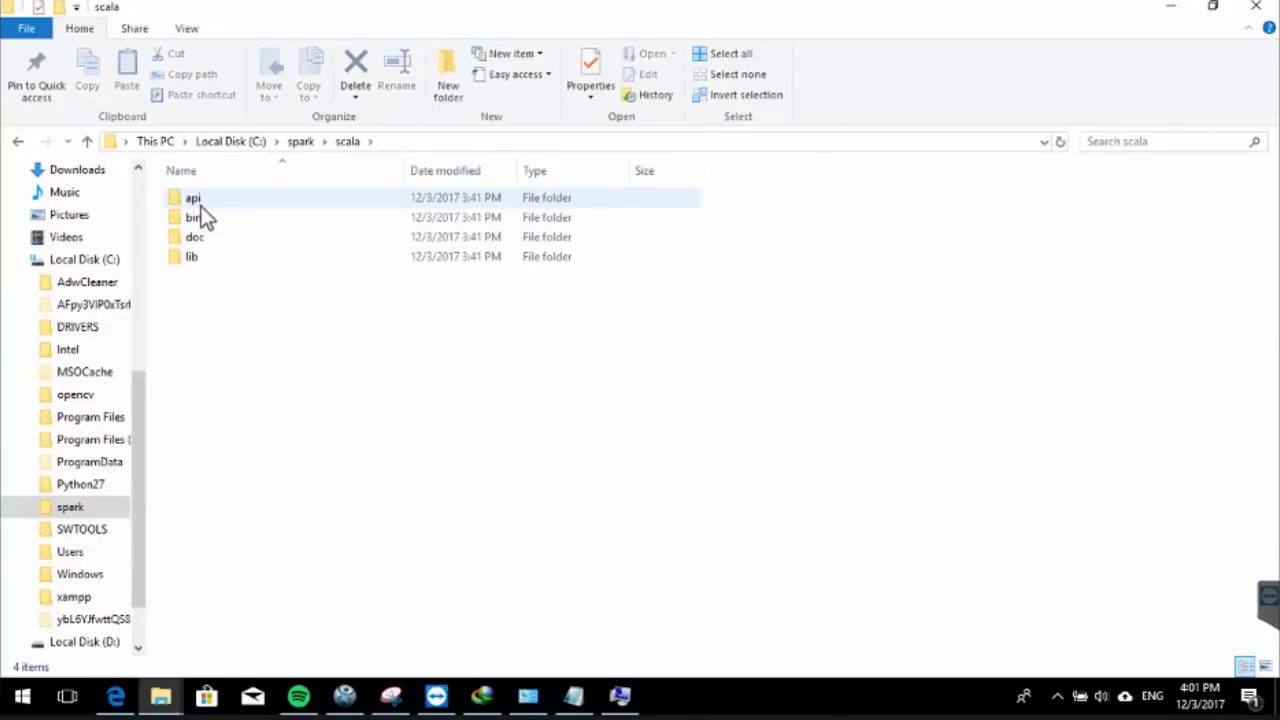
double_click(202, 216)
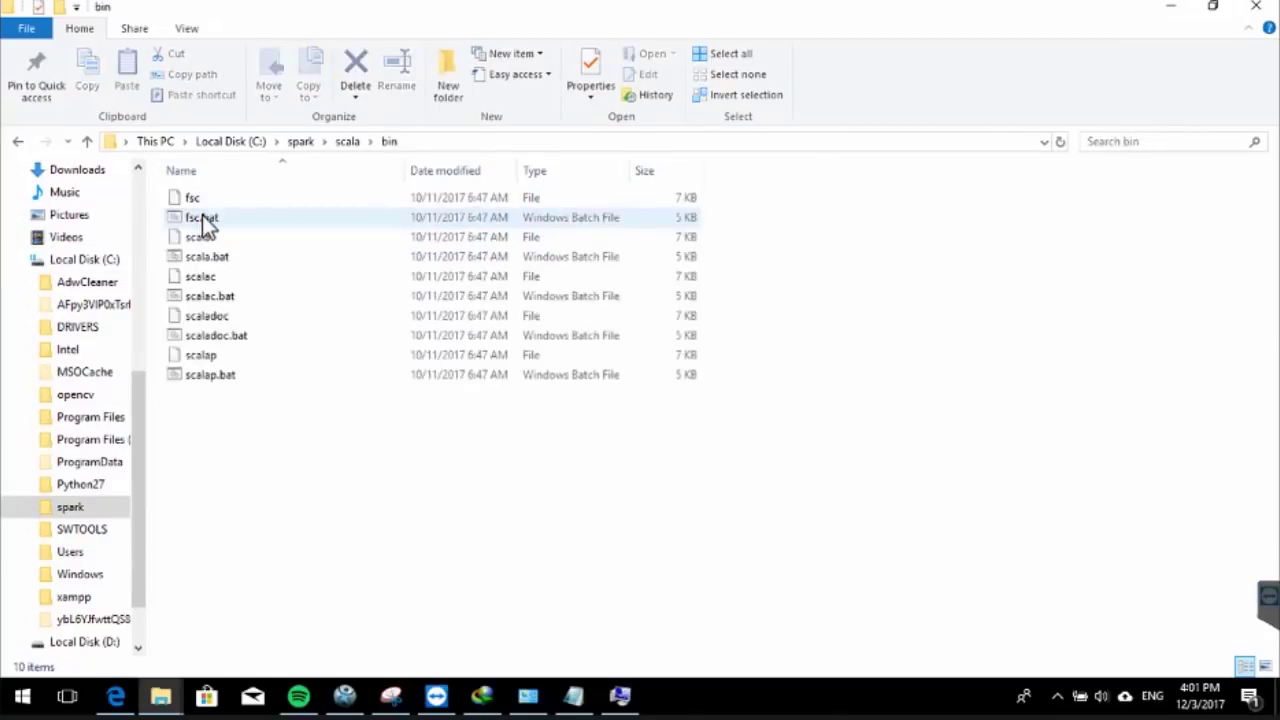
click(620, 696)
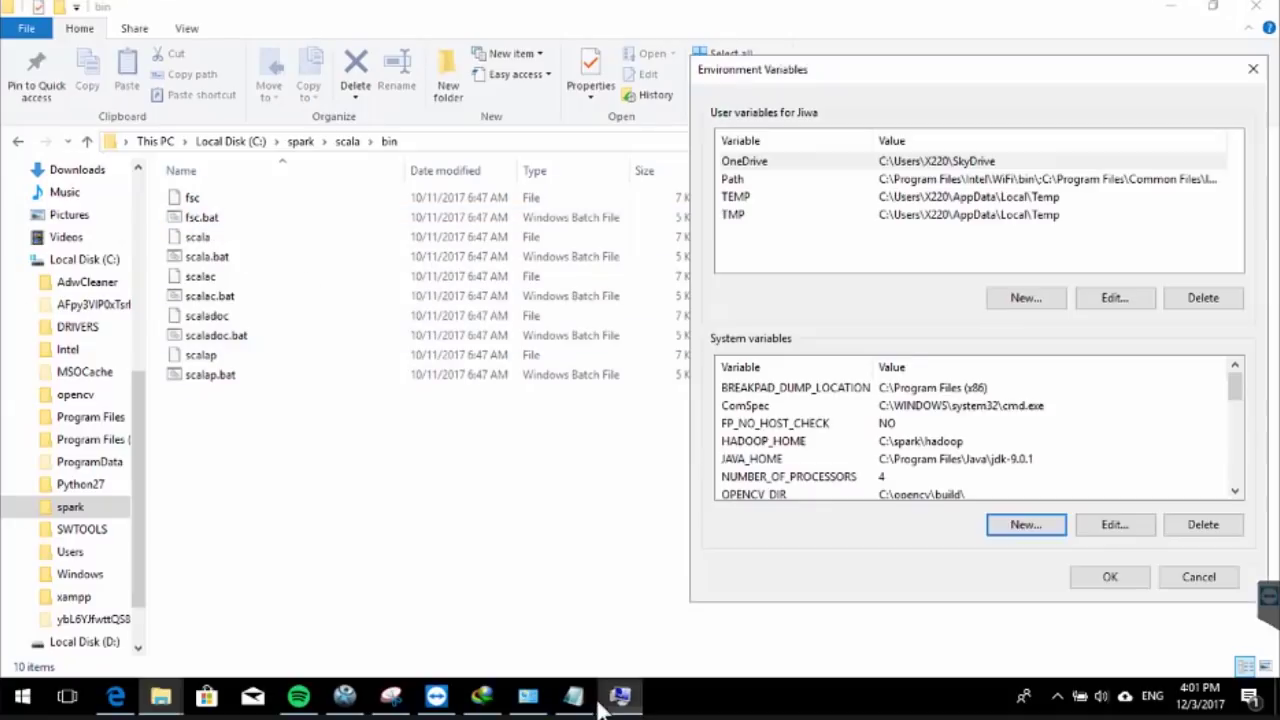
Add a new system variable SPARK_HOME with the value C:\spark\spark\bin, copying both from the notes.
click(573, 696)
click(393, 397)
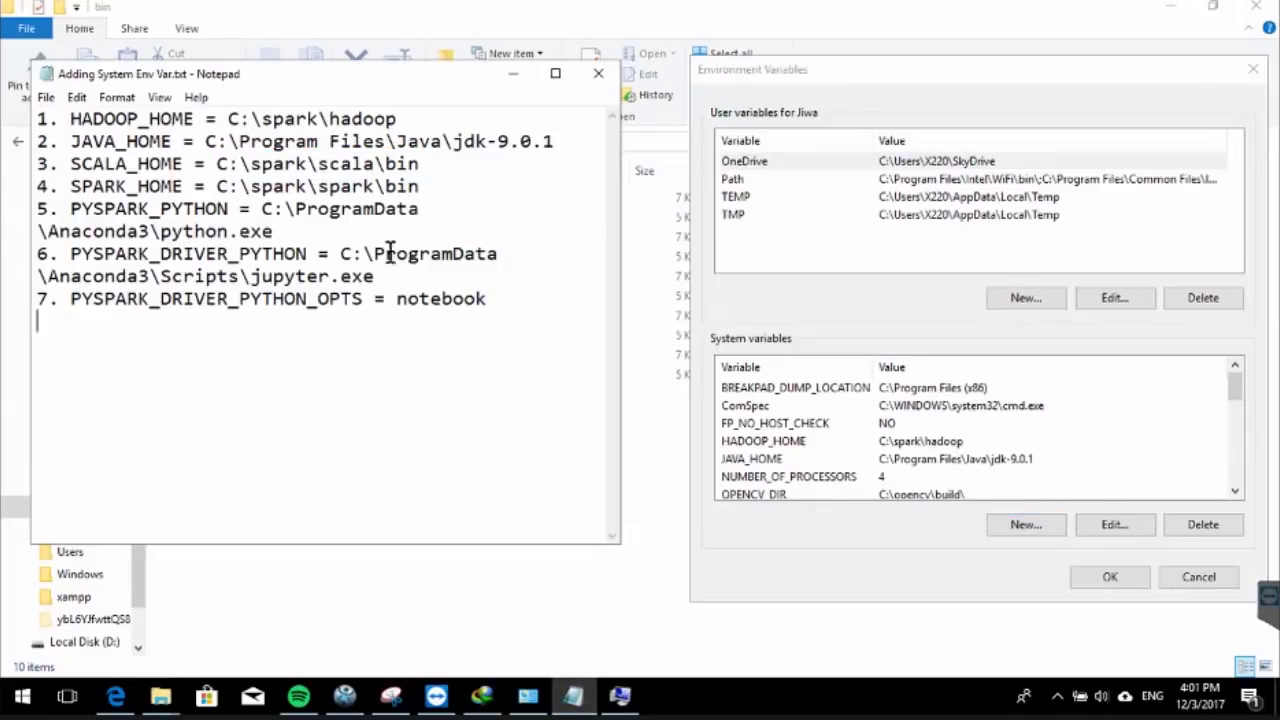
drag(342, 81, 367, 197)
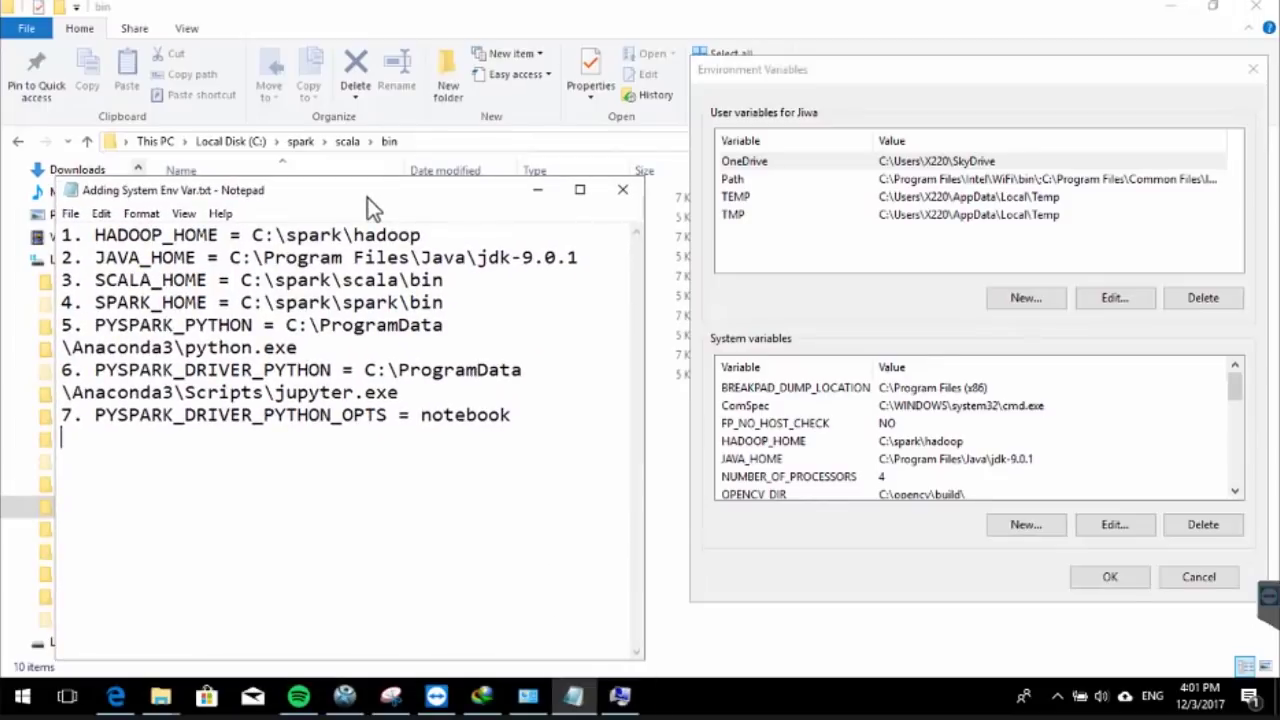
drag(450, 302, 404, 302)
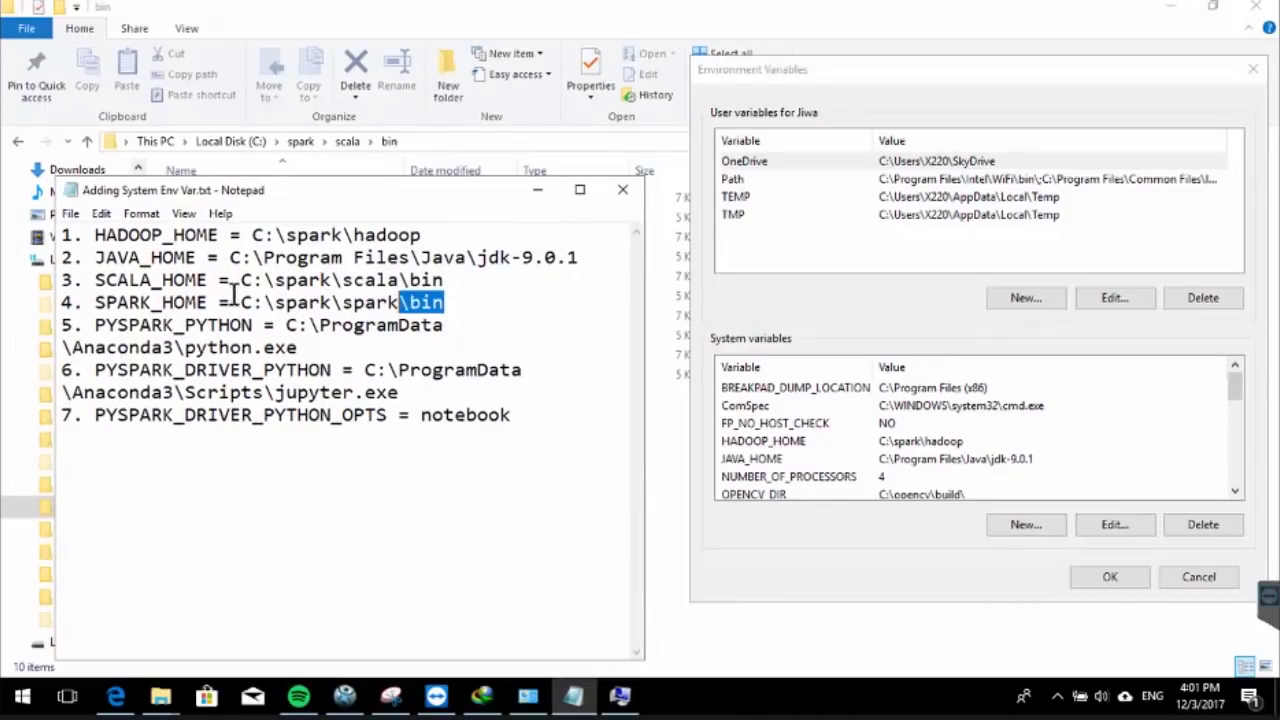
drag(208, 302, 97, 302)
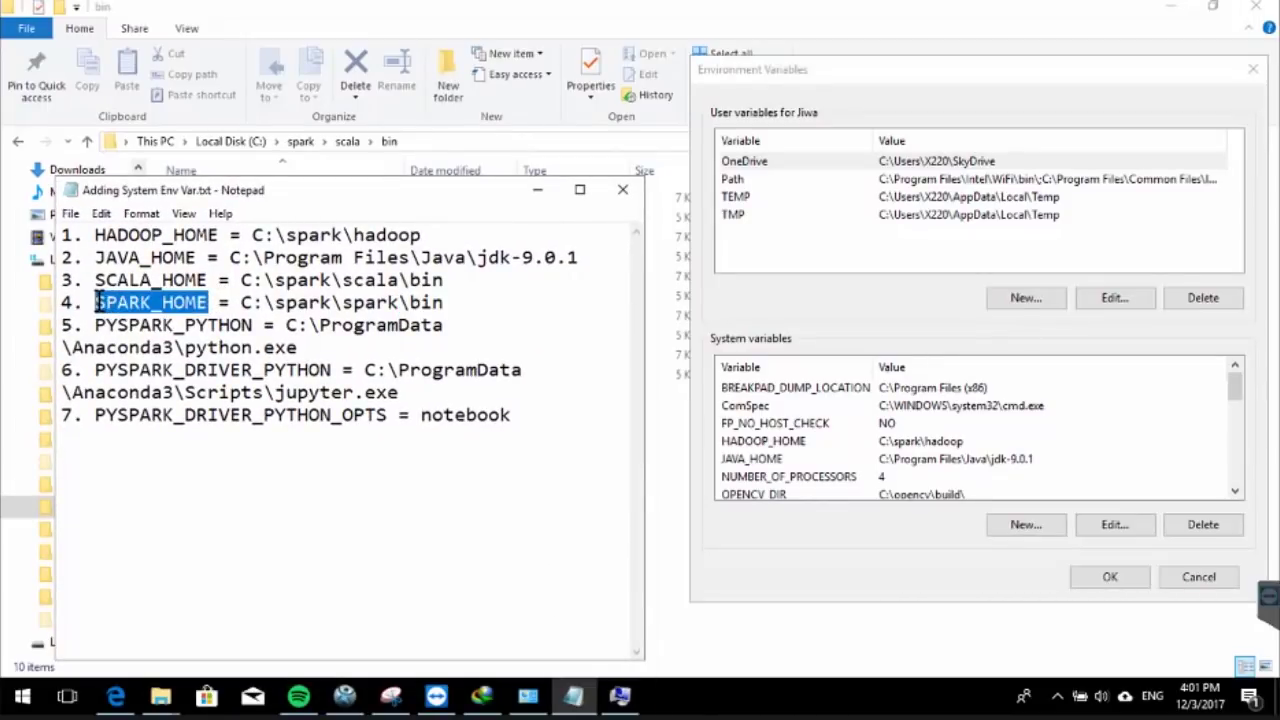
click(1012, 526)
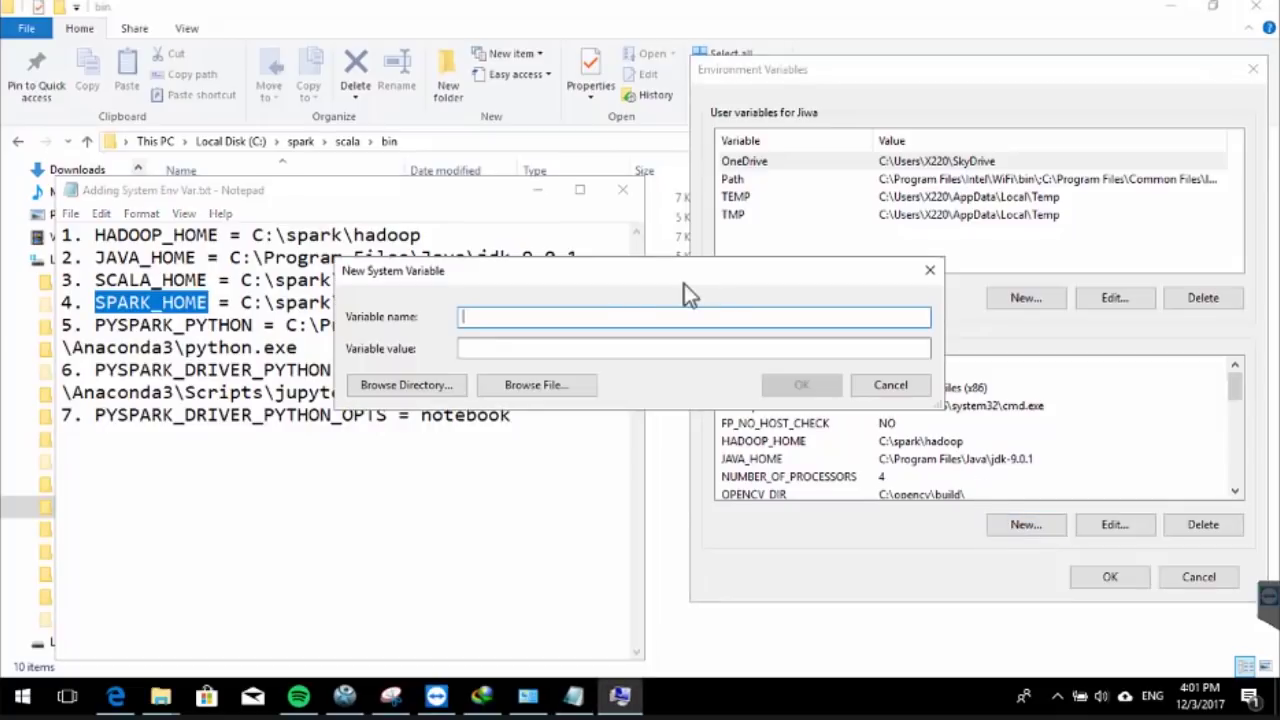
key(ctrl+v)
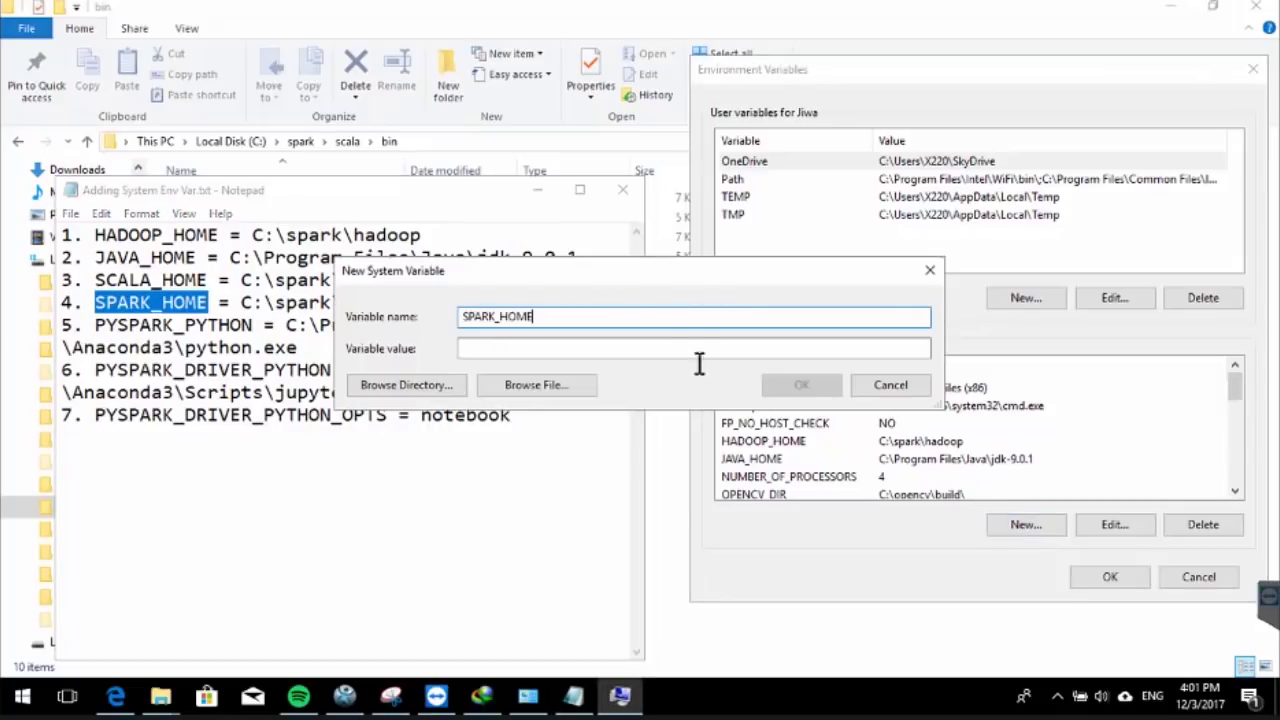
click(266, 343)
drag(441, 302, 240, 302)
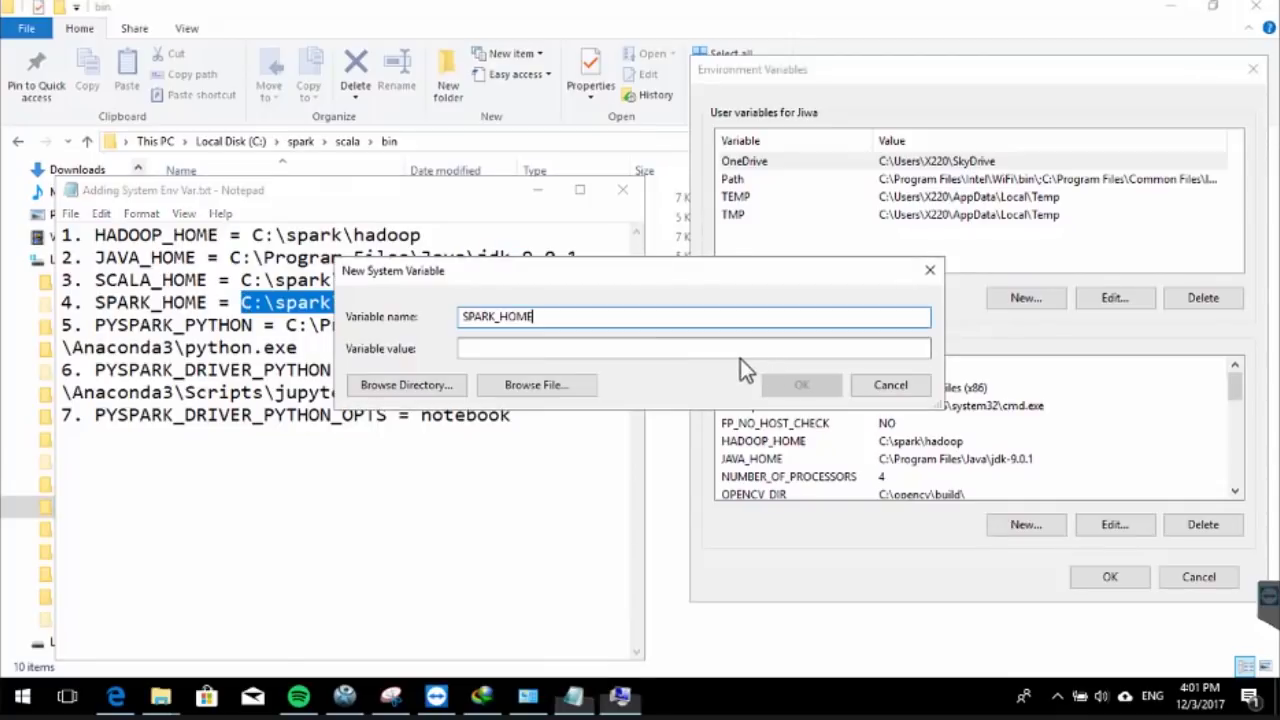
click(745, 352)
key(ctrl+v)
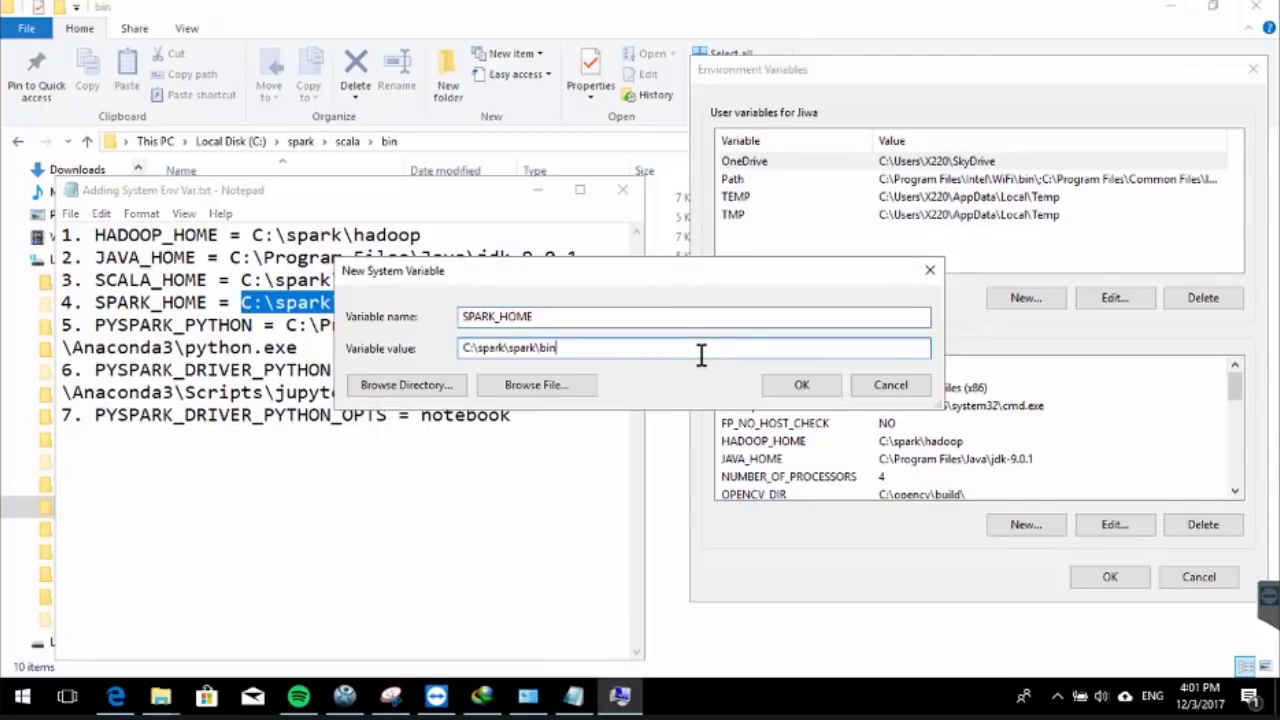
click(806, 388)
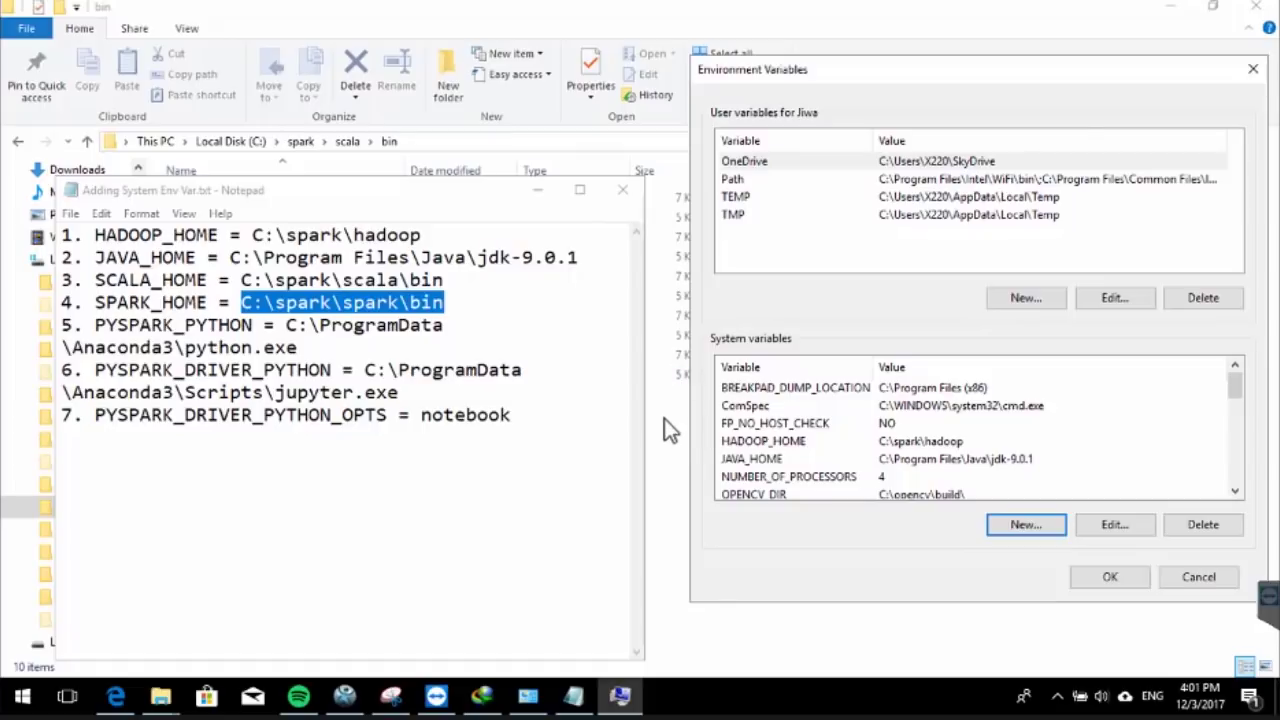
Check the location of Spark's bin folder in C:\spark\spark and return to the environment variables.
click(664, 418)
click(292, 146)
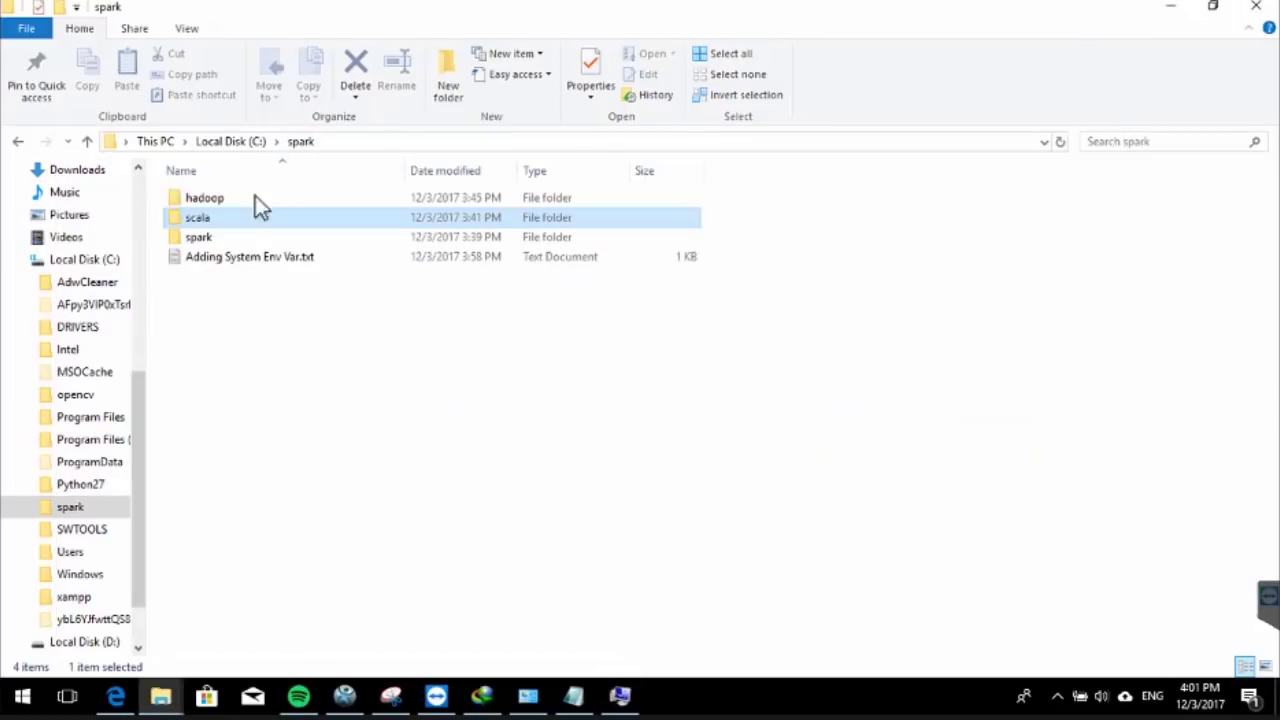
double_click(199, 238)
double_click(198, 199)
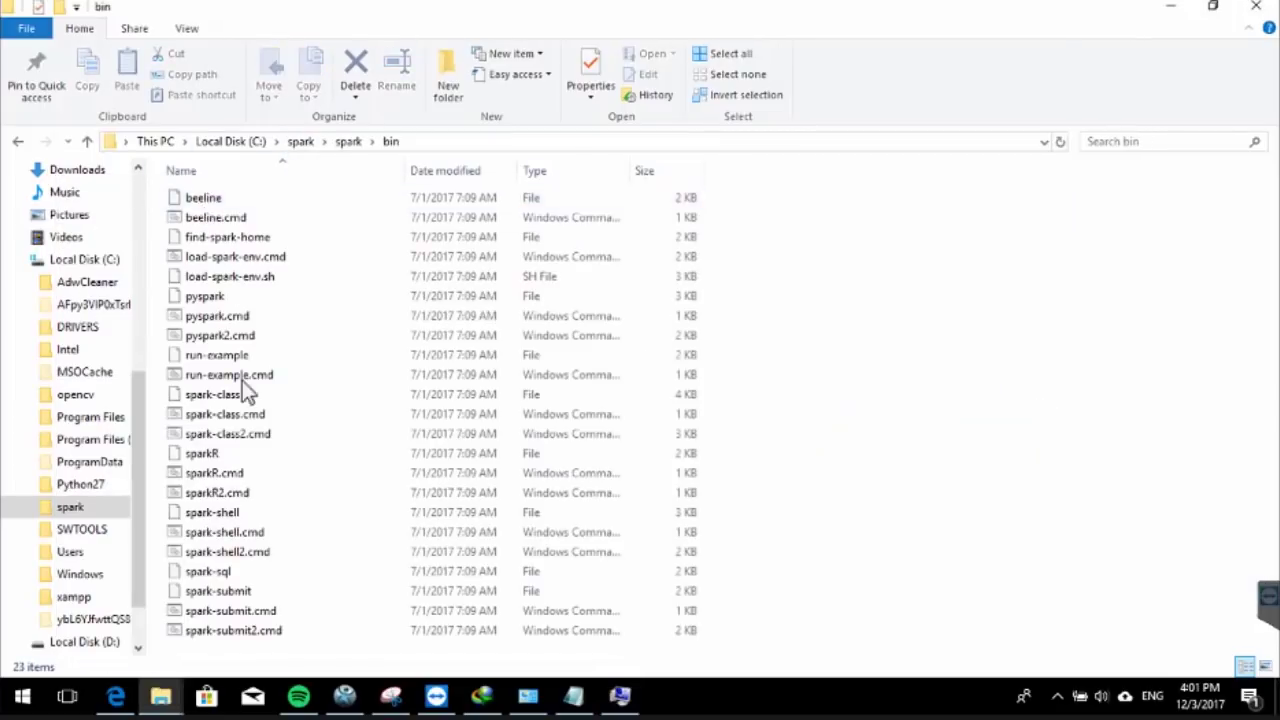
click(620, 695)
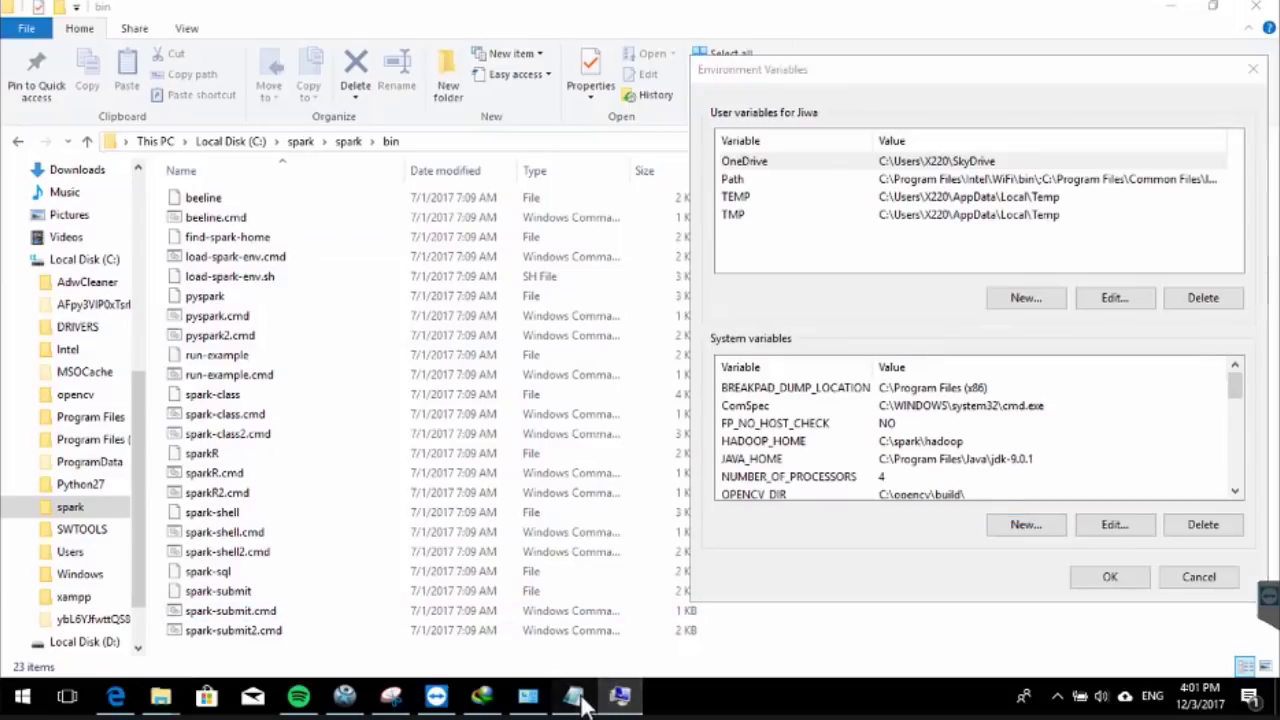
Add a new system variable PYSPARK_PYTHON with the value C:\ProgramData\Anaconda3\python.exe, copying both from the notes.
click(573, 695)
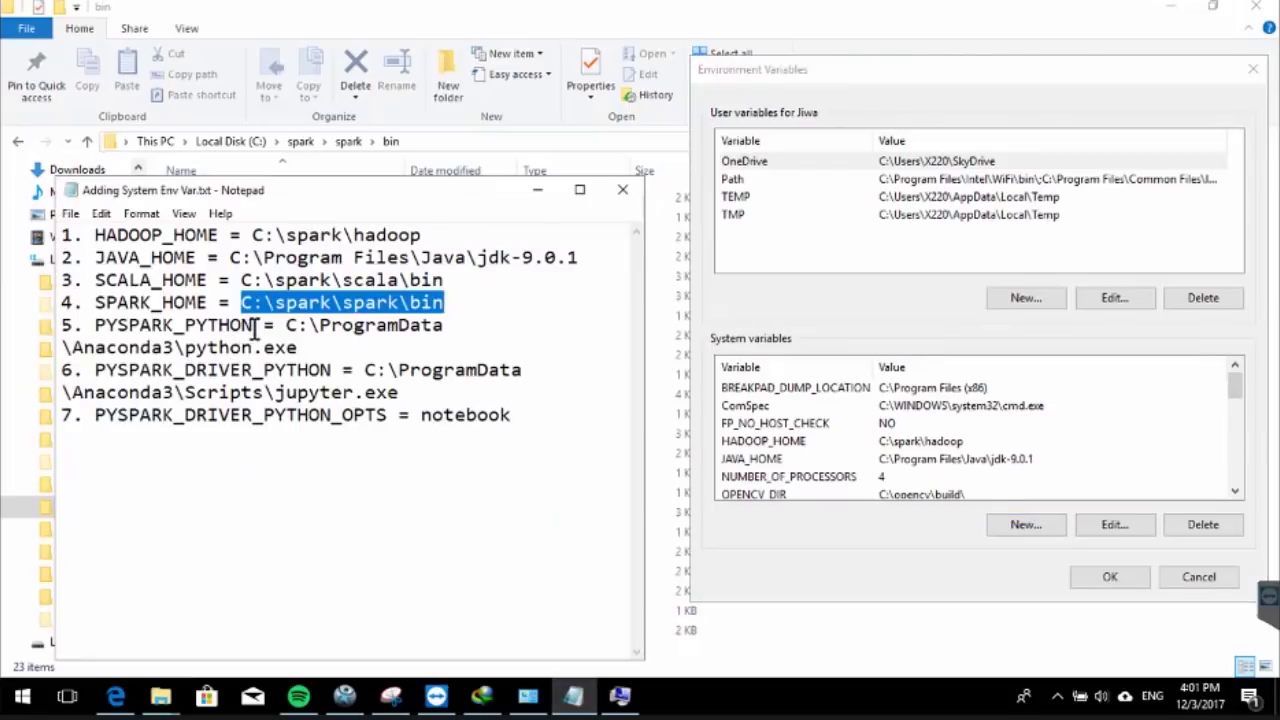
drag(255, 325, 100, 320)
key(ctrl+c)
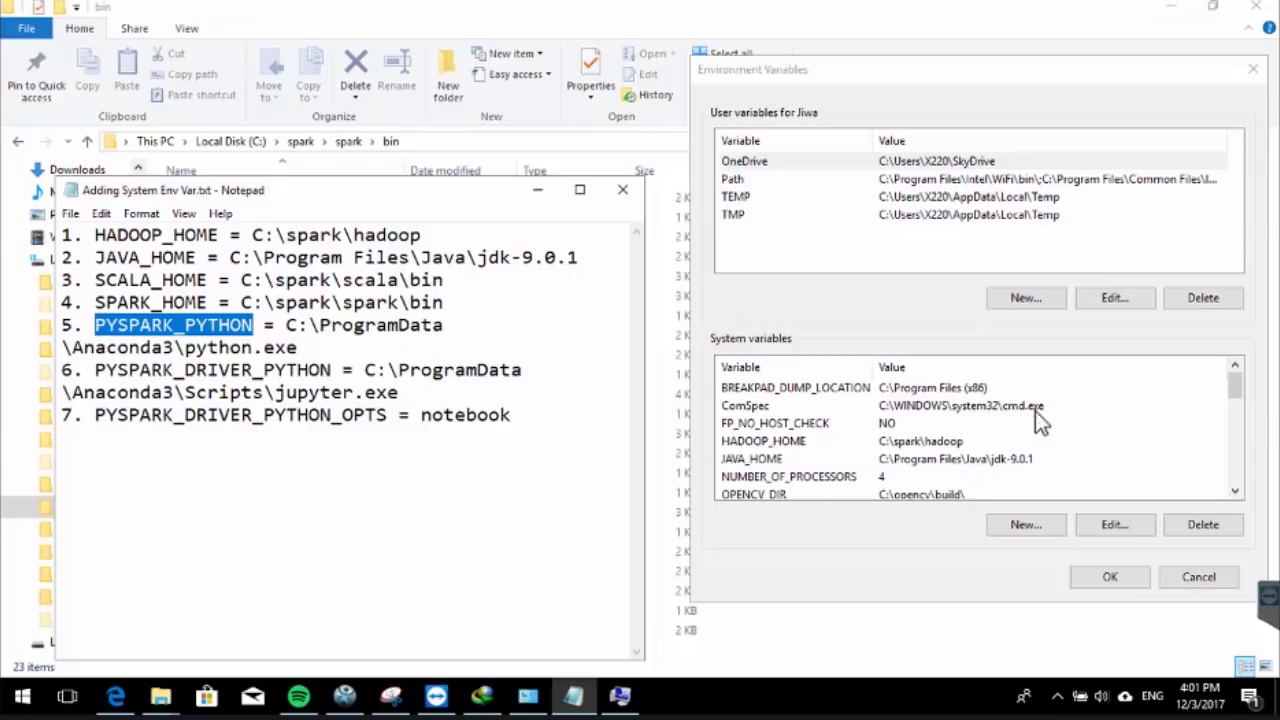
click(1041, 526)
key(ctrl+v)
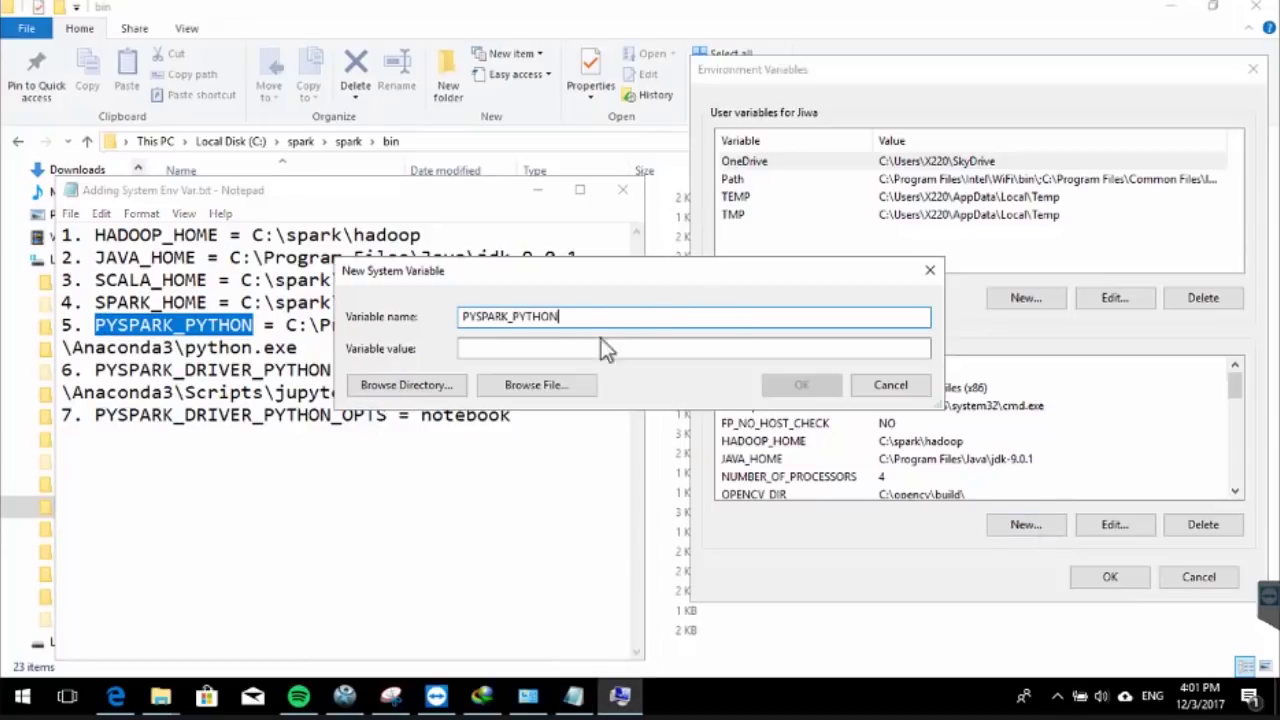
click(295, 540)
click(297, 347)
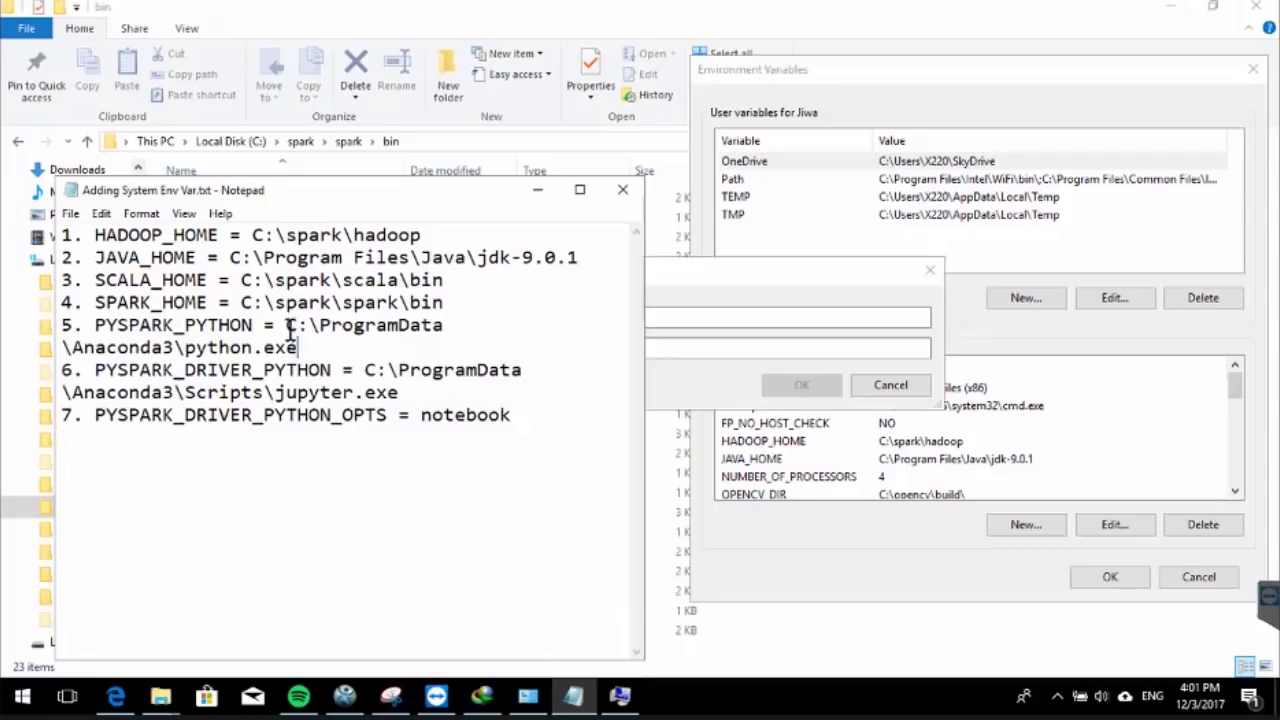
shift+click(288, 325)
key(ctrl+c)
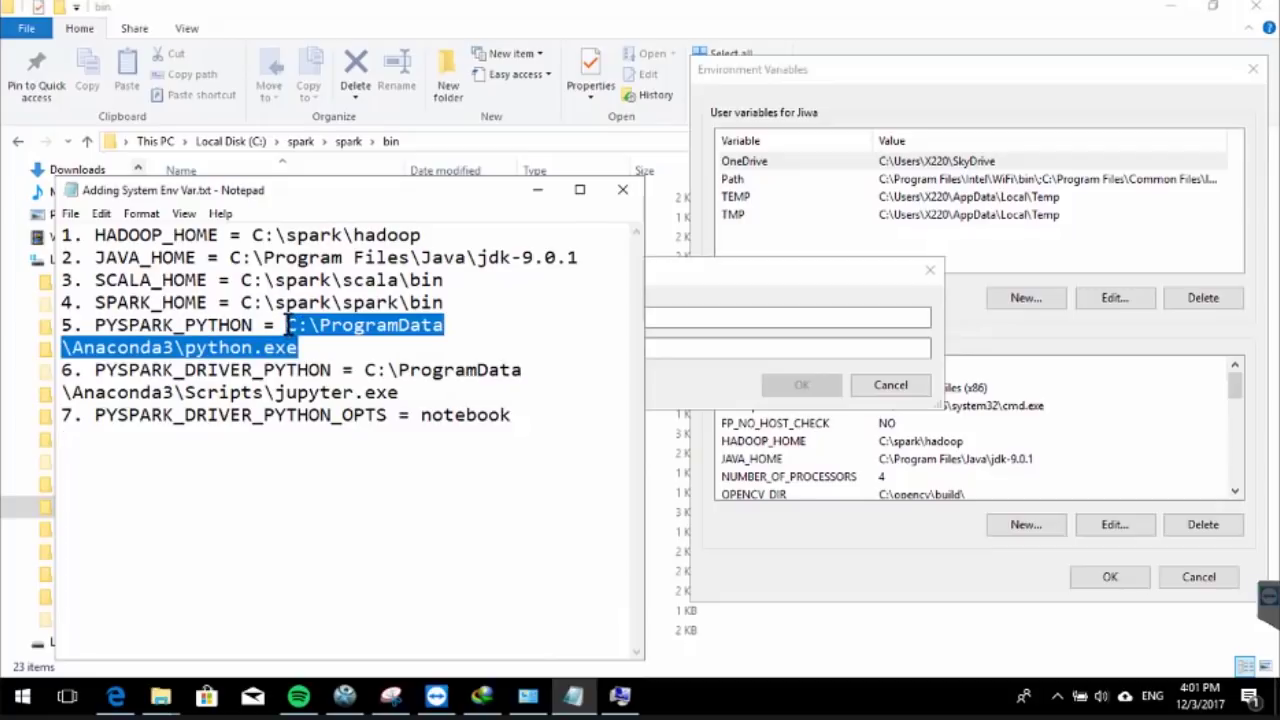
click(697, 350)
key(ctrl+v)
click(796, 389)
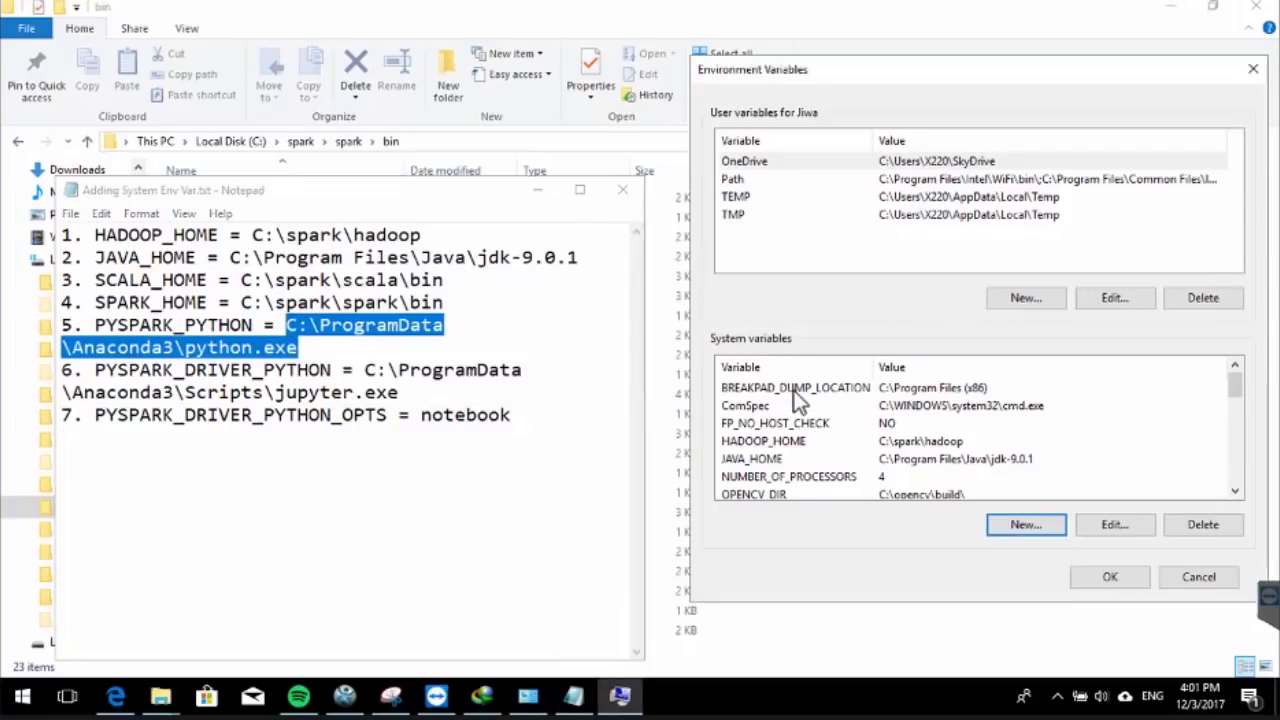
Check the location of python.exe in C:\ProgramData\Anaconda3.
click(600, 18)
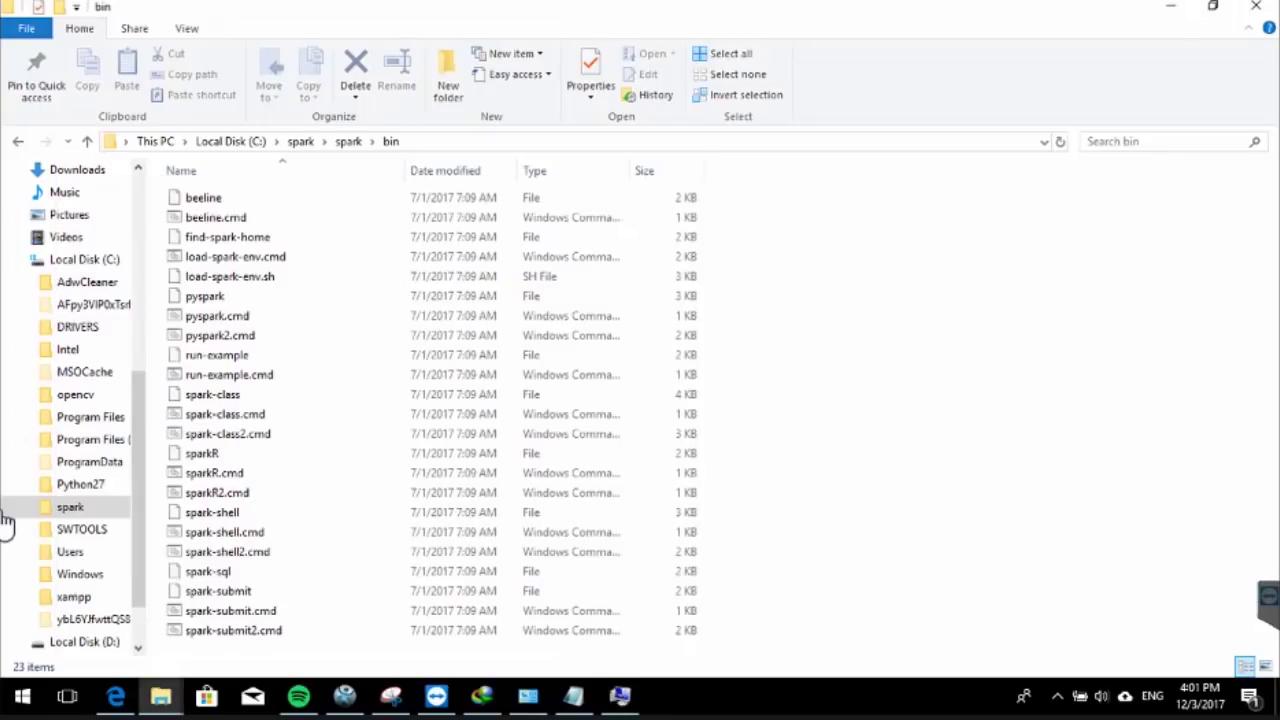
click(84, 262)
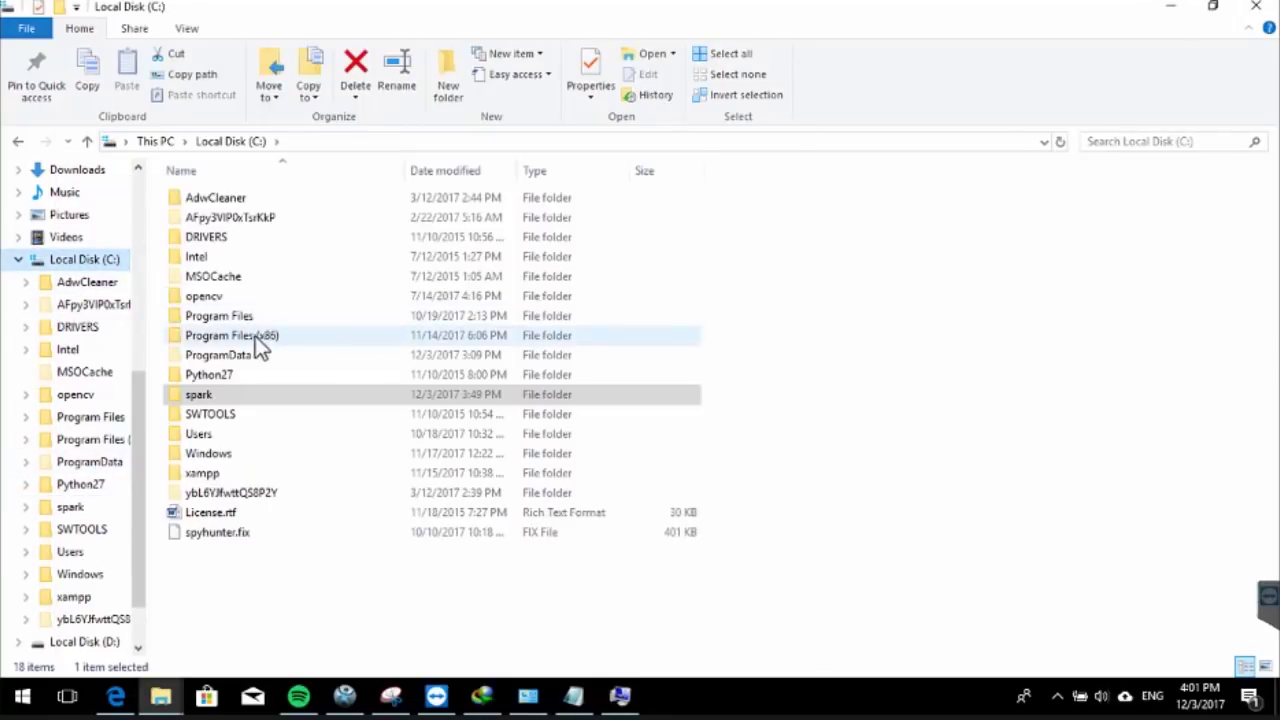
double_click(225, 360)
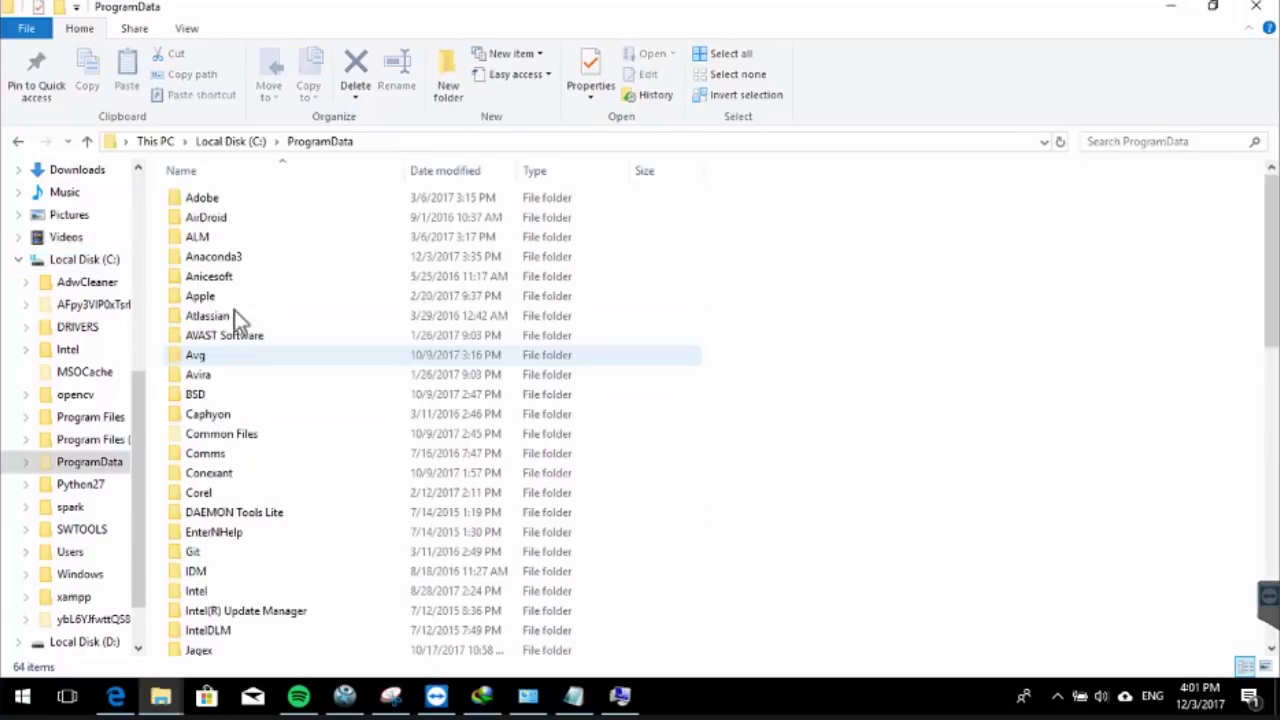
text(ap)
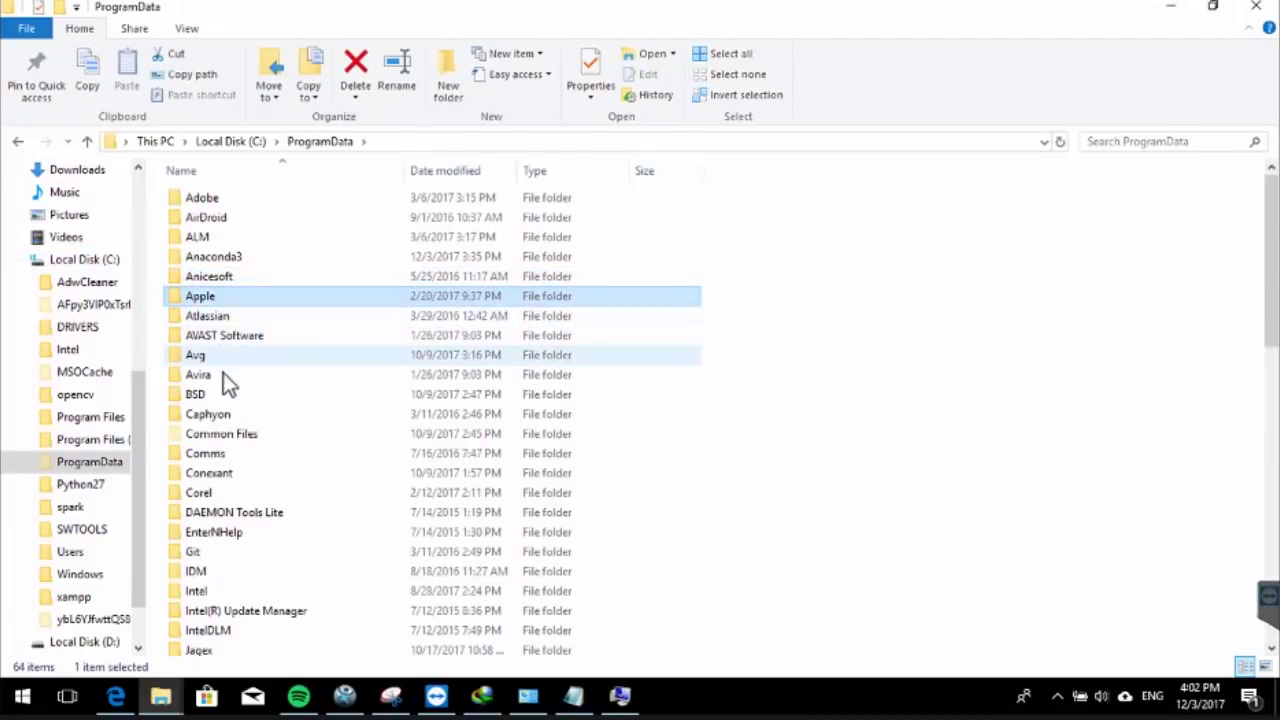
double_click(229, 257)
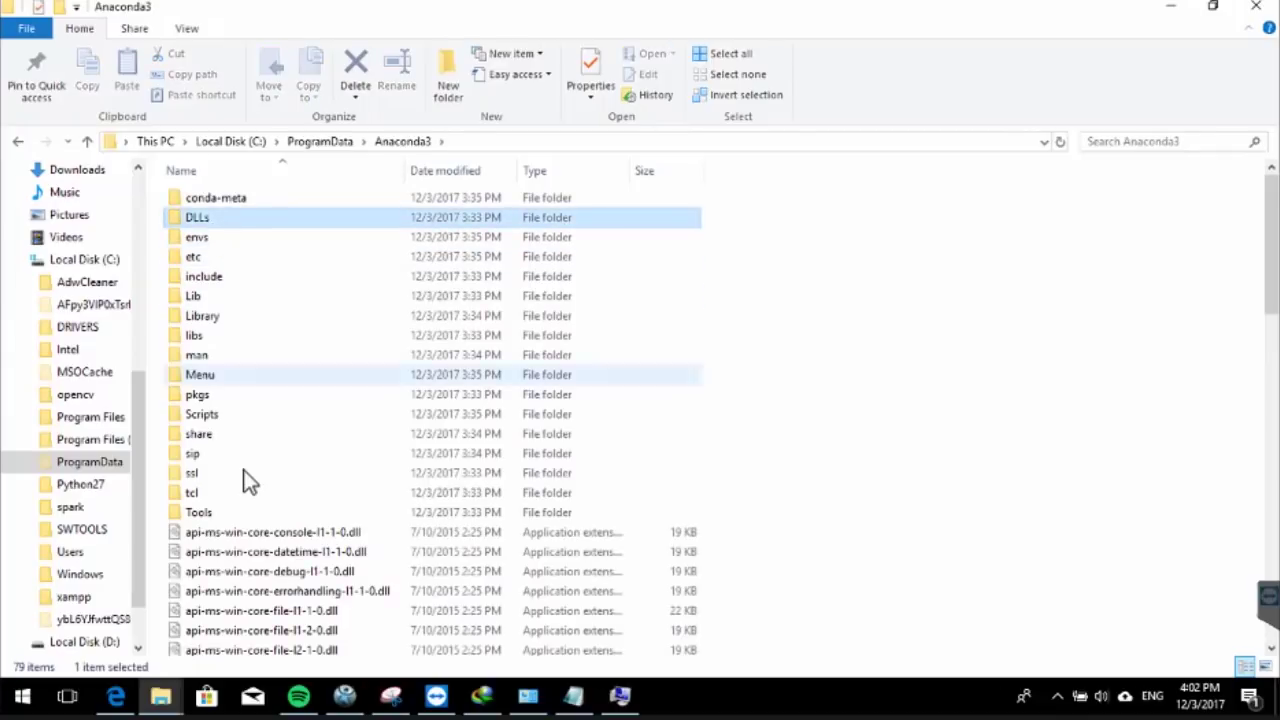
click(243, 469)
scroll(243, 469, down, 2)
scroll(252, 502, down, 16)
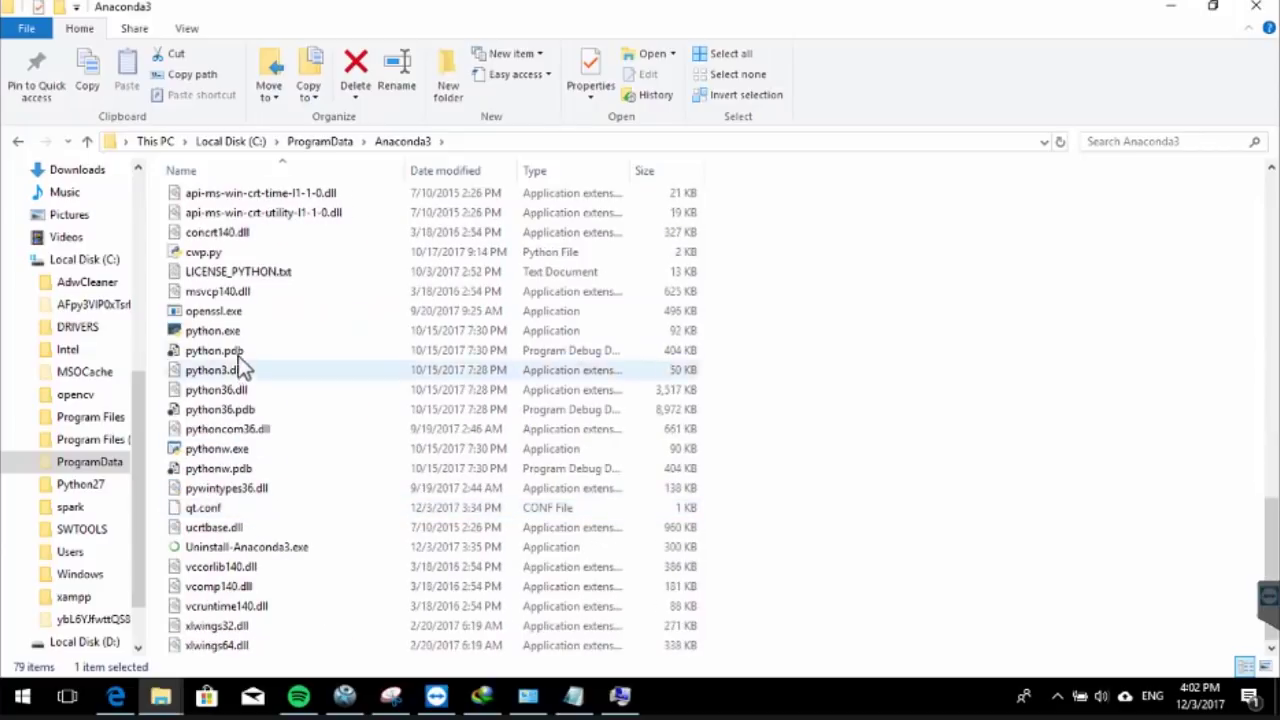
click(220, 335)
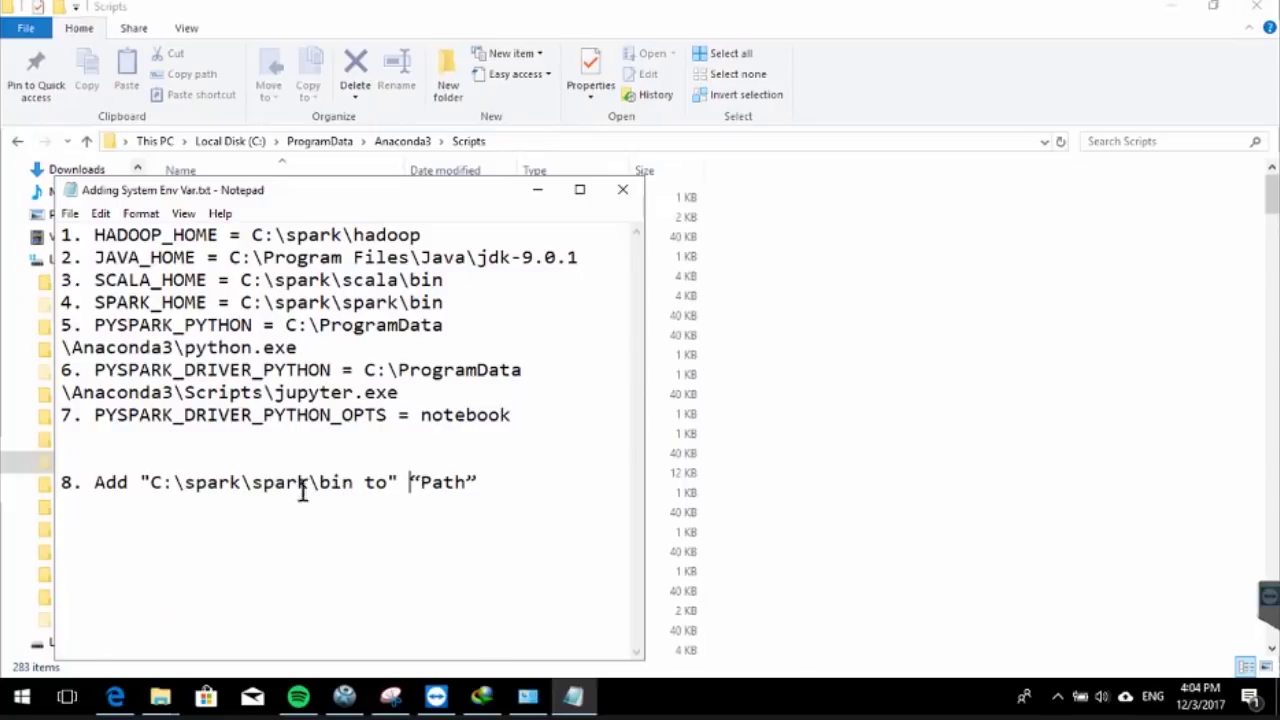
Add the entry C:\spark\spark\bin to the system Path variable, copying the folder path from item 8 of the notes.
drag(151, 482, 341, 484)
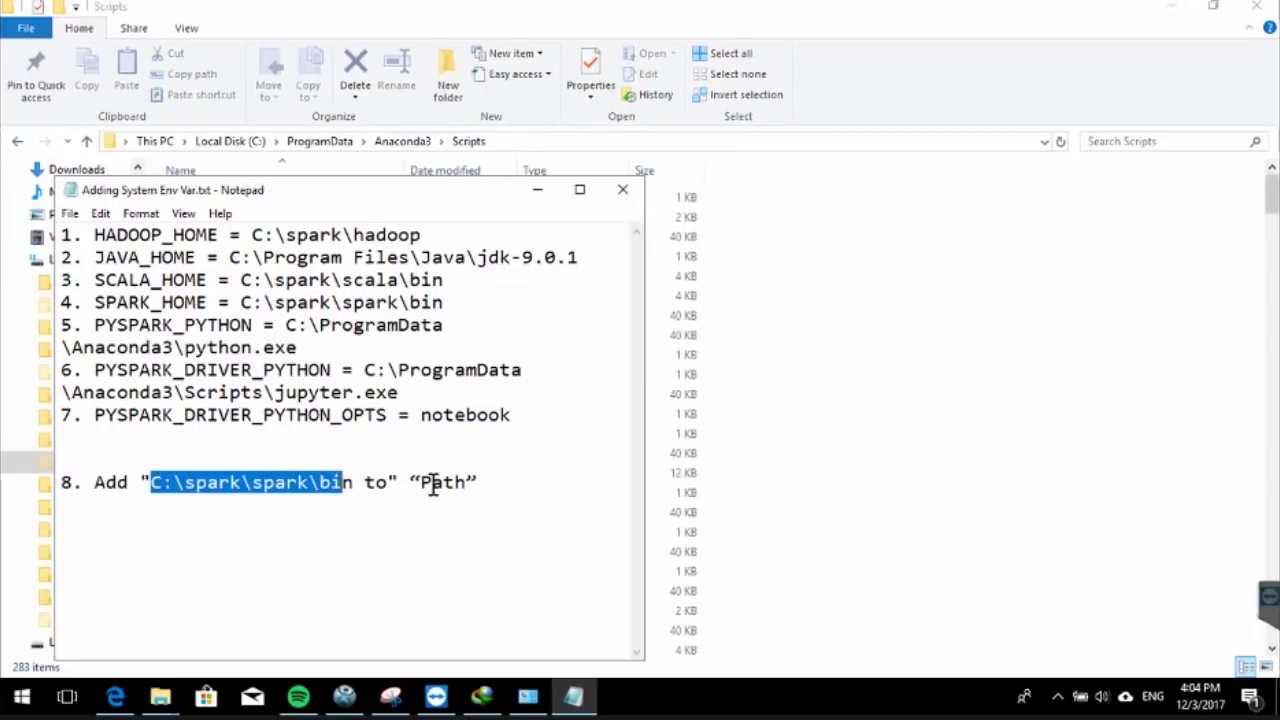
drag(431, 484, 453, 484)
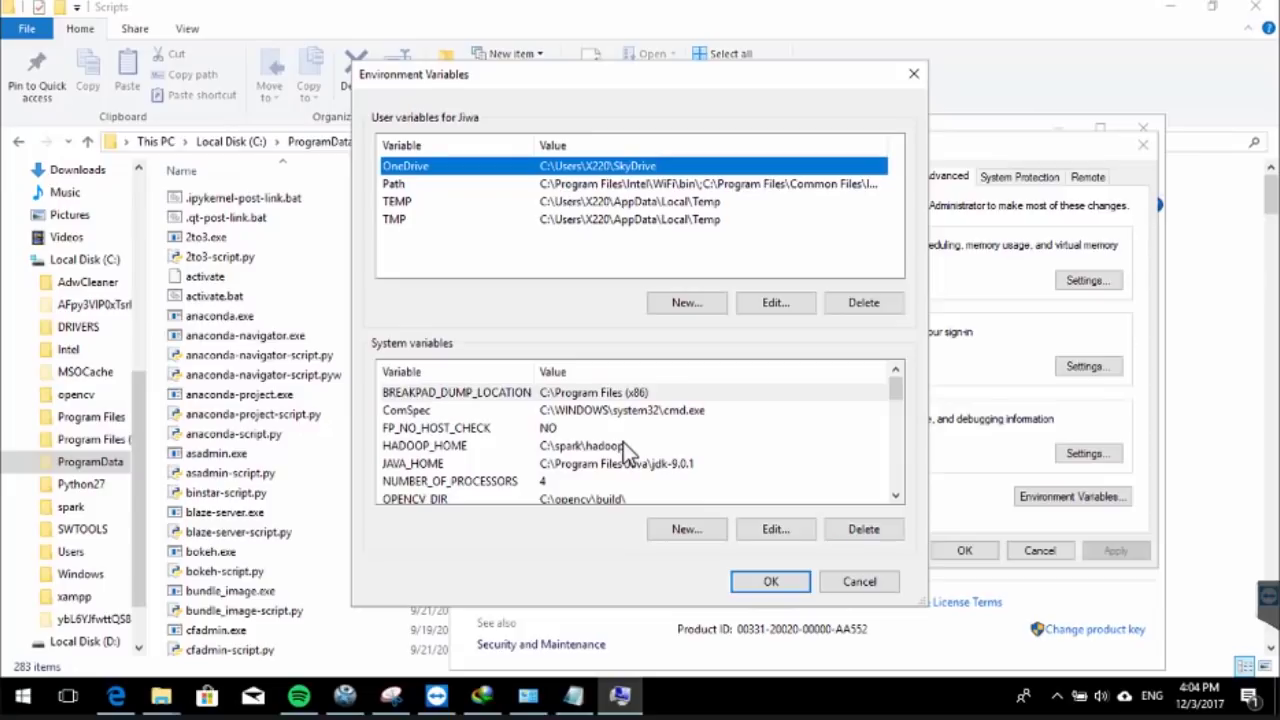
click(515, 430)
key(p)
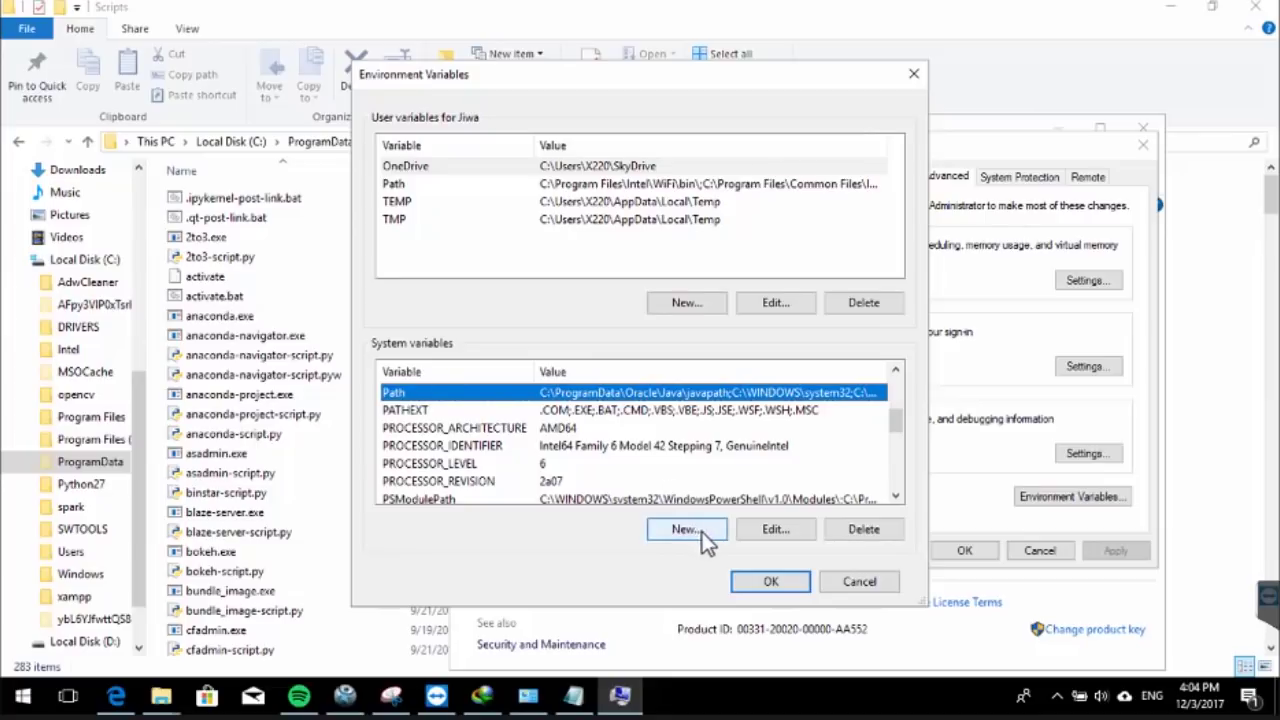
click(786, 534)
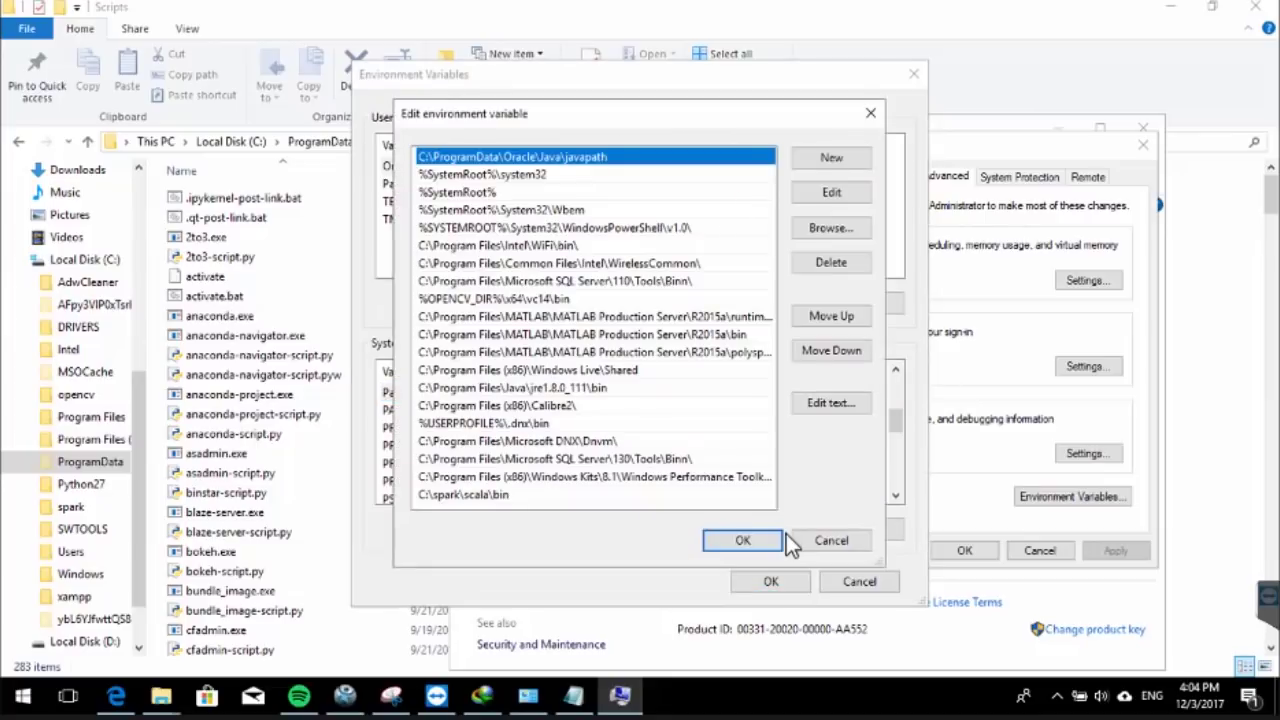
click(826, 158)
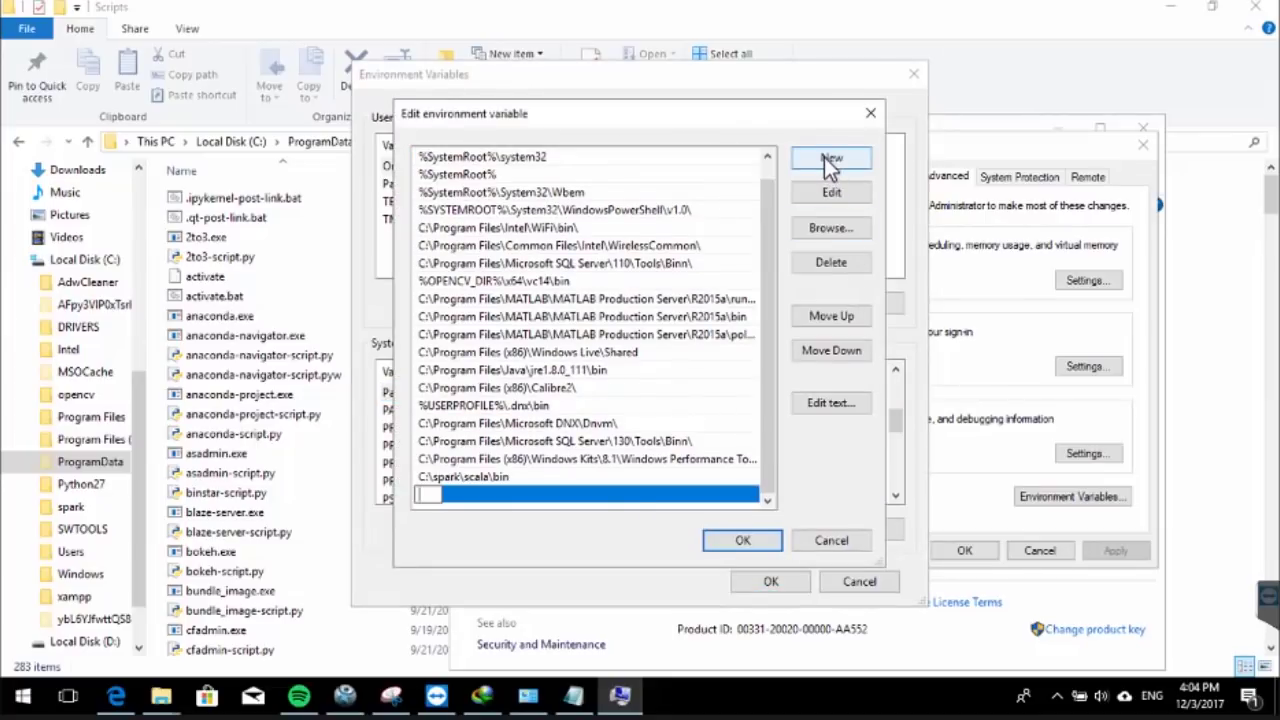
click(580, 697)
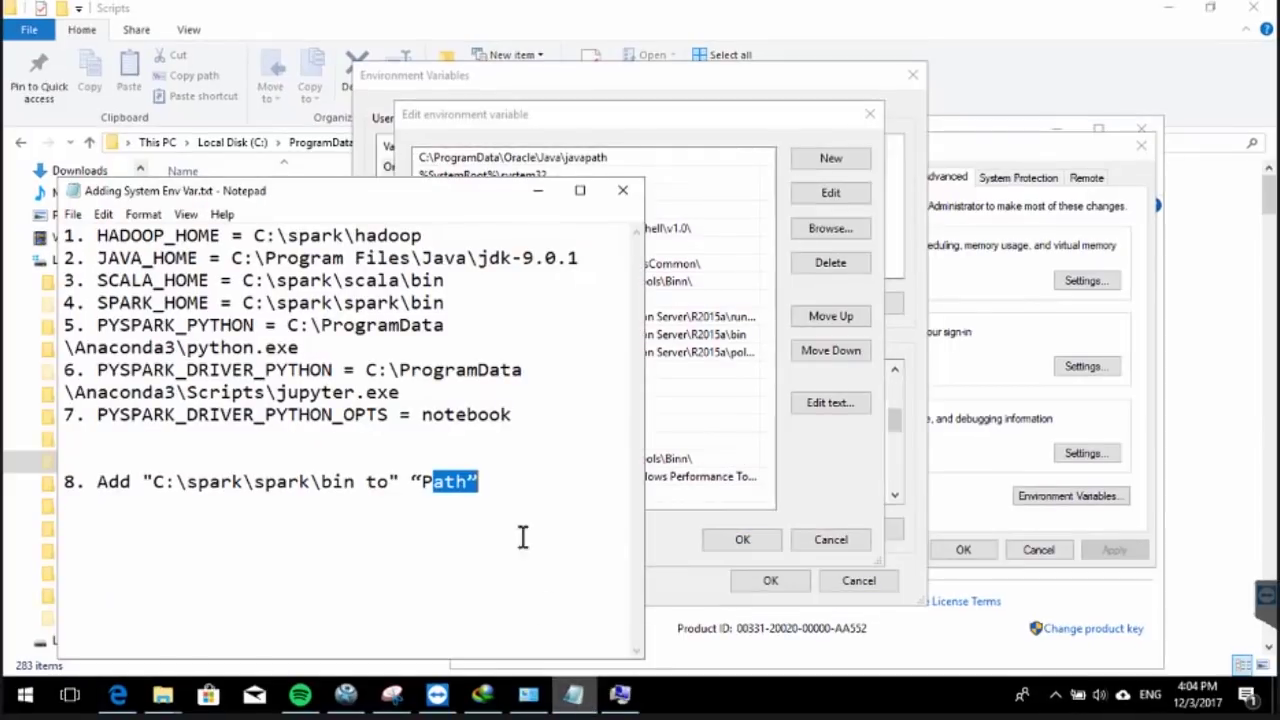
click(421, 486)
drag(354, 484, 157, 483)
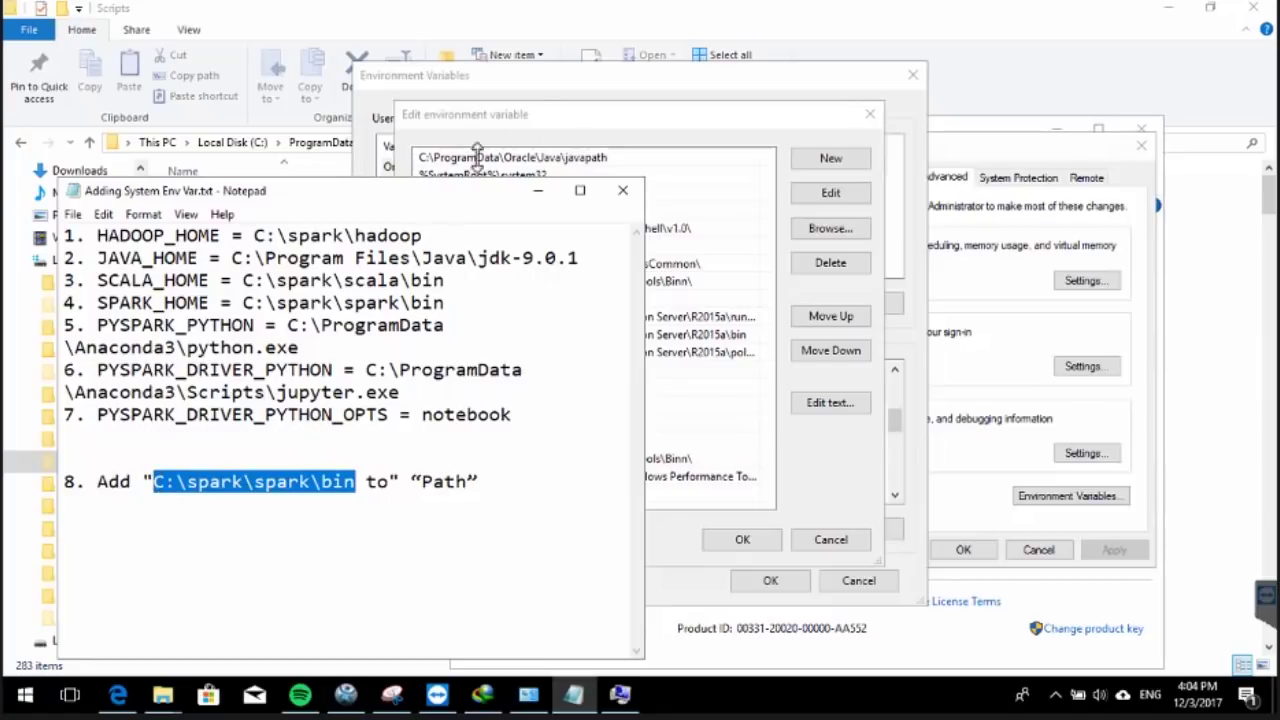
click(549, 115)
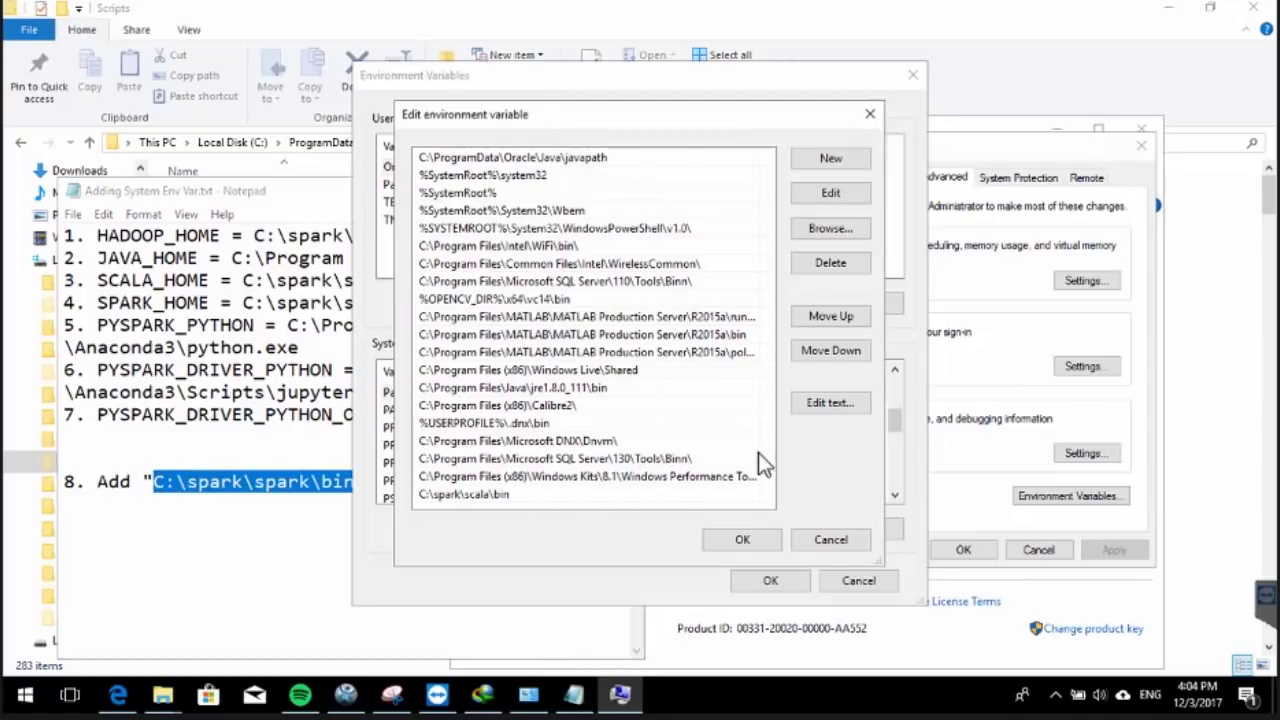
click(831, 162)
key(ctrl+v)
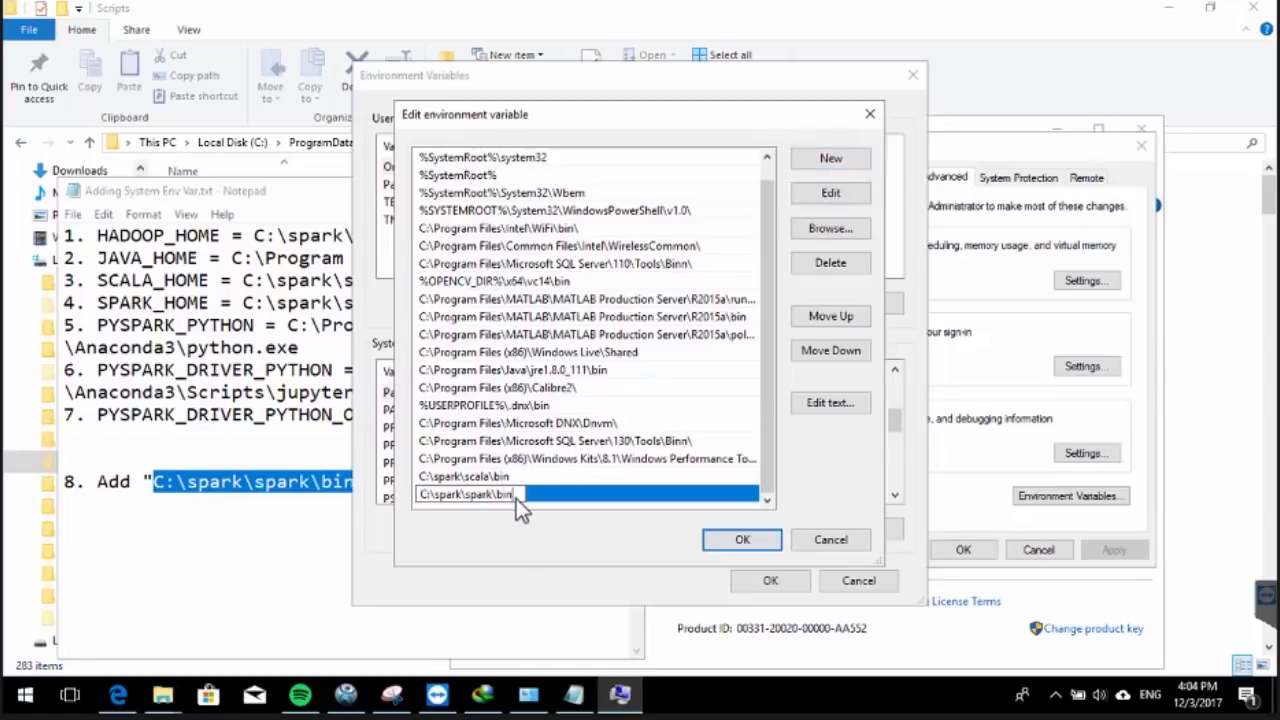
click(743, 539)
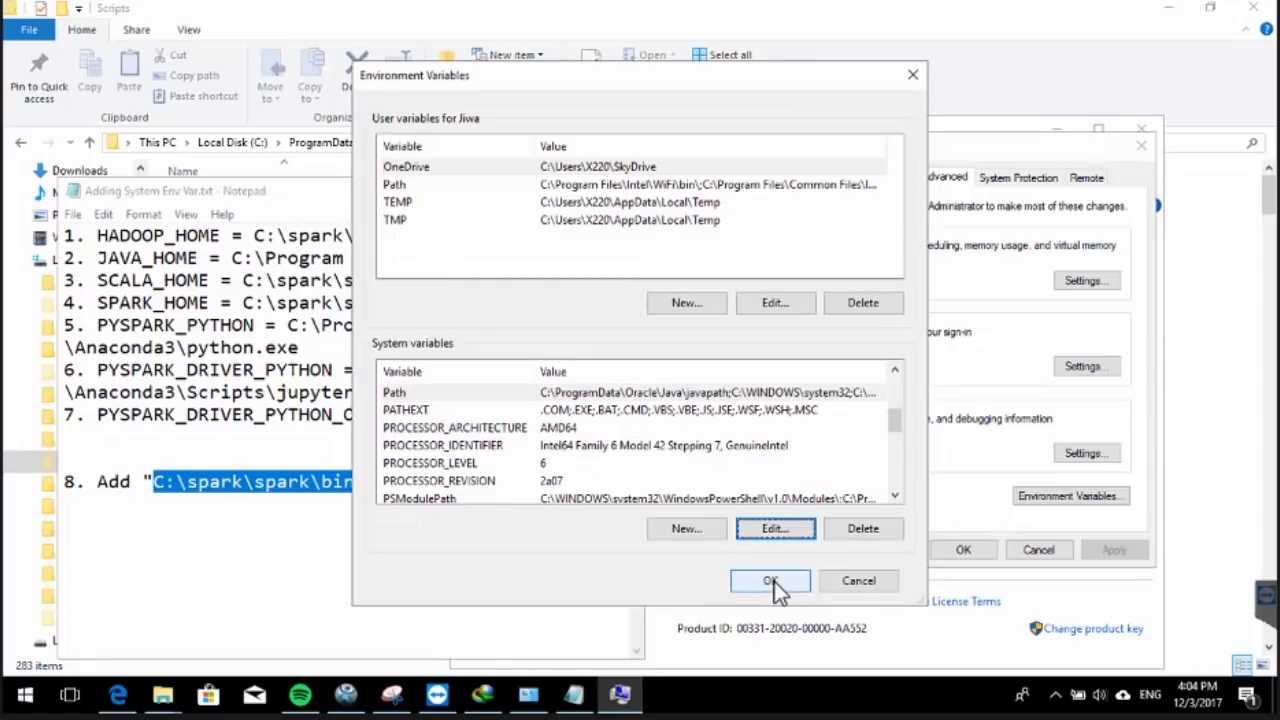
Save the environment variables, accept the system properties and close the System window.
click(770, 582)
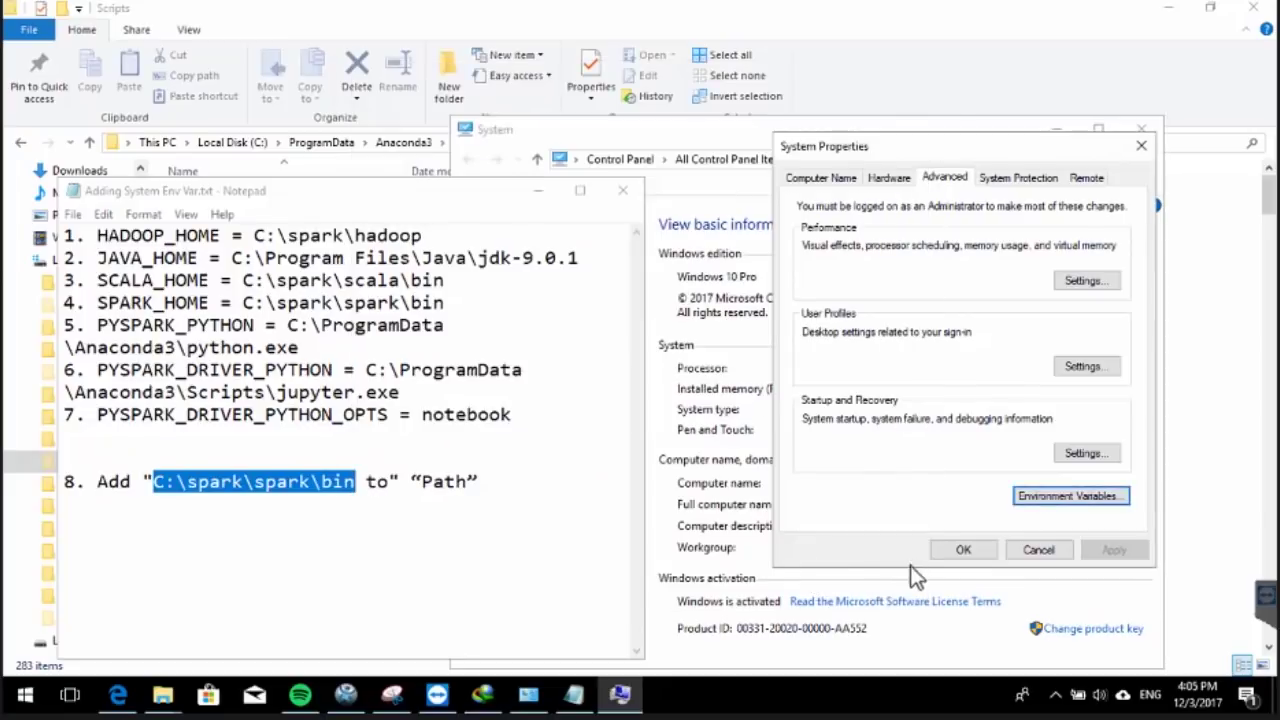
click(963, 549)
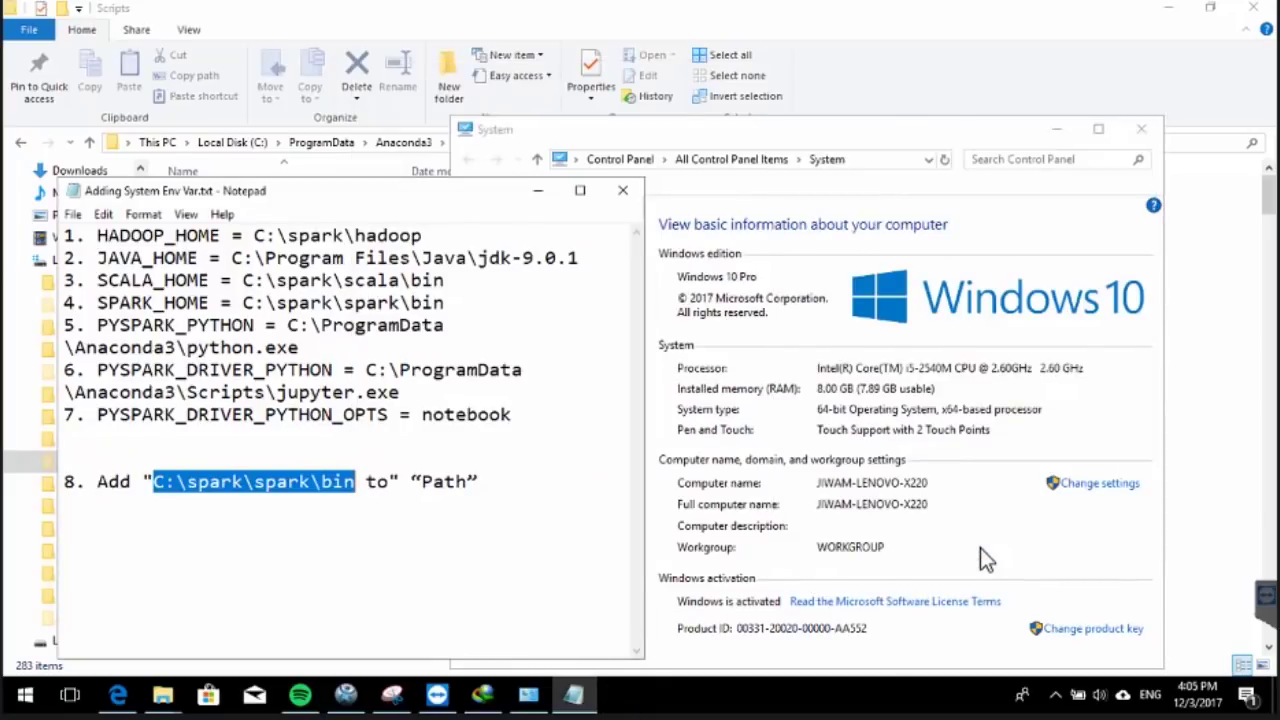
click(1143, 130)
Compare the folder path in item 8 of the notes with Spark's bin folder in C:\spark\spark.
drag(230, 200, 623, 185)
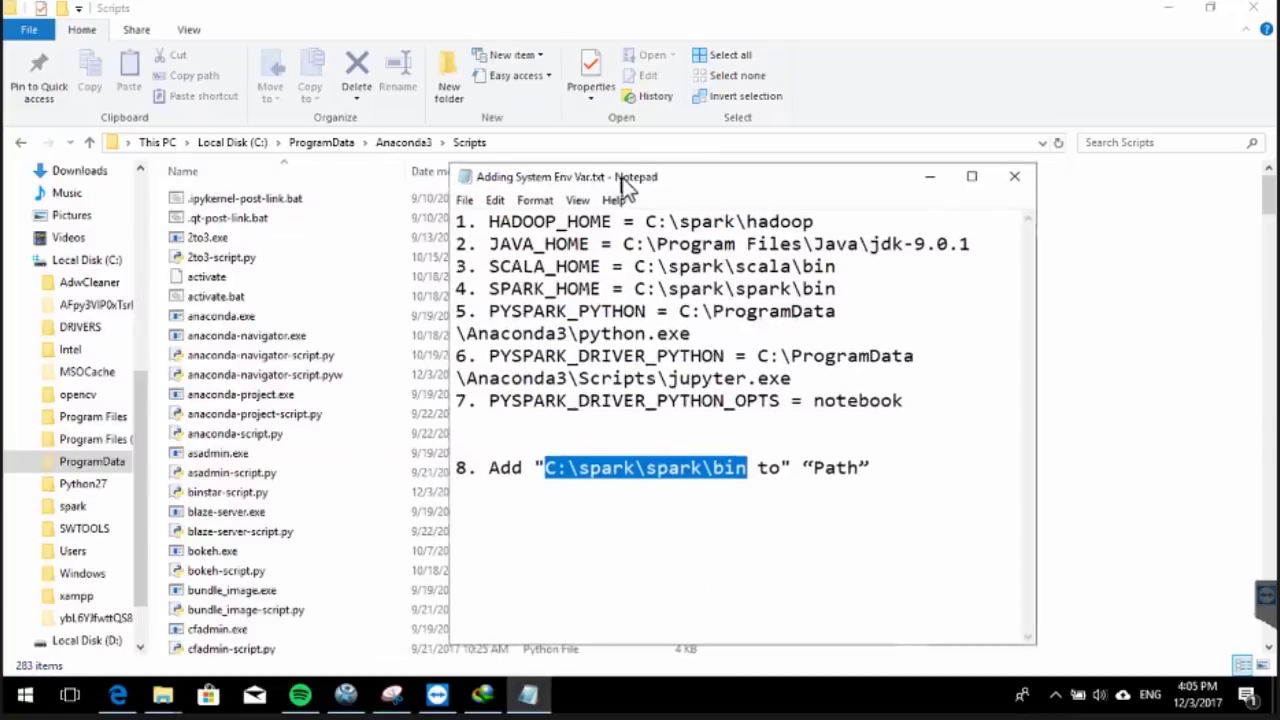
click(76, 508)
double_click(203, 238)
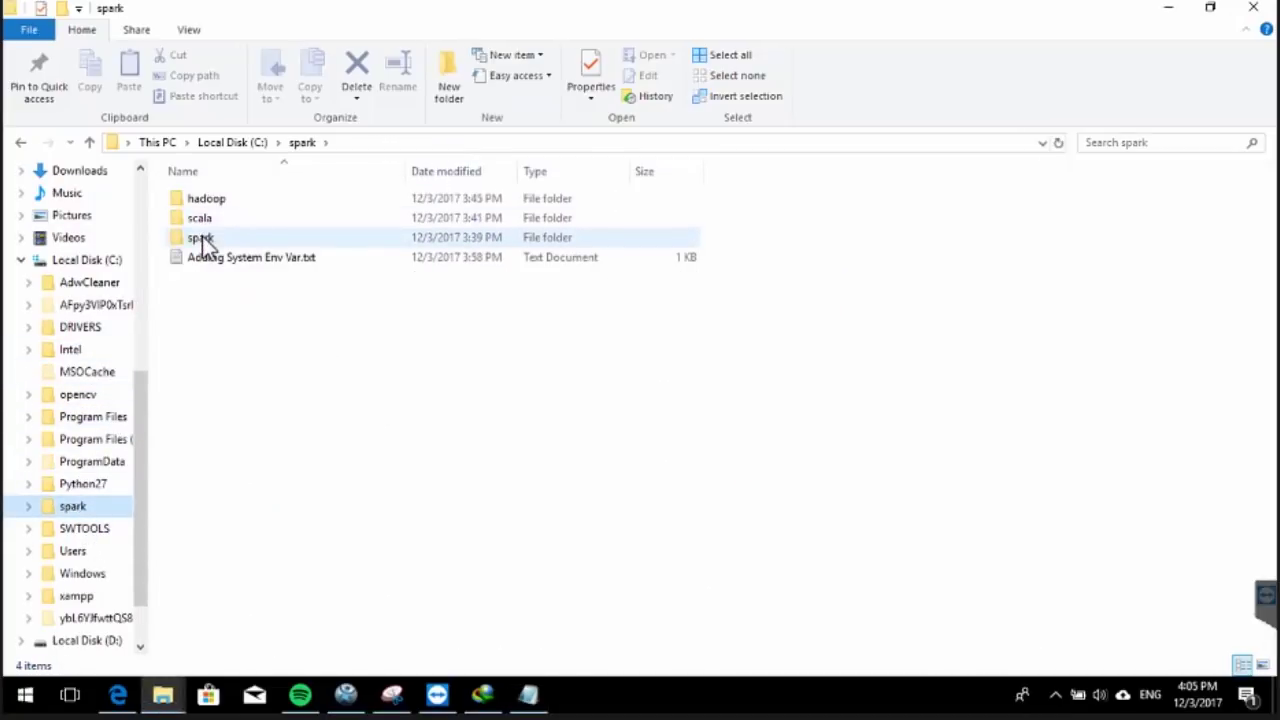
click(528, 692)
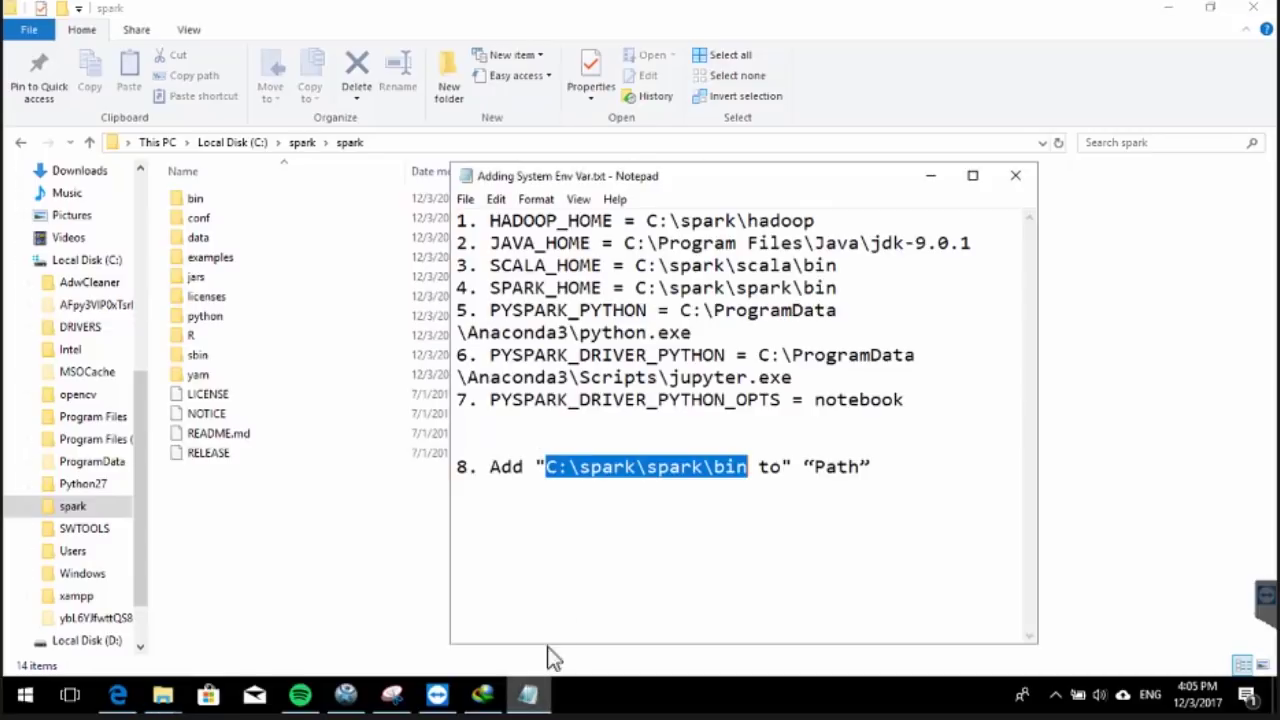
click(751, 466)
click(463, 517)
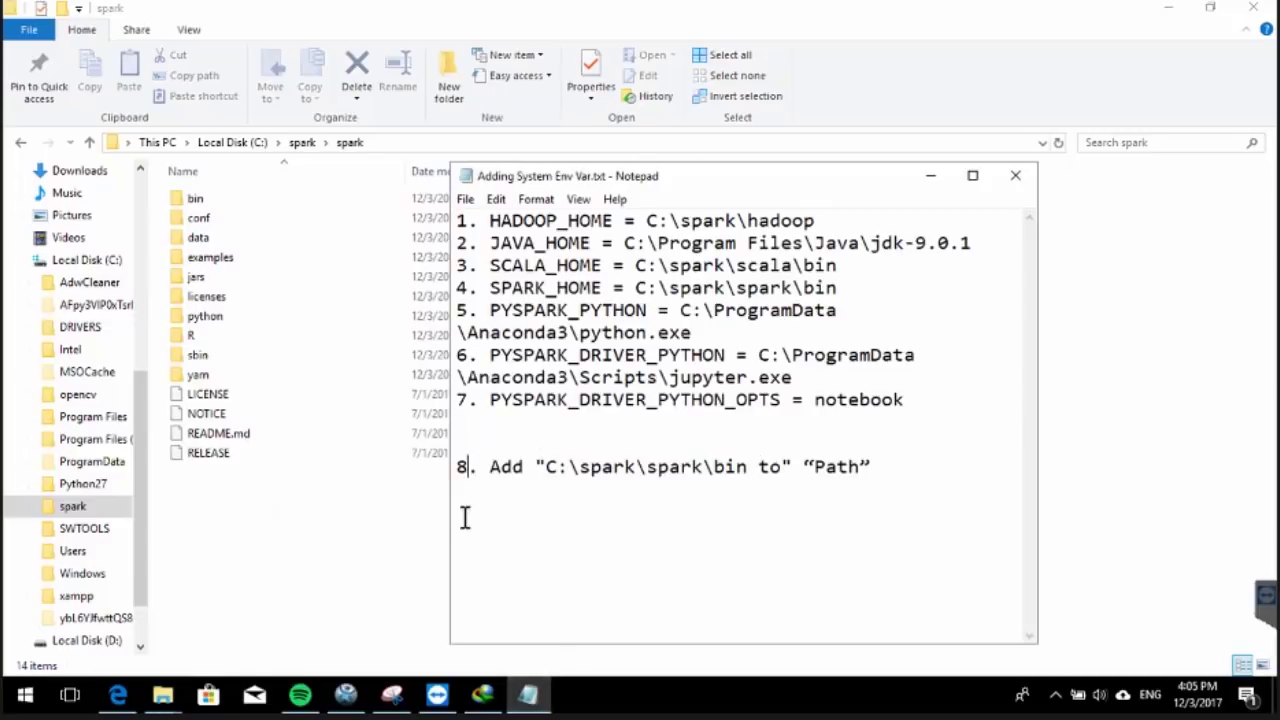
double_click(196, 199)
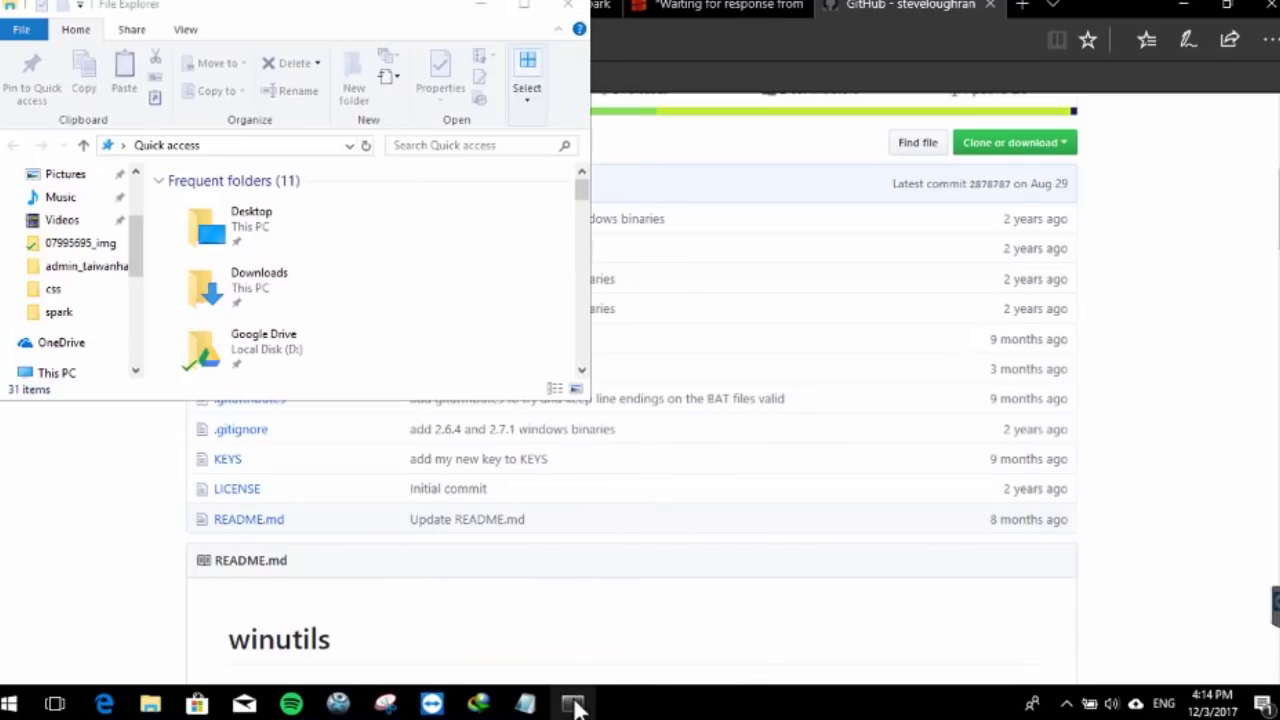
Switch to the Anaconda Prompt and start the Spark Python shell with the command pyspark.
click(573, 705)
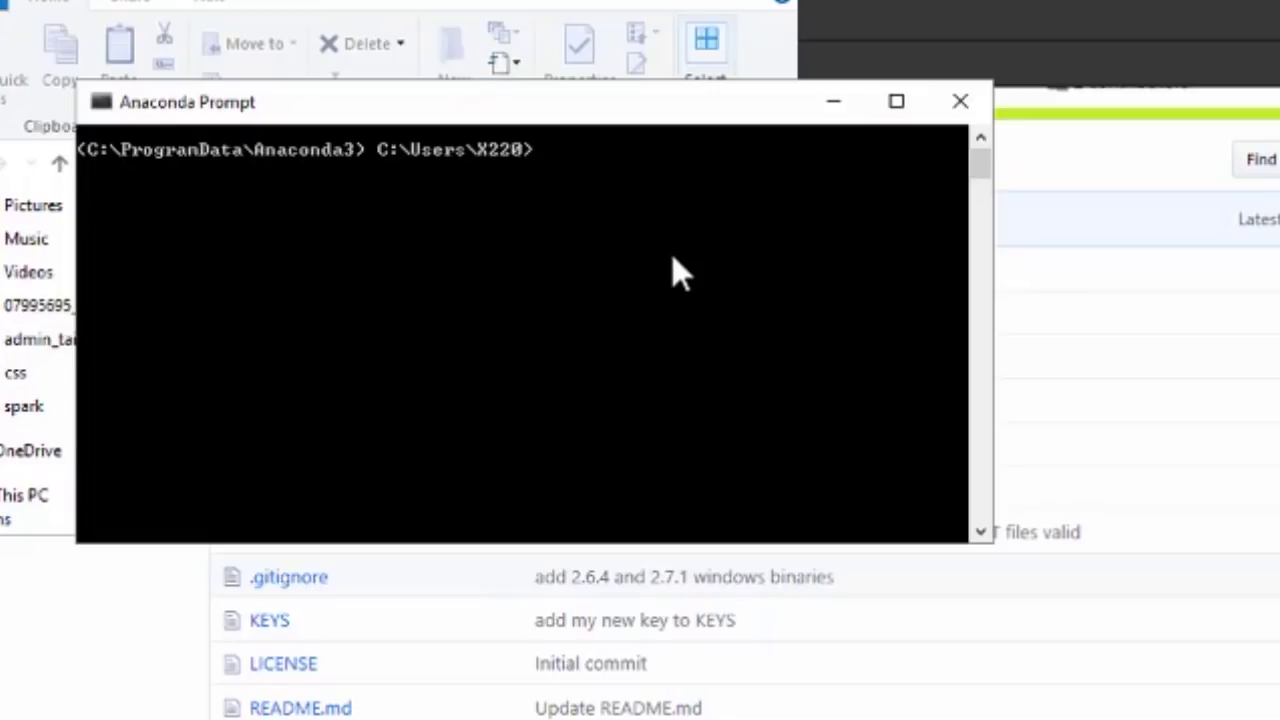
text(pyspark)
key(Return)
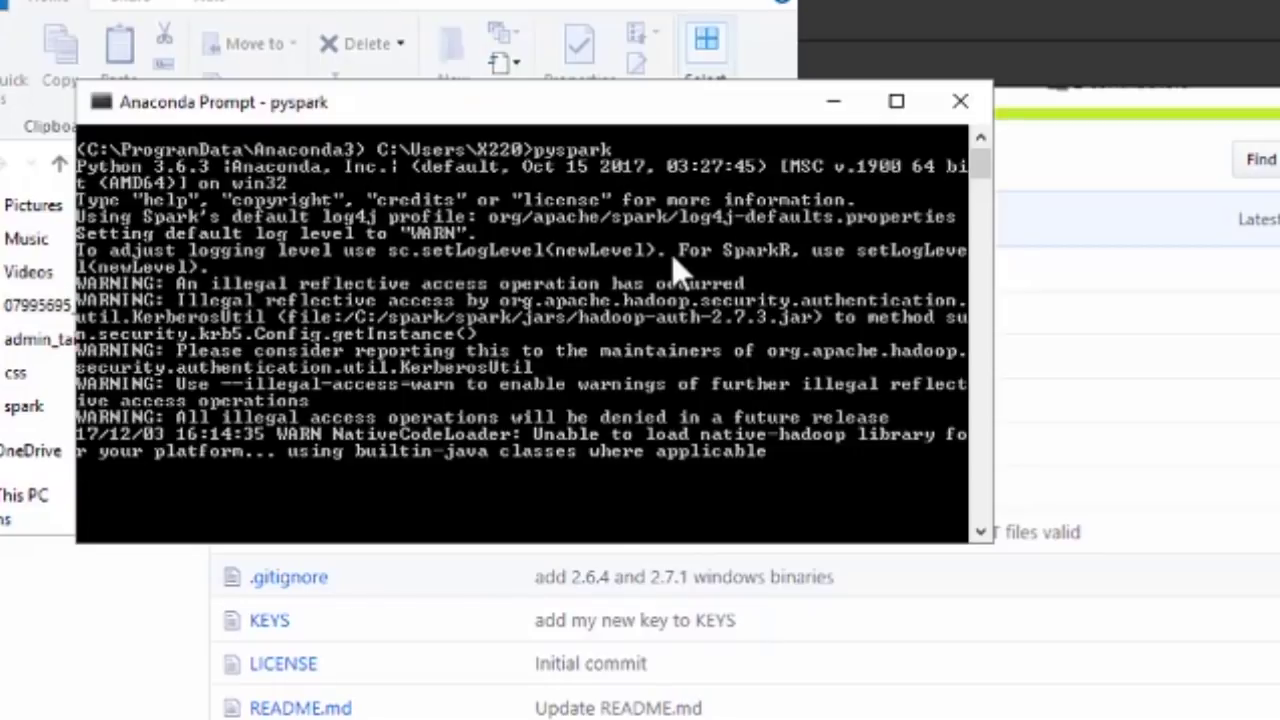
scroll(171, 500, down, 2)
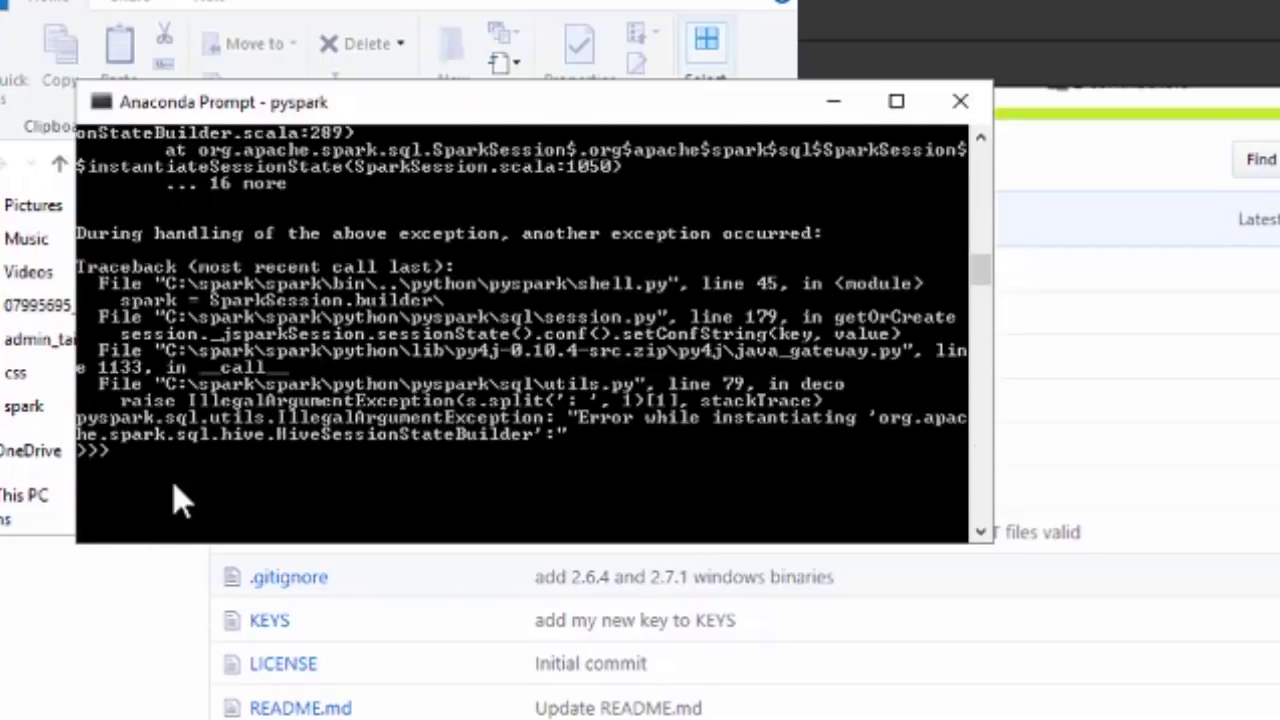
Test the Python shell by running print("hello world Spark"), and exit the shell with quit().
text(print("he)
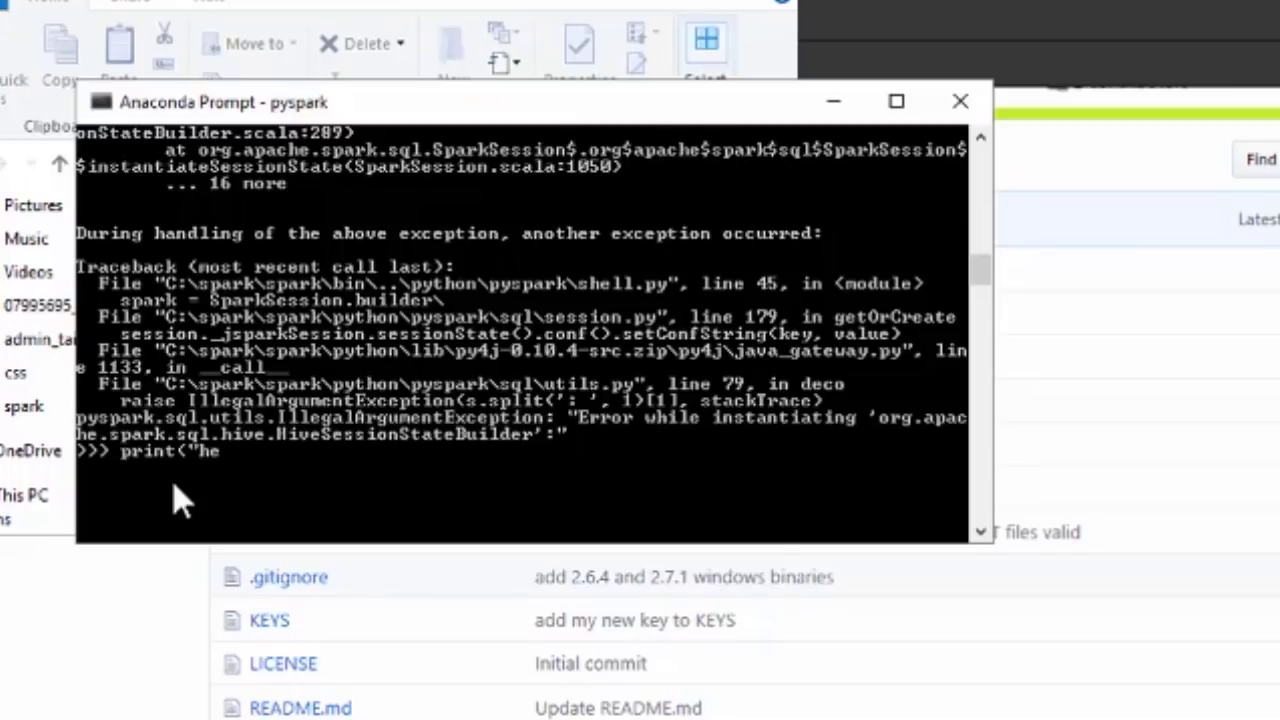
text(llo world)
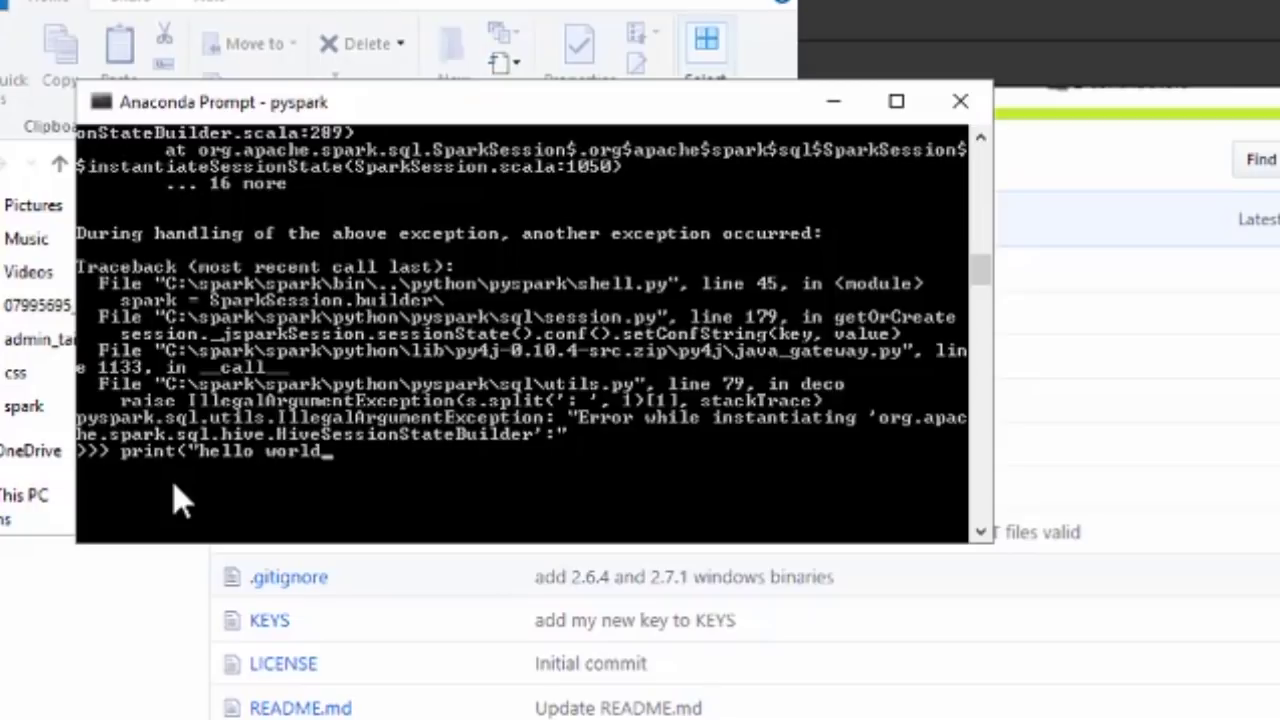
text( Spark"))
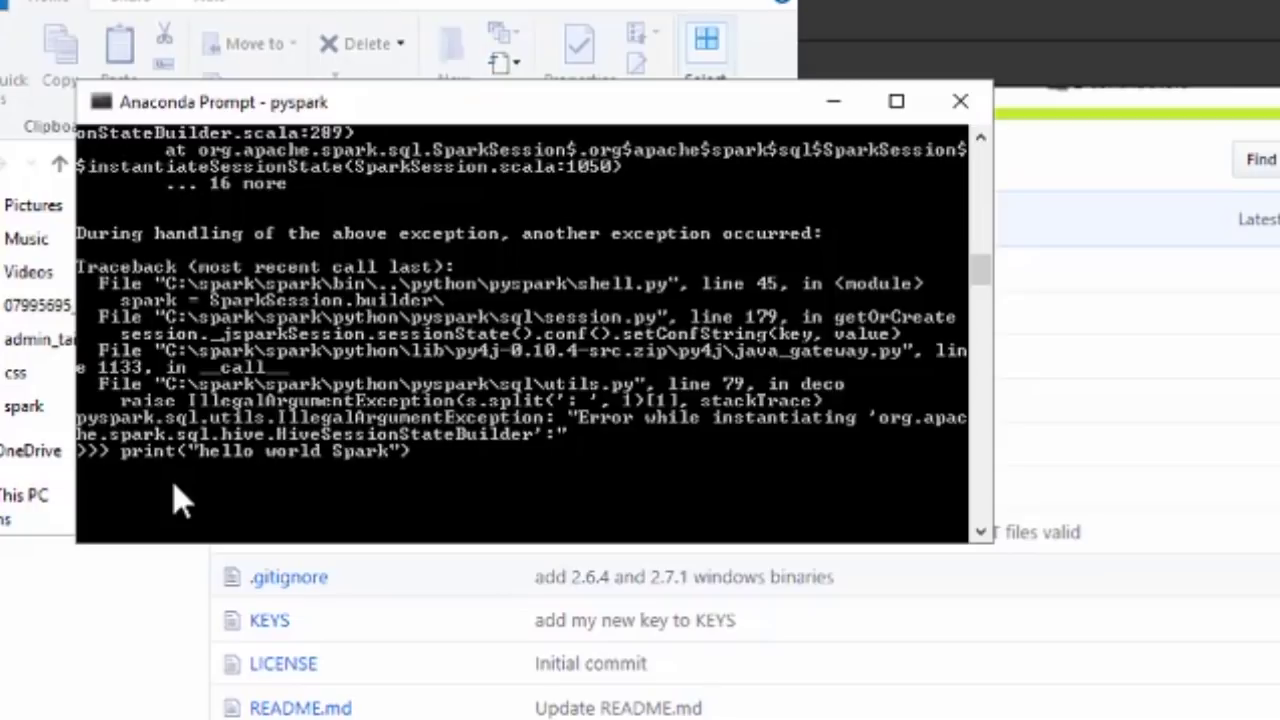
key(Return)
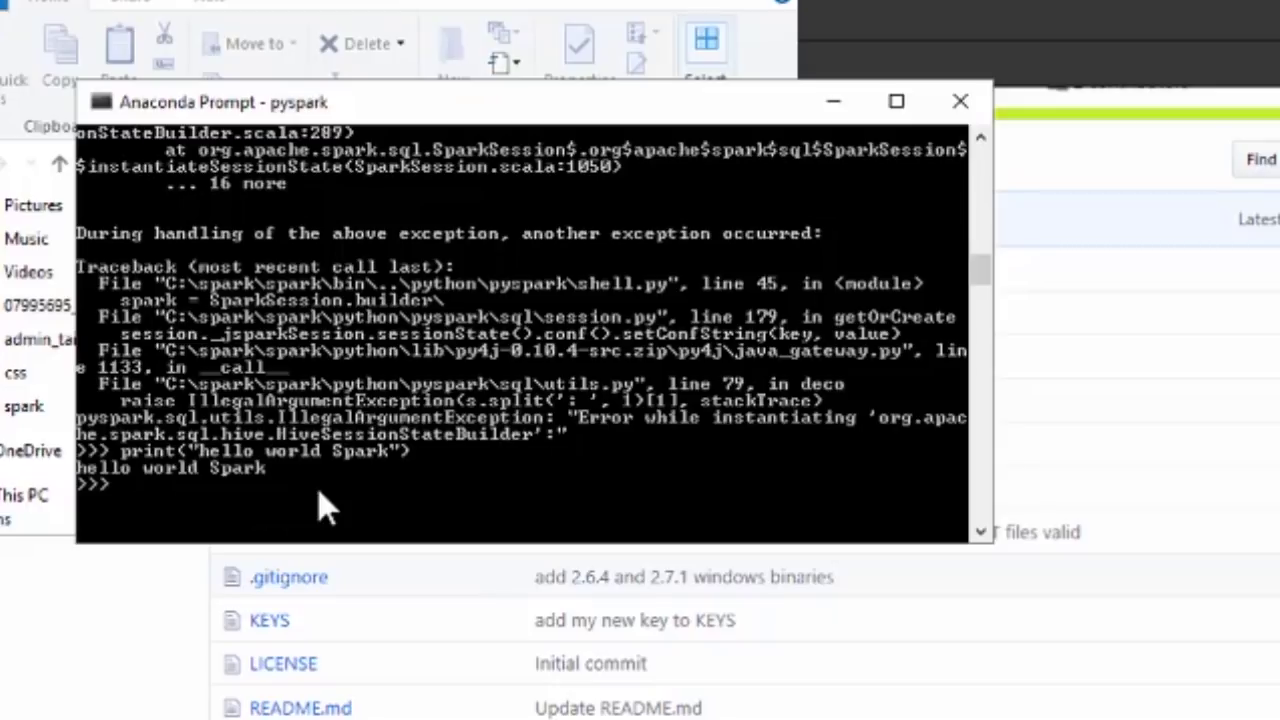
text(quit())
key(Return)
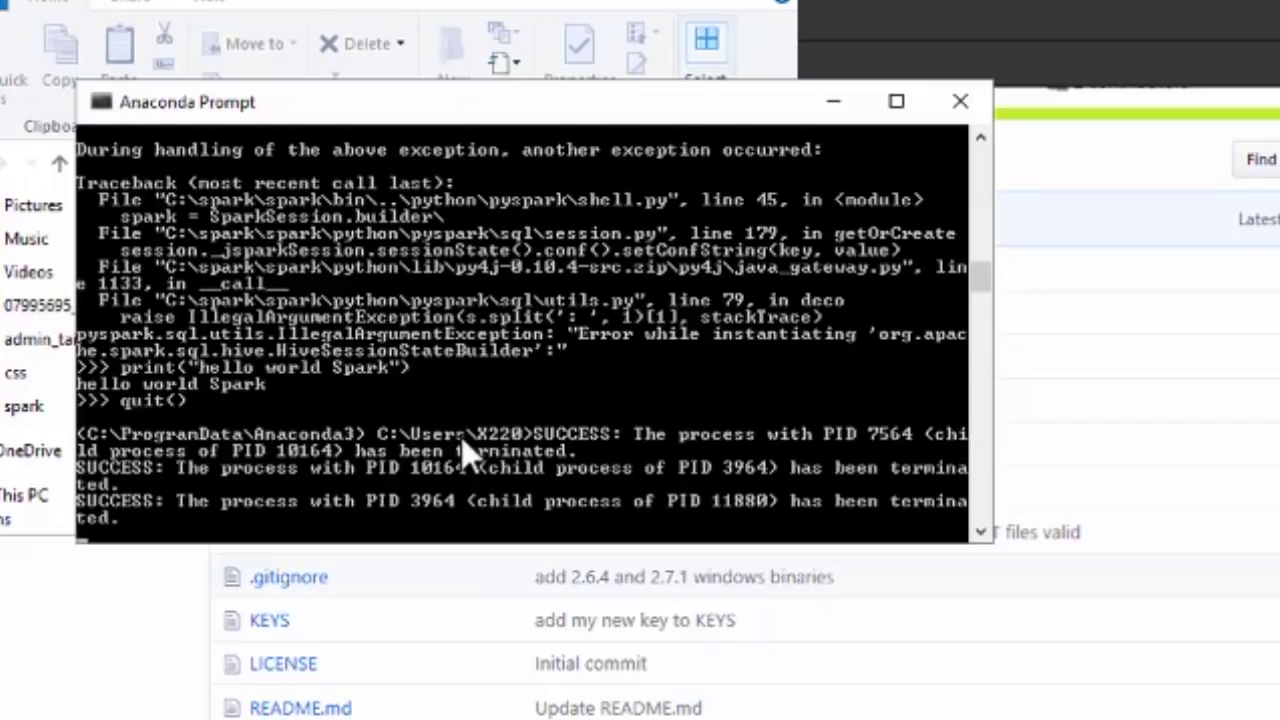
Check the installed Spark version from the prompt with the command spark-submit --version.
scroll(461, 437, down, 3)
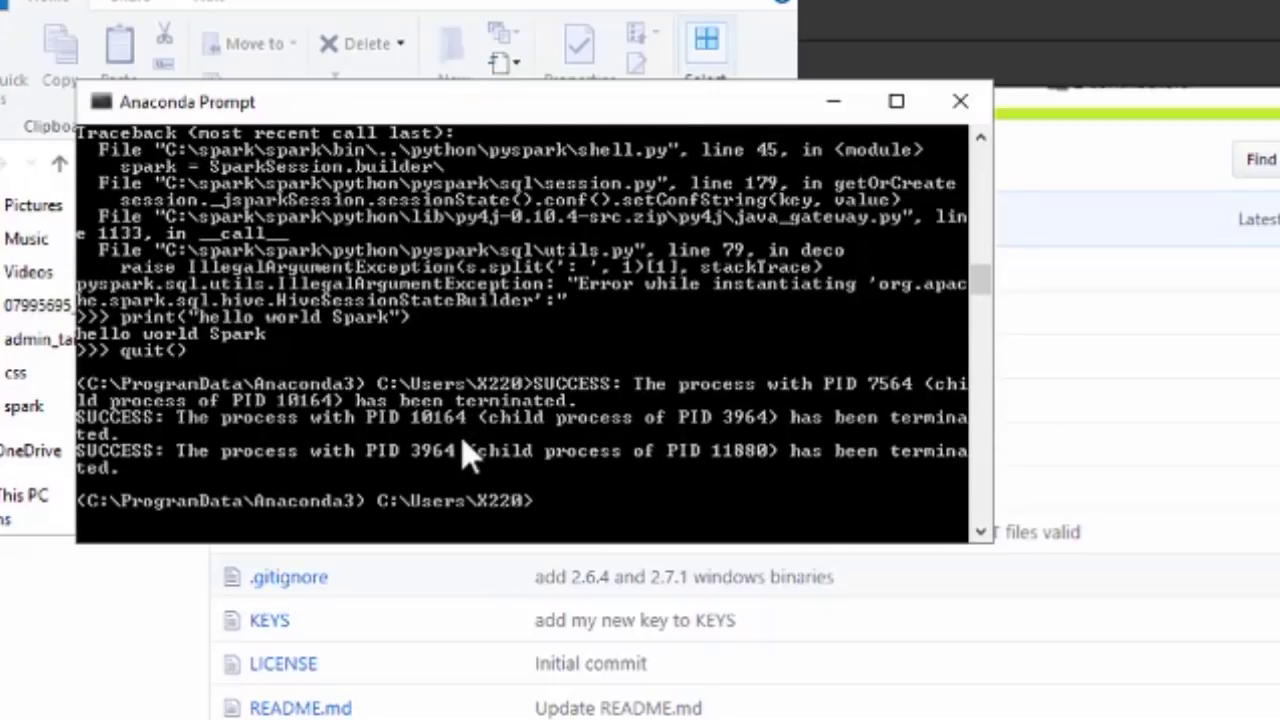
text(spark-submit --)
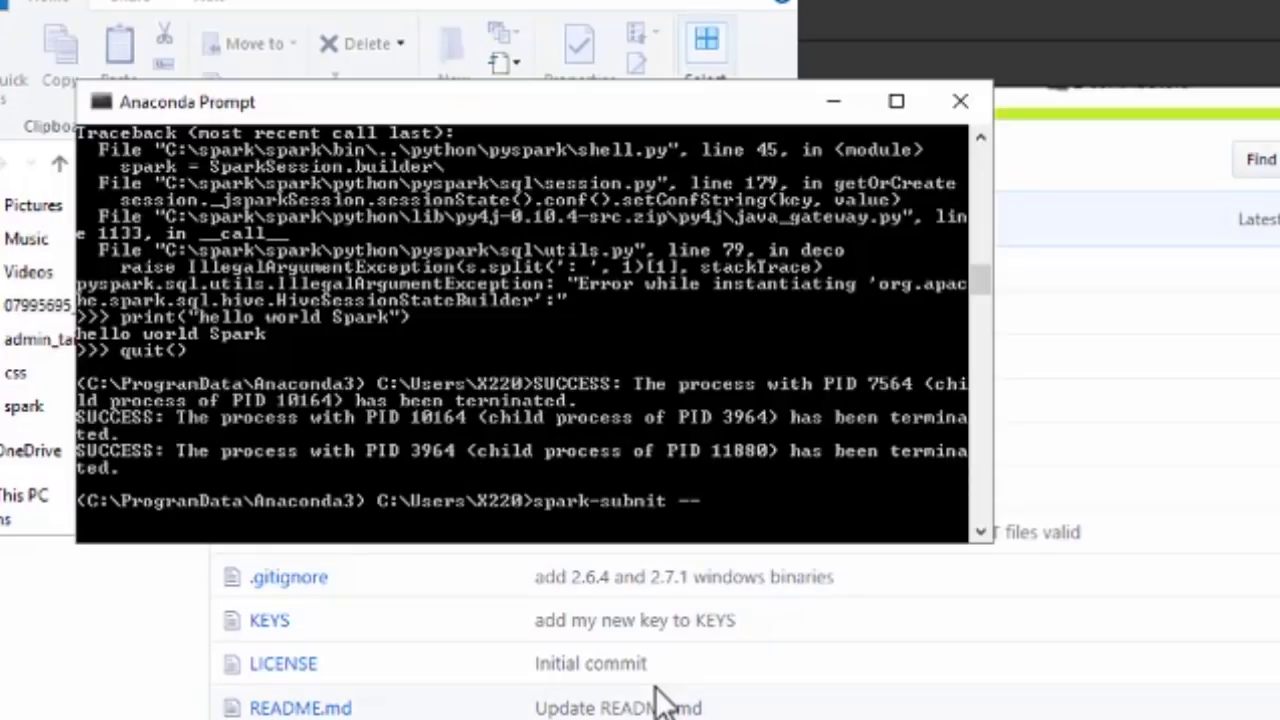
text(version)
key(Return)
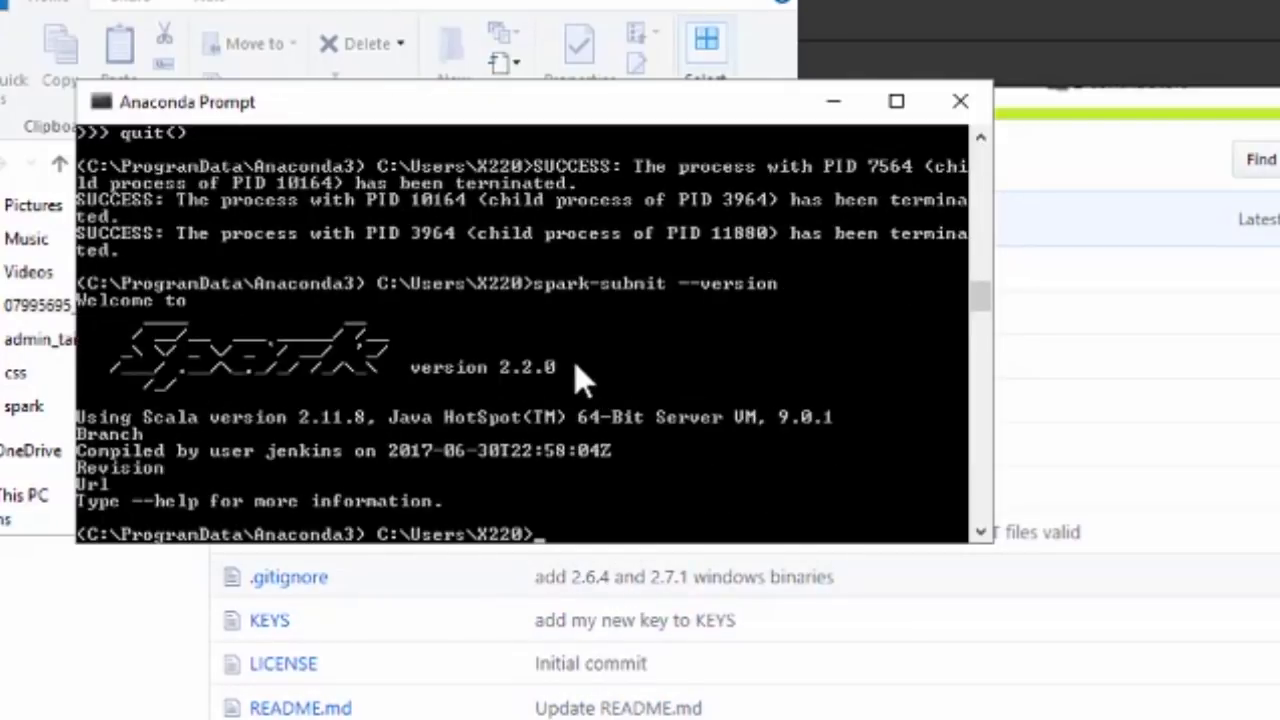
scroll(576, 366, up, 1)
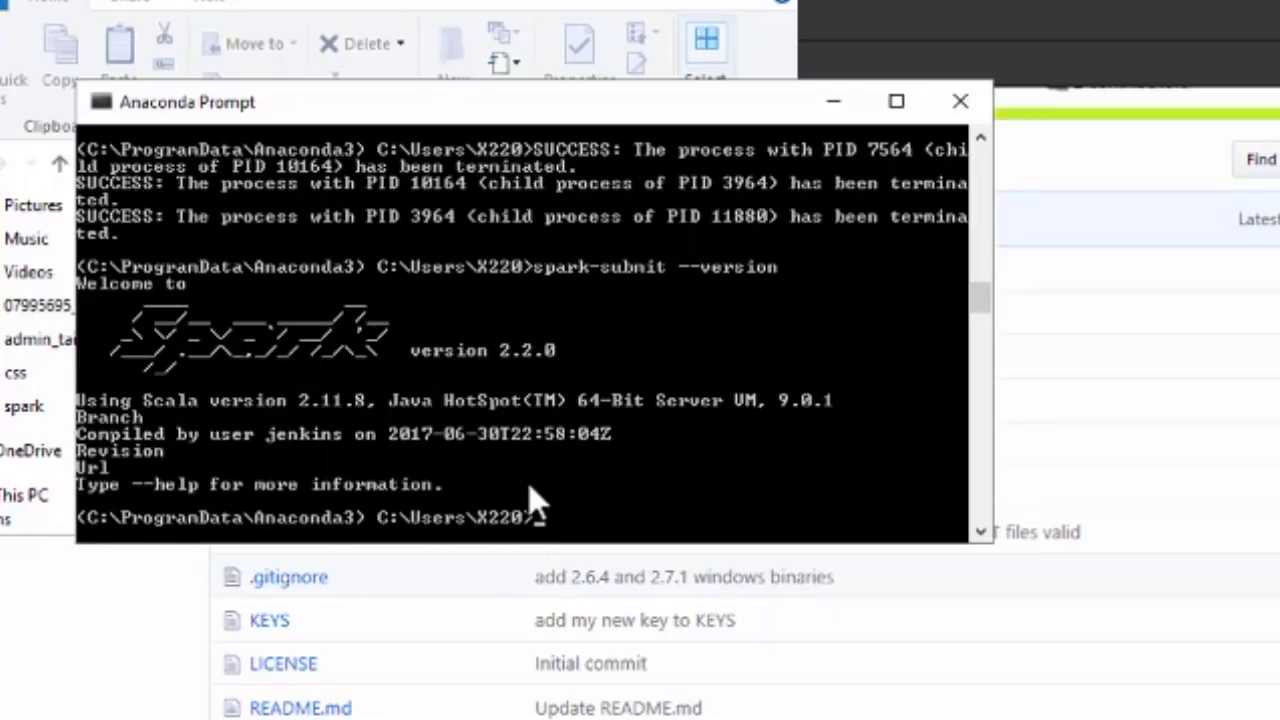
key(Return)
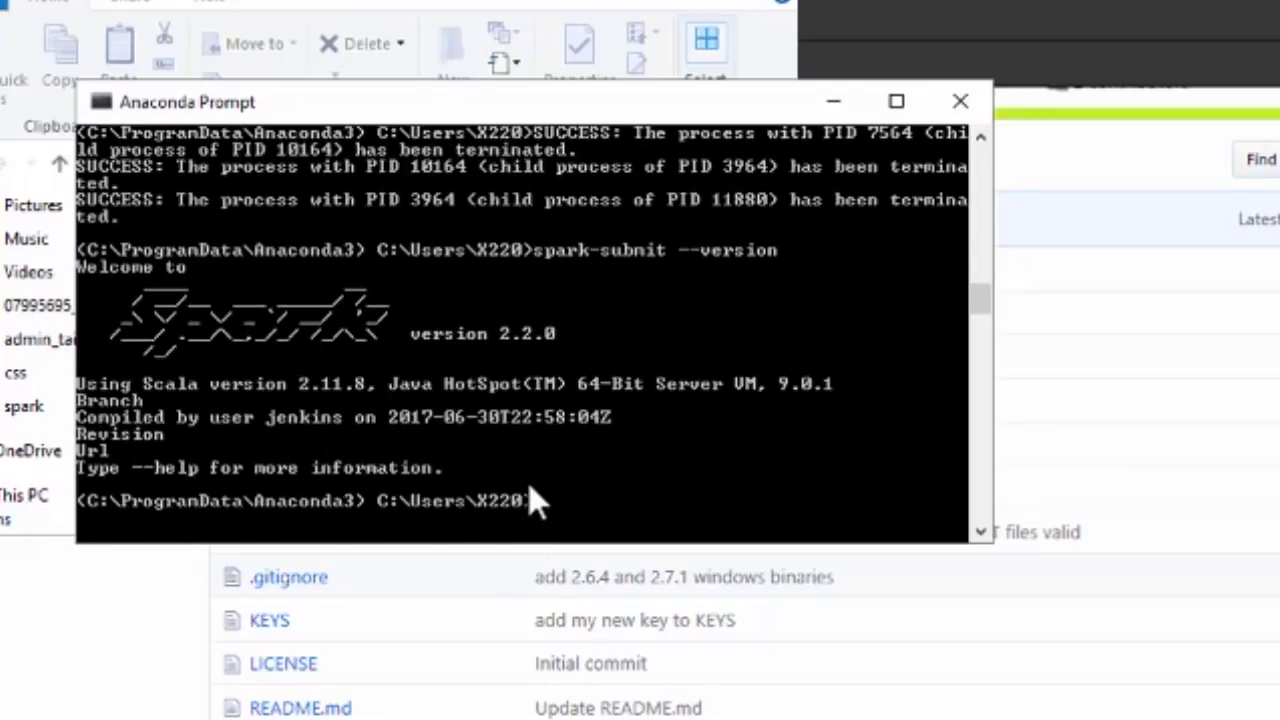